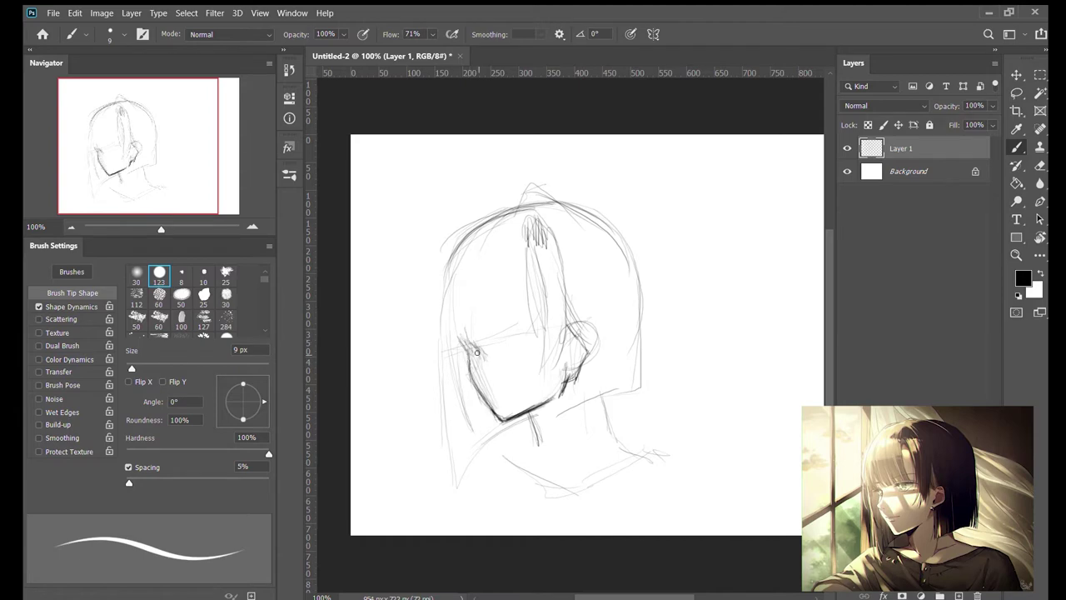
Step: Enlarge the brush to 15 px and sketch the near eyebrow, upper eyelid and eye details on the face
key(ctrl+plus)
key(bracketright)
key(bracketright)
drag(428, 311, 453, 305)
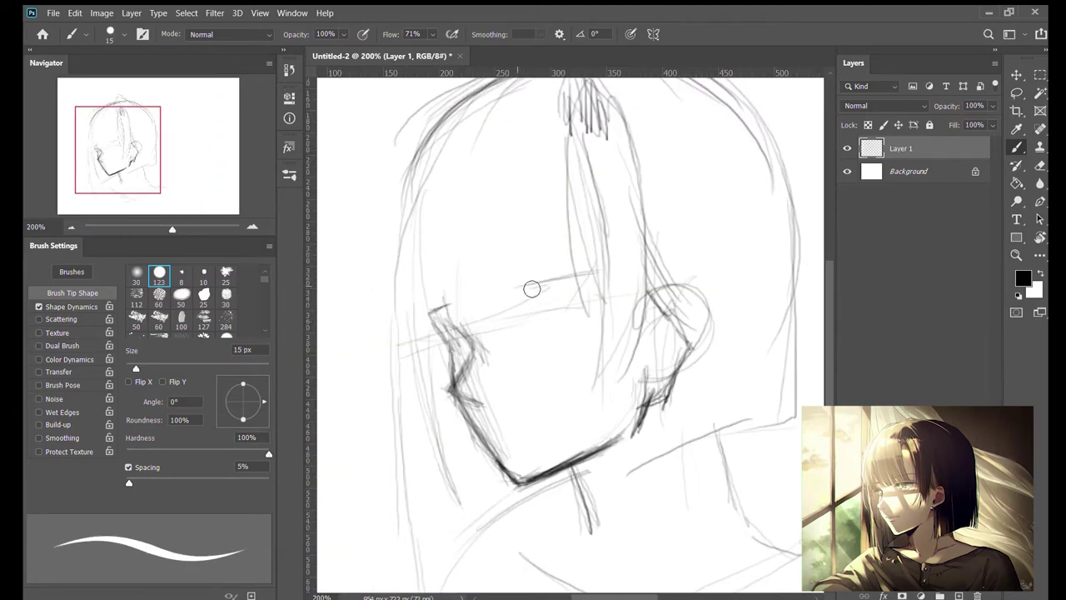
drag(532, 289, 617, 271)
drag(512, 295, 604, 297)
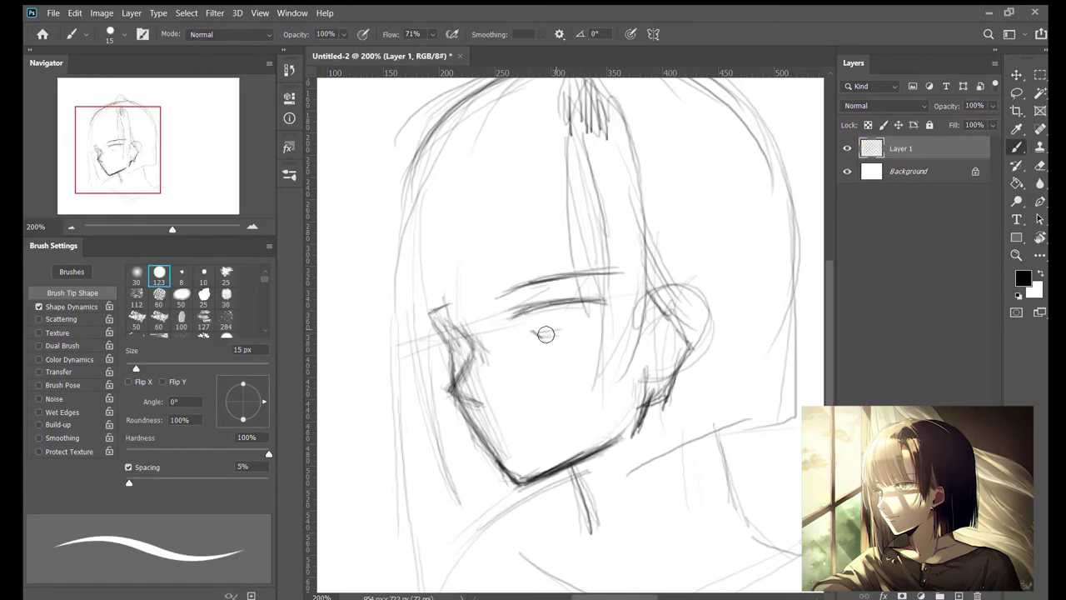
drag(517, 315, 584, 306)
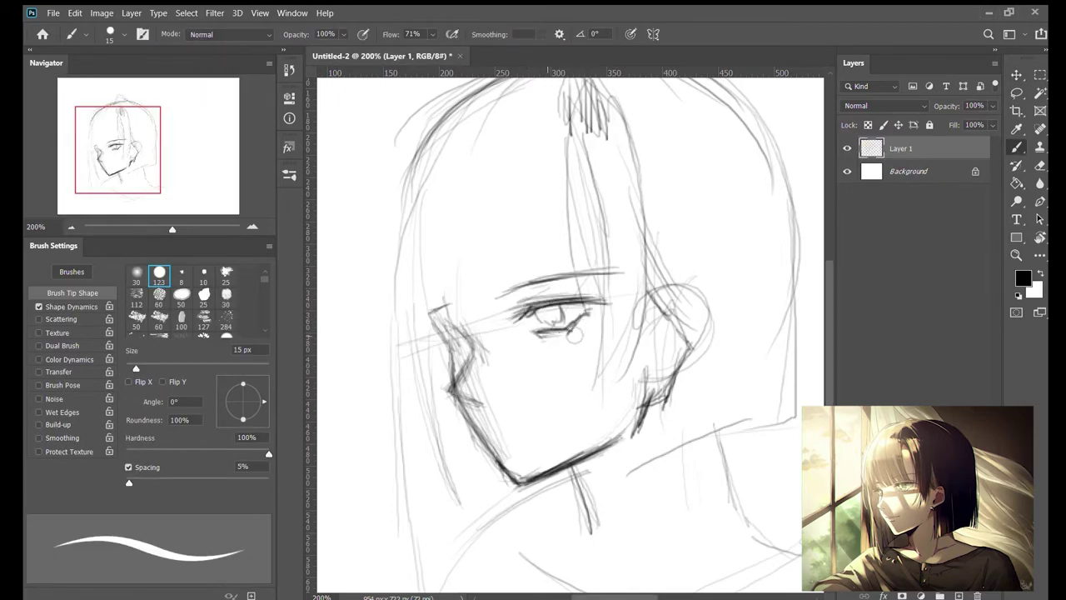
Step: Lasso the near eye and eyebrow and nudge them slightly upward with Free Transform
key(l)
mouse_move(500, 249)
mouse_down()
mouse_move(684, 333)
mouse_move(500, 254)
mouse_up()
key(ctrl+t)
drag(567, 300, 571, 296)
key(Return)
key(ctrl+d)
Step: Sketch the far eye and a mole under the near eye, and shift the far eye slightly upward with Free Transform
key(b)
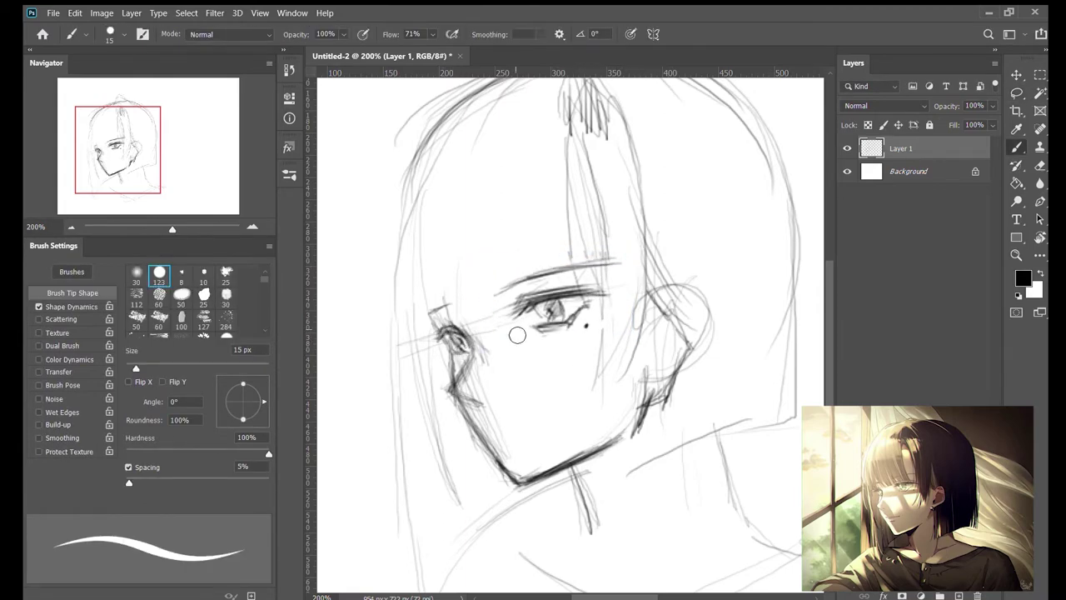
key(l)
drag(518, 335, 500, 359)
drag(425, 287, 427, 292)
key(ctrl+t)
drag(449, 333, 448, 321)
key(Return)
key(ctrl+d)
Step: Add lashes and a short brow over the far eye and refine the nose line
key(b)
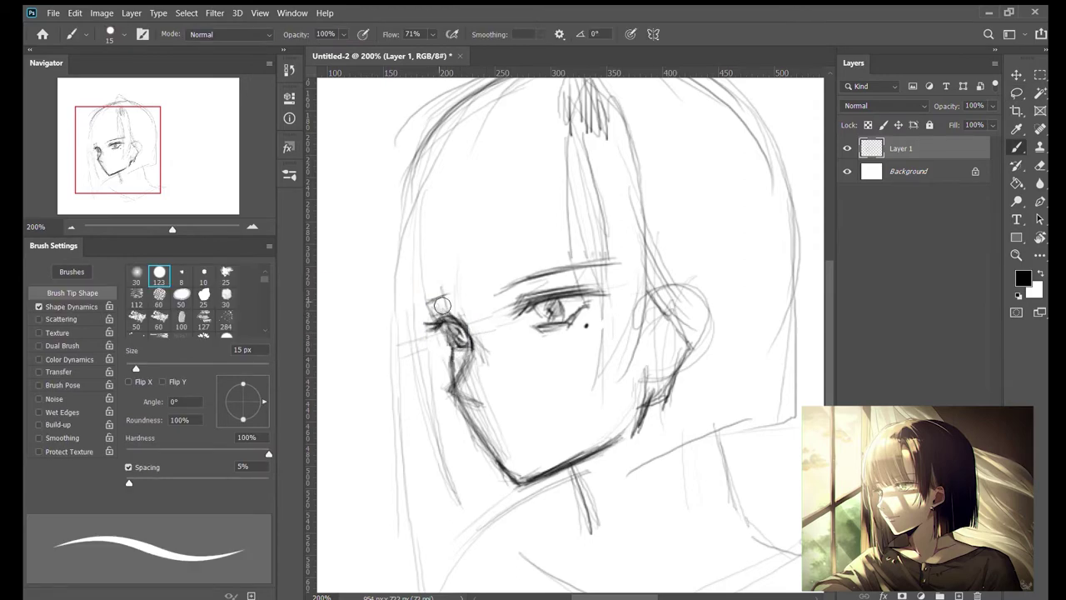
click(476, 400)
key(ctrl+z)
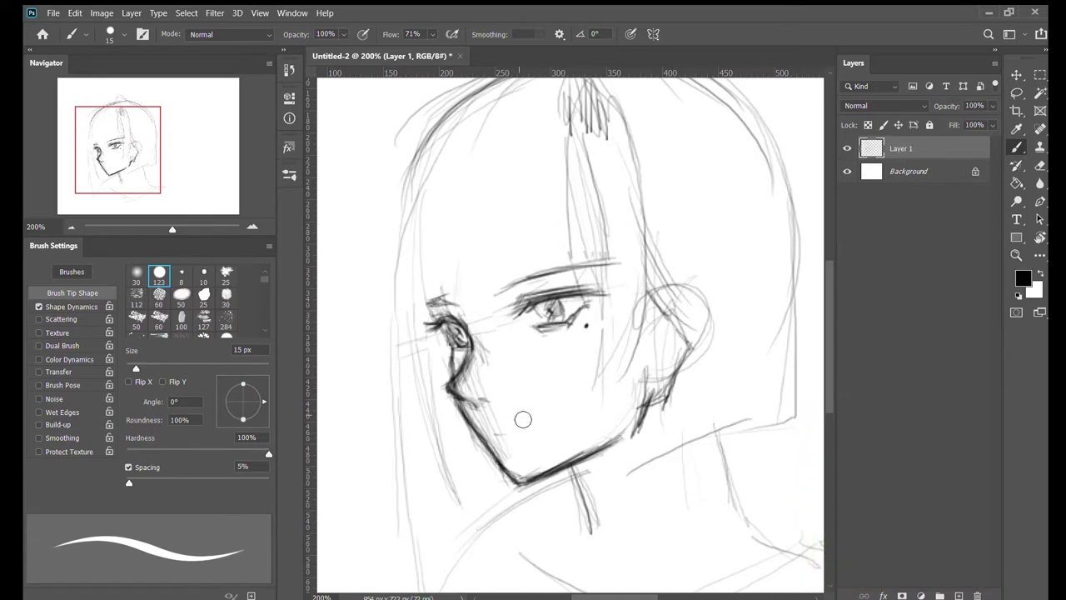
Step: Lasso the chin and jaw line and adjust their placement slightly with Free Transform
key(l)
mouse_move(475, 400)
mouse_down()
mouse_move(616, 417)
mouse_move(476, 403)
mouse_up()
key(ctrl+t)
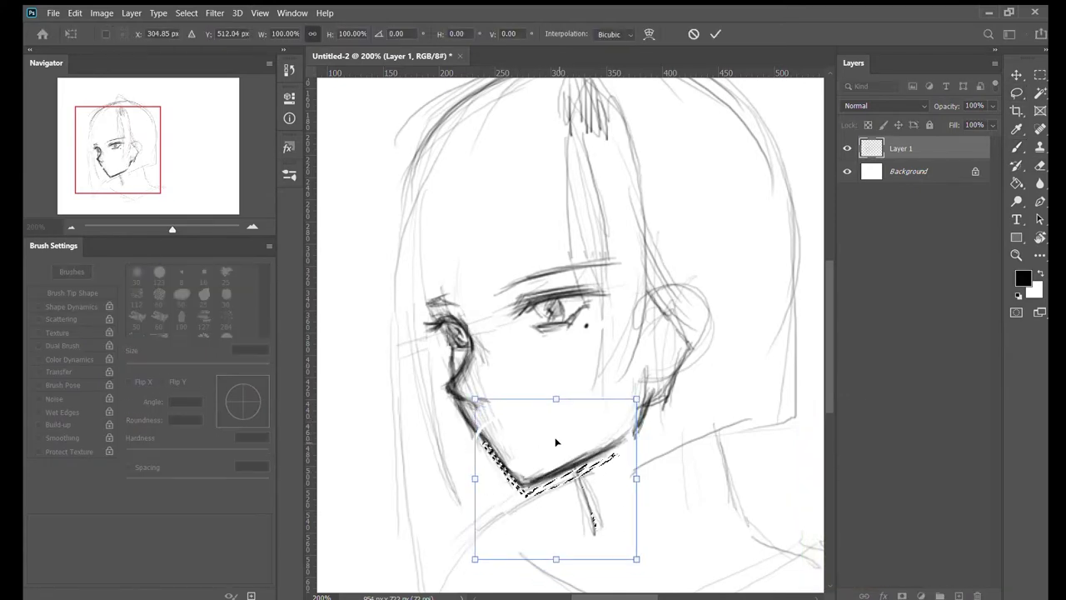
key(Return)
key(ctrl+d)
Step: Draw the closed mouth with a short lower-lip line and clean up the far cheek contour
key(b)
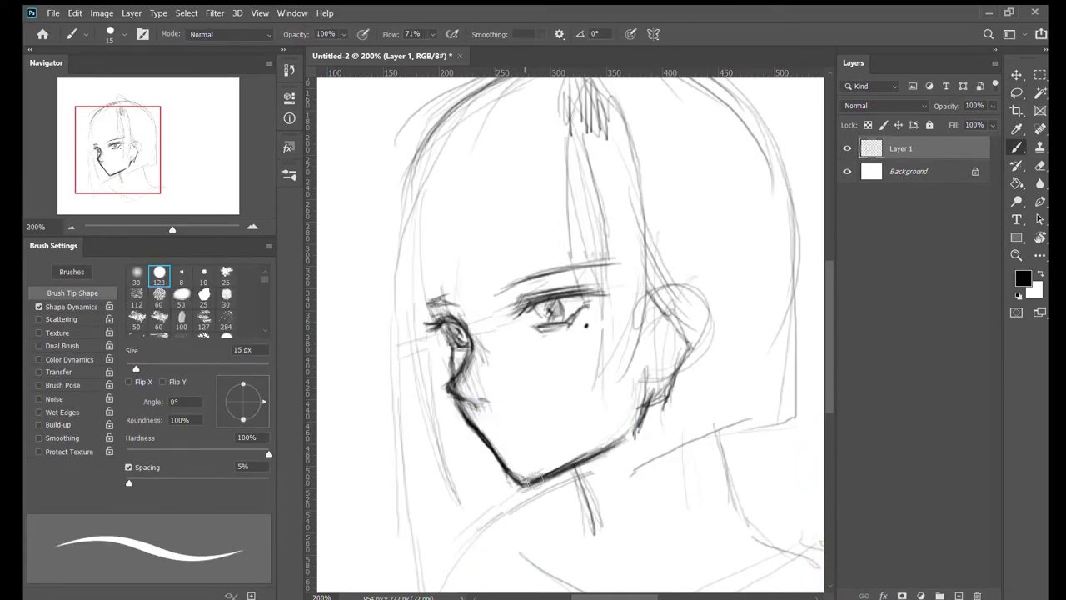
key(ctrl+z)
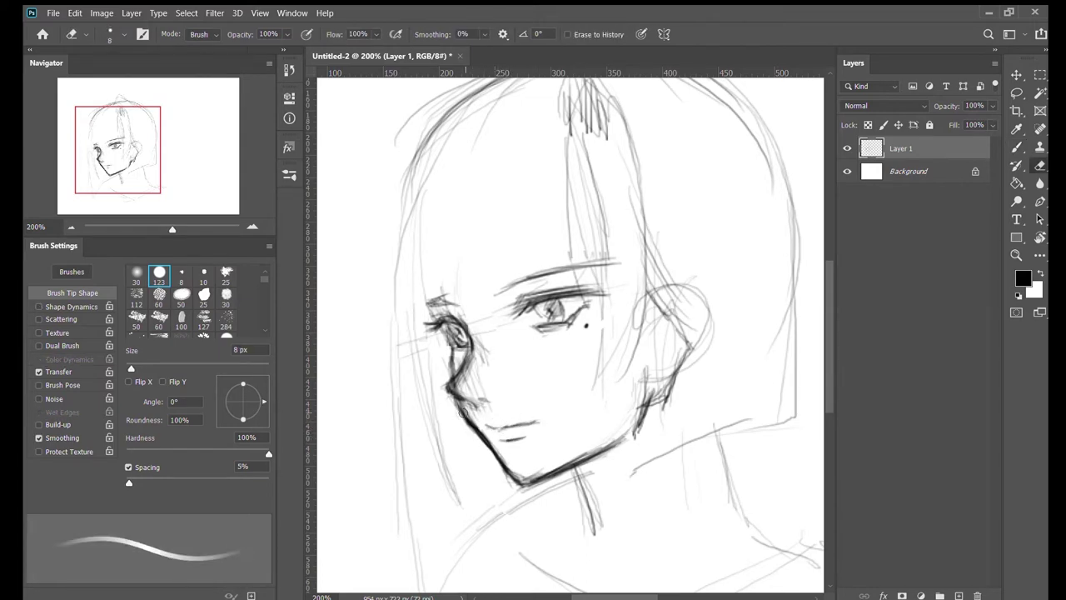
mouse_move(455, 392)
mouse_down()
mouse_move(527, 491)
mouse_move(563, 475)
mouse_move(598, 550)
mouse_up()
key(ctrl+z)
Step: Draw the front of the neck and collarbone, shade under the chin, and darken the jaw edge below the ear
mouse_move(592, 525)
mouse_down()
mouse_move(545, 555)
mouse_move(620, 590)
mouse_up()
mouse_move(616, 460)
mouse_down()
mouse_move(583, 488)
mouse_move(537, 481)
mouse_up()
drag(606, 452, 583, 466)
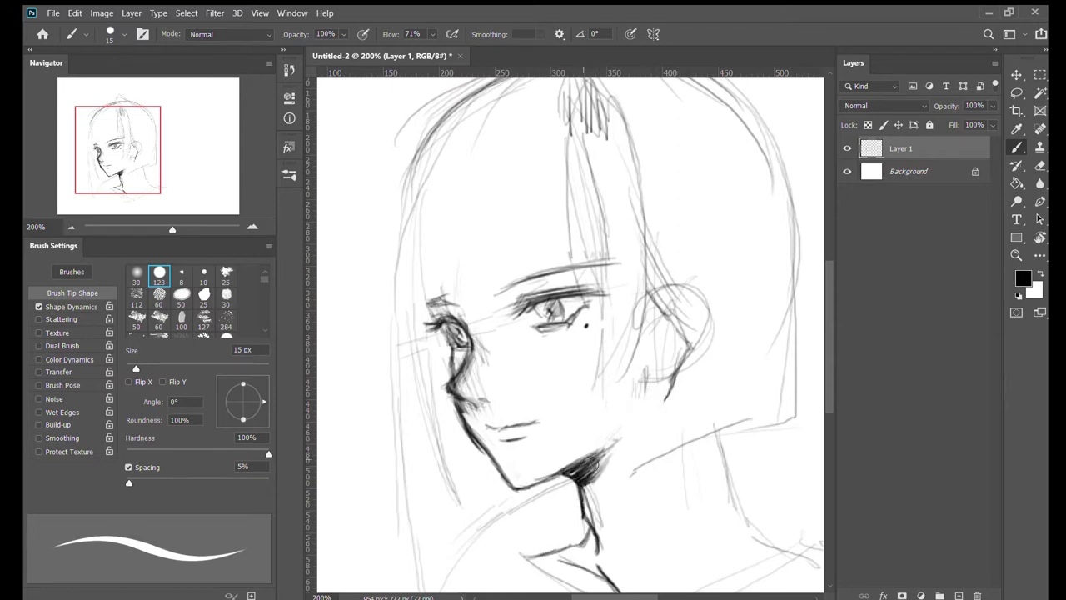
drag(672, 370, 645, 427)
drag(508, 431, 516, 463)
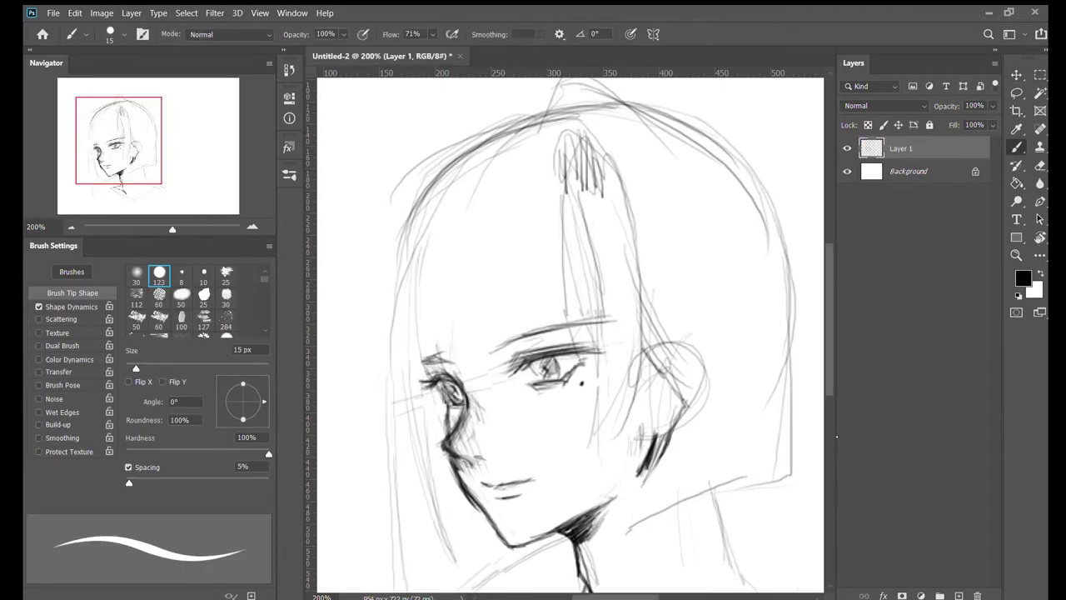
Step: Outline the ear, erase the stray sketch lines around it, and shade its interior with dark strokes
key(ctrl+minus)
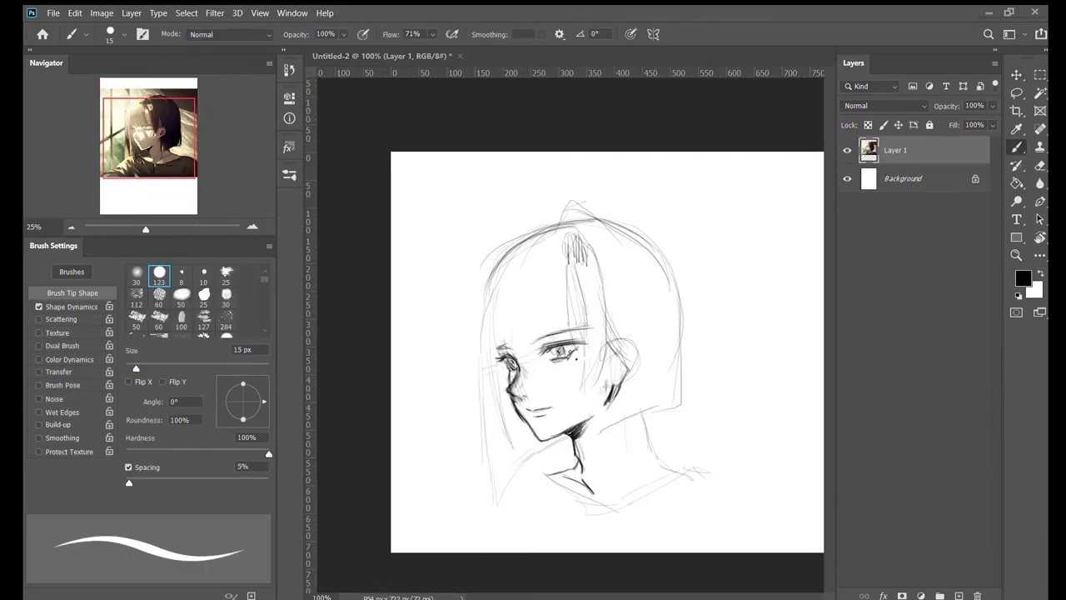
key(ctrl+plus)
drag(465, 489, 416, 525)
mouse_move(609, 395)
mouse_down()
mouse_move(653, 416)
mouse_move(607, 473)
mouse_up()
key(e)
mouse_move(643, 400)
mouse_down()
mouse_move(658, 440)
mouse_move(584, 520)
mouse_up()
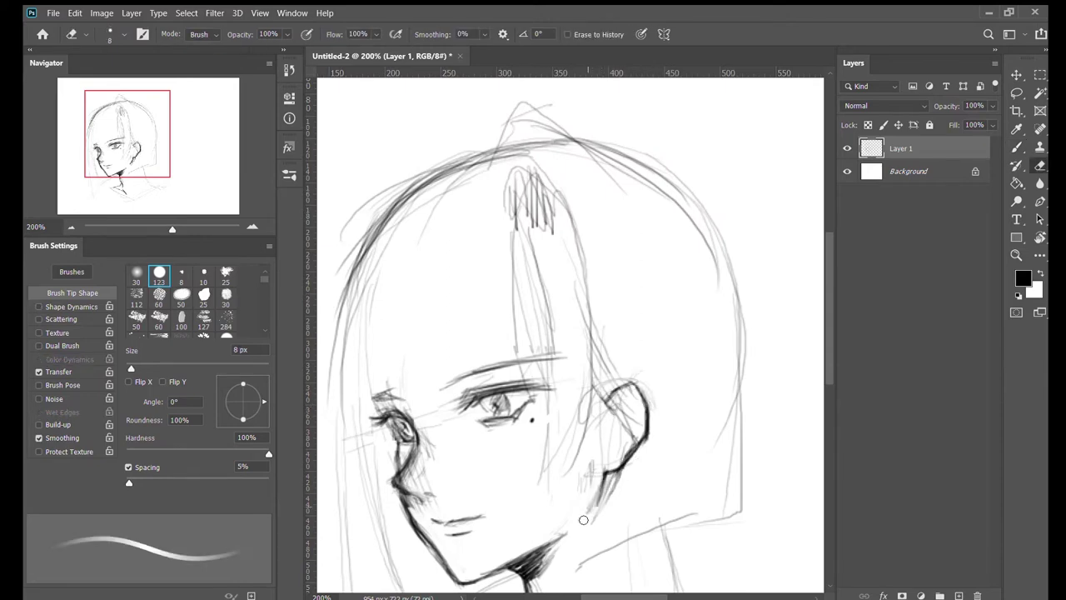
key(b)
drag(608, 398, 643, 401)
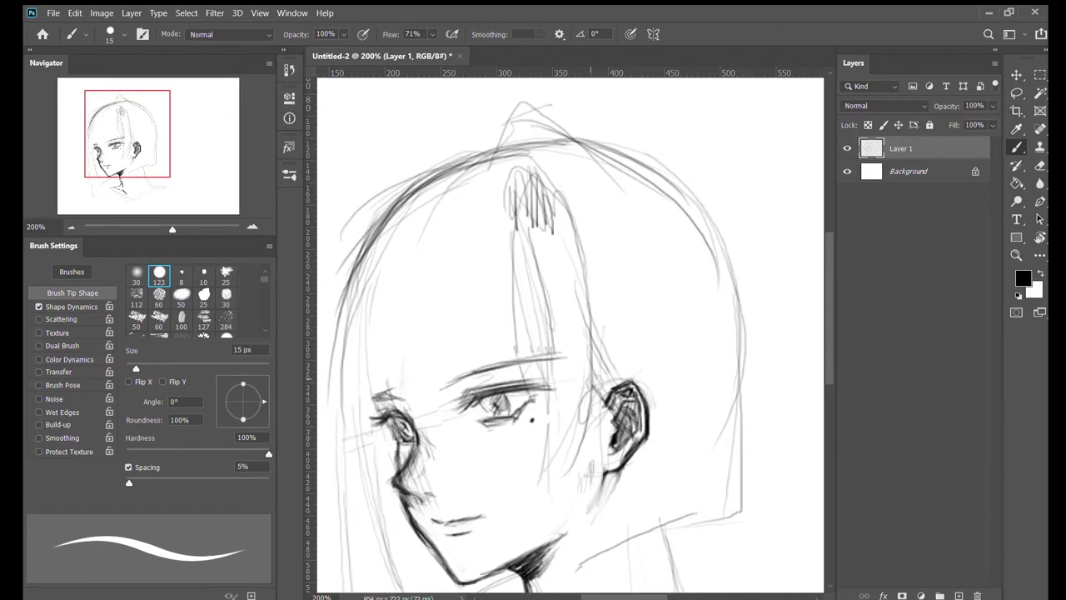
Step: Draw dark hair strands above and below the ear and the first bang strands falling over the forehead
drag(615, 390, 585, 304)
drag(621, 471, 626, 554)
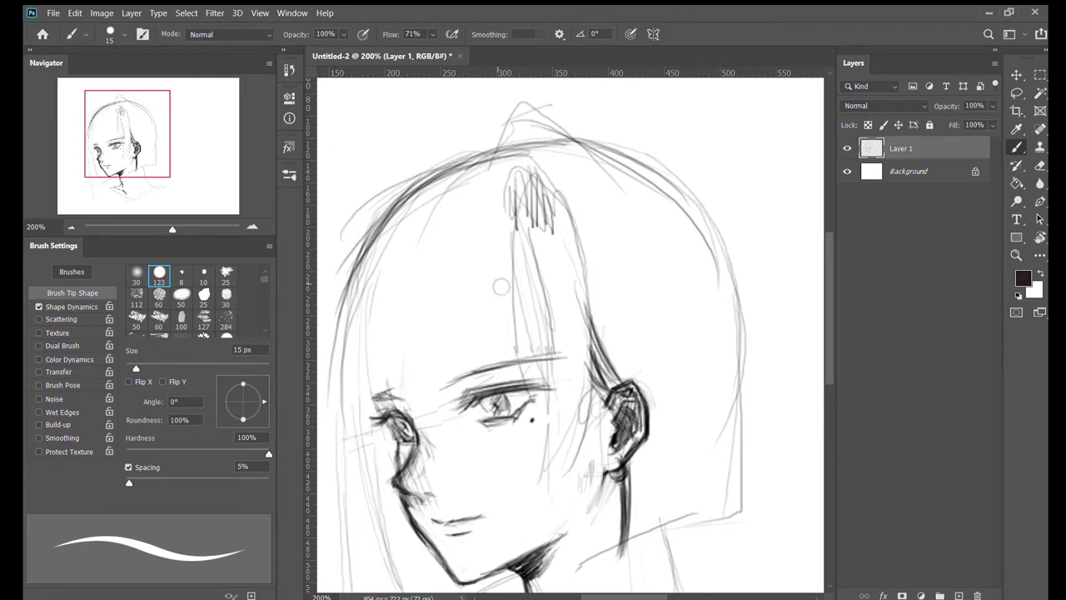
mouse_move(518, 243)
mouse_down()
mouse_move(520, 356)
mouse_move(505, 383)
mouse_up()
drag(479, 243, 491, 363)
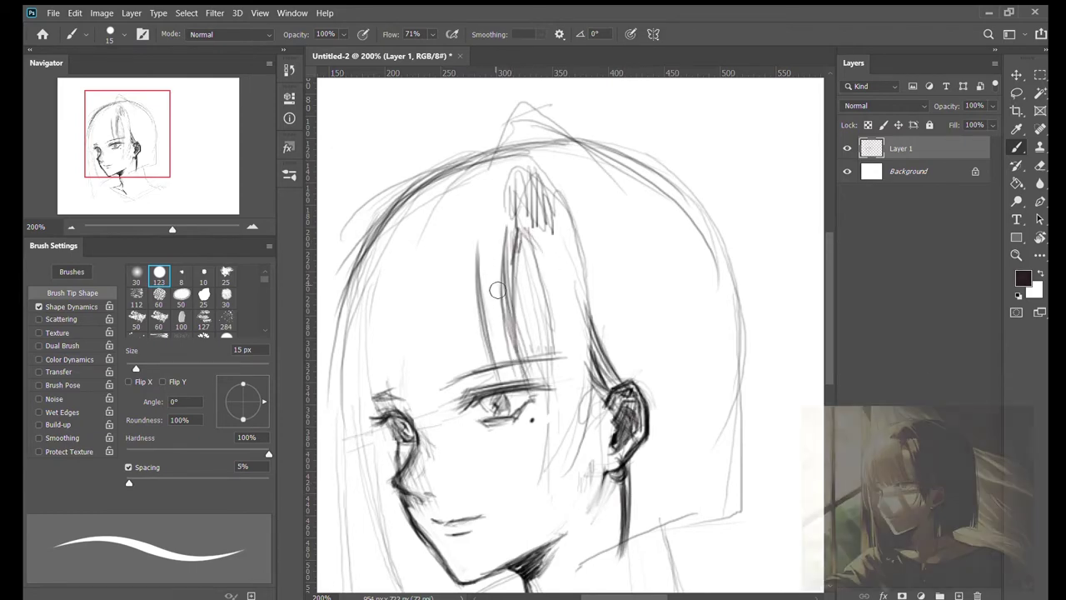
drag(566, 336, 678, 319)
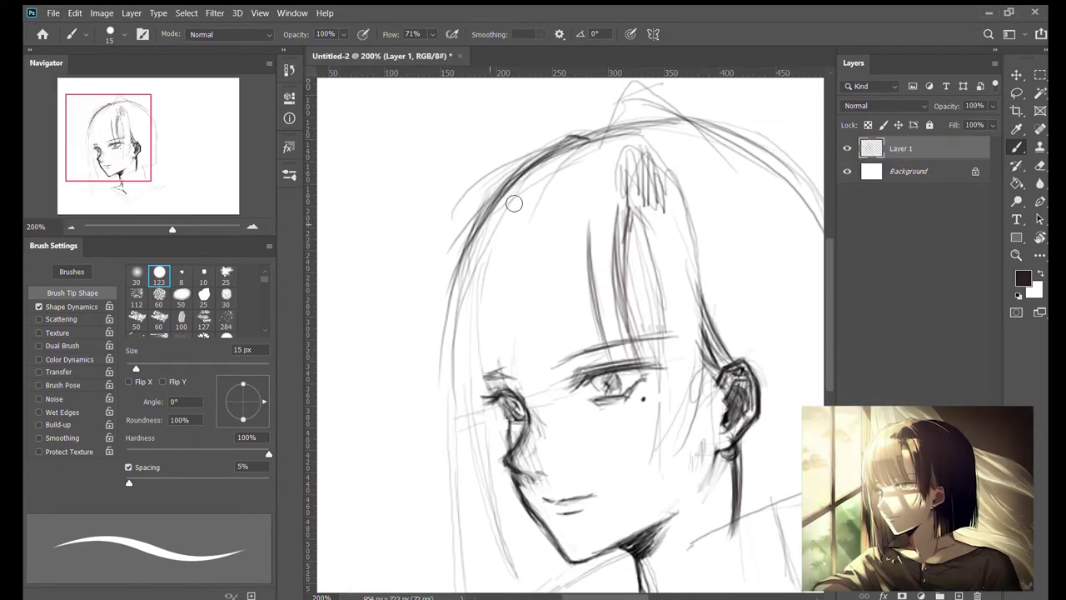
Step: Darken the hair outline on the far side and shade the hair beside it with a soft 40 px brush
mouse_move(512, 202)
mouse_down()
mouse_move(468, 290)
mouse_move(490, 417)
mouse_up()
key(bracketright)
key(bracketright)
key(bracketright)
drag(500, 158, 550, 281)
Step: Draw the back of the bob with vertical strands behind the ear, a straight lower edge and a darker outer contour
drag(616, 532, 557, 357)
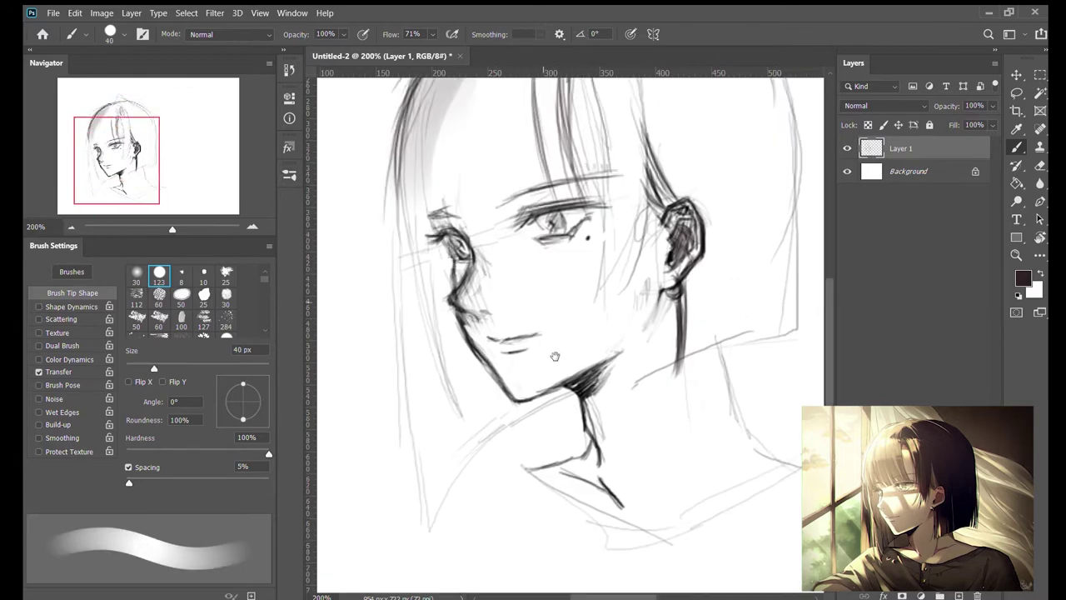
mouse_move(738, 399)
mouse_down()
mouse_move(708, 328)
mouse_move(690, 458)
mouse_up()
drag(706, 384, 641, 420)
drag(679, 212, 677, 367)
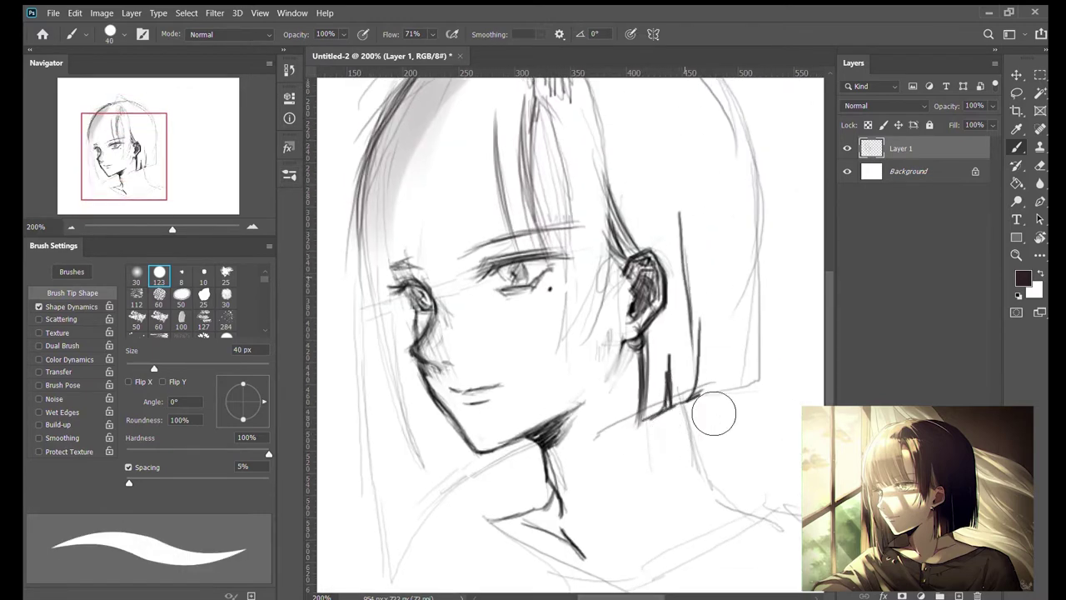
drag(697, 316, 692, 400)
mouse_move(744, 279)
mouse_down()
mouse_move(741, 387)
mouse_move(774, 244)
mouse_move(774, 408)
mouse_up()
scroll(643, 166, up, 3)
mouse_move(643, 166)
mouse_down()
mouse_move(732, 215)
mouse_move(770, 262)
mouse_move(788, 379)
mouse_up()
Step: Reduce the brush to 20 px and redraw the crown outline with a few strands over the top of the head
key(bracketleft)
key(bracketleft)
mouse_move(541, 148)
mouse_down()
mouse_move(625, 205)
mouse_move(667, 196)
mouse_up()
mouse_move(599, 218)
mouse_down()
mouse_move(717, 215)
mouse_move(624, 205)
mouse_move(746, 246)
mouse_up()
Step: Fill the forehead with fine bang strands falling down to the eyebrows
mouse_move(516, 467)
mouse_down()
mouse_move(476, 309)
mouse_move(500, 338)
mouse_up()
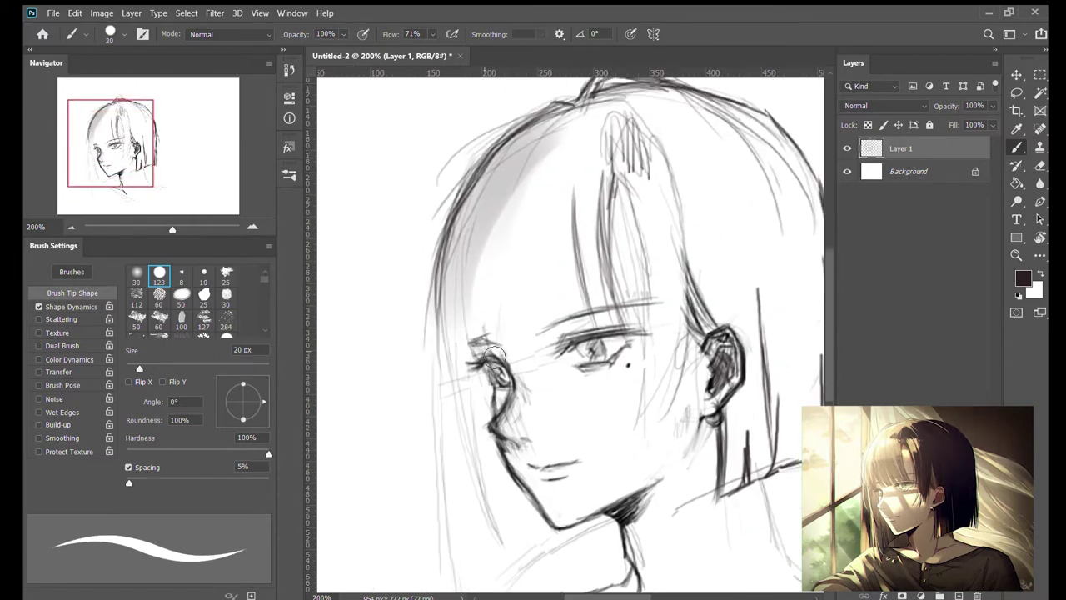
drag(487, 175, 498, 300)
drag(492, 334, 506, 332)
drag(484, 219, 517, 360)
drag(531, 340, 583, 350)
drag(505, 327, 592, 330)
drag(492, 209, 529, 350)
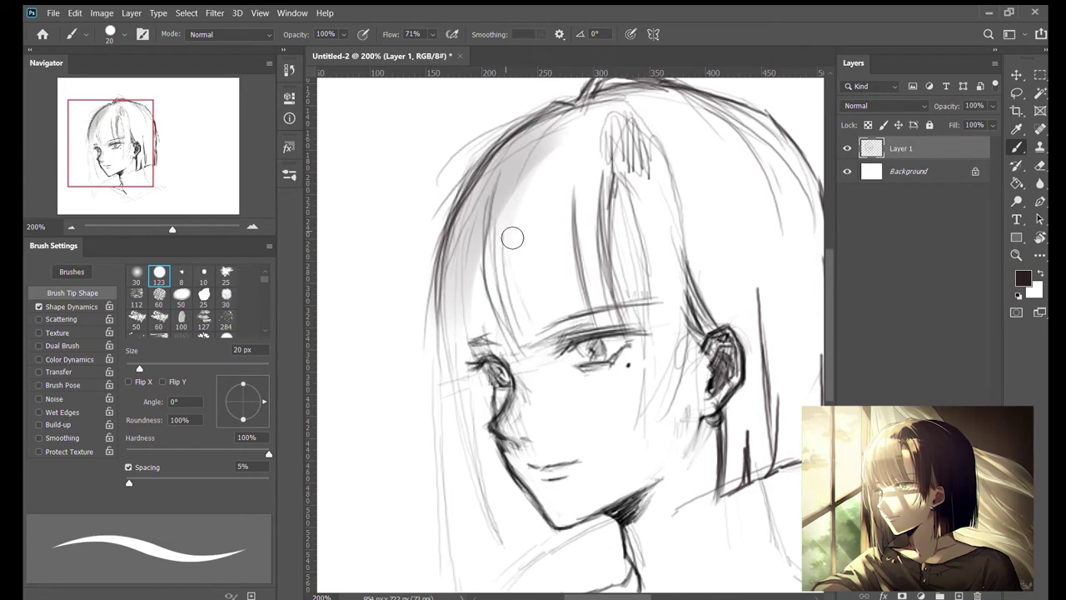
drag(513, 238, 528, 351)
mouse_move(555, 236)
mouse_down()
mouse_move(575, 339)
mouse_move(617, 318)
mouse_move(581, 343)
mouse_up()
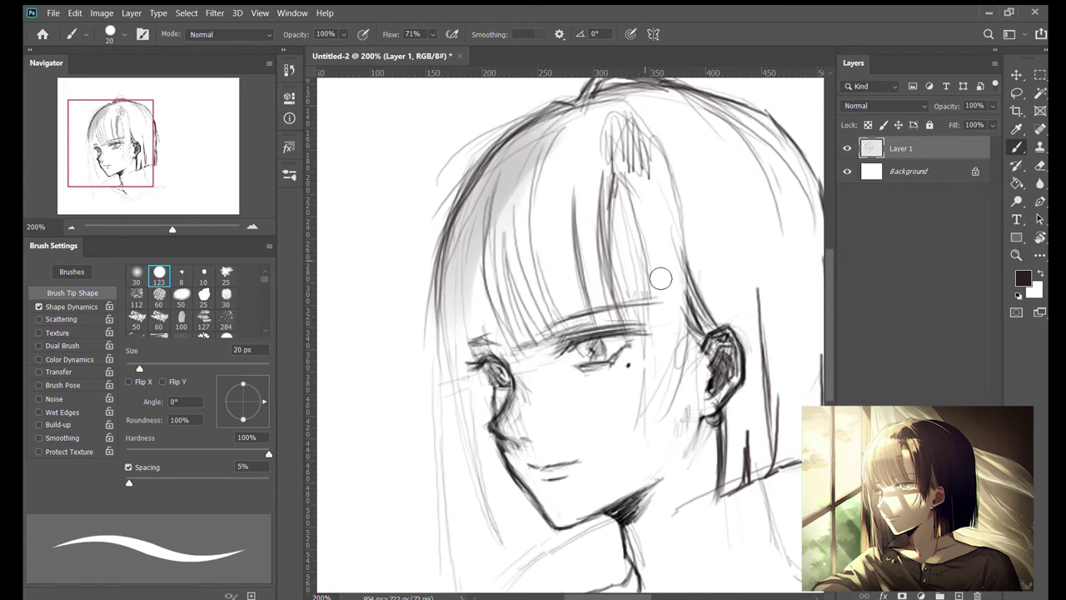
Step: Darken the hair at the parting, lighten the bang lines by erasing, and draw the long front lock past the near eye
mouse_move(620, 164)
mouse_down()
mouse_move(612, 325)
mouse_move(578, 195)
mouse_up()
key(e)
drag(509, 233, 510, 304)
key(b)
mouse_move(618, 200)
mouse_down()
mouse_move(590, 139)
mouse_move(642, 138)
mouse_move(617, 154)
mouse_move(634, 123)
mouse_move(654, 161)
mouse_move(646, 325)
mouse_up()
key(e)
mouse_move(640, 238)
mouse_down()
mouse_move(648, 306)
mouse_move(626, 228)
mouse_up()
key(b)
mouse_move(620, 190)
mouse_down()
mouse_move(664, 285)
mouse_move(648, 426)
mouse_up()
drag(677, 292, 652, 458)
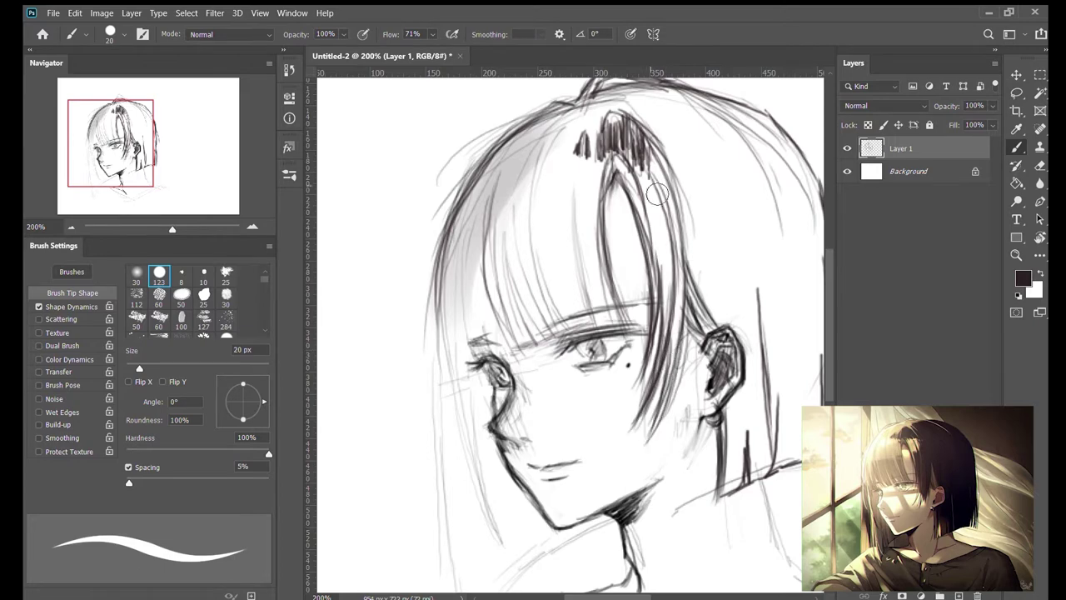
Step: Thicken the front lock with dense dark strands between the parting and the ear
drag(682, 175, 704, 343)
drag(623, 160, 664, 302)
drag(668, 231, 673, 318)
drag(687, 211, 736, 333)
drag(693, 271, 677, 412)
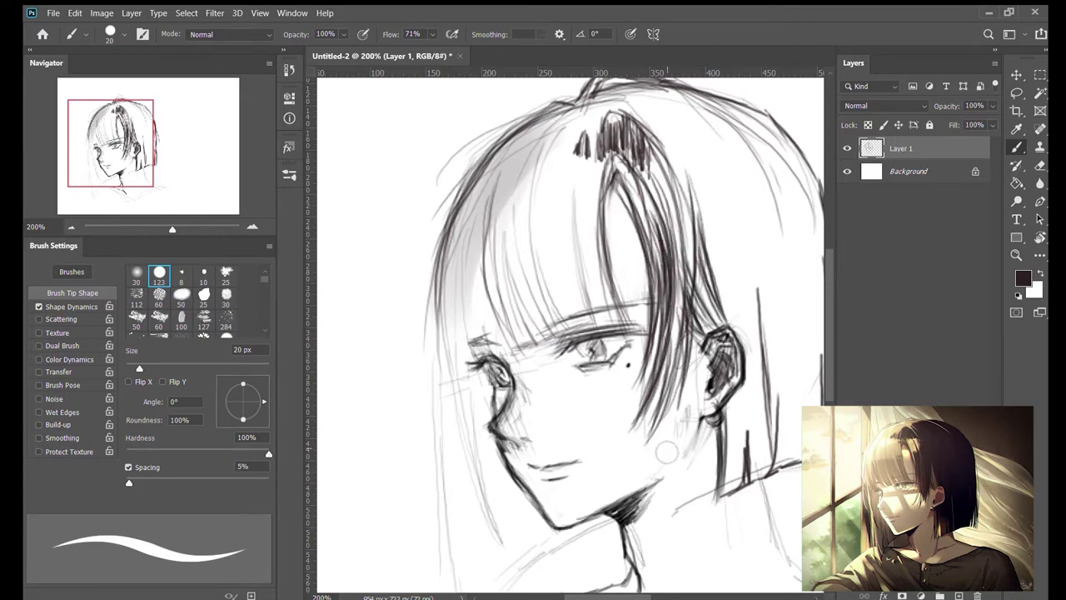
Step: Erase the stray lines on the jaw below the ear and around the nose bridge
key(e)
mouse_move(695, 455)
mouse_down()
mouse_move(726, 460)
mouse_move(716, 433)
mouse_up()
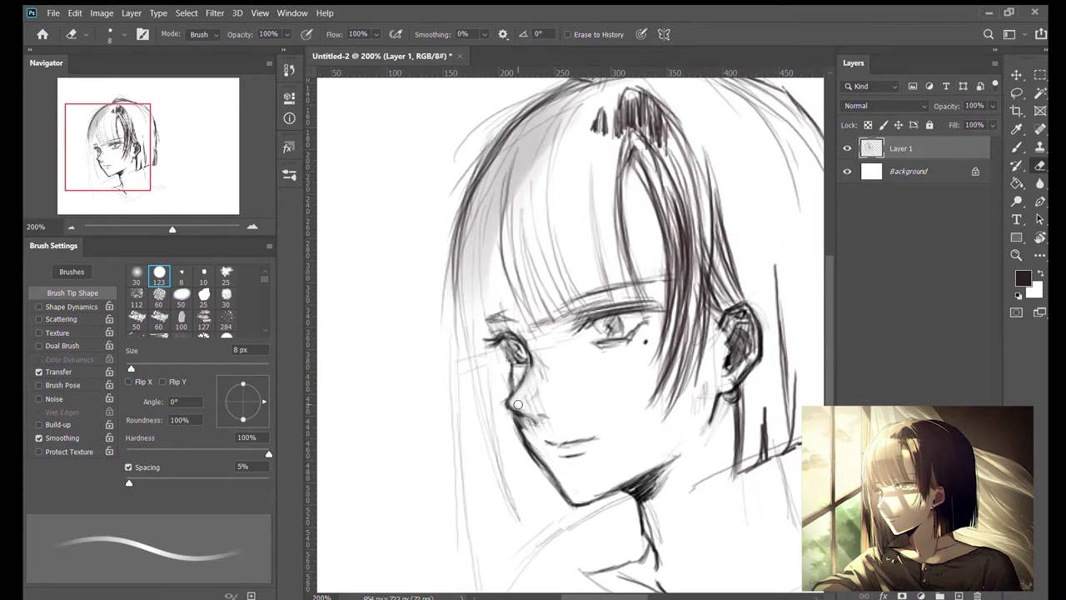
drag(521, 398, 528, 377)
key(b)
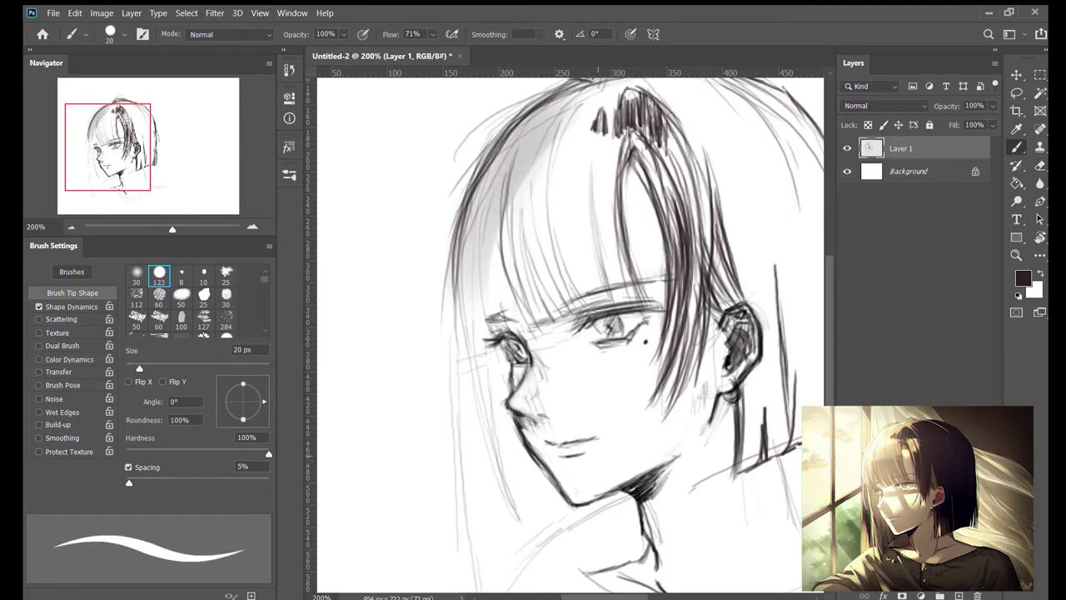
drag(598, 333, 614, 280)
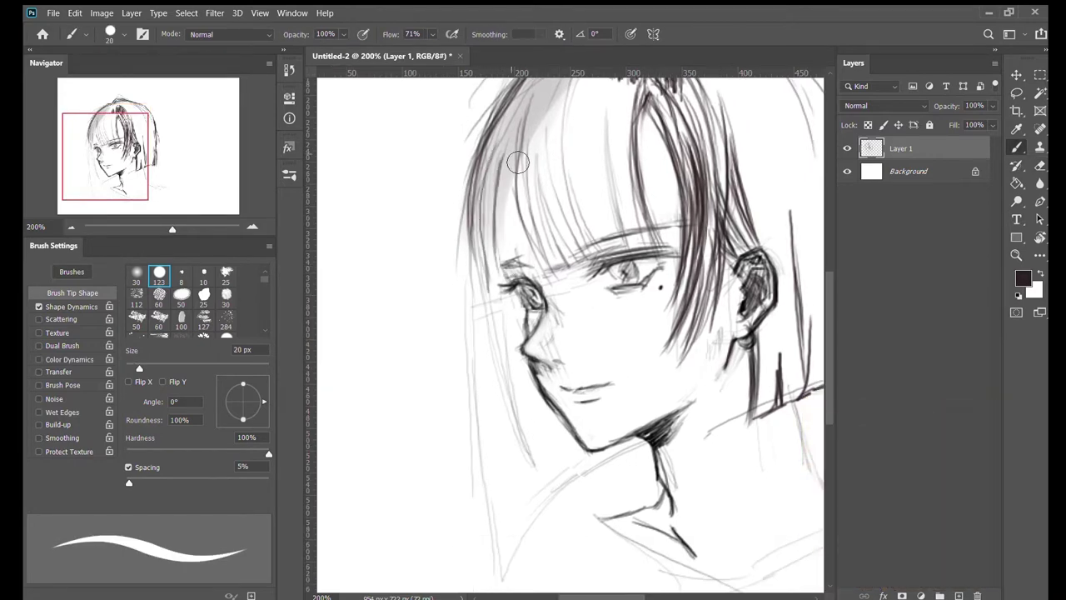
Step: Draw the long side hair on the far side of the face, hanging past the chin to the shoulder
drag(517, 162, 481, 304)
drag(479, 212, 500, 420)
mouse_move(500, 342)
mouse_down()
mouse_move(516, 513)
mouse_move(608, 467)
mouse_up()
drag(583, 429, 562, 483)
drag(546, 421, 504, 465)
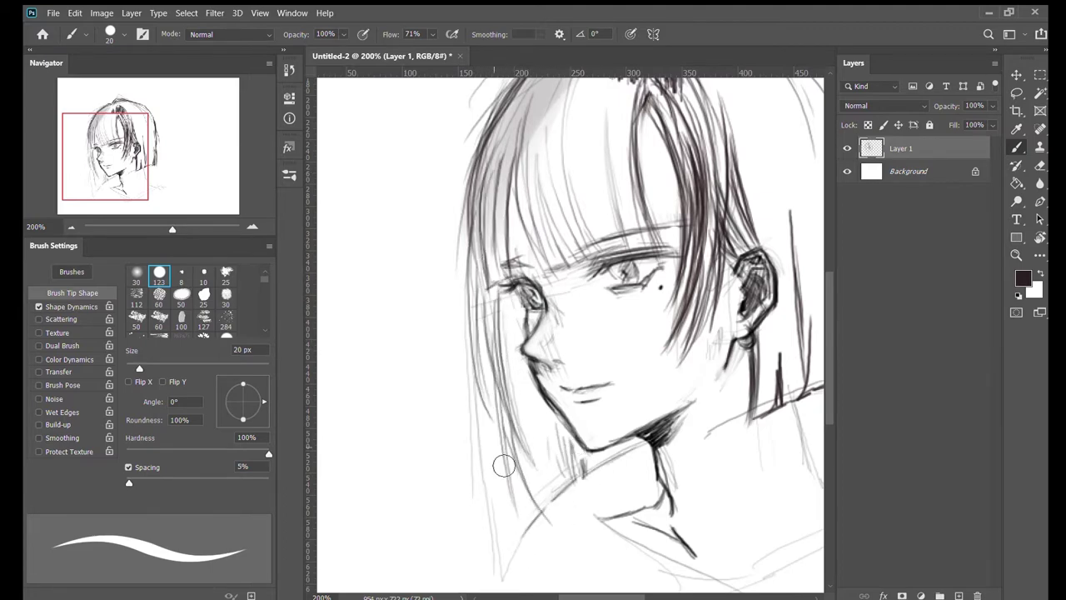
drag(500, 400, 530, 566)
drag(510, 473, 540, 565)
drag(557, 399, 523, 540)
Step: Sketch the shirt's round neckline with its button placket and the near shoulder line
mouse_move(600, 521)
mouse_down()
mouse_move(585, 419)
mouse_move(550, 426)
mouse_up()
key(ctrl+minus)
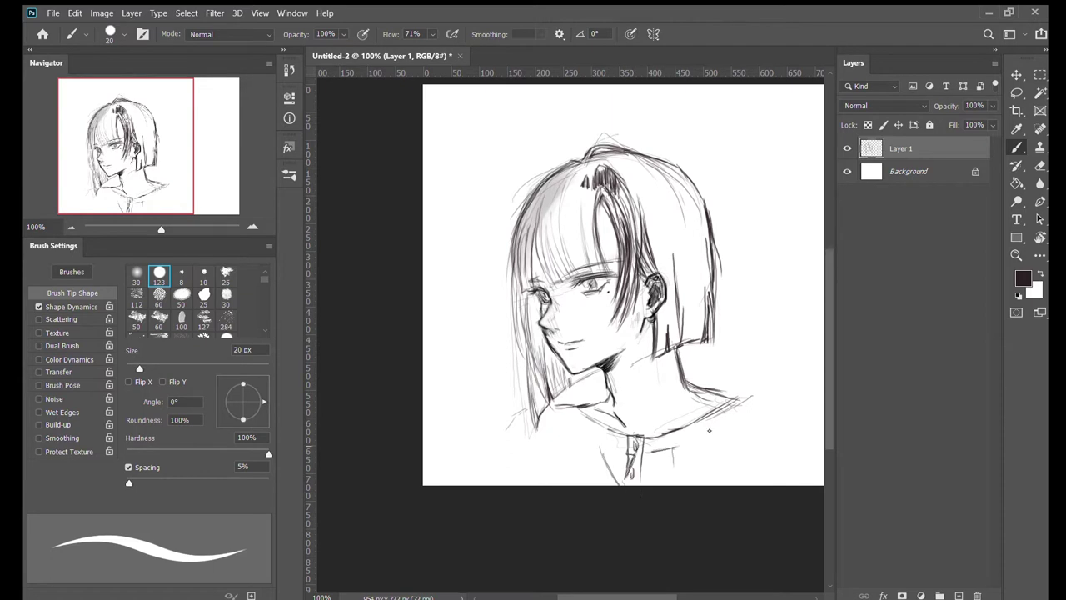
drag(766, 397, 798, 416)
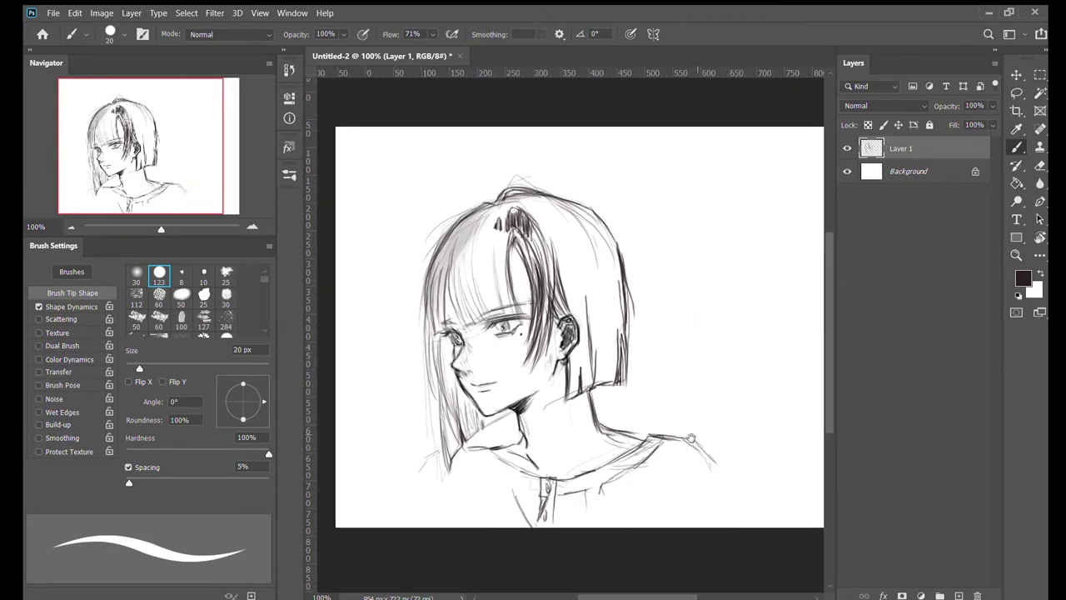
Step: Lasso the whole head and hair and adjust their placement over the neck slightly with Free Transform
key(l)
drag(676, 414, 550, 426)
key(ctrl+t)
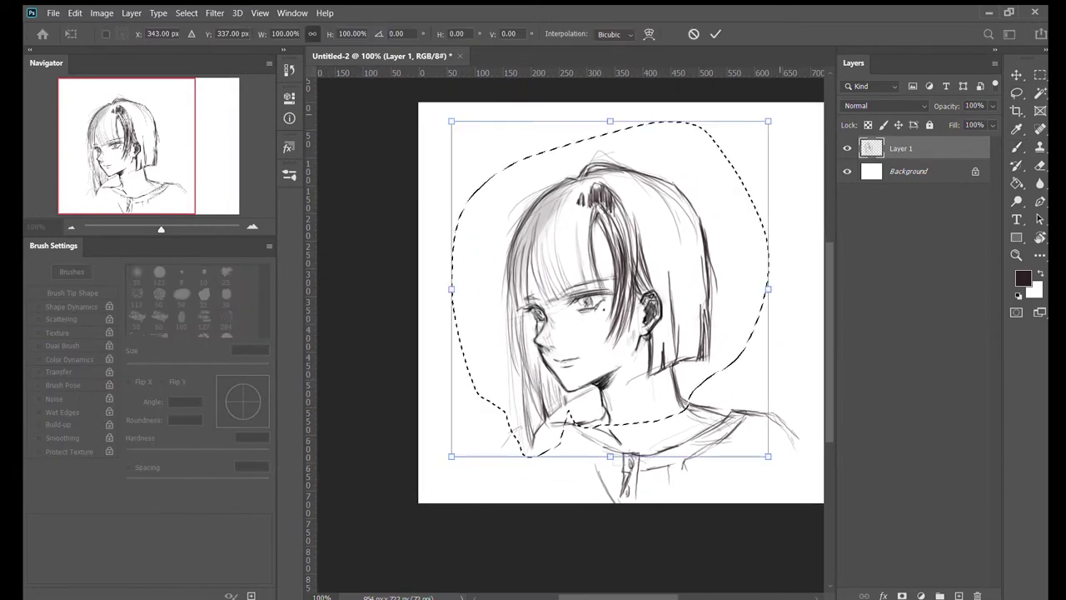
drag(783, 470, 771, 465)
key(Return)
key(ctrl+d)
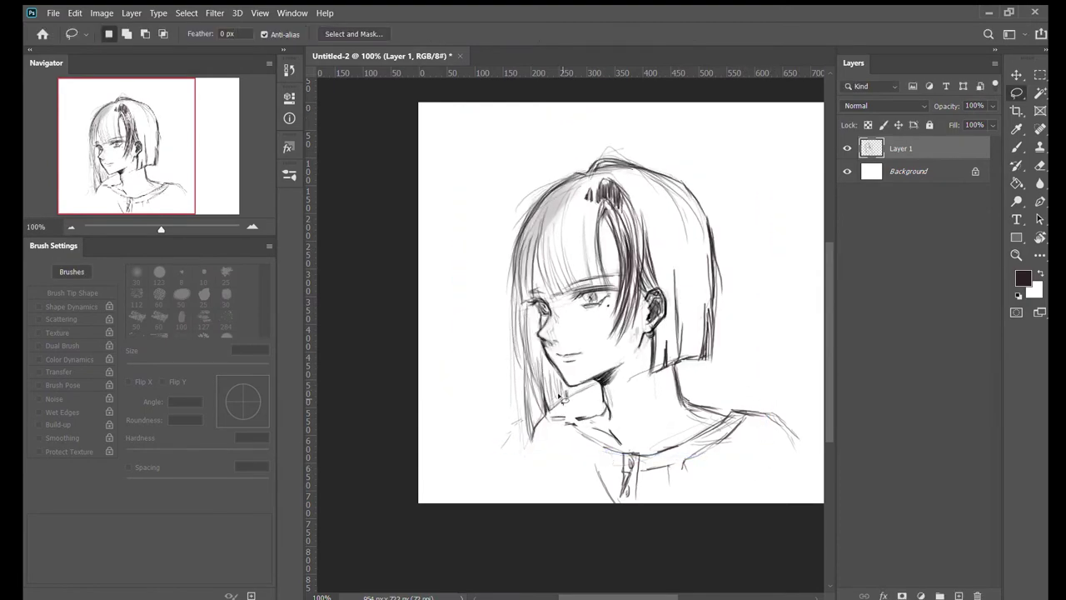
Step: Sketch the far shoulder and sleeve down to the canvas edge and hatch the fabric folds beside the placket
key(b)
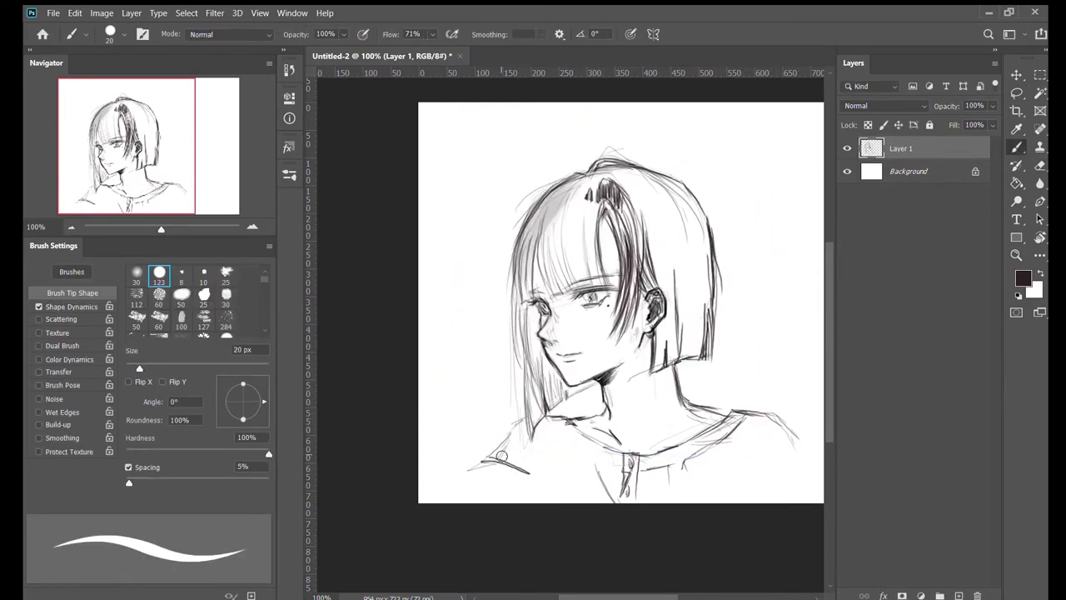
drag(435, 473, 422, 500)
drag(434, 480, 505, 492)
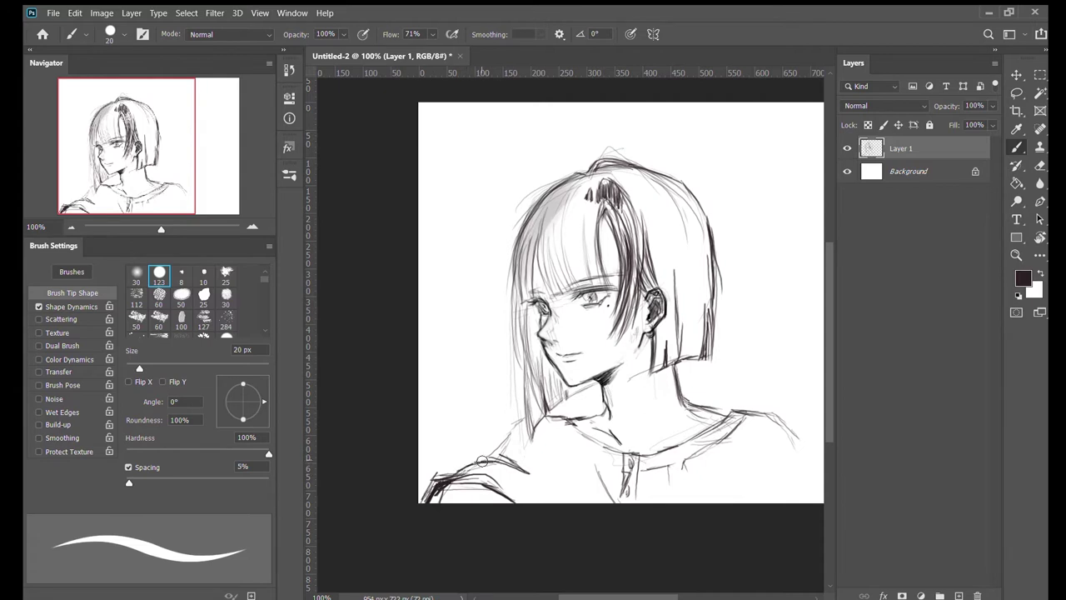
drag(583, 471, 593, 502)
drag(598, 468, 610, 501)
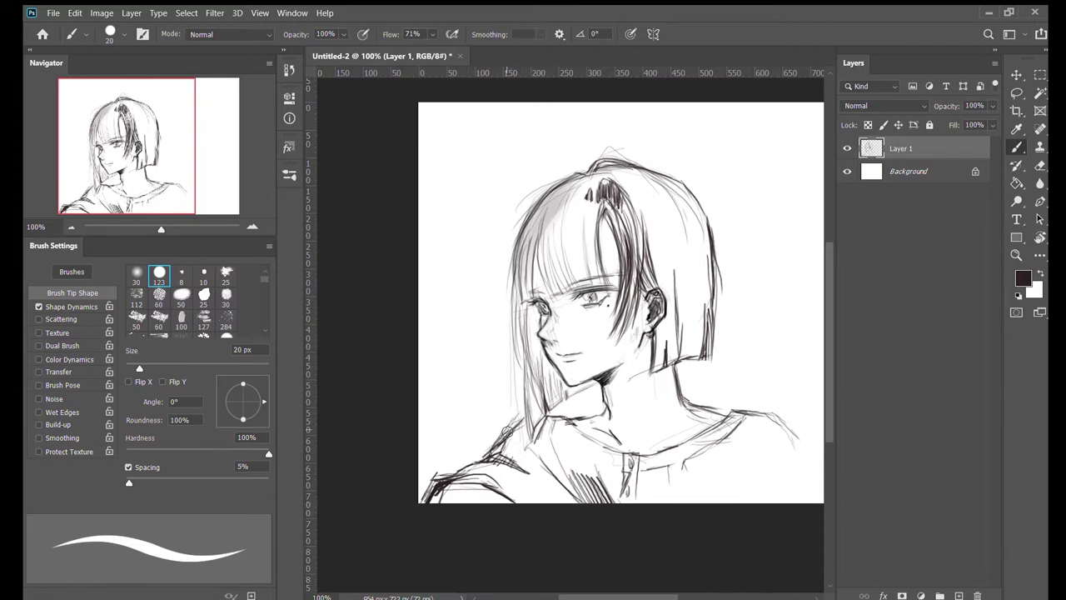
Step: Add a new layer beneath the portrait sketch and draw the vertical window frame bars on it in front of the face
key(ctrl+shift+alt+n)
scroll(583, 300, right, 1)
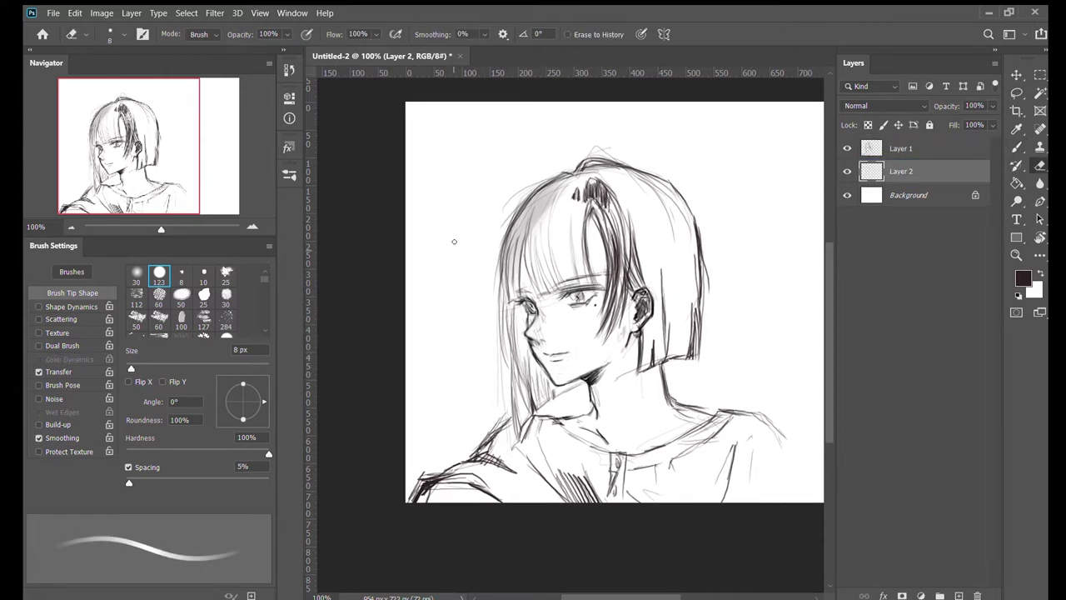
drag(491, 100, 491, 425)
drag(510, 191, 510, 91)
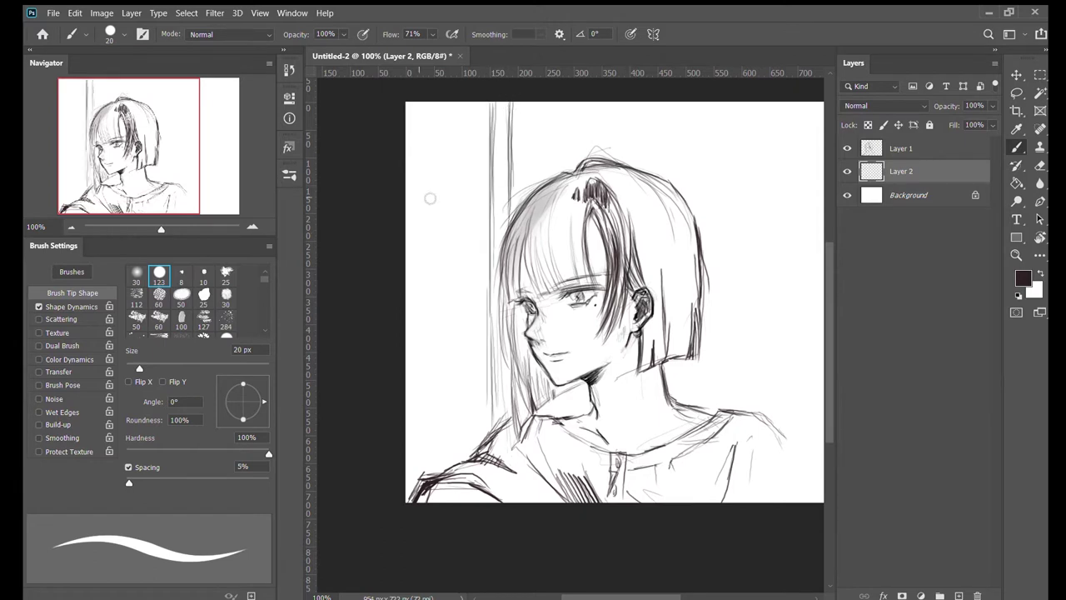
drag(443, 100, 443, 315)
drag(440, 252, 443, 473)
drag(455, 101, 454, 465)
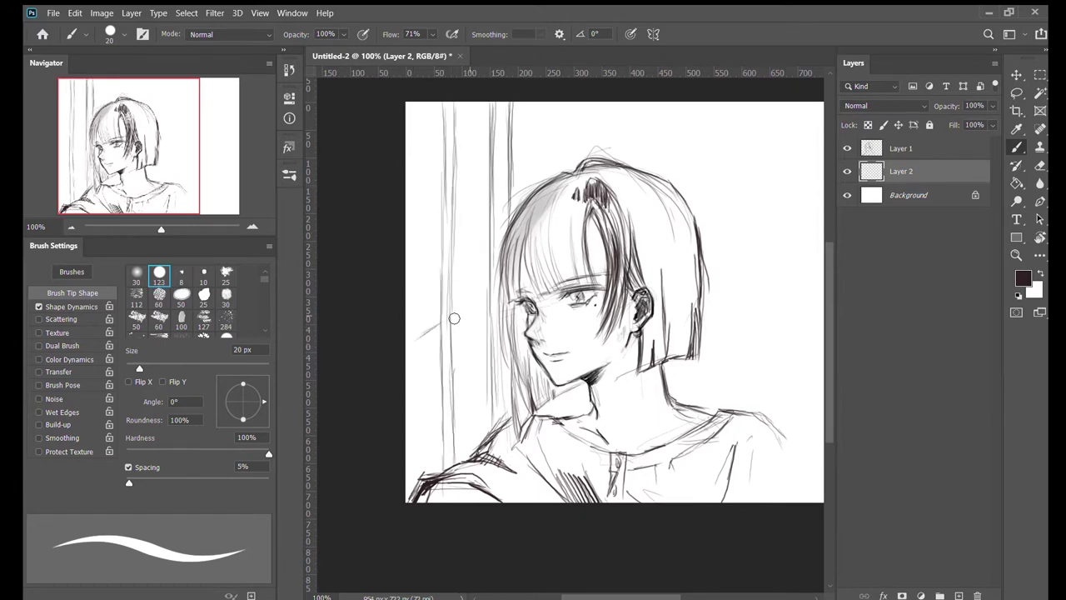
Step: Sketch and hatch a slanted crossbar between the window bars, then reinforce the bars' vertical edges
drag(490, 298, 408, 359)
drag(467, 317, 450, 335)
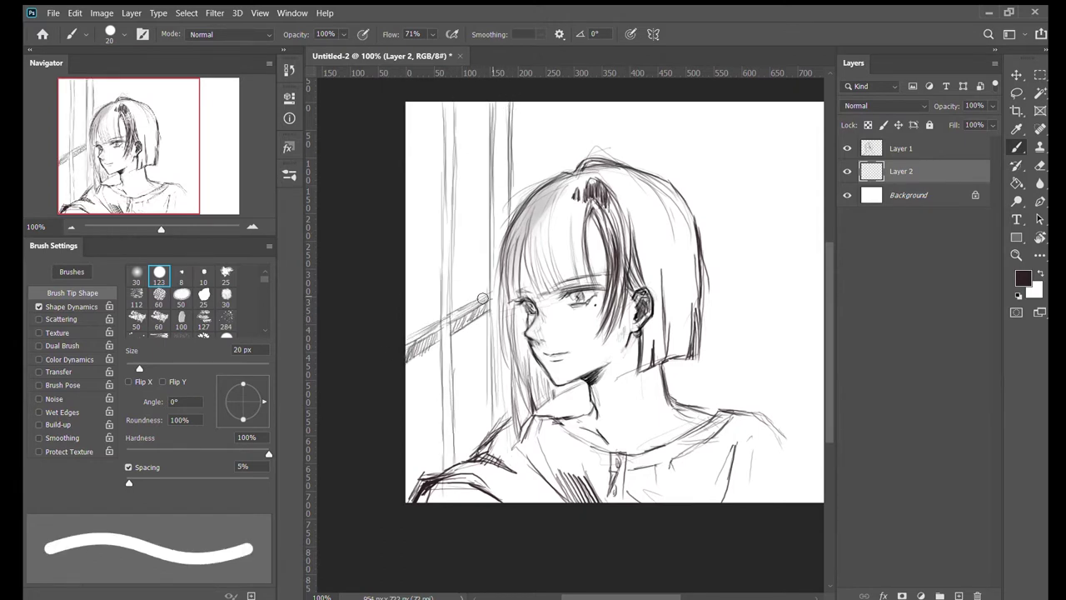
drag(443, 241, 441, 381)
drag(441, 344, 440, 470)
drag(525, 286, 490, 341)
drag(476, 154, 473, 239)
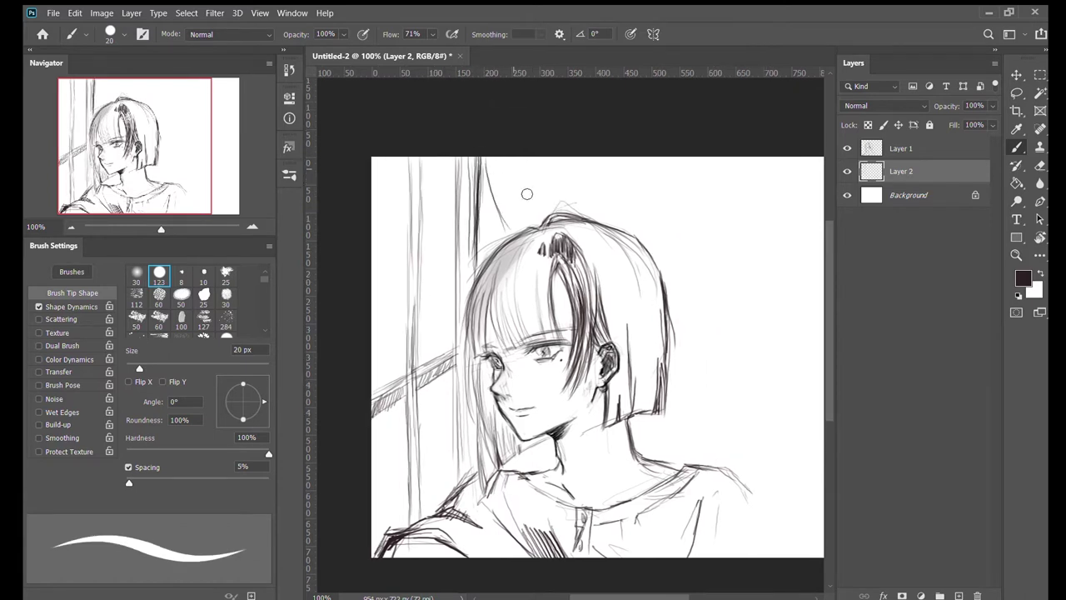
Step: Sketch long sweeping curtain folds blowing out behind the head and down toward the near shoulder
mouse_move(583, 159)
mouse_down()
mouse_move(713, 267)
mouse_move(808, 305)
mouse_up()
drag(696, 283, 798, 360)
drag(714, 350, 813, 458)
drag(638, 418, 793, 465)
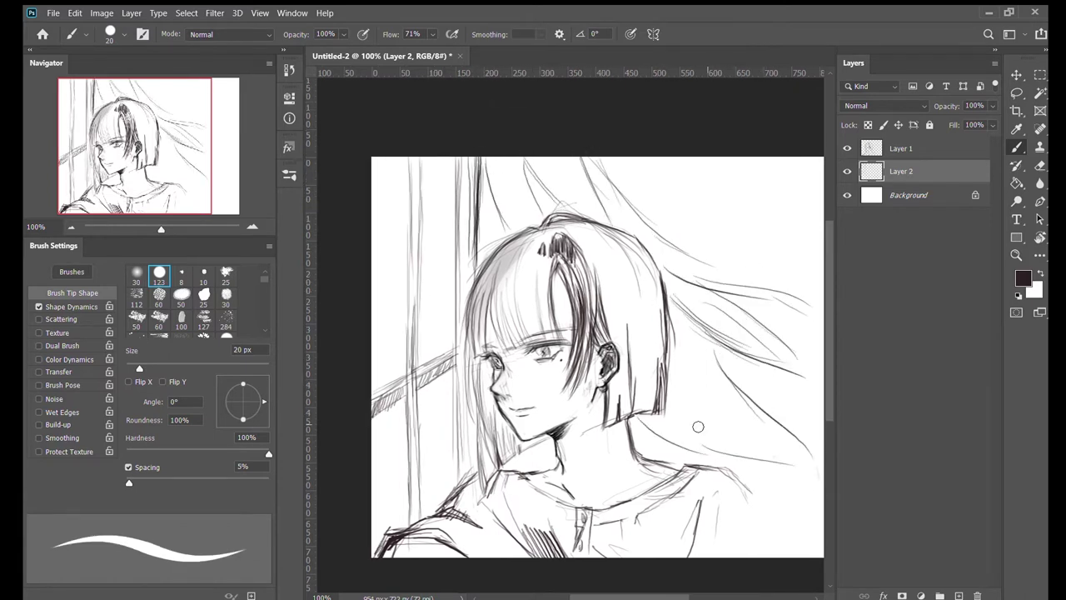
drag(671, 419, 774, 456)
Step: Sketch the near shoulder's rounded contour and sleeve folds down to the canvas edge
mouse_move(696, 467)
mouse_down()
mouse_move(754, 513)
mouse_move(765, 550)
mouse_up()
drag(735, 495, 704, 557)
drag(705, 470, 747, 502)
drag(723, 478, 753, 544)
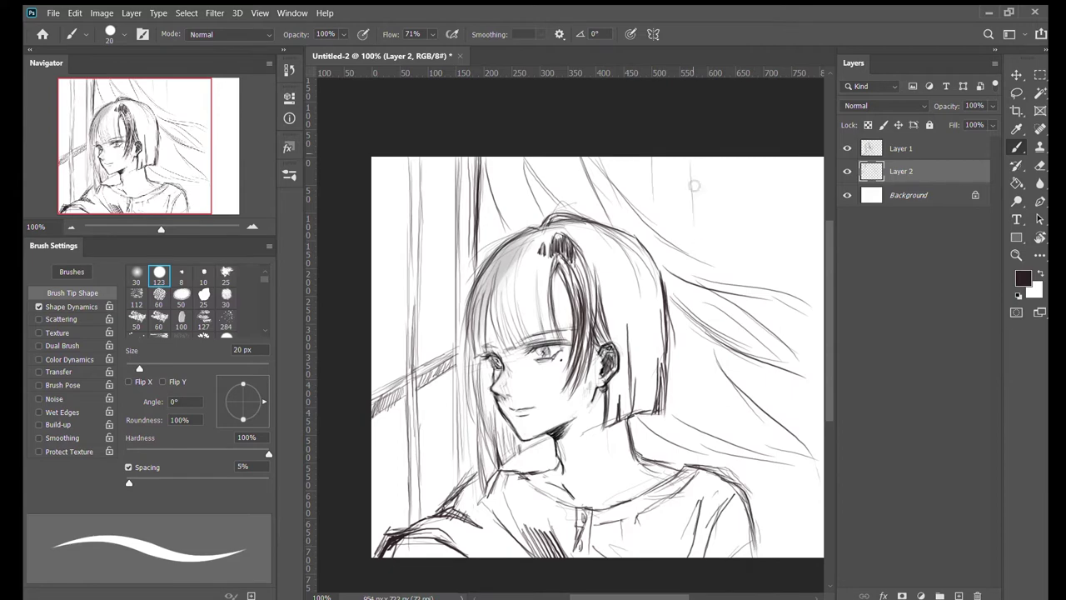
Step: Draw vertical curtain pleats hanging from the canvas's upper edge behind the head
drag(691, 158, 696, 254)
drag(738, 162, 738, 217)
drag(733, 222, 745, 283)
drag(773, 159, 773, 214)
drag(775, 227, 775, 288)
drag(810, 158, 811, 308)
drag(659, 404, 684, 382)
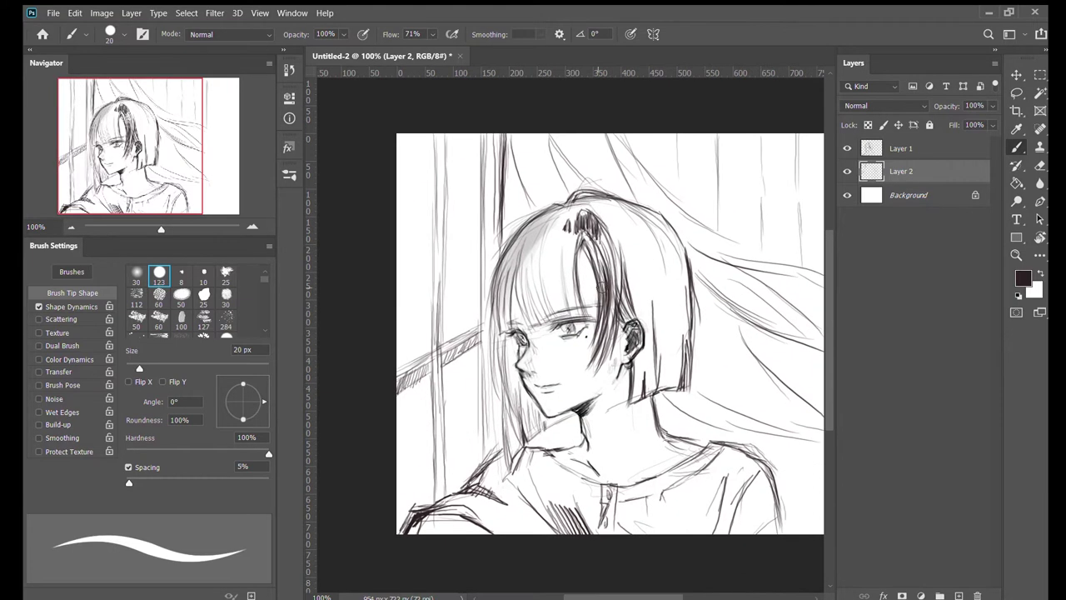
Step: Lasso the near eye on Layer 1 and rotate it about 4.5° with Free Transform
key(l)
mouse_move(536, 298)
mouse_down()
mouse_move(596, 310)
mouse_move(535, 348)
mouse_up()
key(ctrl+t)
drag(604, 289, 609, 305)
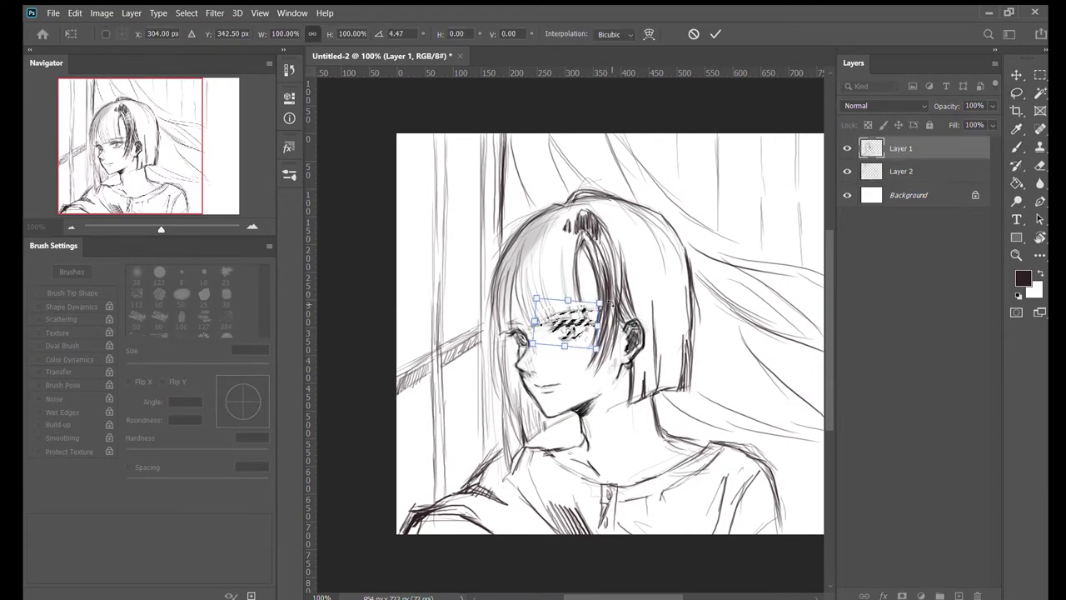
key(Return)
Step: Group the two sketch layers, fade the group, and place a new empty layer beneath it for painting
key(ctrl+plus)
key(ctrl+shift+alt+n)
key(ctrl+g)
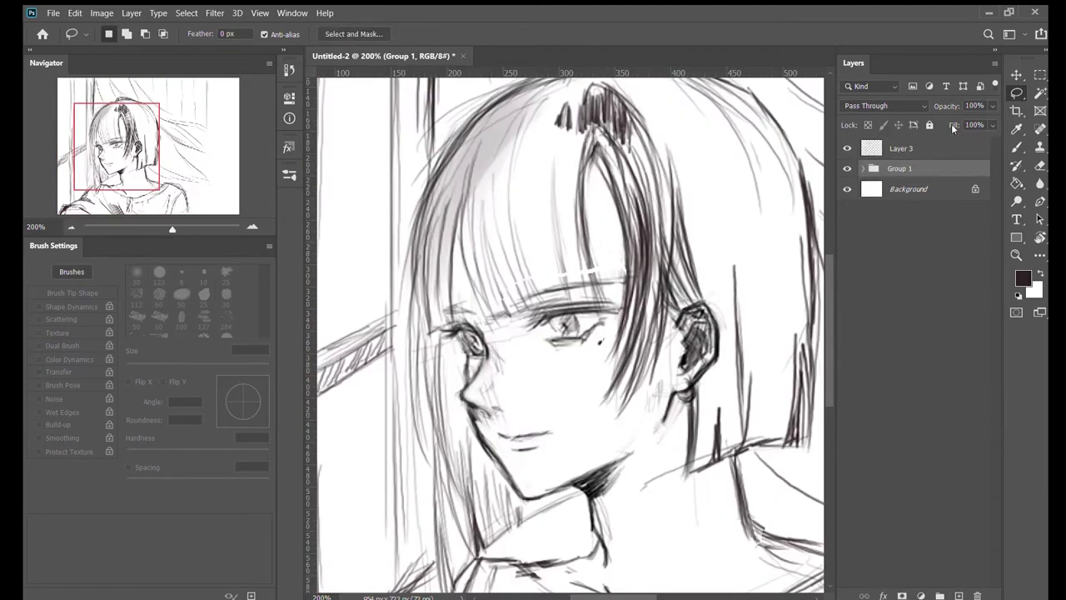
mouse_move(989, 125)
mouse_down()
mouse_move(918, 143)
mouse_move(906, 180)
mouse_up()
click(918, 146)
key(b)
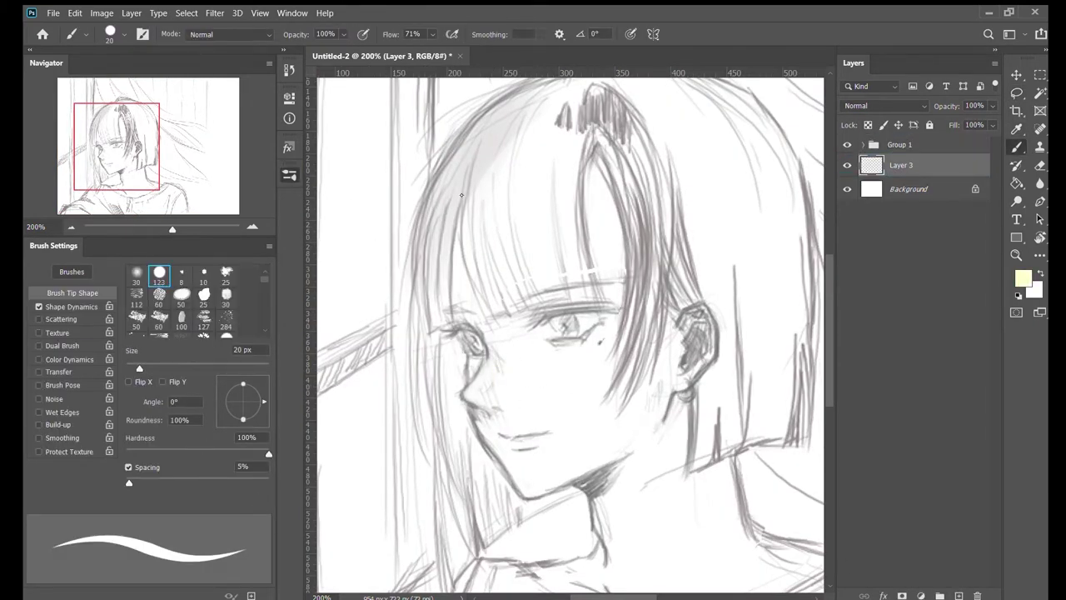
Step: Try to block in the face and neck with a pale yellow base colour using the 20 px brush
drag(490, 365, 491, 427)
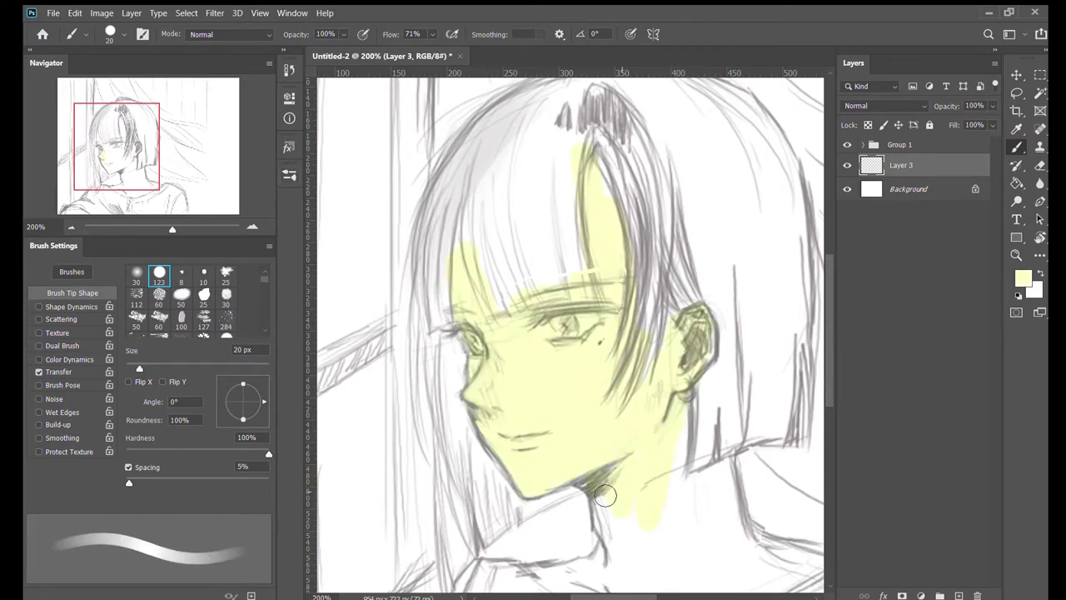
mouse_move(643, 556)
mouse_down()
mouse_move(631, 356)
mouse_move(652, 453)
mouse_up()
scroll(716, 410, up, 5)
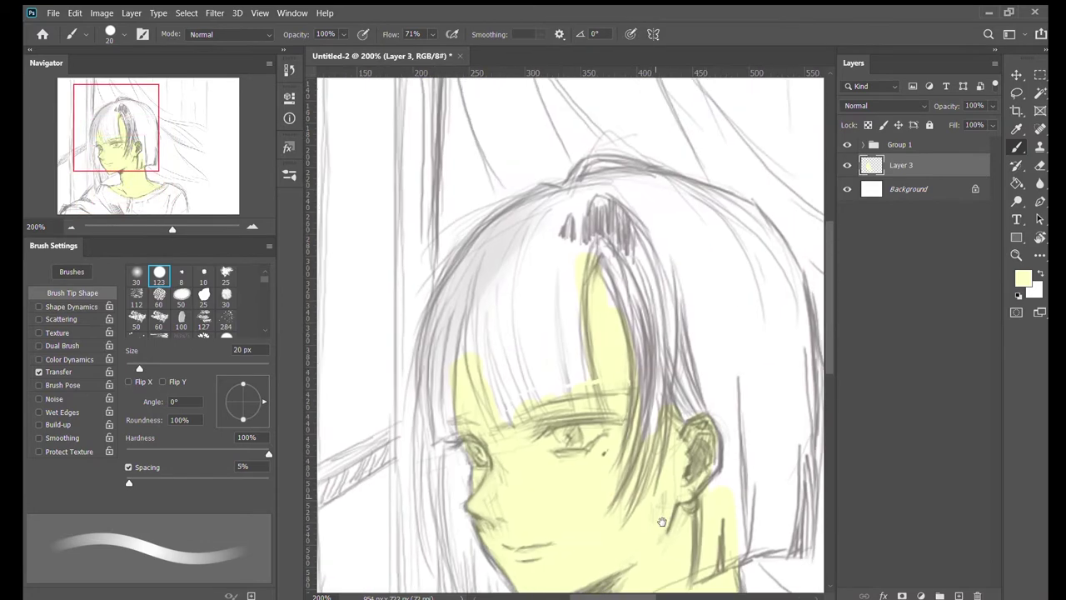
scroll(495, 373, down, 2)
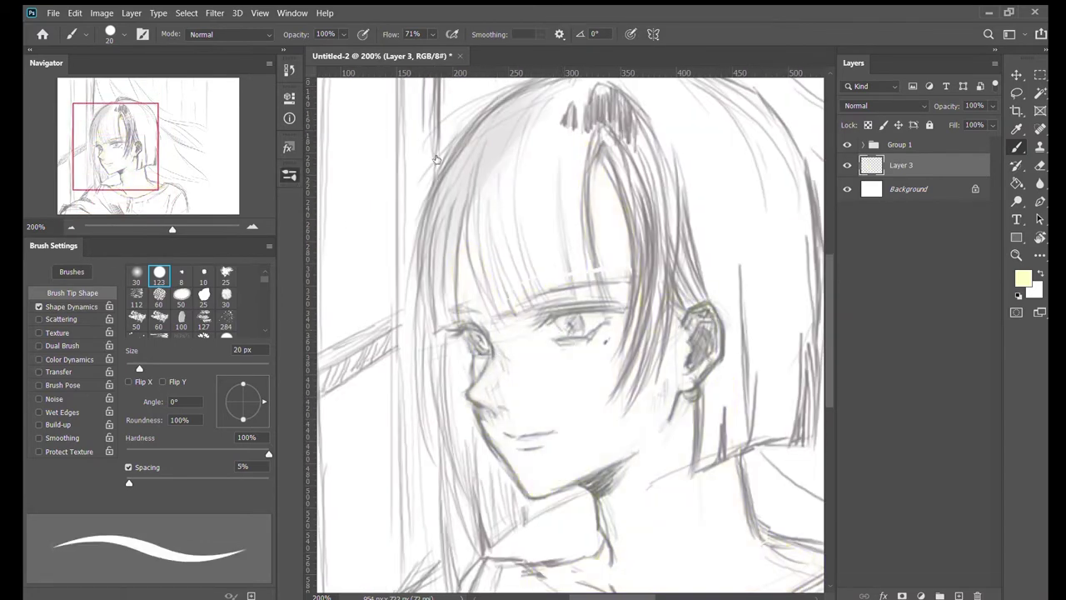
Step: Ink the face contour from the far eye past the nose and chin to the jaw, plus the mouth, with a 10 px black brush
key(bracketleft)
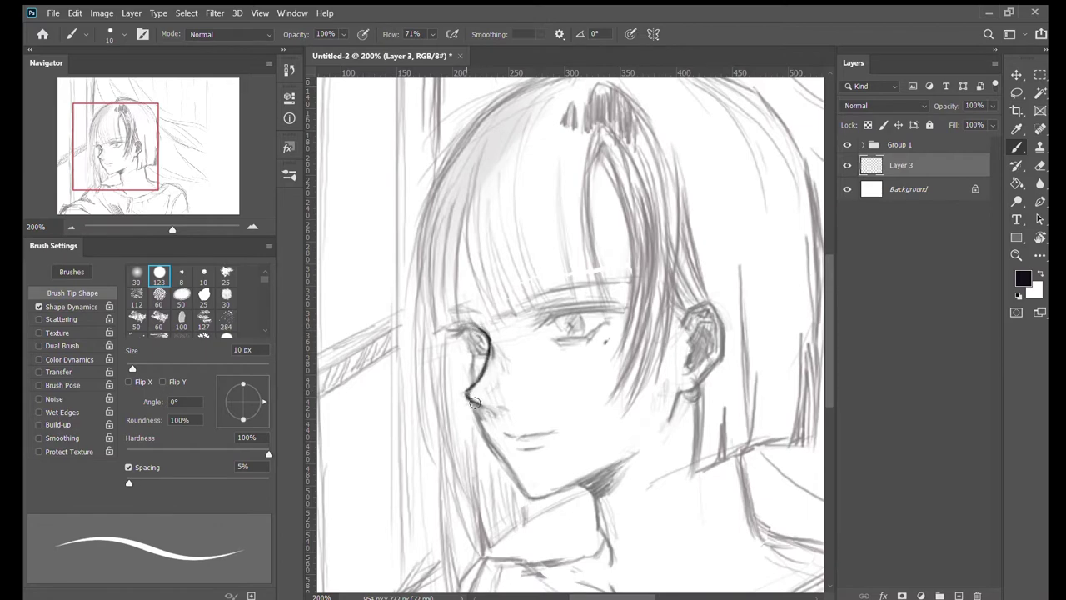
scroll(501, 349, up, 2)
mouse_move(504, 300)
mouse_down()
mouse_move(520, 443)
mouse_move(587, 542)
mouse_move(658, 585)
mouse_up()
drag(621, 493, 787, 424)
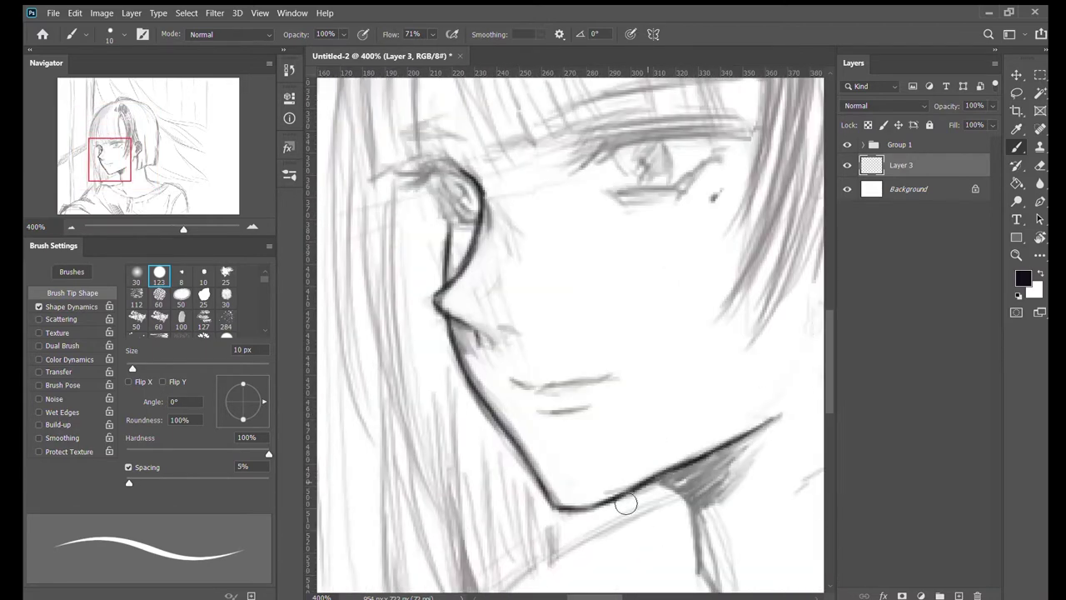
scroll(545, 486, up, 2)
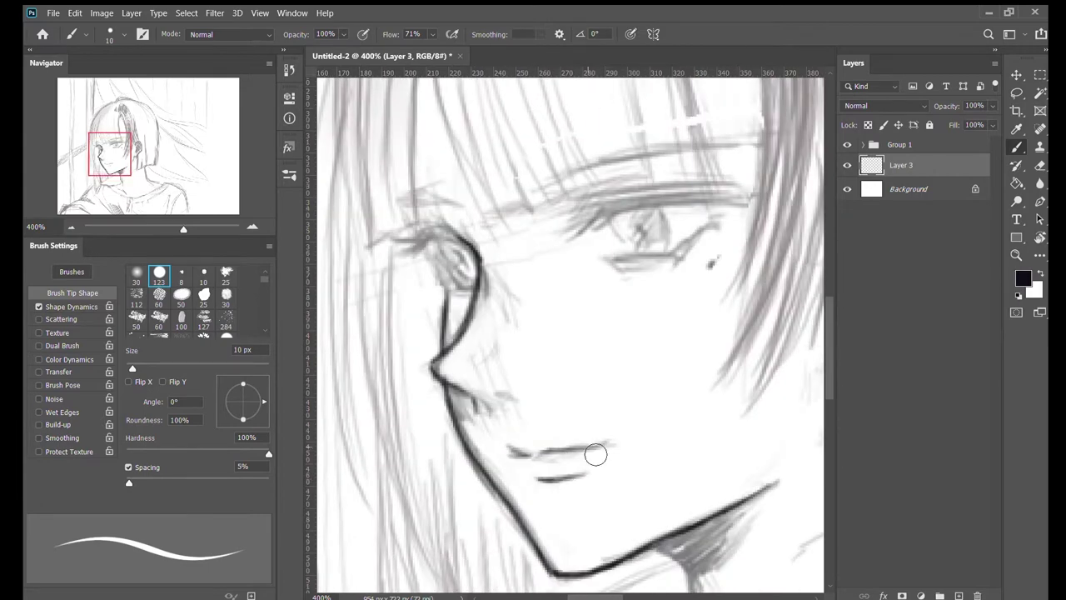
Step: Ink the near eyebrow and the near eye's thick upper lash line over the faded sketch
scroll(572, 458, up, 5)
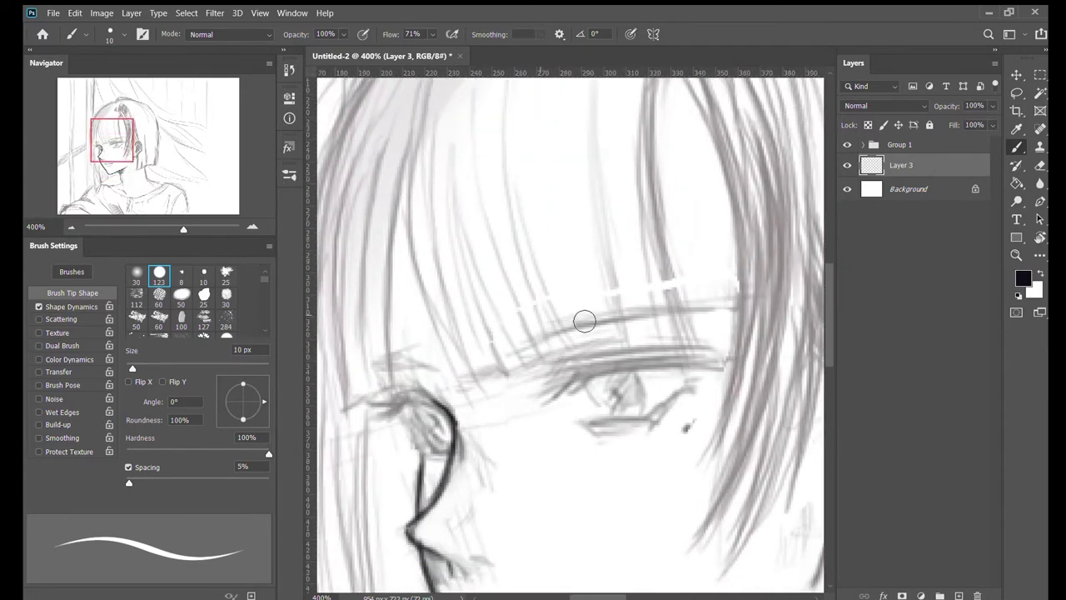
mouse_move(584, 321)
mouse_down()
mouse_move(631, 311)
mouse_move(538, 341)
mouse_move(572, 340)
mouse_up()
scroll(550, 333, down, 1)
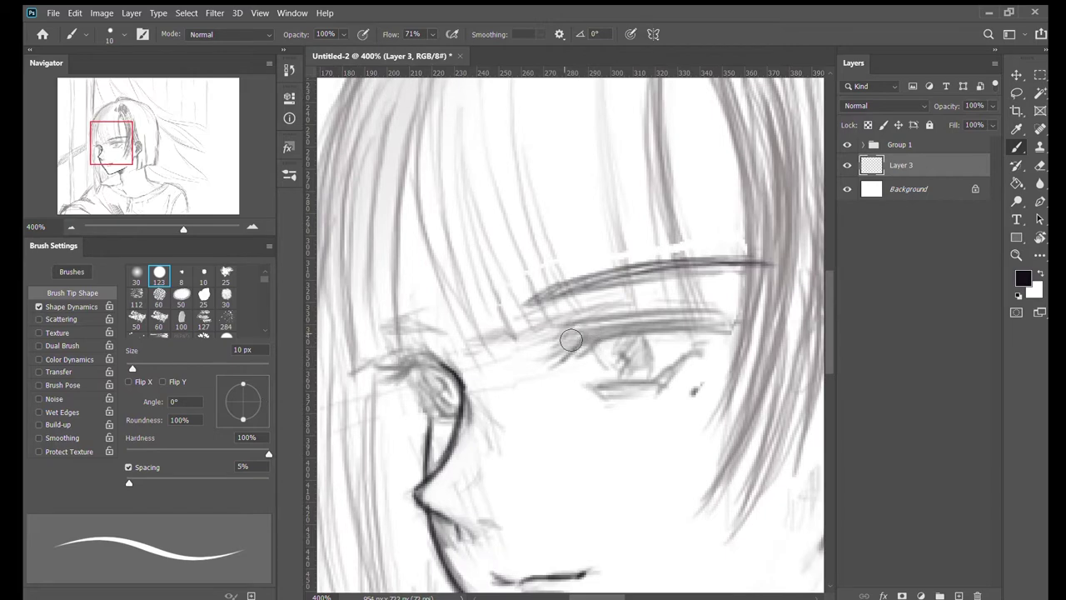
key(alt+bracketright)
key(alt+bracketleft)
mouse_move(549, 300)
mouse_down()
mouse_move(675, 276)
mouse_move(534, 301)
mouse_up()
mouse_move(554, 356)
mouse_down()
mouse_move(734, 331)
mouse_move(563, 341)
mouse_up()
key(ctrl+z)
mouse_move(741, 321)
mouse_down()
mouse_move(562, 350)
mouse_move(758, 325)
mouse_up()
drag(575, 343, 606, 334)
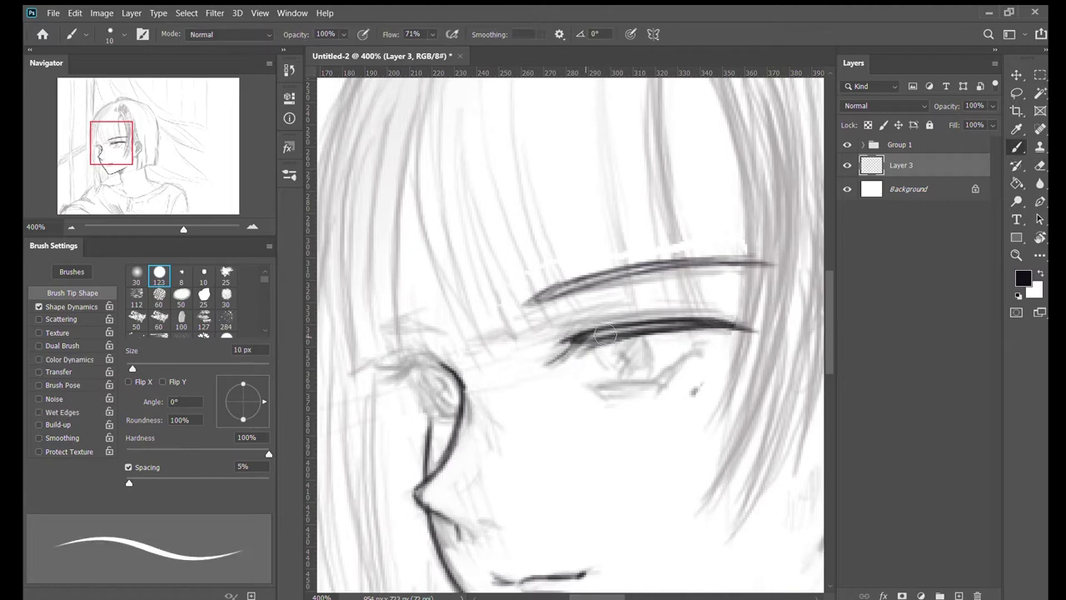
Step: Add inner-corner lashes to the near eye with a 4 px brush and its eyelid crease with a 2 px brush
key(bracketleft)
key(bracketleft)
key(bracketleft)
key(bracketleft)
key(bracketleft)
key(bracketleft)
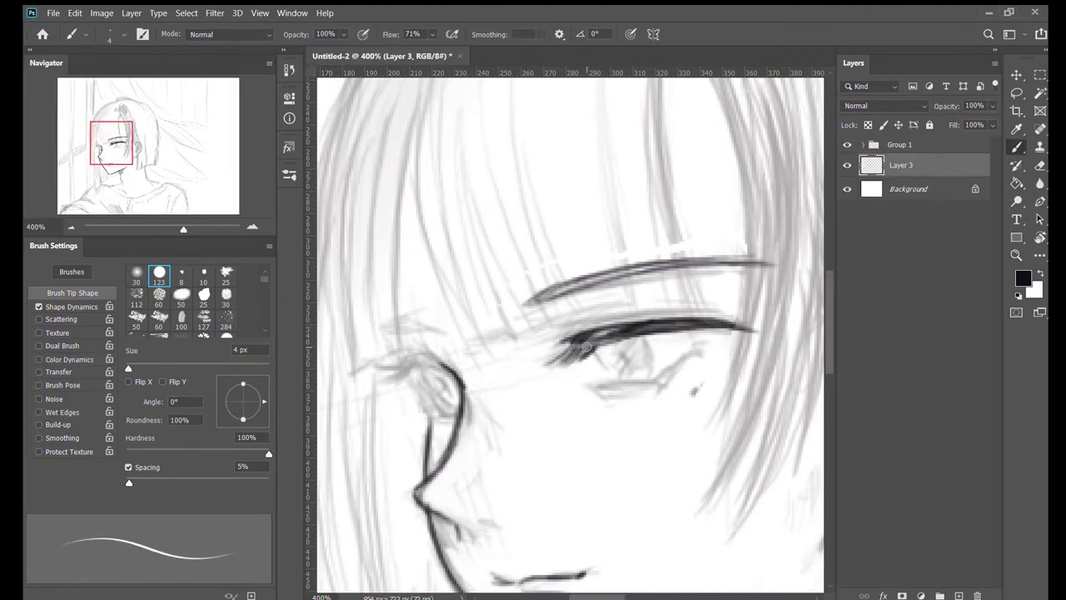
key(bracketleft)
key(bracketleft)
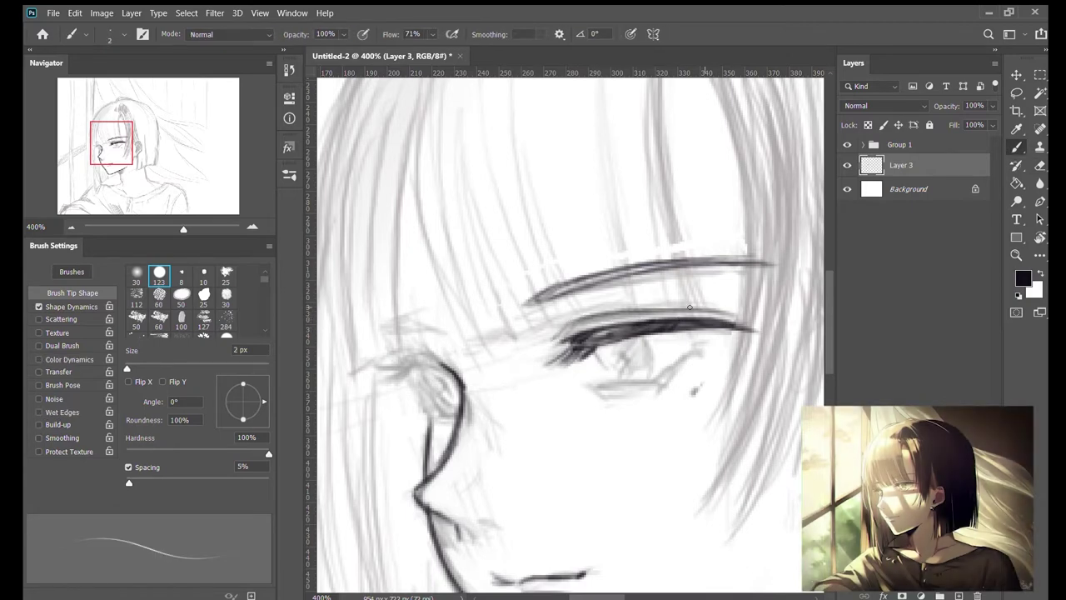
Step: Ink the near eye's lower lid with a slightly thicker brush and dot the beauty marks below its outer corner
key(bracketright)
key(bracketright)
key(bracketright)
key(bracketright)
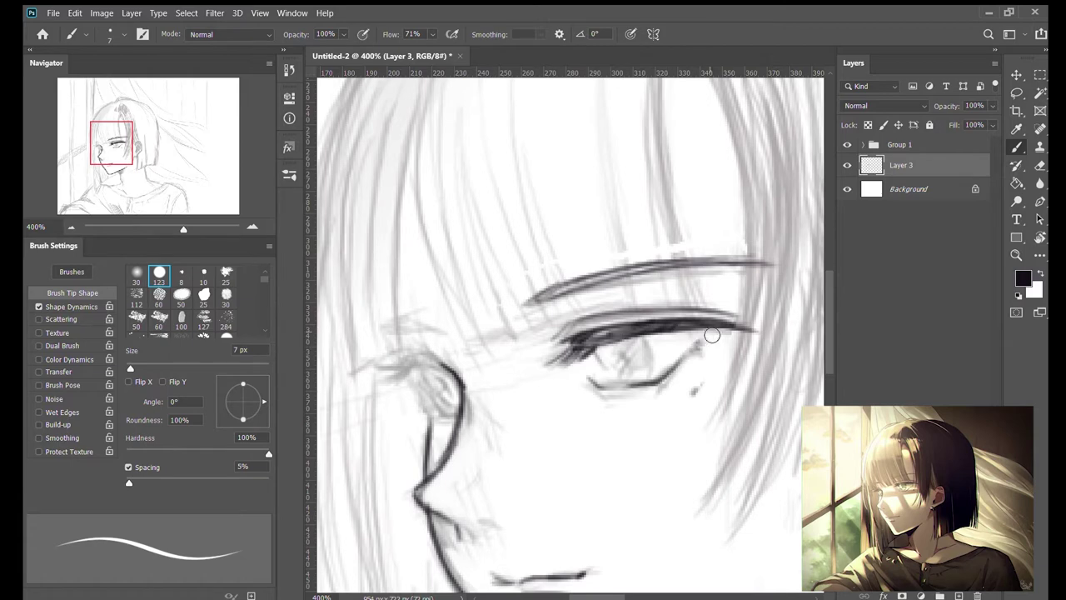
click(700, 389)
Step: Ink the far eye's short brow, lashes and iris with the 7 px brush
mouse_move(695, 383)
mouse_down()
mouse_move(557, 340)
mouse_move(499, 379)
mouse_move(457, 342)
mouse_up()
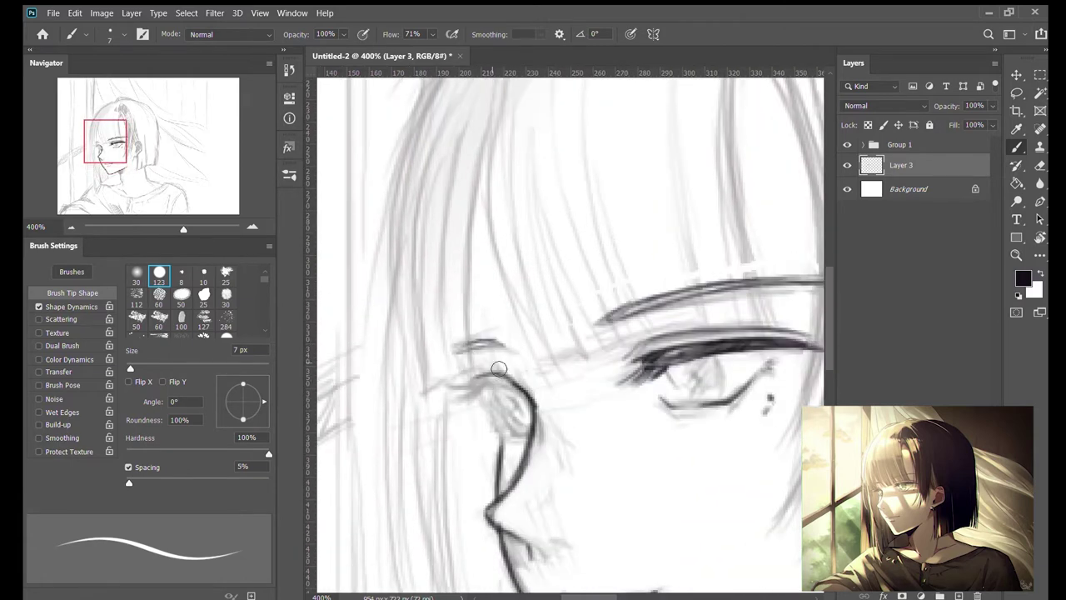
drag(482, 390, 493, 356)
drag(467, 349, 492, 357)
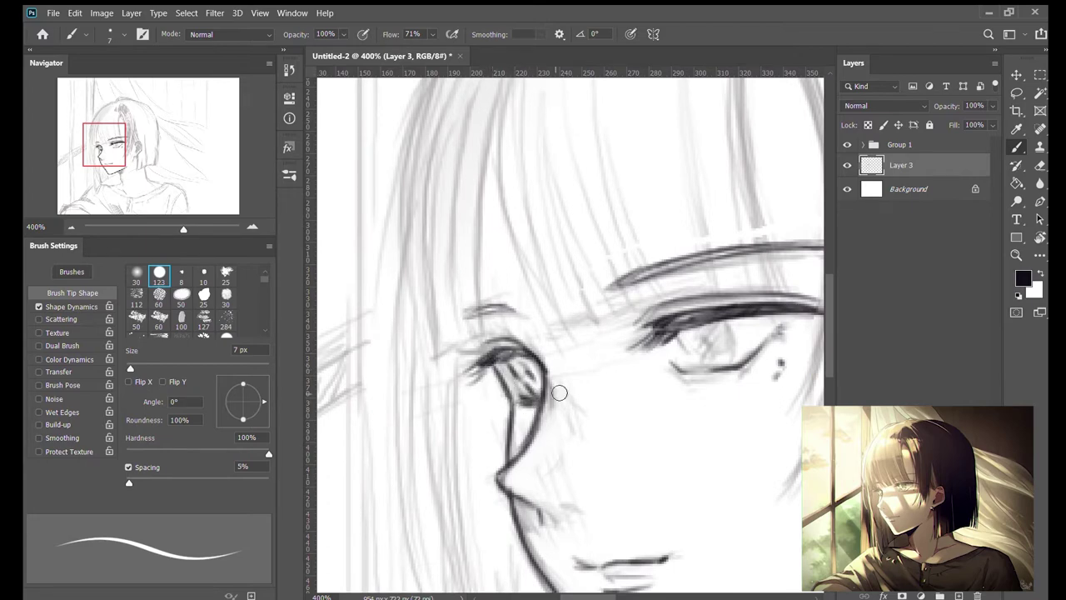
Step: Ink the front of the neck from under the chin into the far side of the neckline, and add the collarbone line
scroll(559, 392, down, 5)
mouse_move(583, 358)
mouse_down()
mouse_move(629, 454)
mouse_move(641, 517)
mouse_up()
scroll(642, 517, down, 1)
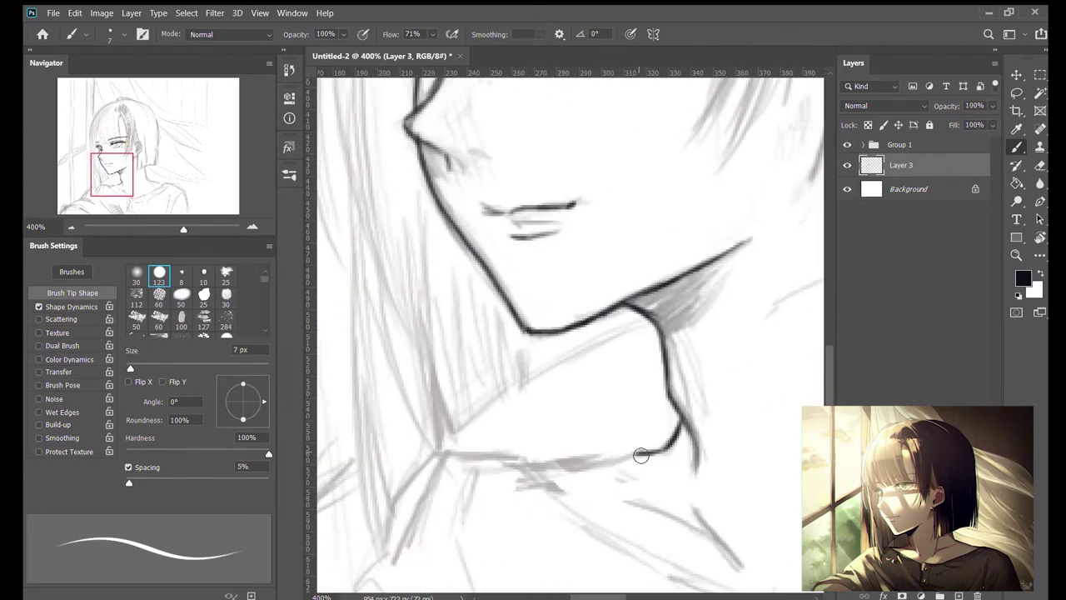
mouse_move(640, 455)
mouse_down()
mouse_move(521, 465)
mouse_move(596, 487)
mouse_move(662, 556)
mouse_up()
scroll(583, 458, down, 1)
Step: Ink the near ear's outline, inner folds and lobe, plus the jaw edge and hair line beneath it
scroll(613, 414, up, 3)
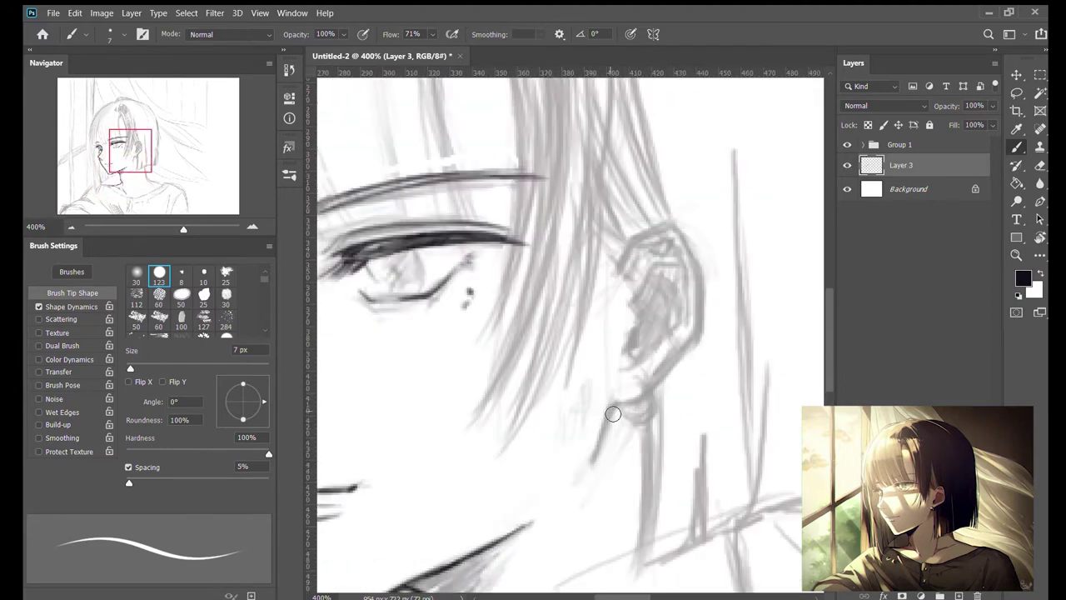
drag(626, 400, 592, 463)
scroll(591, 463, up, 1)
drag(690, 337, 642, 425)
drag(659, 265, 700, 370)
drag(613, 287, 658, 262)
mouse_move(642, 268)
mouse_down()
mouse_move(600, 318)
mouse_move(688, 275)
mouse_up()
mouse_move(688, 300)
mouse_down()
mouse_move(605, 415)
mouse_move(642, 400)
mouse_up()
drag(666, 315, 617, 405)
drag(623, 349, 615, 402)
mouse_move(633, 358)
mouse_down()
mouse_move(663, 392)
mouse_move(631, 401)
mouse_up()
mouse_move(620, 288)
mouse_down()
mouse_move(698, 350)
mouse_move(693, 498)
mouse_up()
Step: Ink the back of the neck curving into the near shoulder line, refining the stroke with the eraser
scroll(683, 345, down, 1)
scroll(706, 327, down, 2)
scroll(662, 388, down, 2)
scroll(661, 388, left, 3)
scroll(648, 313, up, 4)
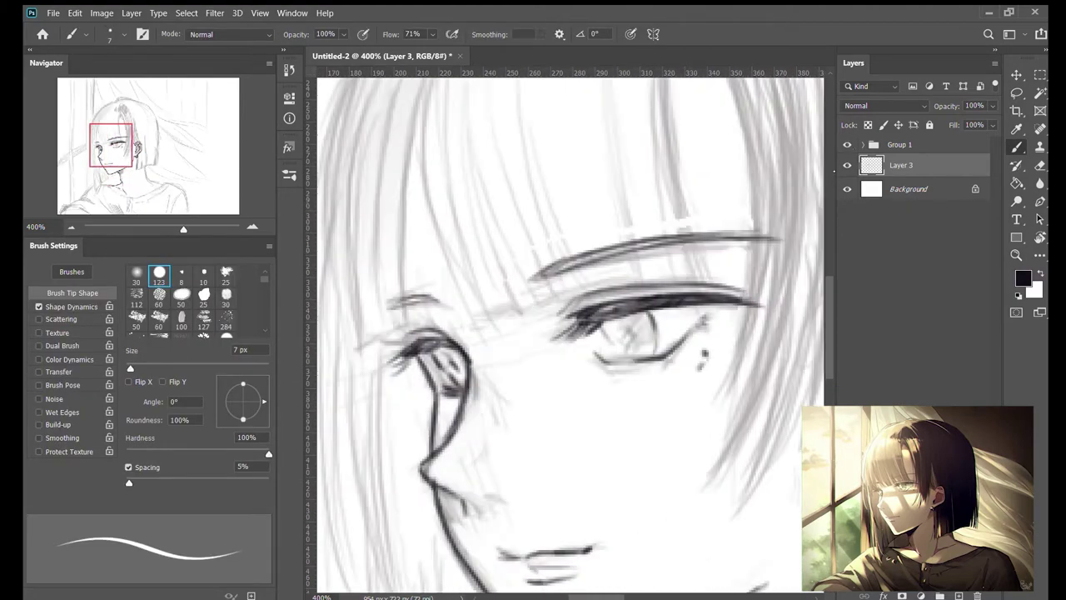
scroll(583, 334, down, 3)
scroll(583, 333, right, 4)
mouse_move(579, 237)
mouse_down()
mouse_move(598, 350)
mouse_move(755, 408)
mouse_up()
key(e)
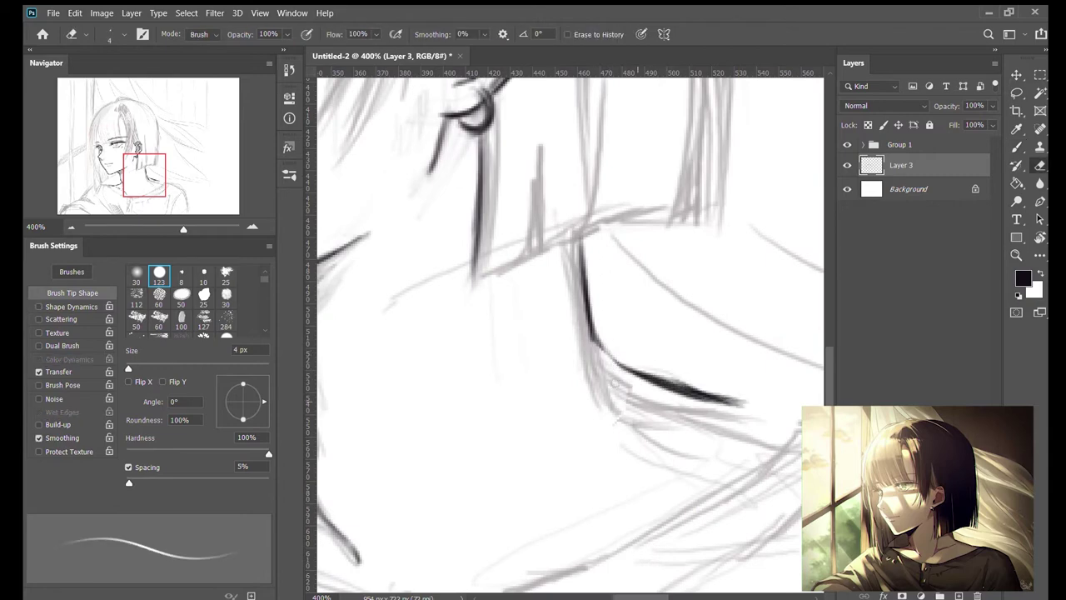
key(b)
mouse_move(588, 318)
mouse_down()
mouse_move(658, 375)
mouse_move(796, 413)
mouse_up()
key(b)
drag(595, 381, 803, 410)
Step: Ink the shirt's neckline from the near shoulder to the centre, and outline the button placket with its two buttons
drag(583, 417, 700, 353)
mouse_move(725, 313)
mouse_down()
mouse_move(695, 364)
mouse_move(516, 463)
mouse_move(500, 410)
mouse_move(440, 488)
mouse_move(439, 580)
mouse_up()
drag(505, 426, 505, 555)
mouse_move(350, 566)
mouse_down()
mouse_move(460, 435)
mouse_move(79, 394)
mouse_up()
mouse_move(533, 425)
mouse_down()
mouse_move(565, 497)
mouse_move(538, 482)
mouse_up()
mouse_move(579, 488)
mouse_down()
mouse_move(528, 409)
mouse_move(549, 442)
mouse_up()
Step: Ink the shirt seam below the neckline from beside the placket up to the near shoulder, with short fold marks
mouse_move(576, 381)
mouse_down()
mouse_move(528, 424)
mouse_move(588, 408)
mouse_up()
drag(587, 409, 584, 364)
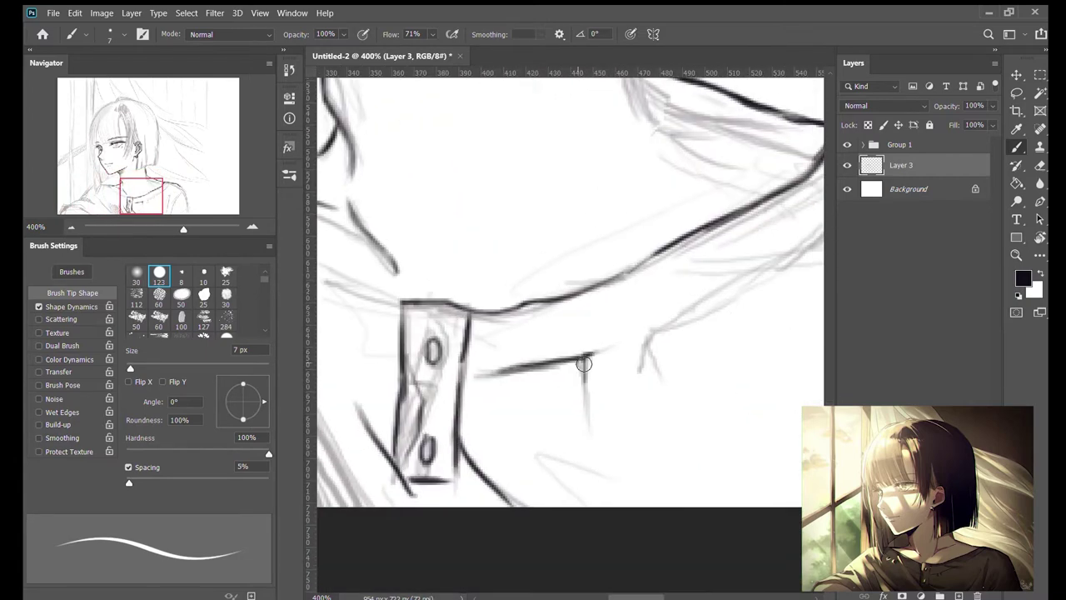
drag(365, 113, 638, 341)
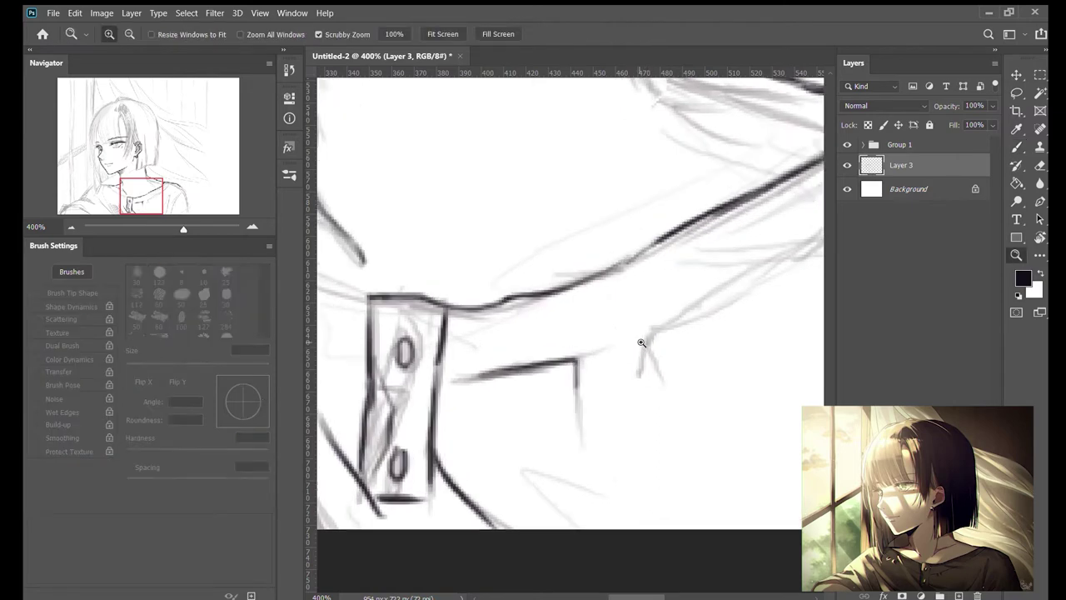
drag(578, 364, 590, 383)
mouse_move(650, 323)
mouse_down()
mouse_move(589, 367)
mouse_move(774, 231)
mouse_up()
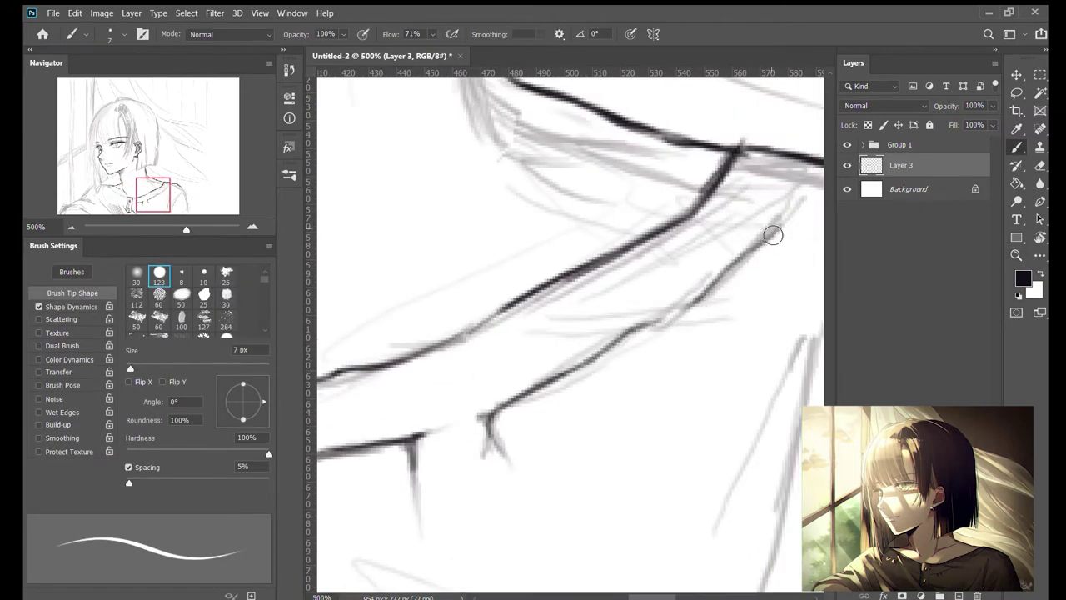
drag(406, 375, 561, 341)
mouse_move(733, 295)
mouse_down()
mouse_move(579, 342)
mouse_move(730, 328)
mouse_move(702, 269)
mouse_up()
Step: Ink the far side of the neckline down toward the placket and its edge back toward the long side hair
scroll(702, 257, left, 6)
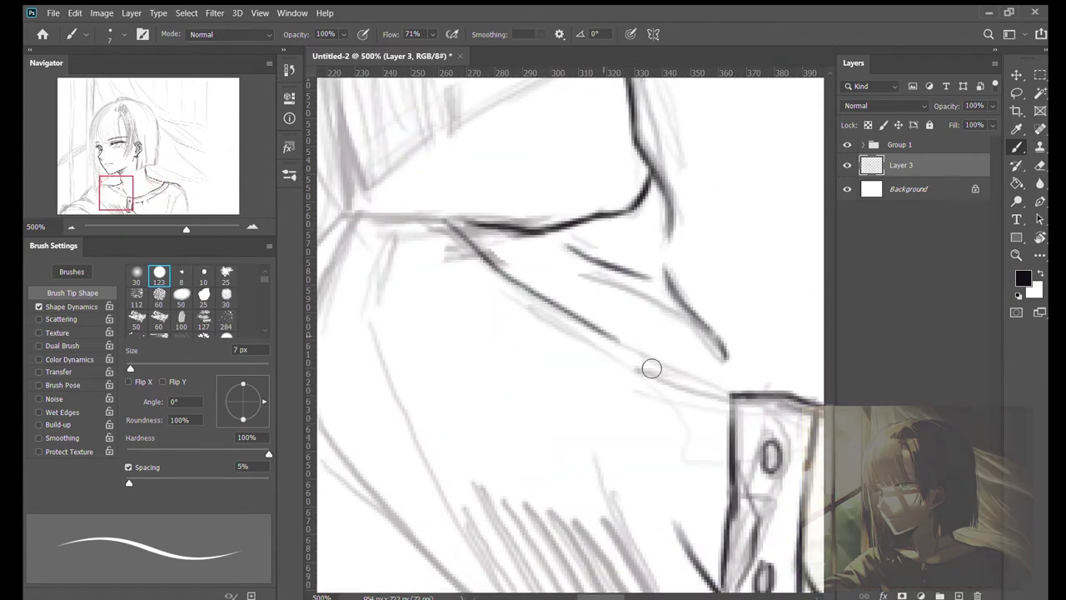
drag(358, 210, 492, 225)
scroll(560, 291, left, 5)
scroll(560, 292, up, 2)
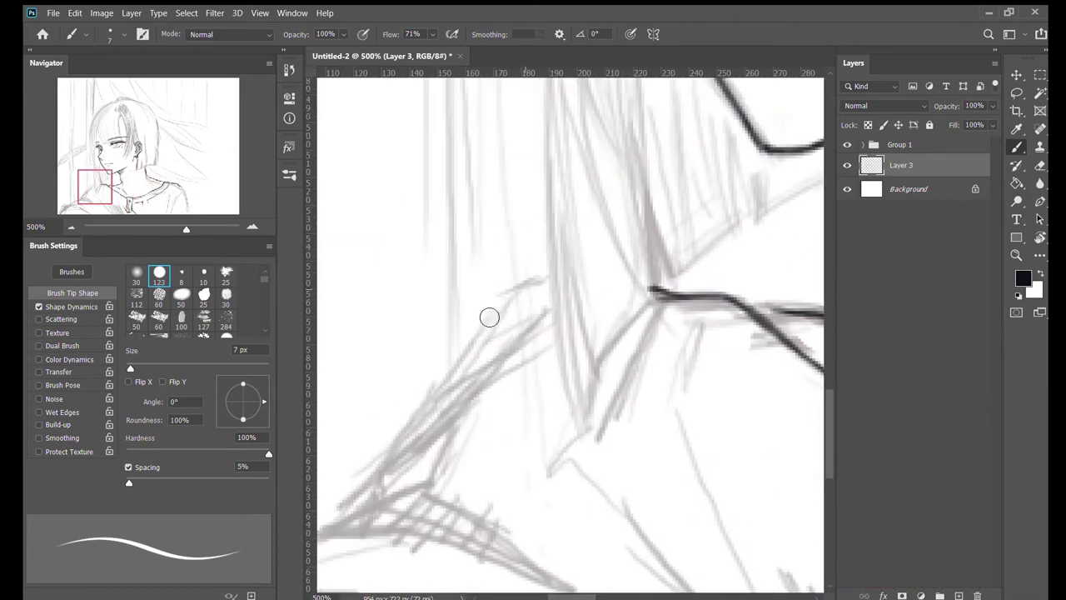
Step: Ink the far shoulder's contour beyond the side hair and the fold lines at its base
drag(489, 318, 483, 328)
scroll(484, 329, left, 3)
drag(399, 450, 506, 310)
scroll(507, 310, down, 2)
mouse_move(492, 362)
mouse_down()
mouse_move(535, 342)
mouse_move(637, 383)
mouse_up()
mouse_move(504, 365)
mouse_down()
mouse_move(491, 374)
mouse_move(642, 385)
mouse_up()
Step: Ink the far shoulder's slope outside the long side hair and the upper contour of the raised sleeve
scroll(567, 367, left, 5)
scroll(567, 366, down, 2)
mouse_move(541, 342)
mouse_down()
mouse_move(707, 374)
mouse_move(800, 438)
mouse_up()
scroll(706, 375, left, 3)
mouse_move(633, 315)
mouse_down()
mouse_move(664, 348)
mouse_move(600, 339)
mouse_up()
scroll(664, 349, left, 3)
scroll(664, 348, down, 1)
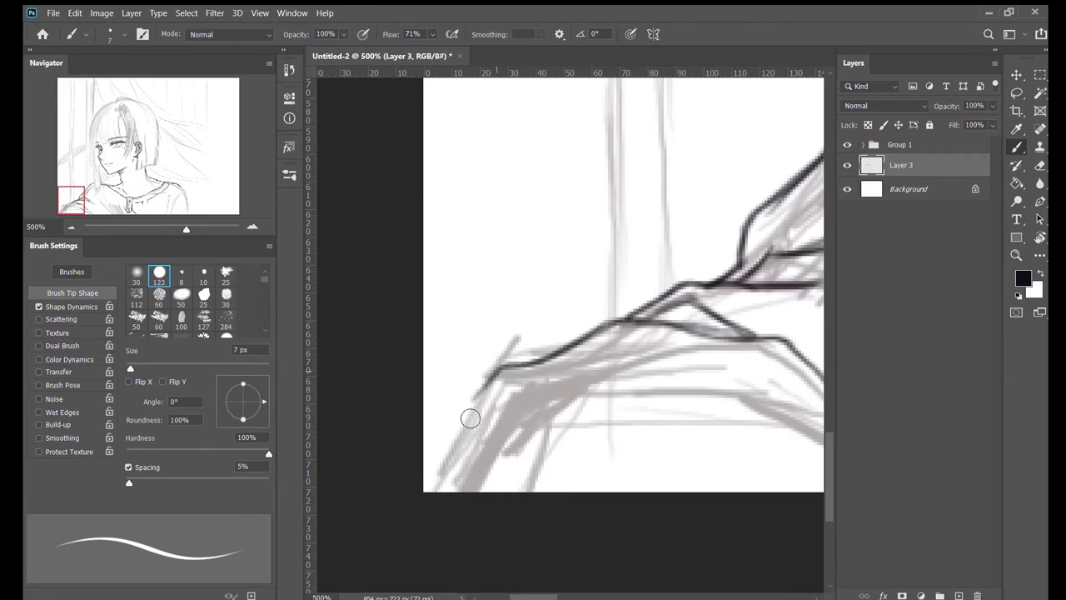
Step: Ink the sleeve's outer edge down to the canvas bottom and the curved folds running across the sleeve
drag(493, 372, 440, 491)
mouse_move(504, 389)
mouse_down()
mouse_move(465, 498)
mouse_move(672, 355)
mouse_move(694, 355)
mouse_move(482, 409)
mouse_move(429, 475)
mouse_up()
scroll(505, 414, left, 2)
scroll(505, 414, down, 1)
drag(521, 402, 566, 399)
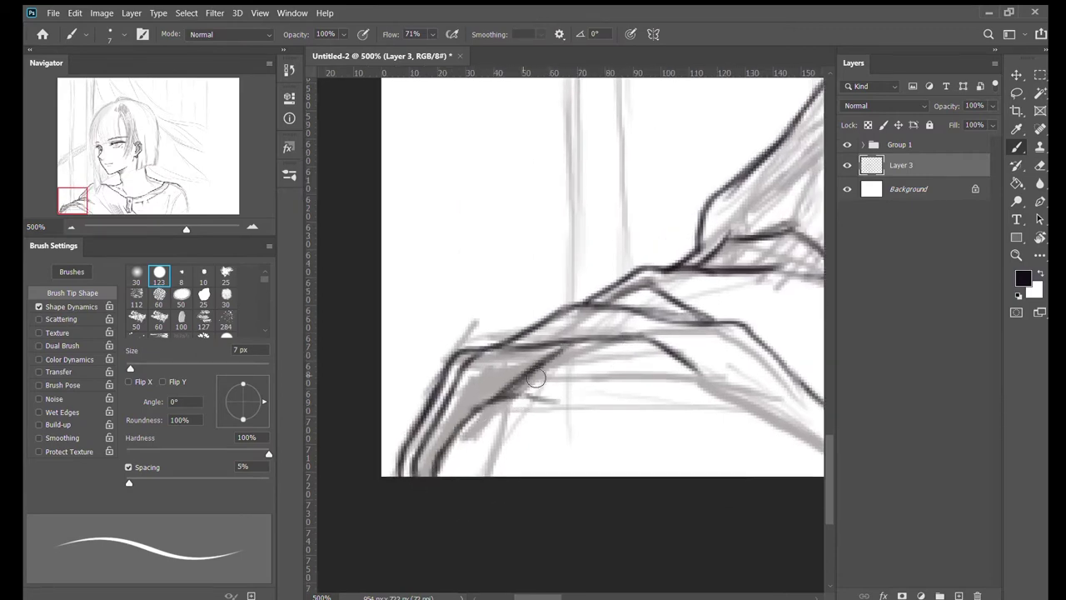
scroll(566, 399, right, 2)
scroll(566, 399, down, 1)
mouse_move(614, 374)
mouse_down()
mouse_move(651, 363)
mouse_move(537, 369)
mouse_move(553, 389)
mouse_move(525, 388)
mouse_move(729, 379)
mouse_up()
scroll(692, 411, right, 4)
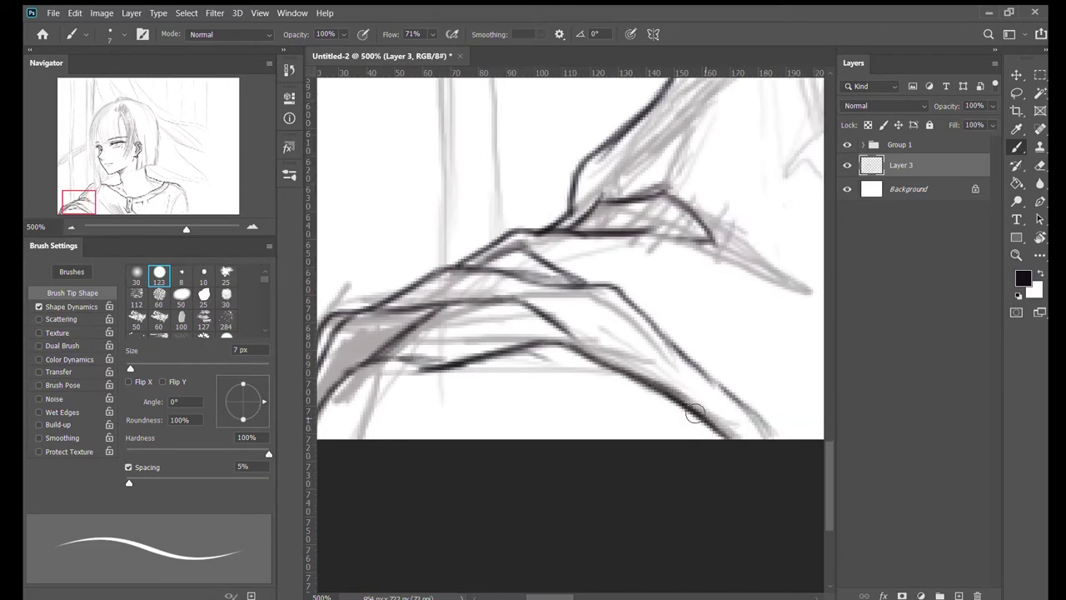
scroll(693, 412, up, 1)
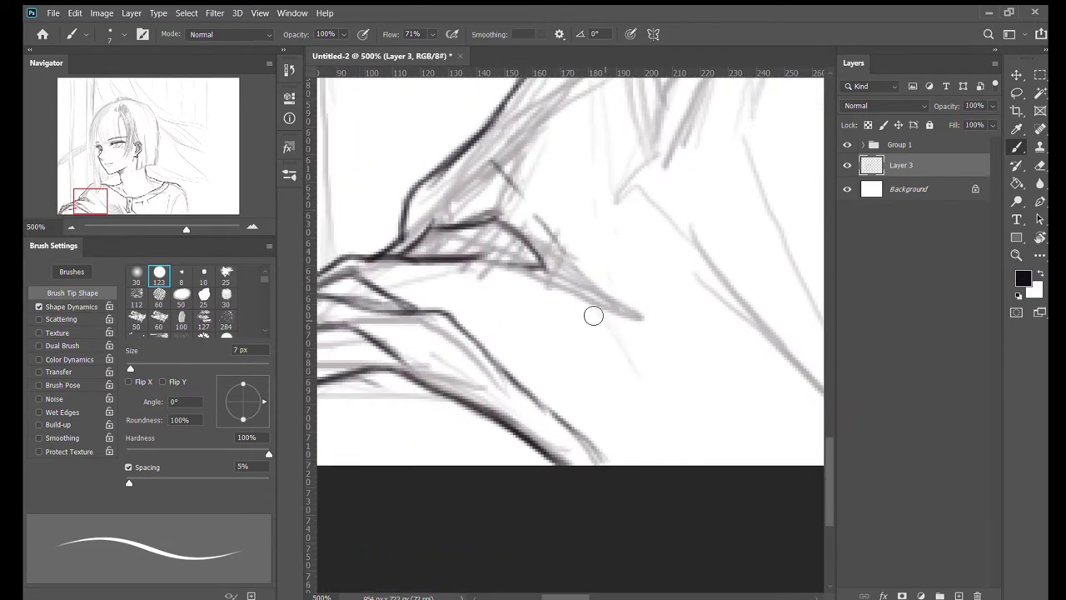
Step: Ink two long diagonal folds from beside the sleeve down to the canvas bottom edge
drag(584, 280, 690, 460)
drag(676, 304, 728, 408)
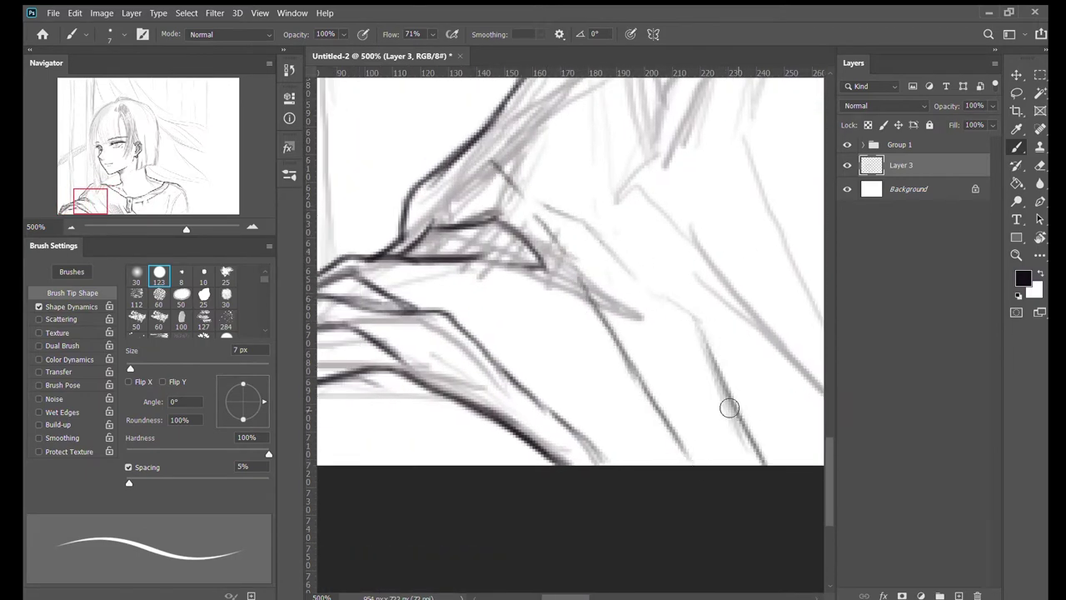
Step: Check the line art by switching the sketch group's visibility off and on
scroll(647, 391, down, 5)
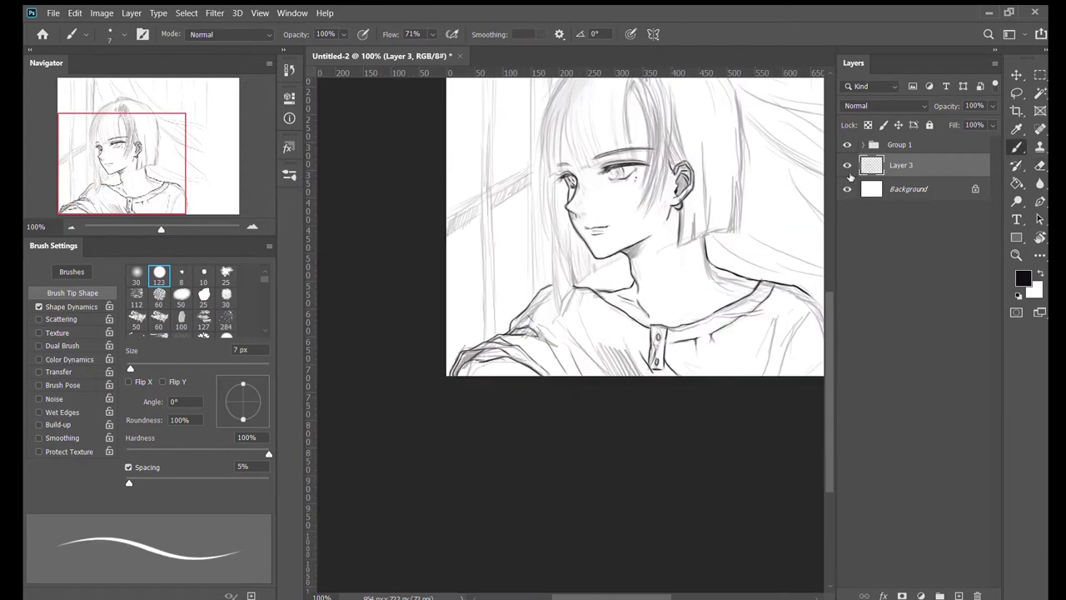
click(848, 145)
click(848, 145)
click(848, 145)
scroll(464, 245, up, 5)
click(848, 145)
click(946, 145)
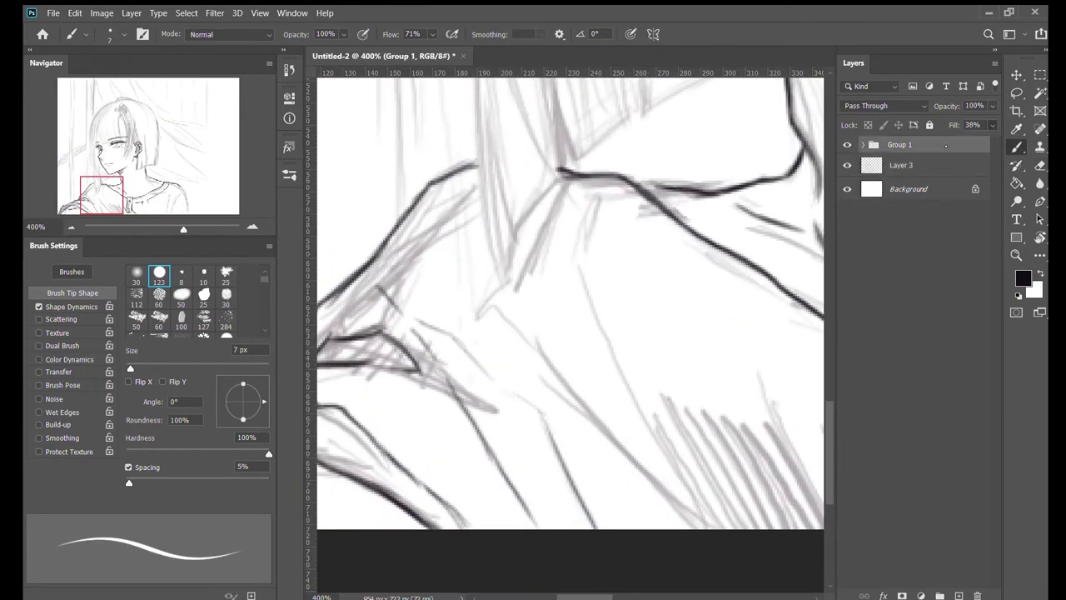
Step: On Layer 3, ink the long fold from the far shoulder to the canvas bottom, thicken it, and add finer folds alongside
click(901, 165)
mouse_move(521, 283)
mouse_down()
mouse_move(675, 516)
mouse_move(678, 492)
mouse_move(717, 526)
mouse_up()
drag(525, 296, 690, 500)
drag(604, 449, 716, 548)
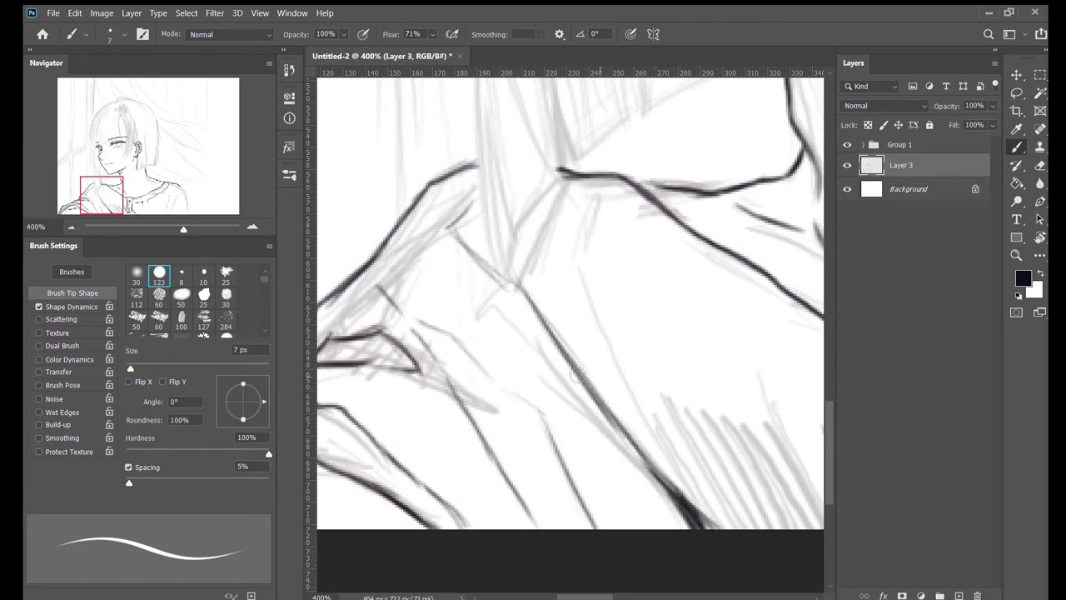
drag(576, 373, 680, 507)
drag(454, 269, 536, 391)
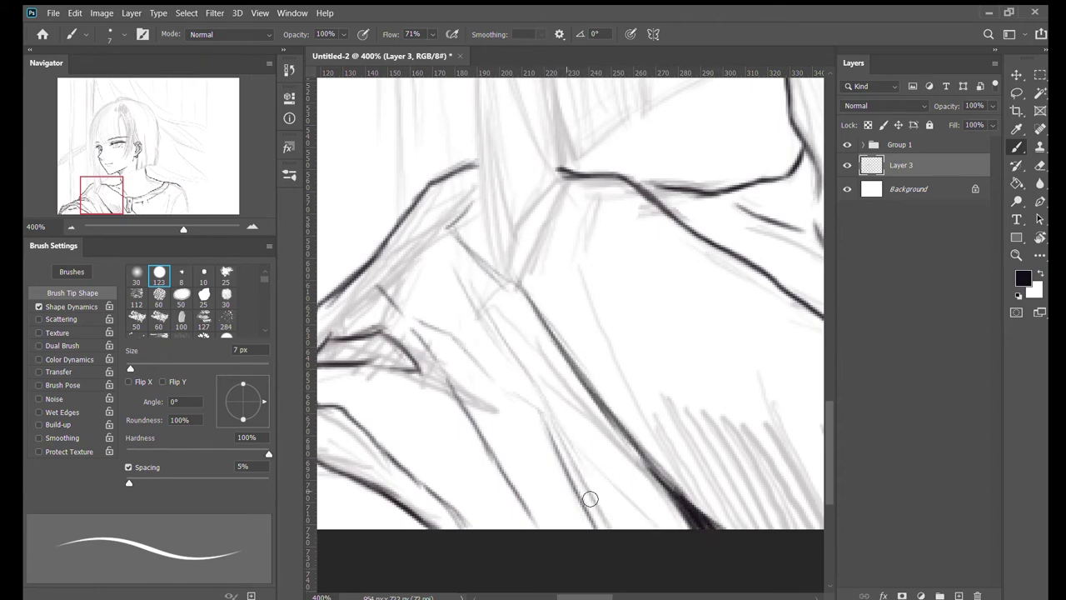
mouse_move(498, 341)
mouse_down()
mouse_move(442, 258)
mouse_move(542, 392)
mouse_up()
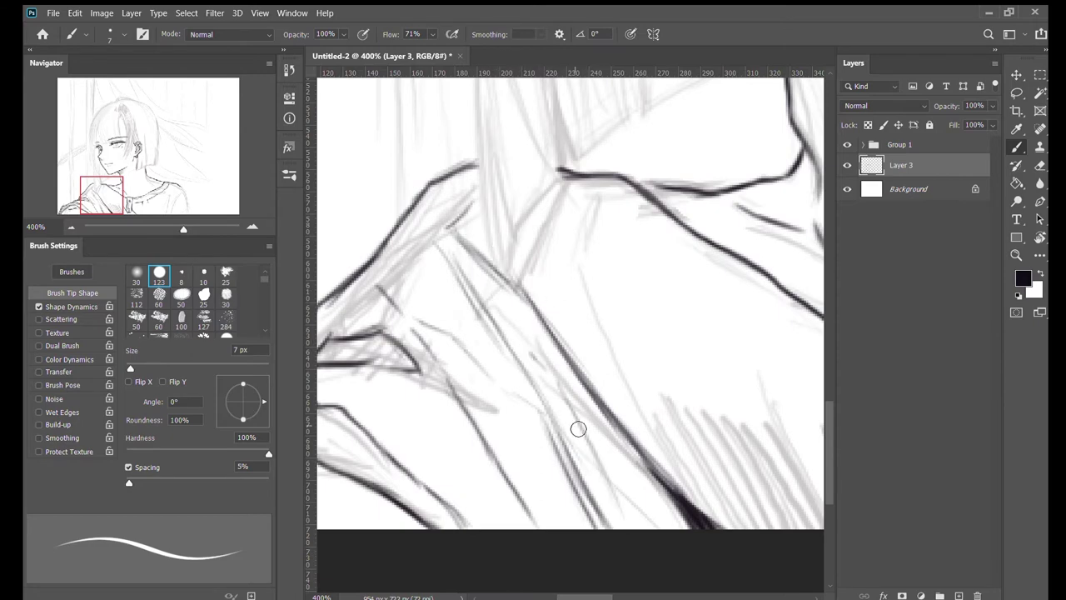
Step: Ink the seam across the chest below the neckline, with short crossing fold marks toward the button placket
scroll(564, 433, right, 4)
scroll(564, 432, up, 2)
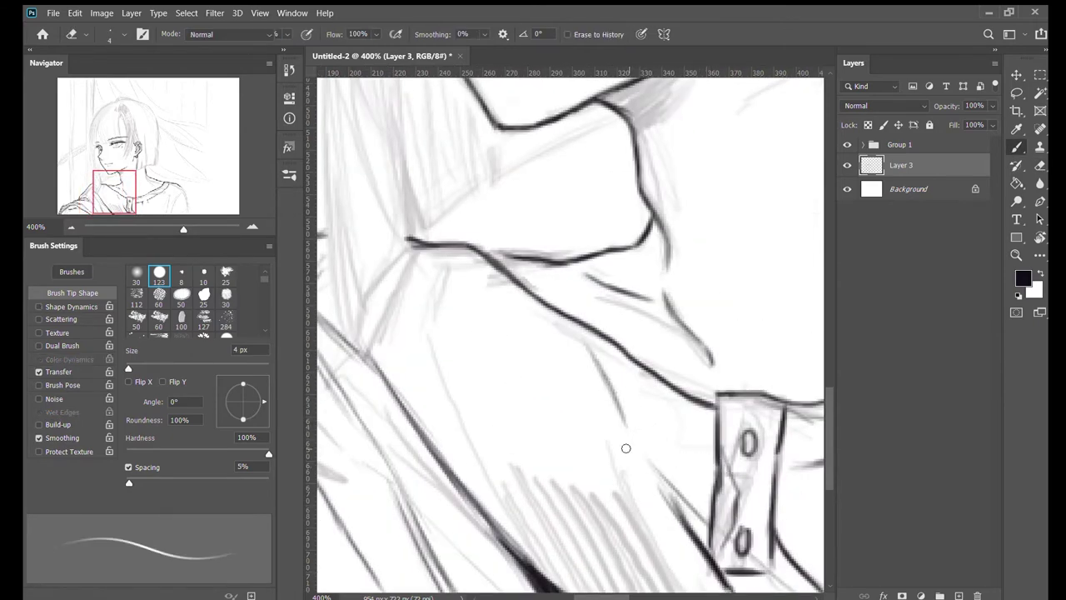
scroll(650, 446, left, 2)
scroll(650, 446, up, 2)
scroll(612, 409, down, 1)
scroll(611, 409, right, 1)
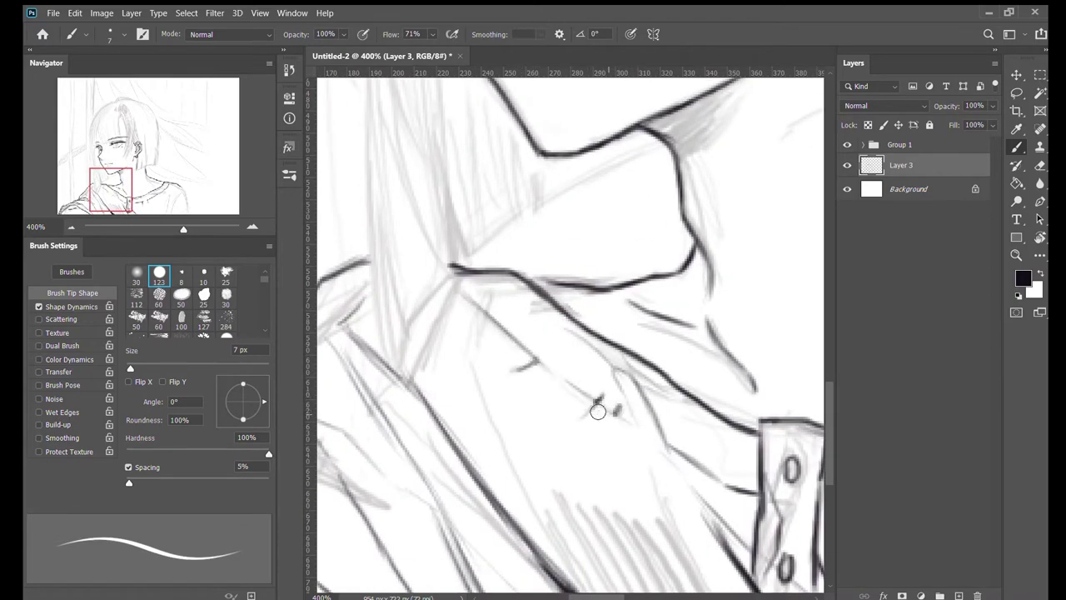
Step: Ink the neck muscle line and the collarbone above the shirt's neckline
scroll(529, 355, right, 7)
scroll(529, 356, up, 2)
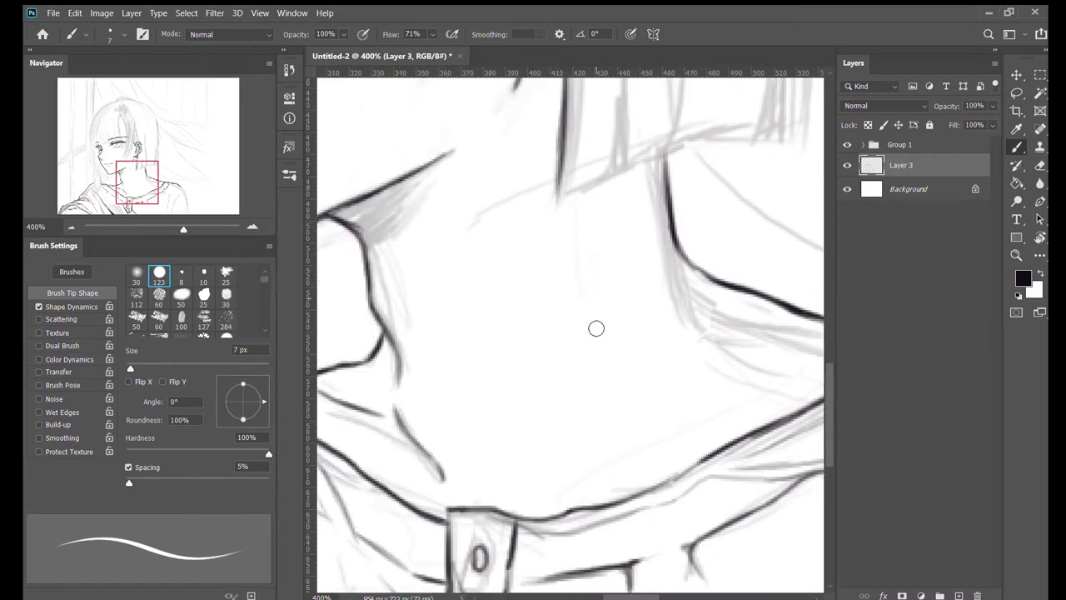
drag(695, 346, 595, 405)
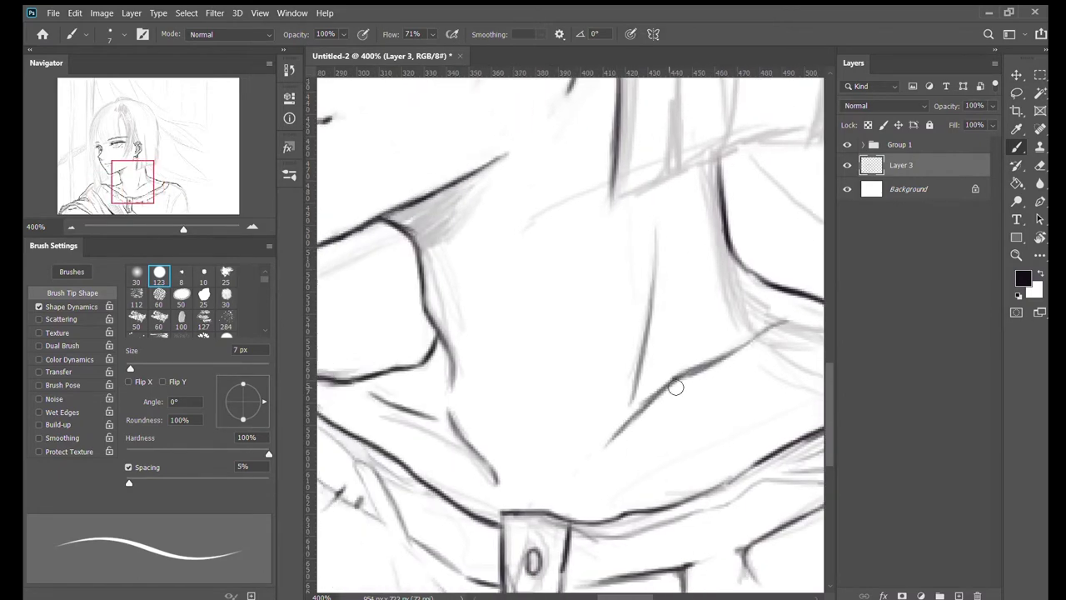
Step: Rename the inked layer linebody and add a layer named haiire above it
scroll(659, 367, left, 9)
scroll(659, 366, up, 8)
drag(702, 328, 683, 334)
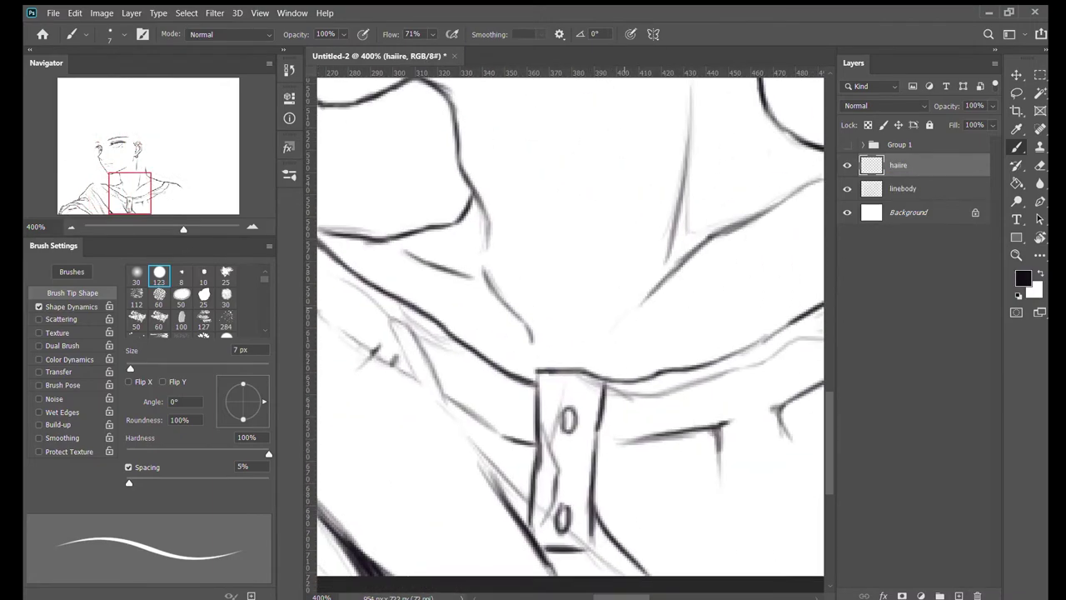
Step: Block in the hair's dark tones on the haiire layer with a soft 35 px brush
key(ctrl+1)
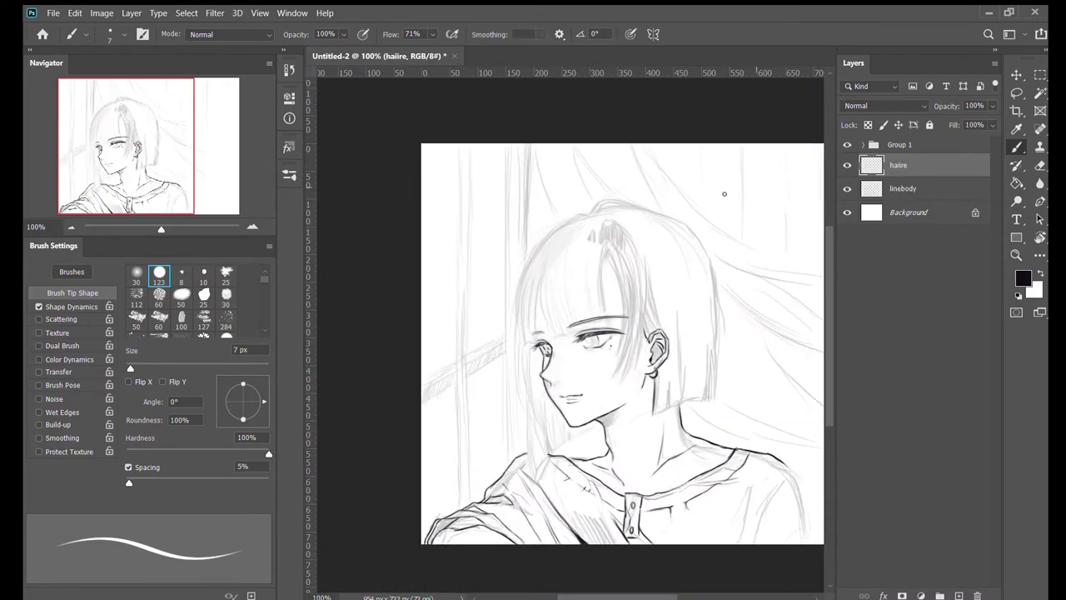
key(.)
mouse_move(581, 236)
mouse_down()
mouse_move(551, 280)
mouse_move(592, 258)
mouse_move(553, 284)
mouse_move(629, 254)
mouse_move(627, 234)
mouse_move(635, 240)
mouse_move(698, 376)
mouse_move(674, 381)
mouse_move(691, 399)
mouse_up()
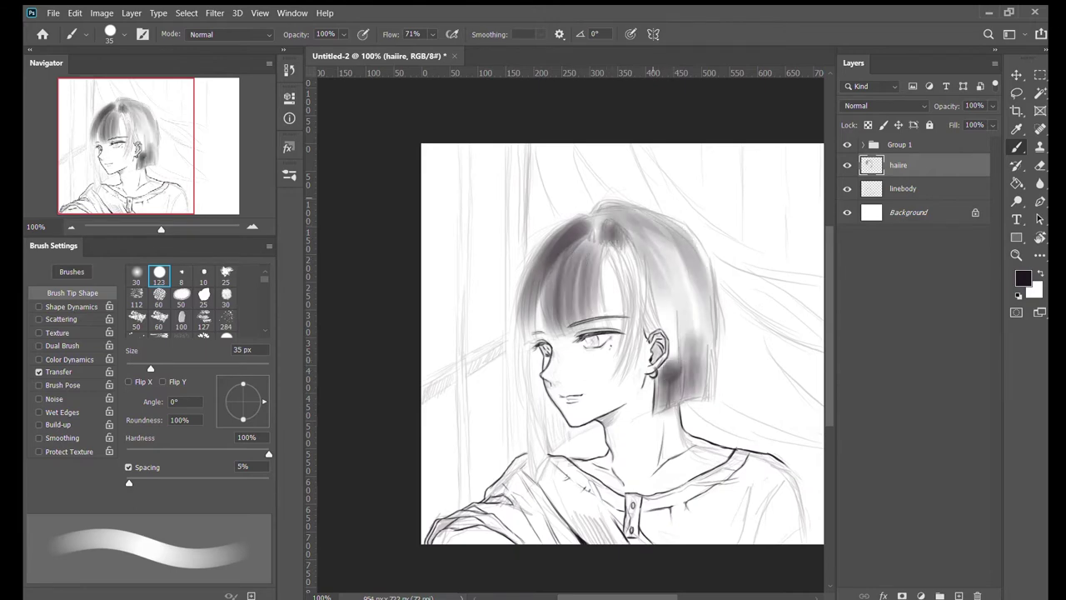
Step: Build up the shading at the crown parting, in the bangs and along the strands above the ear
key(bracketleft)
key(bracketleft)
key(ctrl+plus)
key(ctrl+plus)
mouse_move(531, 320)
mouse_down()
mouse_move(499, 492)
mouse_move(536, 461)
mouse_move(512, 455)
mouse_move(523, 408)
mouse_move(495, 489)
mouse_move(504, 404)
mouse_move(497, 467)
mouse_move(525, 500)
mouse_up()
mouse_move(474, 161)
mouse_down()
mouse_move(504, 307)
mouse_move(505, 298)
mouse_move(580, 414)
mouse_up()
mouse_move(604, 241)
mouse_down()
mouse_move(625, 255)
mouse_move(725, 450)
mouse_up()
mouse_move(408, 225)
mouse_down()
mouse_move(464, 327)
mouse_move(573, 336)
mouse_up()
Step: Darken the strands sweeping from the crown down the near side of the head toward the ear
key(bracketleft)
key(bracketleft)
key(bracketleft)
key(bracketleft)
key(bracketleft)
click(474, 303)
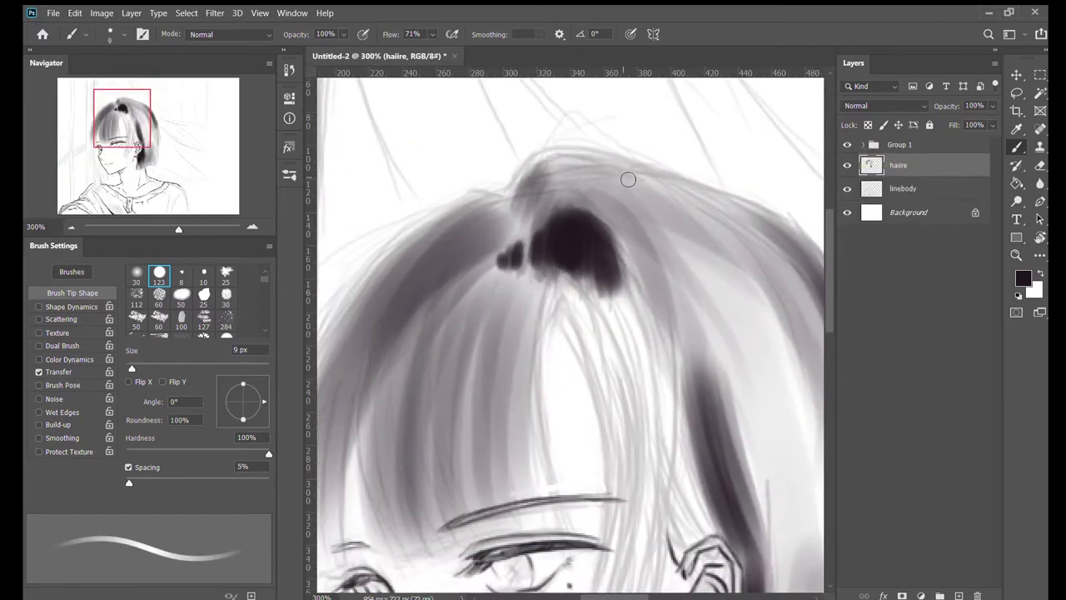
drag(628, 178, 750, 416)
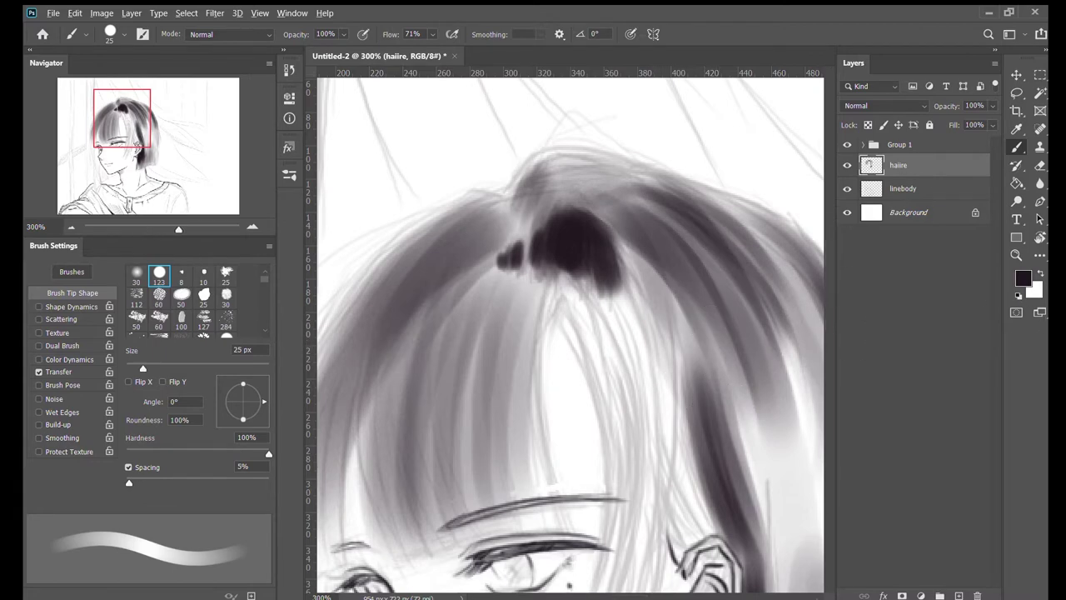
drag(692, 229, 712, 417)
key(ctrl+z)
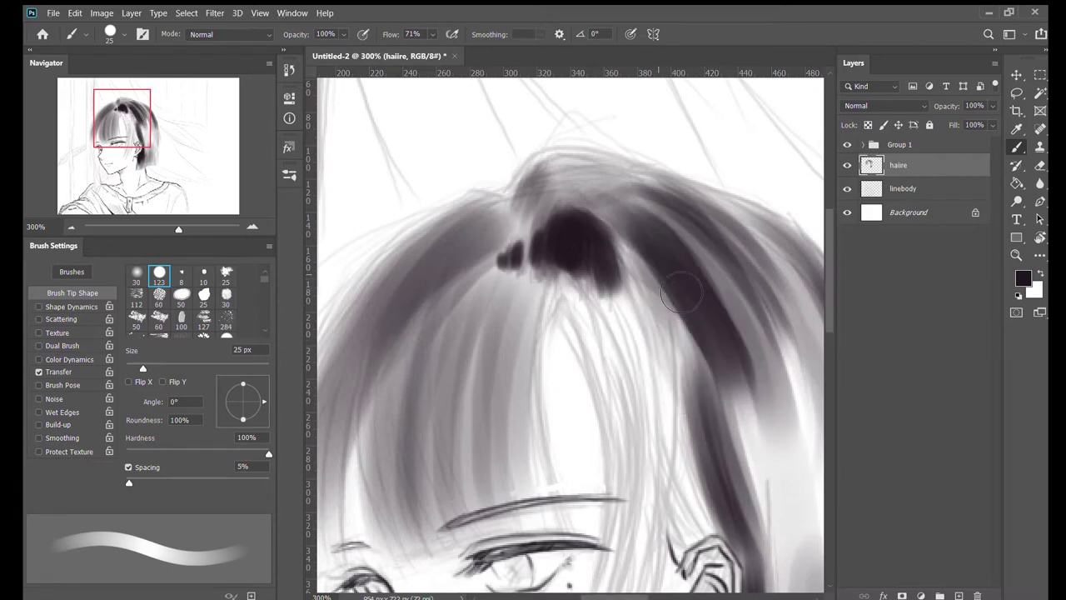
Step: Paint the dark lock falling from the parting in front of the ear with a 10 px brush
key(bracketleft)
key(bracketleft)
key(bracketleft)
drag(655, 503, 650, 409)
drag(612, 442, 604, 258)
mouse_move(623, 379)
mouse_down()
mouse_move(617, 244)
mouse_move(626, 282)
mouse_move(603, 524)
mouse_up()
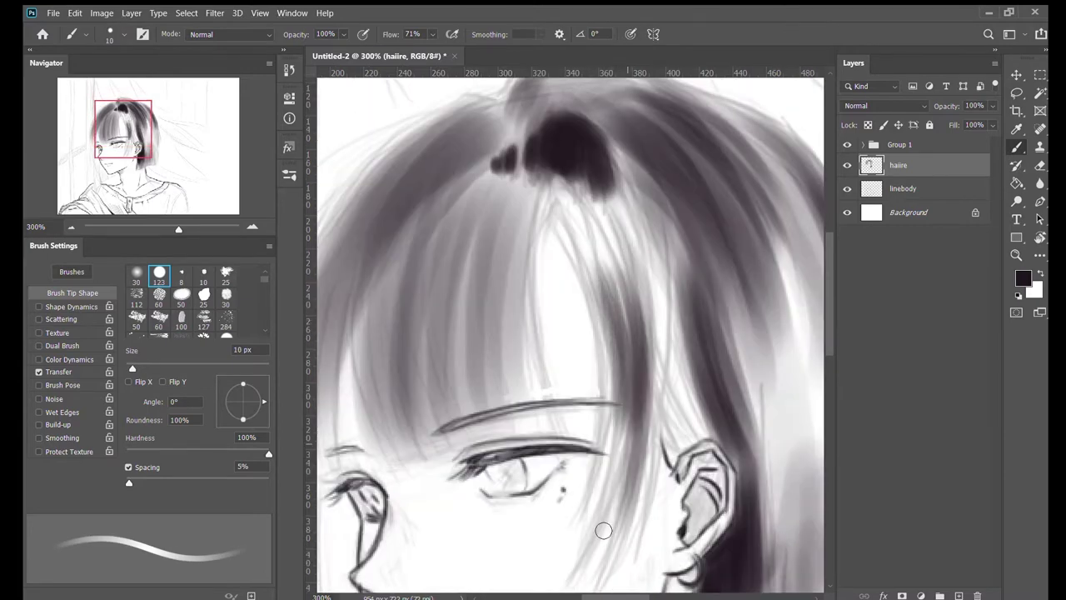
mouse_move(633, 191)
mouse_down()
mouse_move(667, 466)
mouse_move(626, 171)
mouse_move(662, 500)
mouse_move(558, 325)
mouse_up()
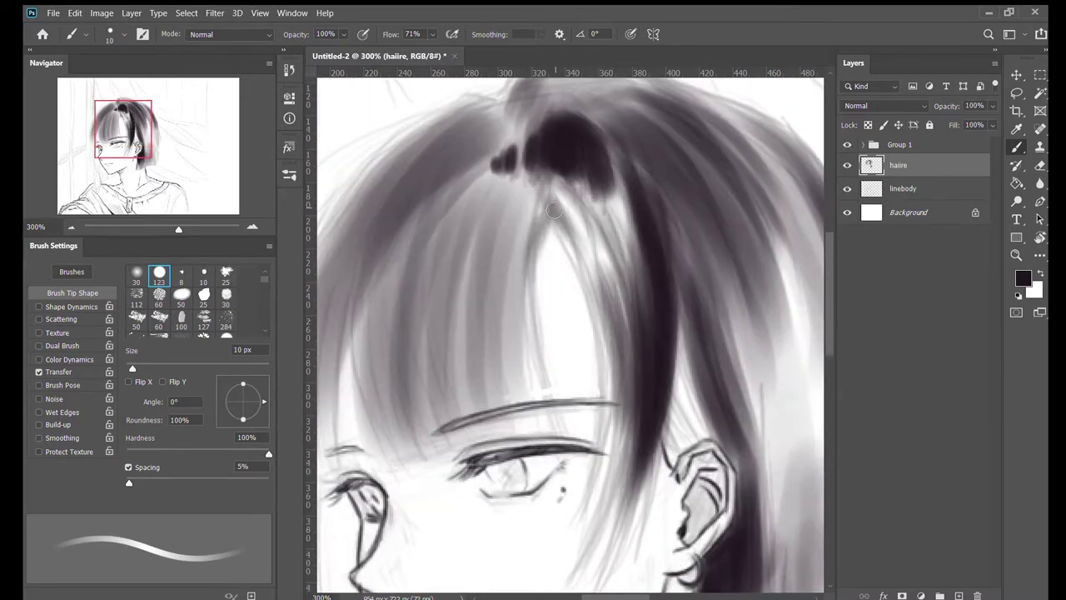
drag(616, 134, 583, 316)
drag(617, 233, 637, 559)
mouse_move(633, 417)
mouse_down()
mouse_move(597, 355)
mouse_move(628, 325)
mouse_move(725, 375)
mouse_up()
Step: Fill the near-side hair behind the ear down to its cut ends with solid dark strokes at 25 px
key(bracketright)
key(bracketright)
key(bracketright)
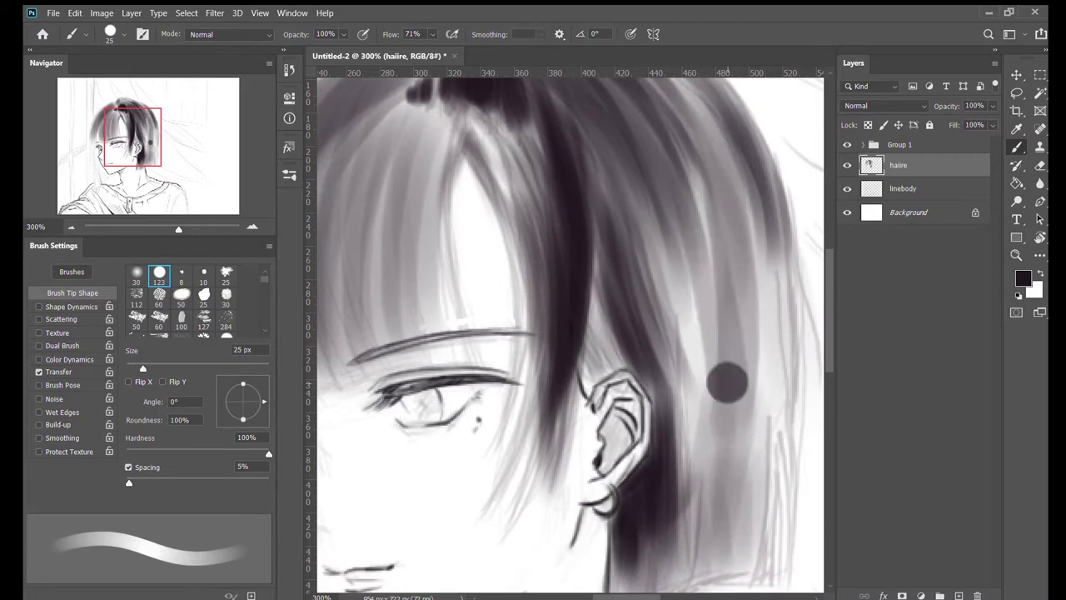
drag(709, 183, 767, 508)
mouse_move(700, 500)
mouse_down()
mouse_move(644, 197)
mouse_move(645, 75)
mouse_up()
drag(667, 241, 709, 361)
mouse_move(724, 434)
mouse_down()
mouse_move(745, 288)
mouse_move(666, 549)
mouse_up()
mouse_move(634, 500)
mouse_down()
mouse_move(595, 239)
mouse_move(533, 475)
mouse_up()
mouse_move(550, 187)
mouse_down()
mouse_move(687, 312)
mouse_move(731, 476)
mouse_move(716, 242)
mouse_up()
drag(658, 350, 709, 505)
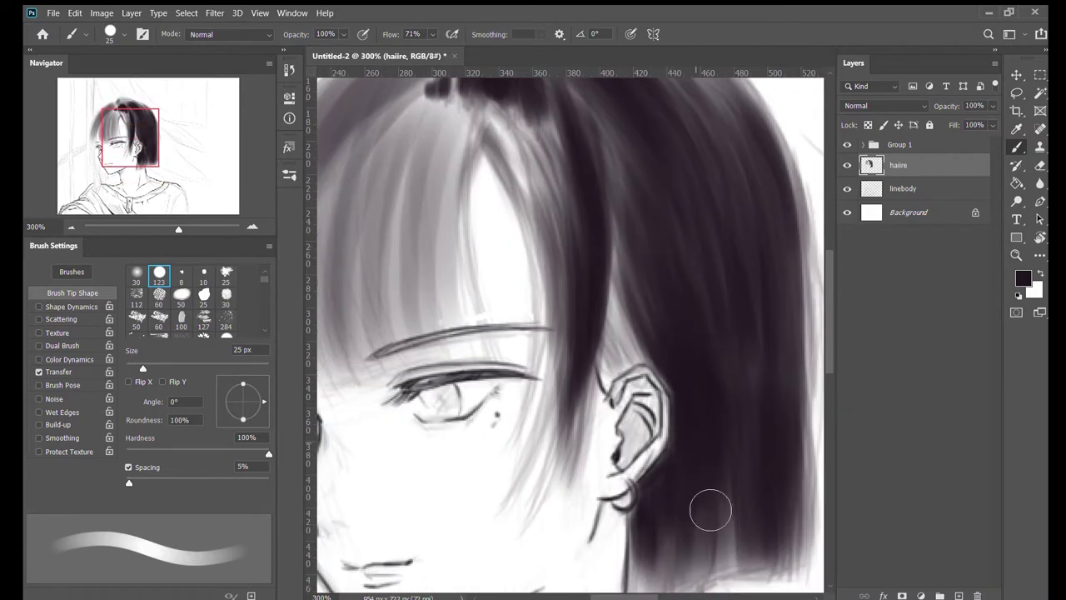
drag(774, 508, 672, 269)
Step: Shade the far-side hair behind the nose, cheek and chin with a 10 px brush
mouse_move(400, 558)
mouse_down()
mouse_move(642, 432)
mouse_move(614, 266)
mouse_up()
key(bracketleft)
key(bracketleft)
key(bracketleft)
mouse_move(621, 208)
mouse_down()
mouse_move(633, 291)
mouse_move(612, 408)
mouse_up()
mouse_move(650, 483)
mouse_down()
mouse_move(634, 288)
mouse_move(658, 449)
mouse_up()
drag(733, 466, 629, 329)
drag(550, 225, 575, 358)
drag(583, 350, 650, 317)
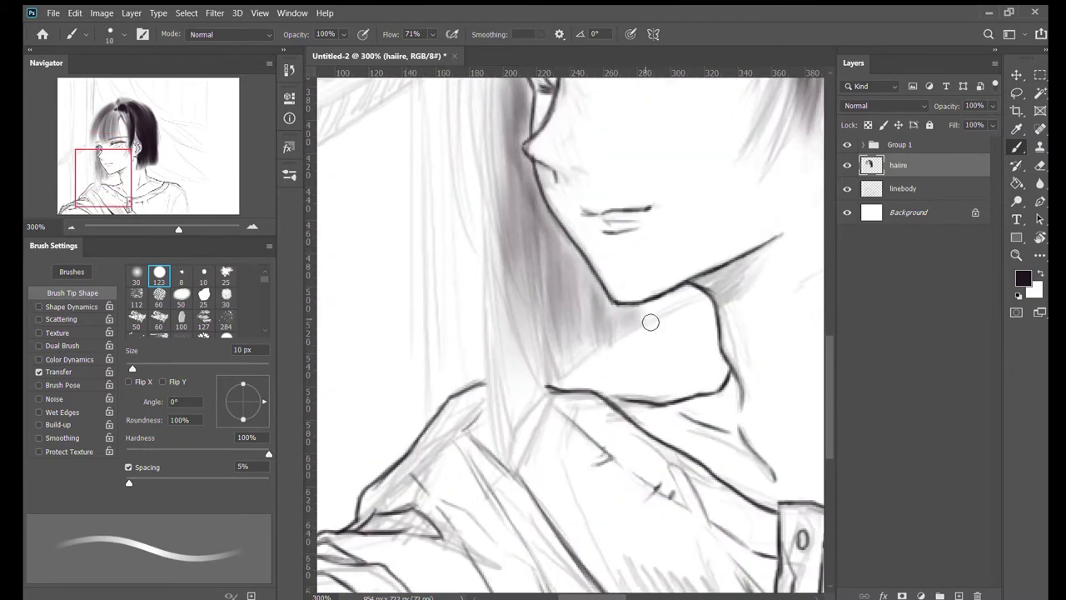
Step: Extend the shading down the long far-side lock to the shoulder and deepen the shadow beside the chin
drag(709, 288, 655, 305)
drag(566, 238, 583, 367)
mouse_move(593, 292)
mouse_down()
mouse_move(604, 335)
mouse_move(500, 417)
mouse_up()
drag(546, 296, 528, 305)
drag(500, 216, 550, 442)
drag(503, 133, 602, 357)
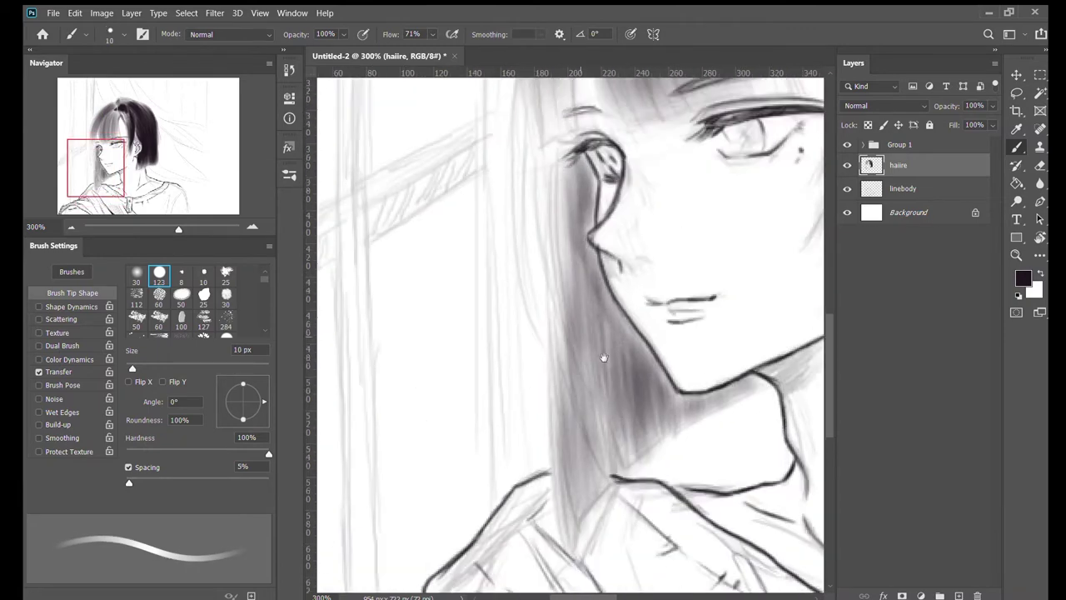
drag(600, 308, 650, 462)
drag(642, 358, 696, 425)
mouse_move(608, 300)
mouse_down()
mouse_move(569, 330)
mouse_move(600, 467)
mouse_up()
Step: Lighten the bangs and crown, and glaze them with beige strokes using a 10 px brush
drag(666, 83, 584, 286)
key(x)
drag(567, 250, 634, 141)
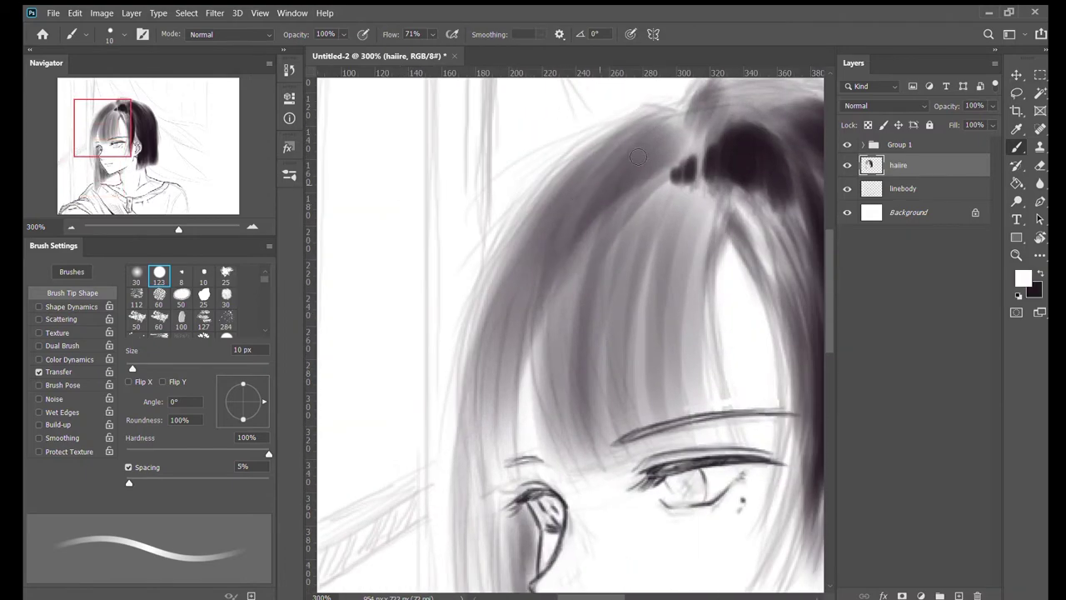
drag(584, 208, 658, 158)
mouse_move(567, 342)
mouse_down()
mouse_move(646, 265)
mouse_move(495, 266)
mouse_move(567, 239)
mouse_move(500, 376)
mouse_move(601, 136)
mouse_move(575, 159)
mouse_move(541, 250)
mouse_move(666, 157)
mouse_move(700, 163)
mouse_up()
drag(636, 285, 666, 227)
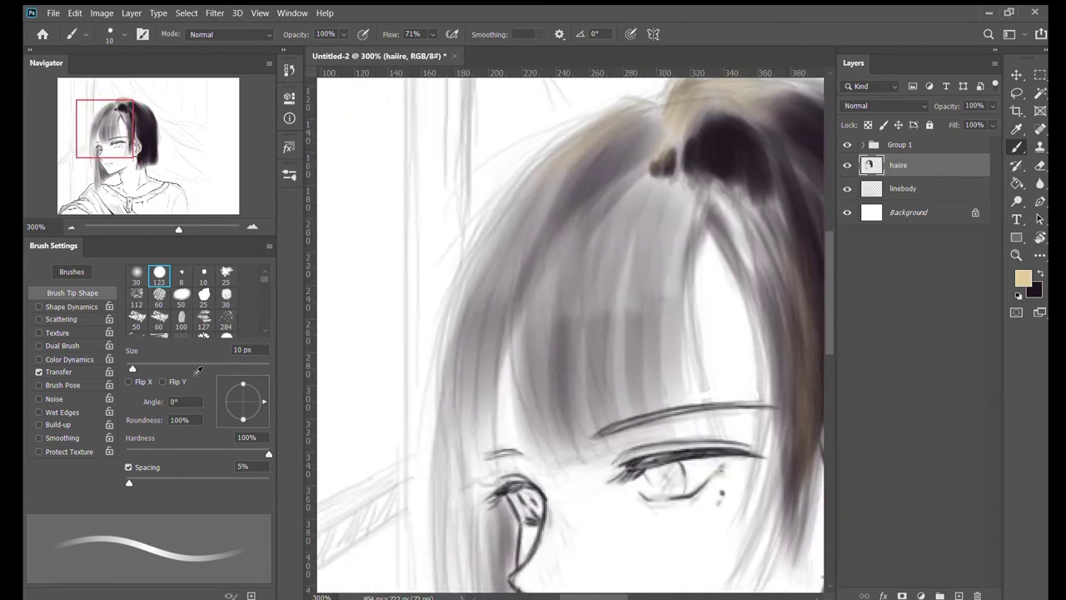
mouse_move(668, 280)
mouse_down()
mouse_move(572, 253)
mouse_move(699, 281)
mouse_move(636, 311)
mouse_up()
mouse_move(574, 236)
mouse_down()
mouse_move(616, 266)
mouse_move(567, 289)
mouse_up()
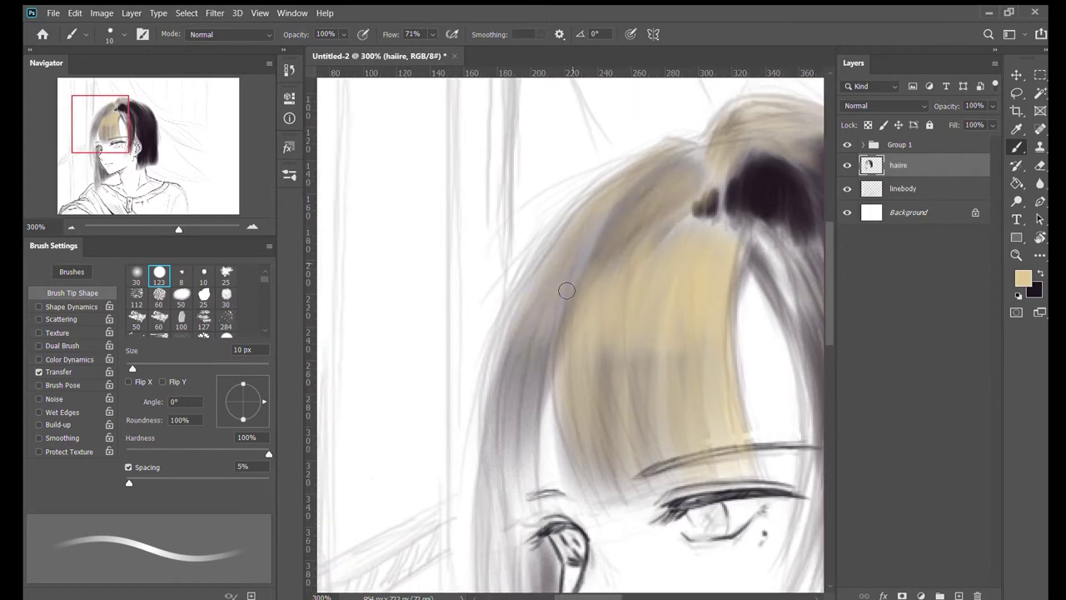
Step: Carry the beige tint down the far-side hair beside the eye, nose and cheek
scroll(567, 289, down, 5)
drag(521, 407, 483, 382)
drag(588, 520, 559, 420)
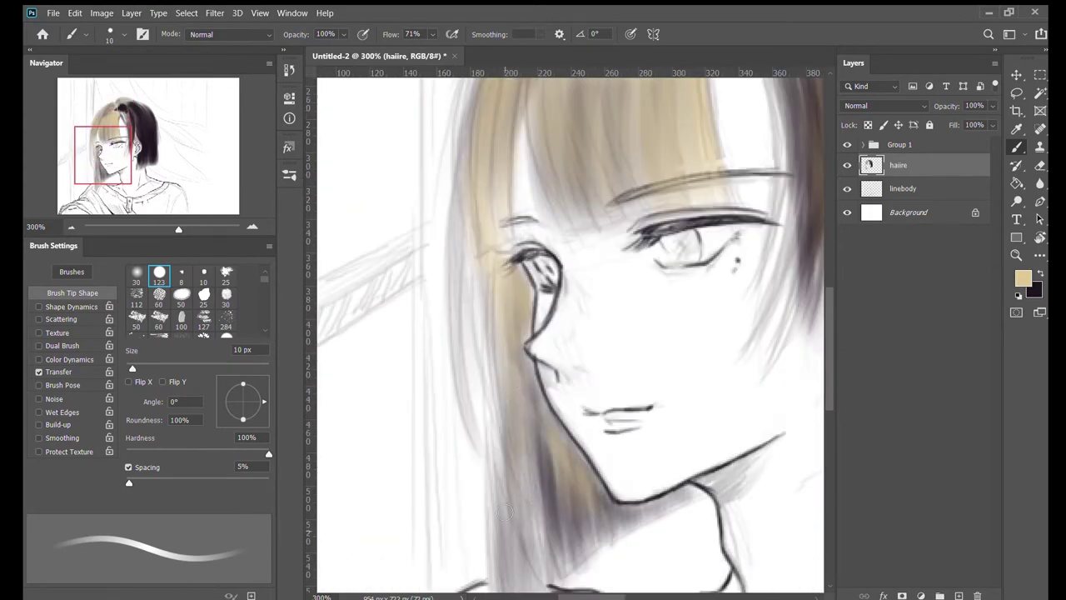
scroll(559, 420, down, 3)
drag(479, 171, 511, 369)
Step: Paint dark brown shadow under the jaw in the far-side hair, and define the strand ends with a 2 px brush
alt+click(549, 519)
key(bracketleft)
mouse_move(550, 500)
mouse_down()
mouse_move(571, 437)
mouse_move(569, 491)
mouse_move(583, 450)
mouse_move(595, 483)
mouse_move(617, 419)
mouse_up()
key(bracketleft)
key(bracketleft)
key(bracketleft)
key(bracketleft)
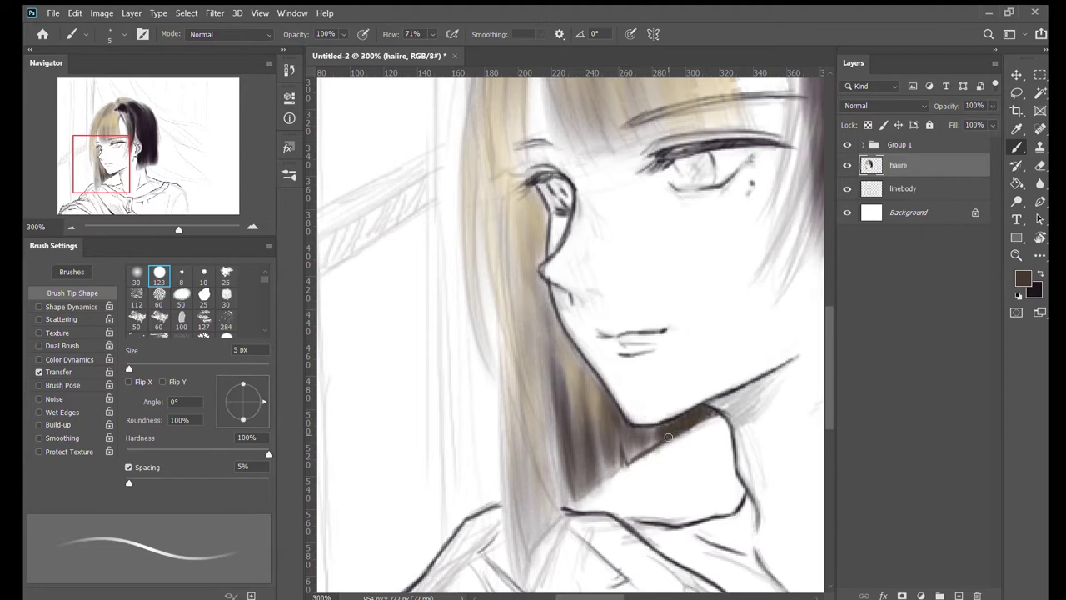
scroll(610, 436, down, 1)
scroll(582, 410, left, 1)
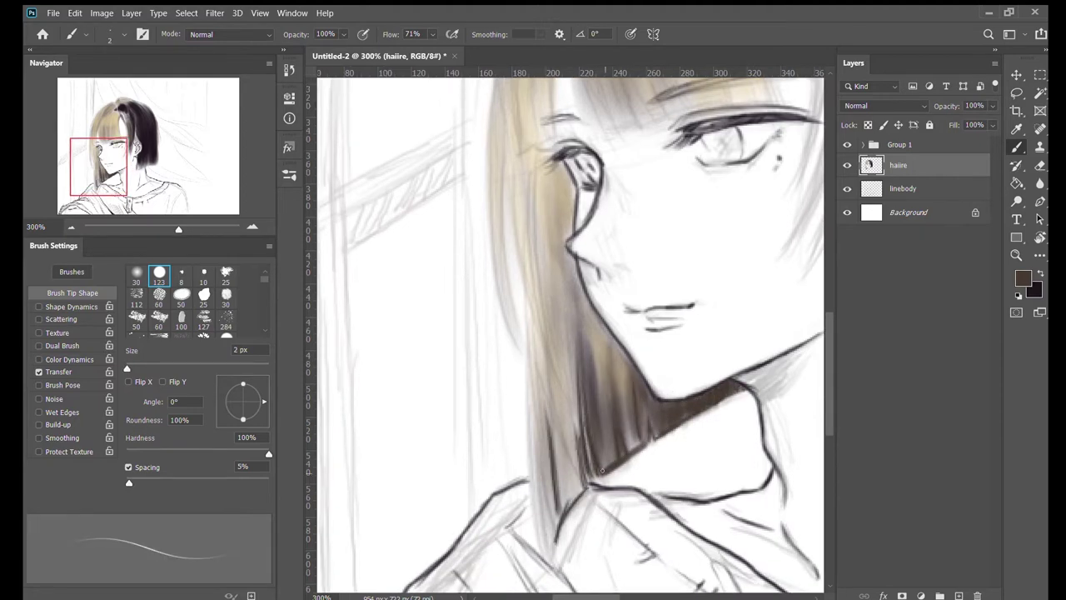
Step: Sample the brown from the hair and shade the pointed tip of the long side lock at 5 px
alt+click(623, 457)
key(bracketright)
key(bracketright)
key(bracketright)
drag(557, 508, 577, 342)
Step: Smooth the far-side lock beside the face with tan strokes, and blend a sampled brown into its lower part
scroll(583, 379, up, 1)
scroll(575, 367, right, 1)
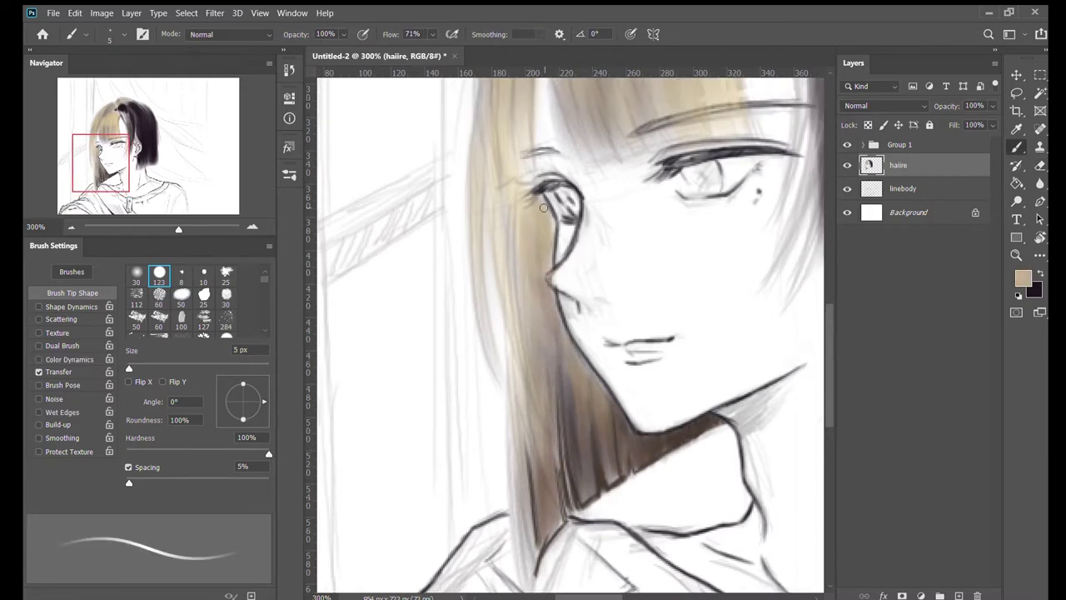
mouse_move(509, 204)
mouse_down()
mouse_move(521, 350)
mouse_move(575, 416)
mouse_up()
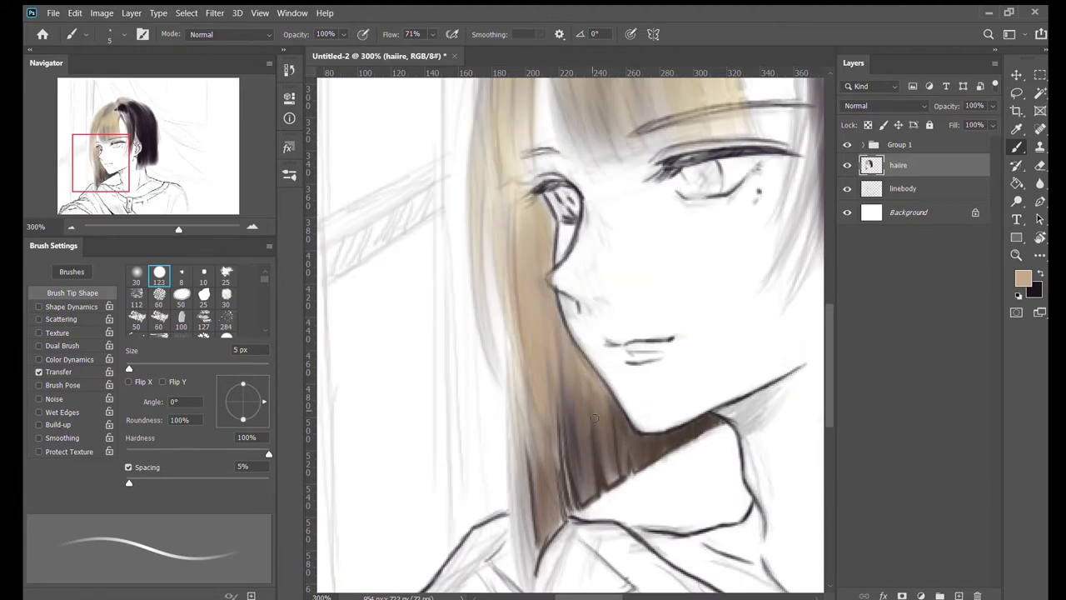
alt+click(540, 433)
mouse_move(550, 460)
mouse_down()
mouse_move(554, 333)
mouse_move(542, 375)
mouse_up()
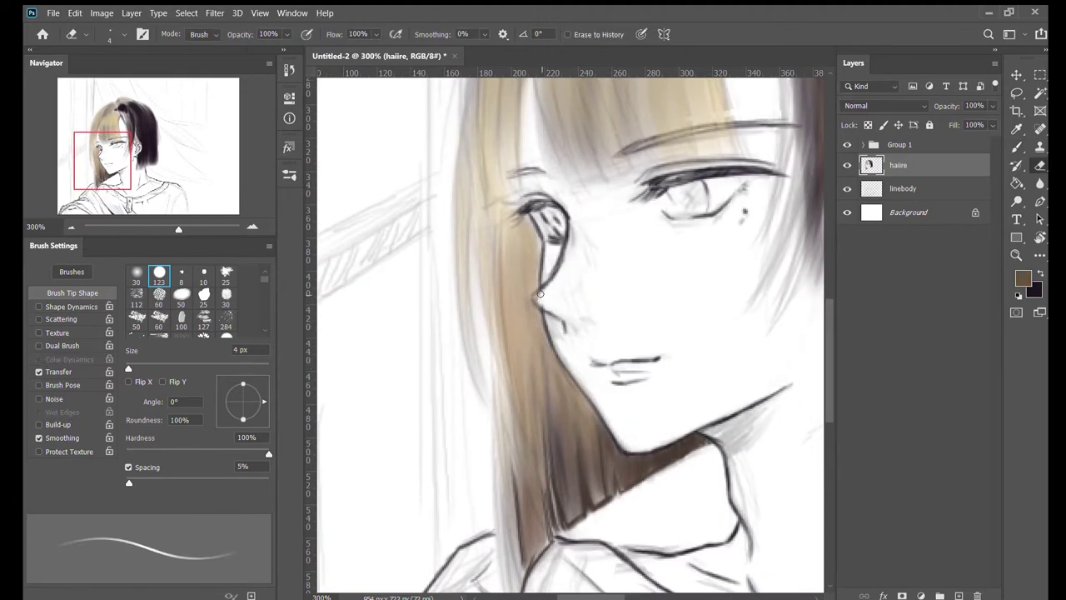
Step: Sample tan from the hair and tint both edges of the blonde fringe with a 5 px brush
alt+click(577, 372)
drag(557, 105, 538, 323)
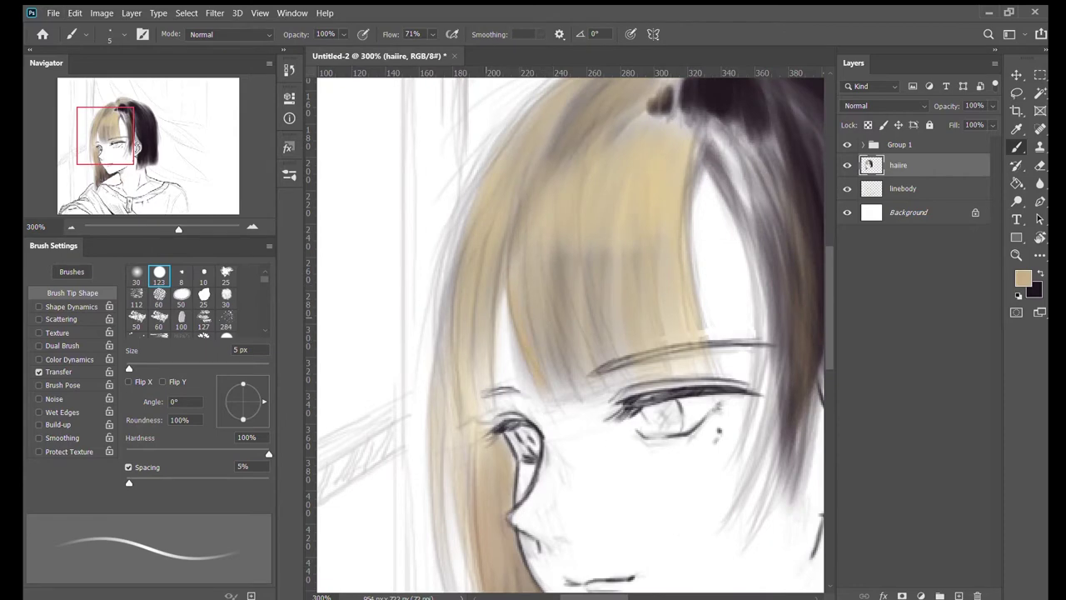
drag(555, 201, 542, 259)
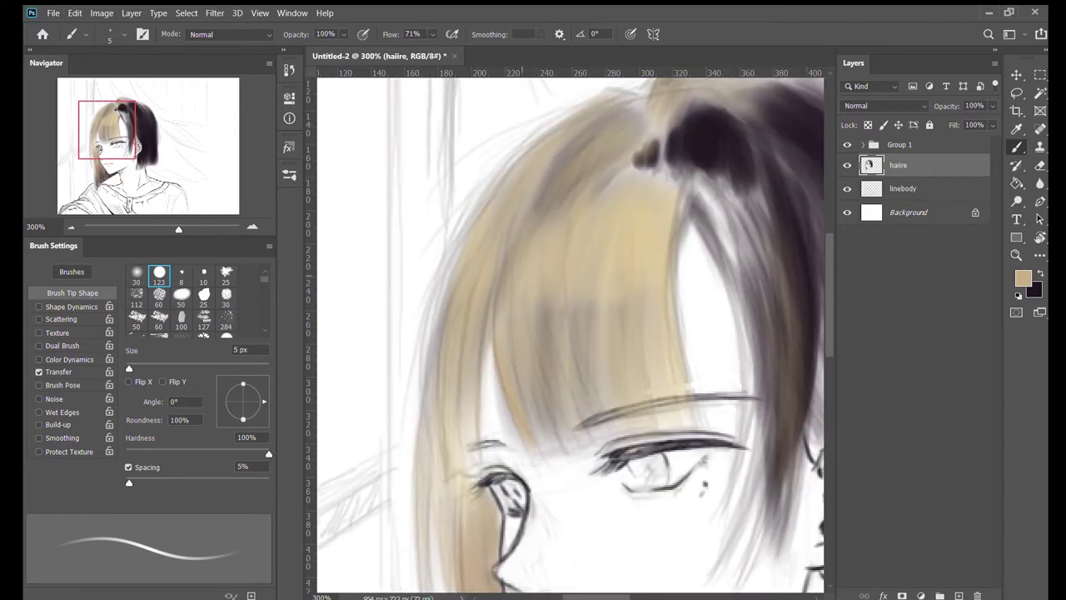
drag(676, 416, 651, 331)
Step: Draw thin brown strand lines through the fringe above the near eye with a 2 px brush
key(ctrl+plus)
key(ctrl+plus)
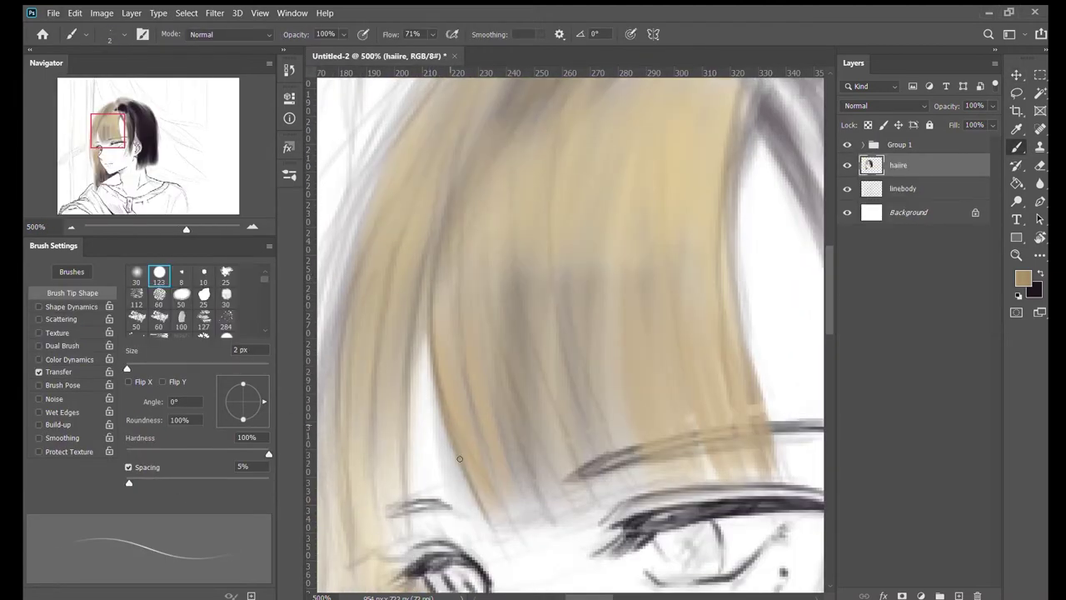
drag(741, 258, 775, 475)
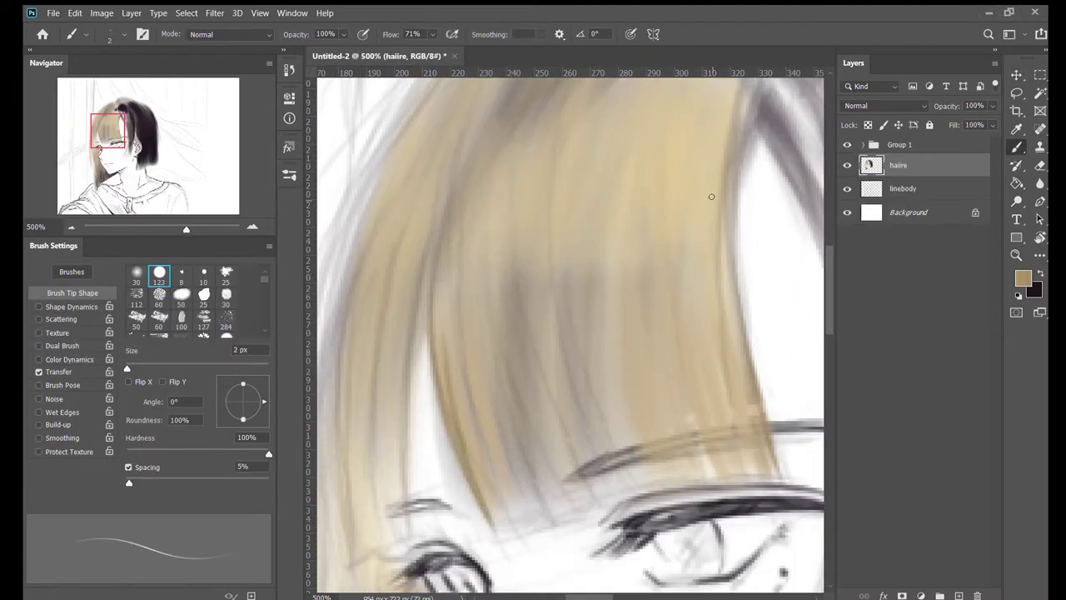
drag(731, 227, 773, 475)
drag(704, 275, 755, 472)
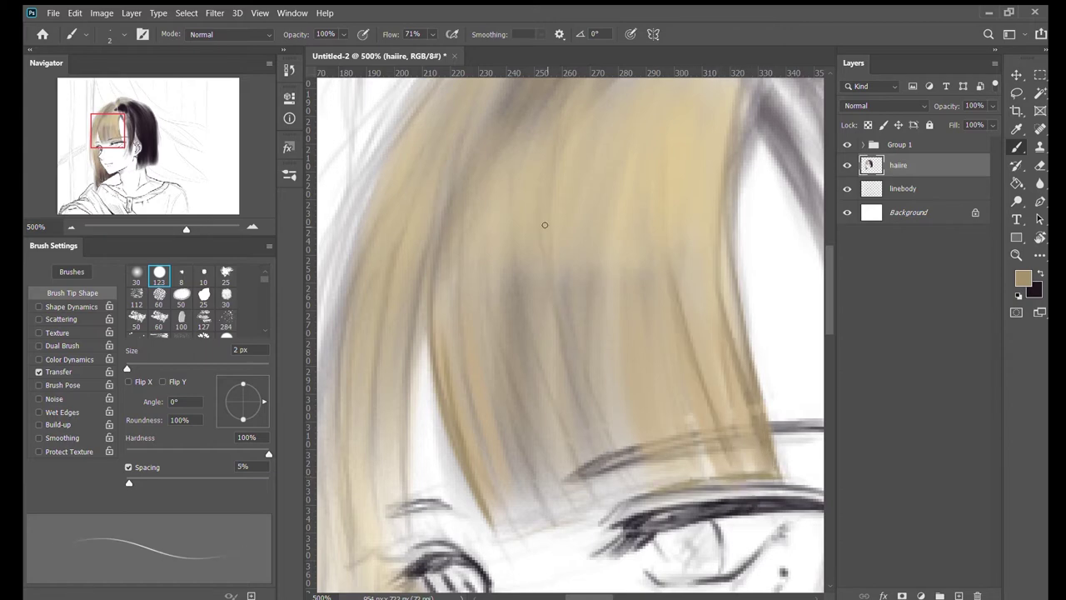
drag(641, 362, 677, 447)
mouse_move(688, 363)
mouse_down()
mouse_move(726, 478)
mouse_move(770, 474)
mouse_up()
scroll(551, 355, down, 2)
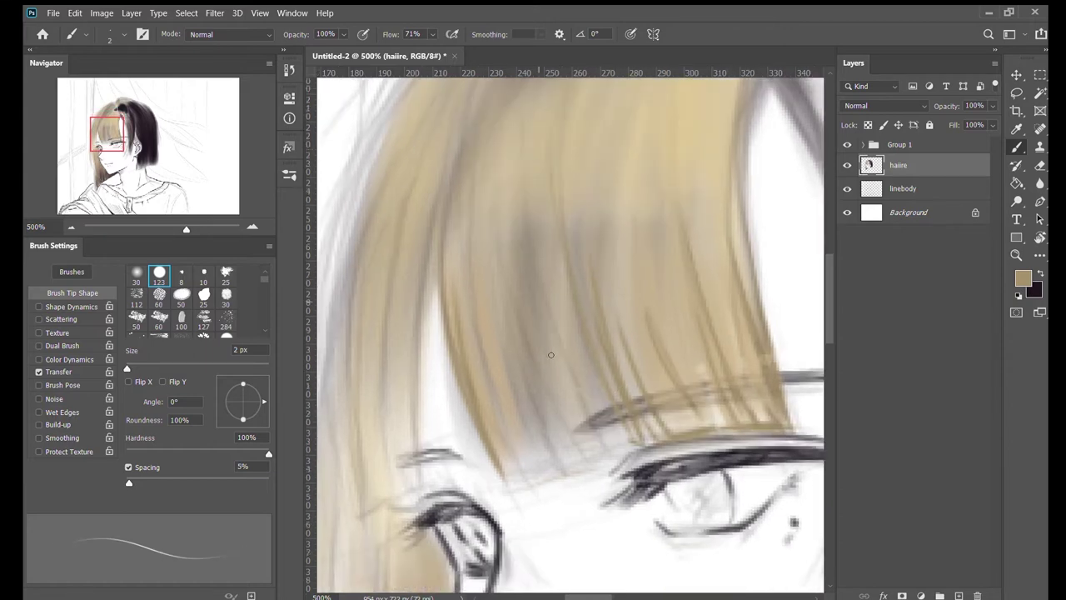
Step: Continue the 2 px brown strand lines across the middle and far side of the fringe, outlining the blunt tips
drag(550, 322, 595, 417)
drag(573, 340, 605, 417)
drag(483, 404, 537, 490)
drag(540, 465, 583, 480)
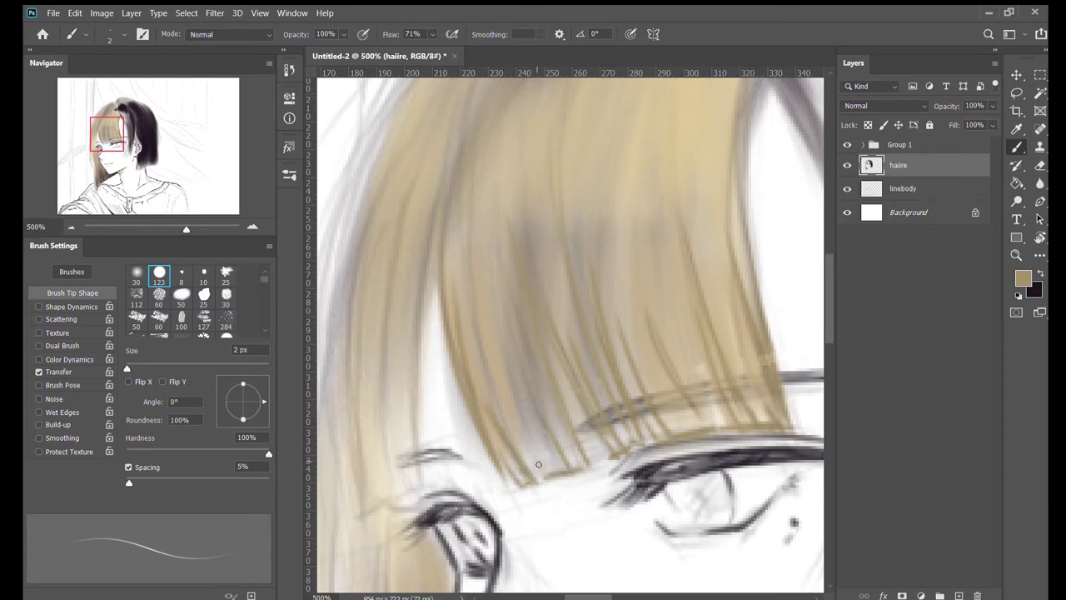
drag(467, 254, 548, 470)
Step: Blend tan over the grey patches in the middle of the fringe at 5 px
key(bracketright)
key(bracketright)
key(bracketright)
drag(521, 226, 545, 406)
drag(597, 294, 623, 392)
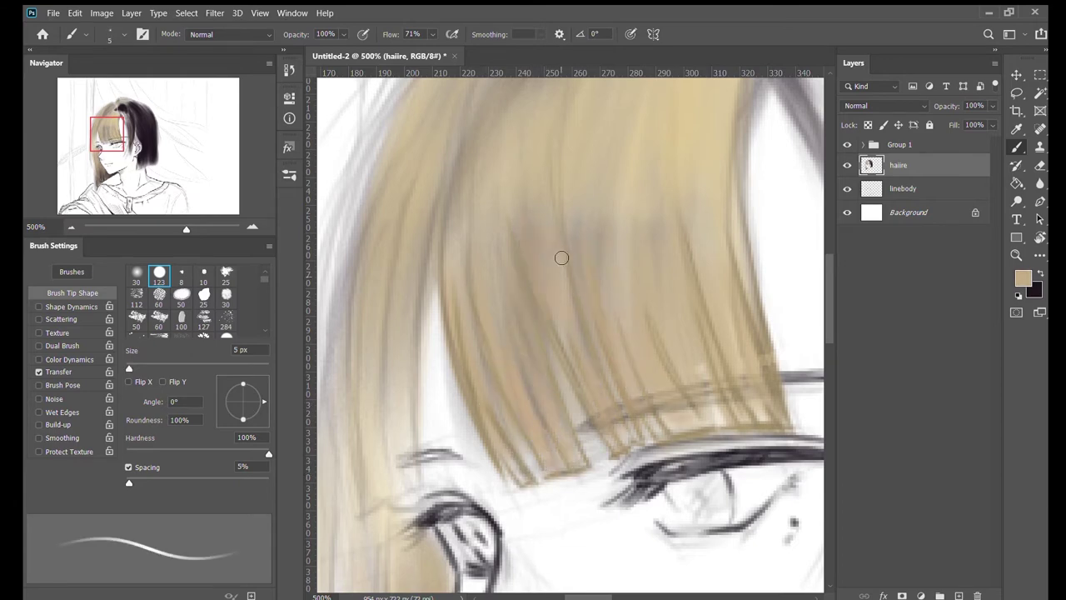
Step: Paint tan strokes down the far-side lock between the fringe and the far eye
scroll(652, 305, left, 3)
drag(517, 296, 528, 457)
drag(541, 326, 557, 469)
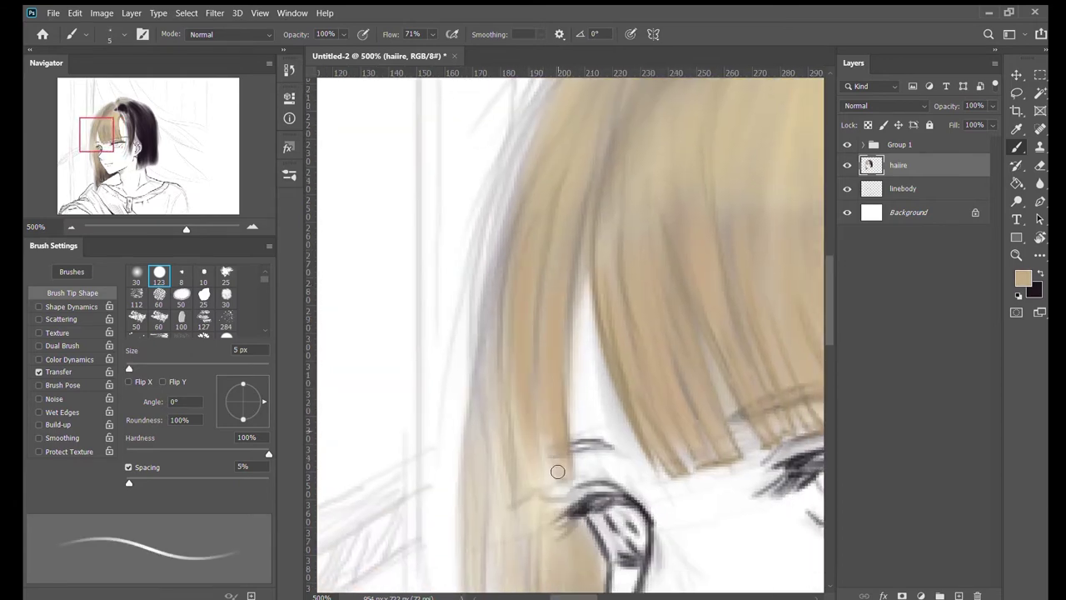
scroll(557, 469, down, 2)
drag(534, 377, 545, 476)
Step: Paint pale cream highlights across the top of the fringe and up the blonde crown with a 5 px brush
scroll(545, 476, up, 5)
key(bracketright)
key(bracketright)
drag(512, 258, 522, 376)
drag(550, 267, 580, 276)
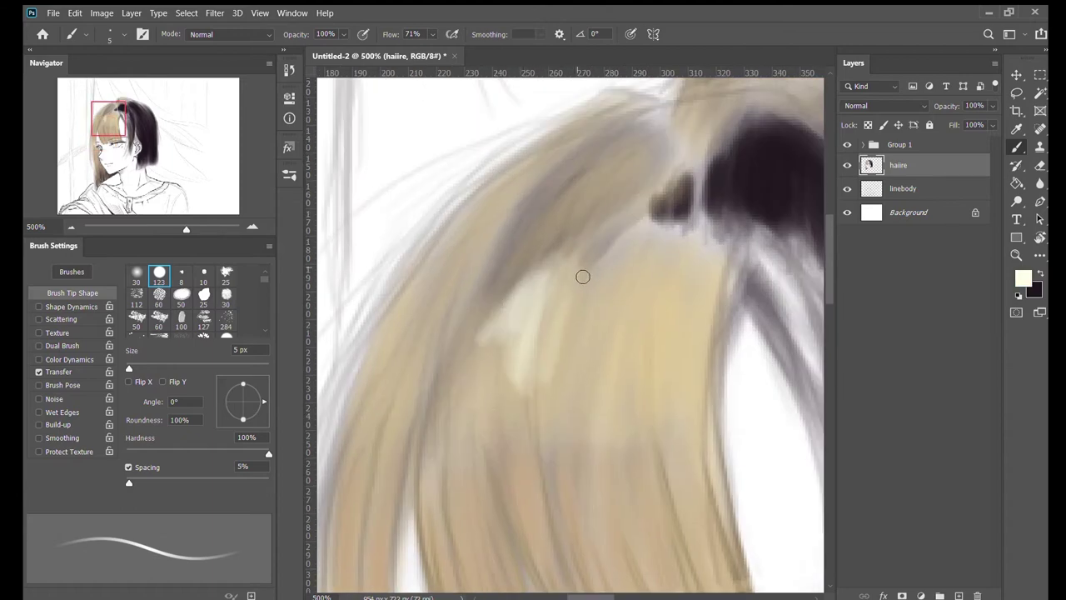
mouse_move(583, 375)
mouse_down()
mouse_move(675, 247)
mouse_move(616, 320)
mouse_up()
scroll(617, 321, left, 3)
drag(567, 241, 719, 136)
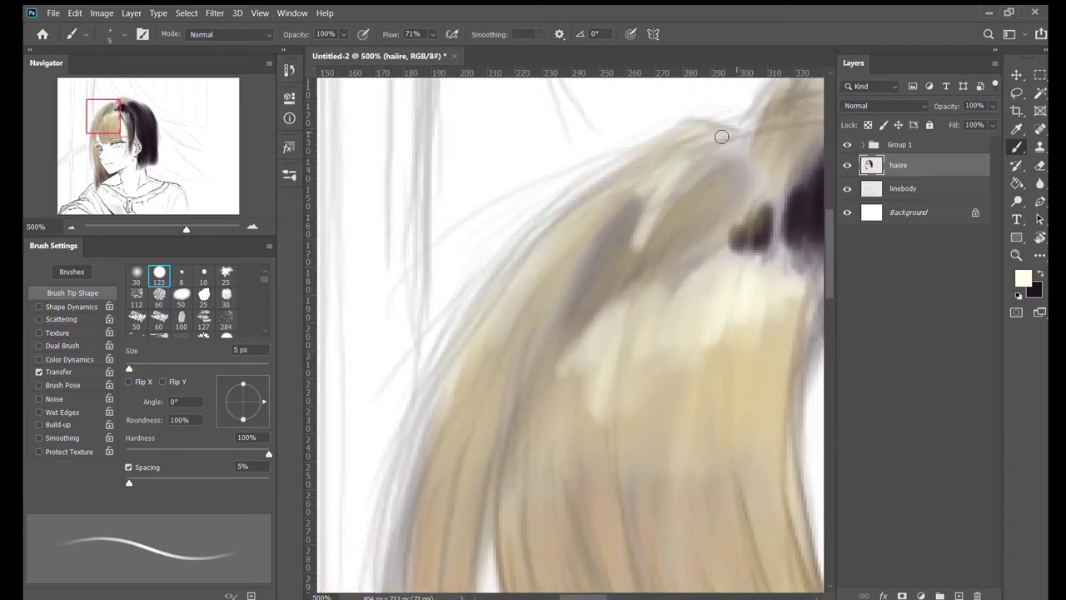
Step: Run a cream highlight down the long blonde side lock beside the face with a 3 px brush
key(bracketleft)
key(bracketleft)
scroll(678, 136, down, 3)
scroll(678, 136, up, 3)
drag(587, 325, 603, 390)
scroll(603, 390, down, 3)
scroll(603, 390, left, 2)
key(bracketleft)
key(bracketleft)
drag(533, 233, 504, 454)
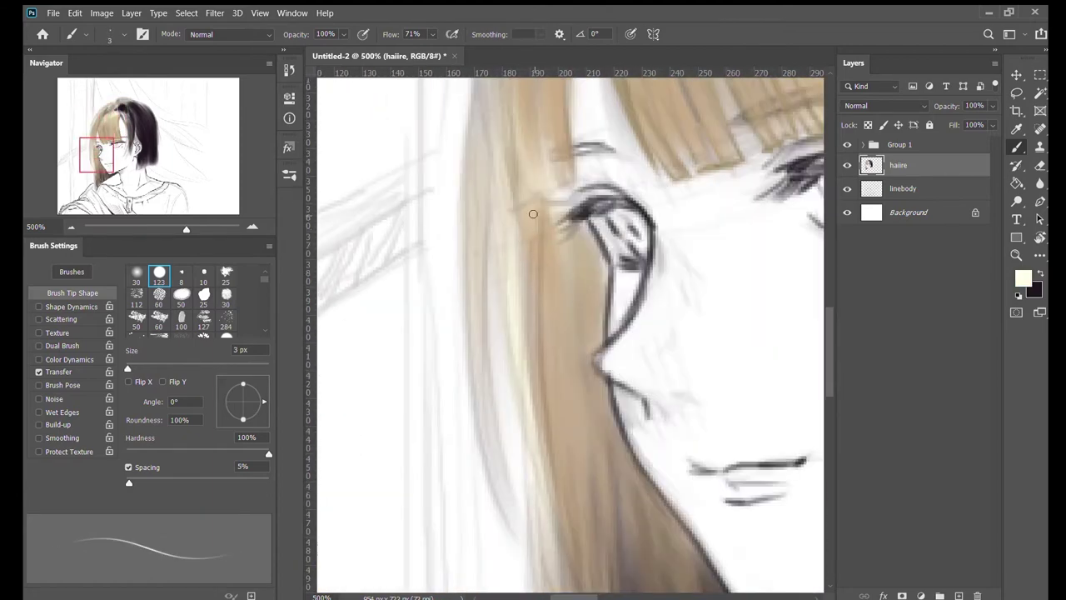
Step: Add thin cream highlight strands to the fringe and the upper far-side lock at 3 px
scroll(545, 252, up, 2)
drag(591, 192, 574, 425)
drag(579, 487, 509, 462)
drag(683, 221, 612, 425)
drag(600, 291, 583, 408)
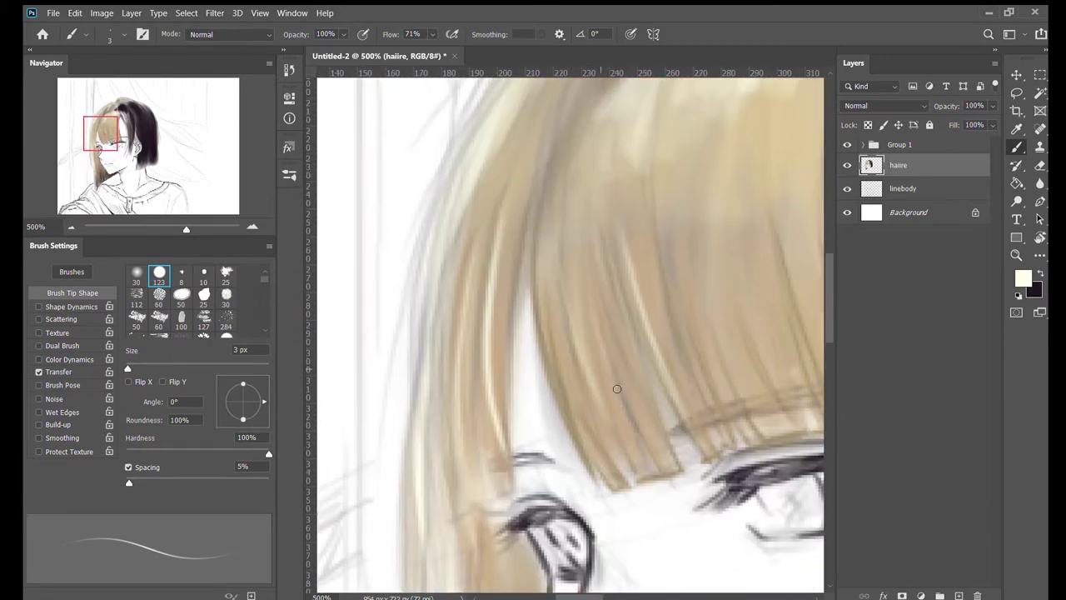
drag(647, 125, 648, 250)
drag(708, 219, 649, 425)
drag(621, 517, 596, 129)
drag(517, 467, 600, 258)
Step: Extend fine cream highlight strands into the lower part of the long side lock with a 2 px brush
key(bracketleft)
drag(583, 517, 566, 250)
drag(608, 152, 546, 333)
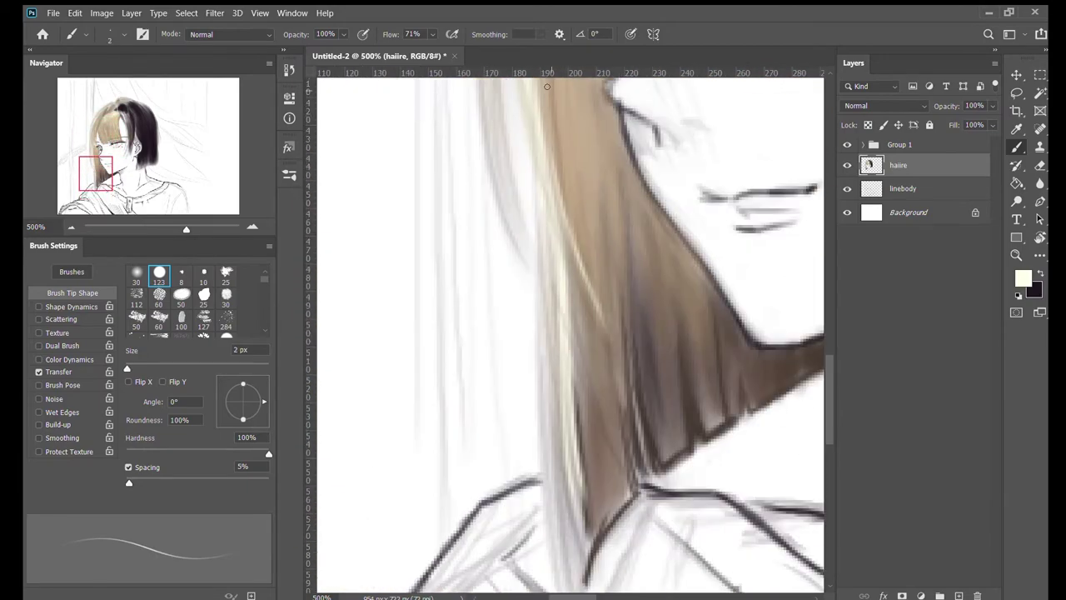
drag(618, 111, 546, 347)
drag(583, 375, 583, 233)
mouse_move(703, 173)
mouse_down()
mouse_move(578, 273)
mouse_move(578, 500)
mouse_up()
mouse_move(578, 333)
mouse_down()
mouse_move(591, 297)
mouse_move(600, 350)
mouse_move(515, 370)
mouse_up()
key(ctrl+minus)
key(ctrl+minus)
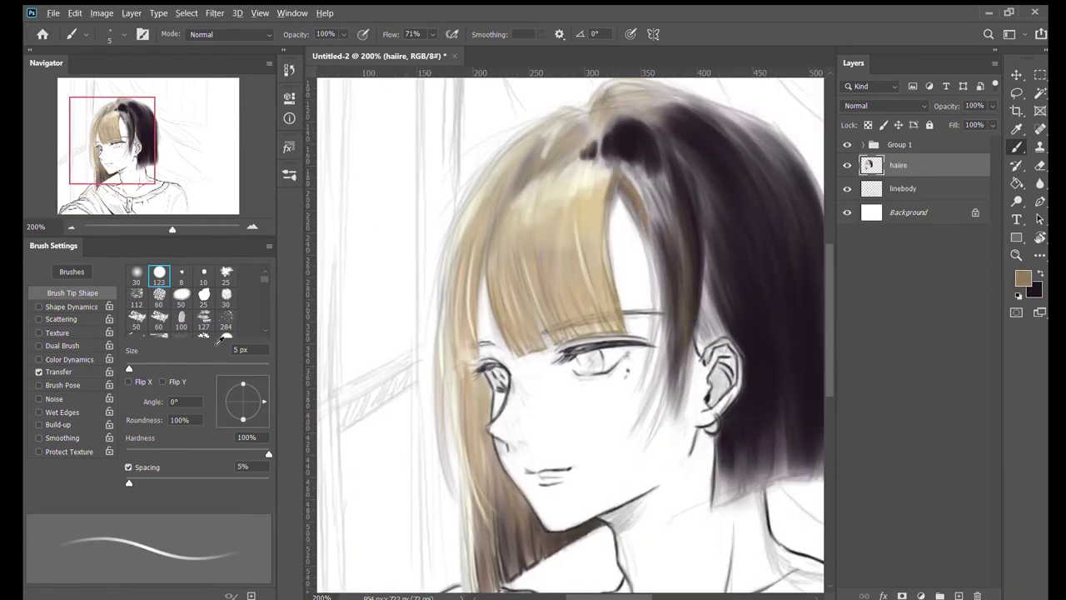
Step: Paint pale yellow highlights at the root of the dark front lock beside the parting at 5 px
drag(631, 156, 606, 134)
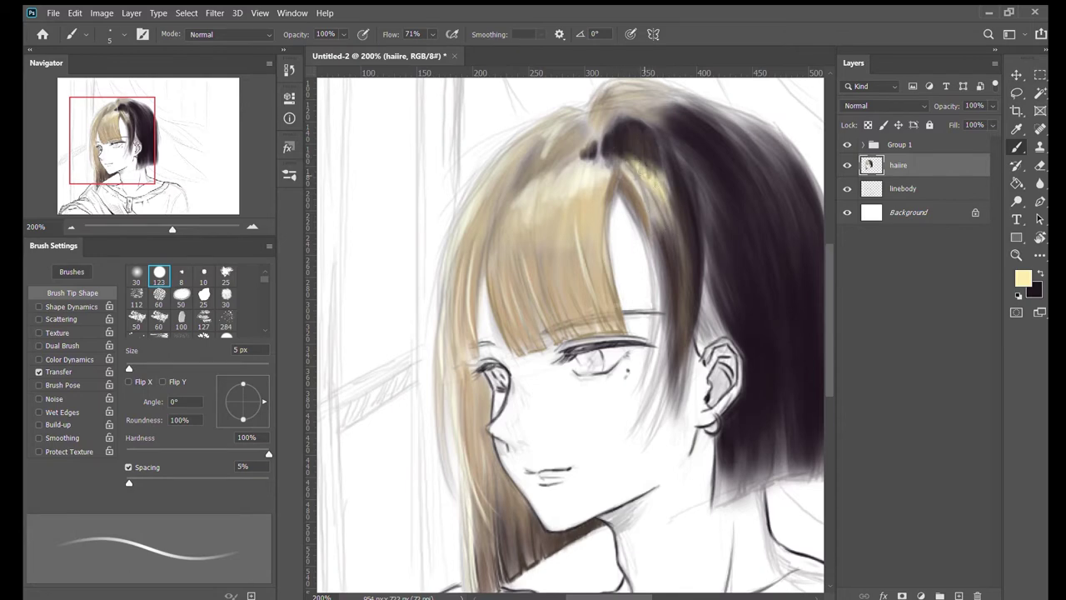
alt+click(565, 205)
drag(565, 205, 500, 250)
click(869, 143)
click(898, 165)
Step: Blend reddish and dark brown down the front lock of the dark hair with a 9 px brush
key(bracketright)
key(bracketright)
key(bracketright)
key(bracketright)
drag(671, 242, 654, 345)
drag(675, 171, 658, 354)
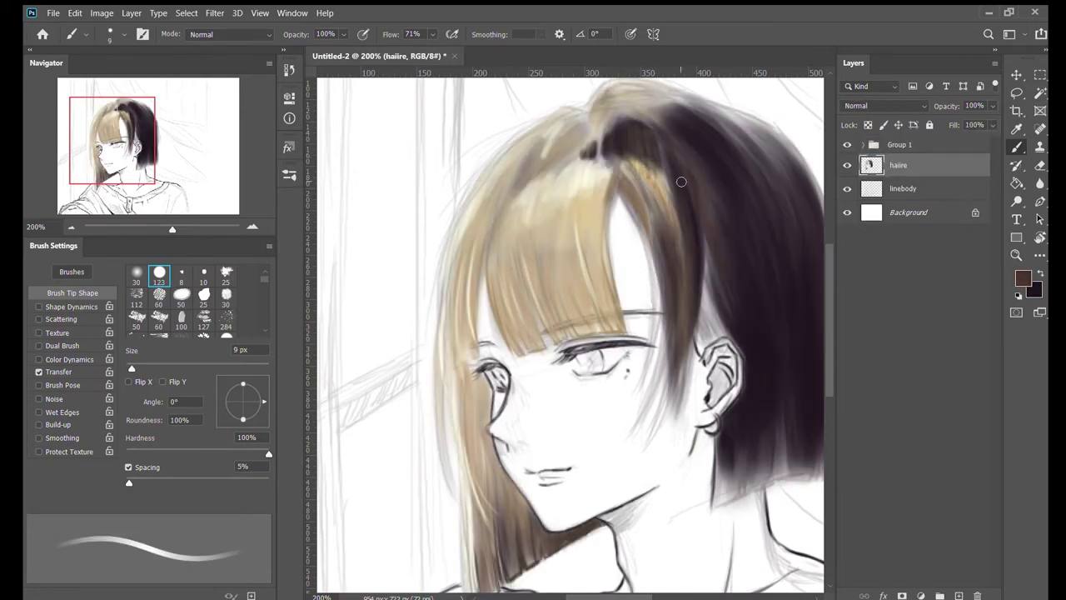
drag(681, 282, 677, 382)
drag(662, 200, 688, 379)
drag(693, 296, 666, 425)
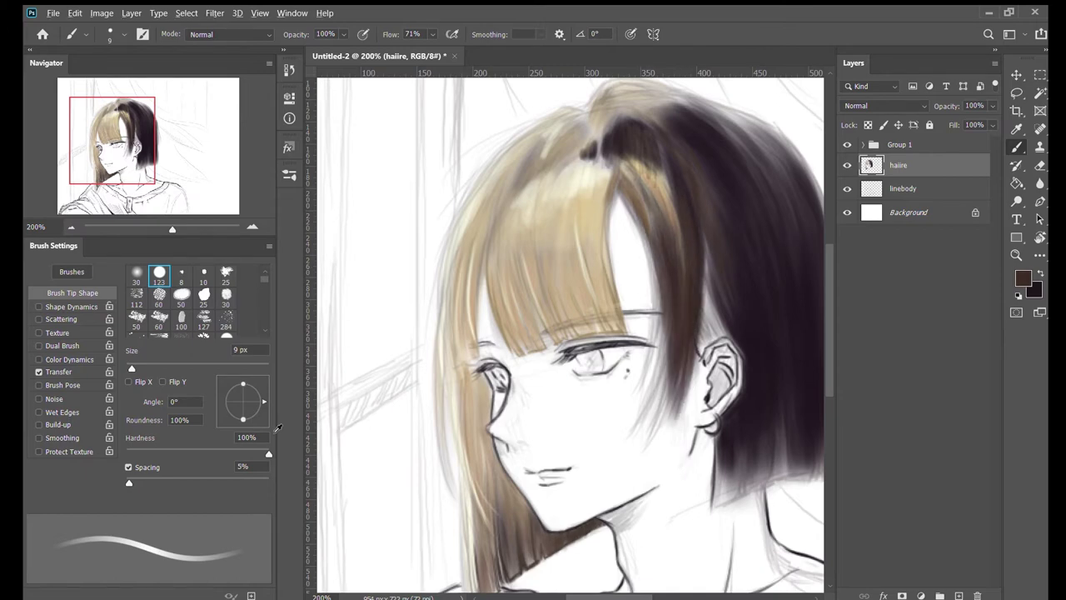
Step: Paint dark brown into the hair around the ear and along the lower ends of the bob
drag(719, 267, 702, 359)
mouse_move(769, 449)
mouse_down()
mouse_move(715, 403)
mouse_move(696, 448)
mouse_up()
drag(715, 381, 718, 443)
drag(667, 400, 658, 454)
drag(734, 379, 754, 429)
Step: Sample near-black from the hair and deepen the main mass and outer curve of the dark side at 25 px
alt+click(733, 316)
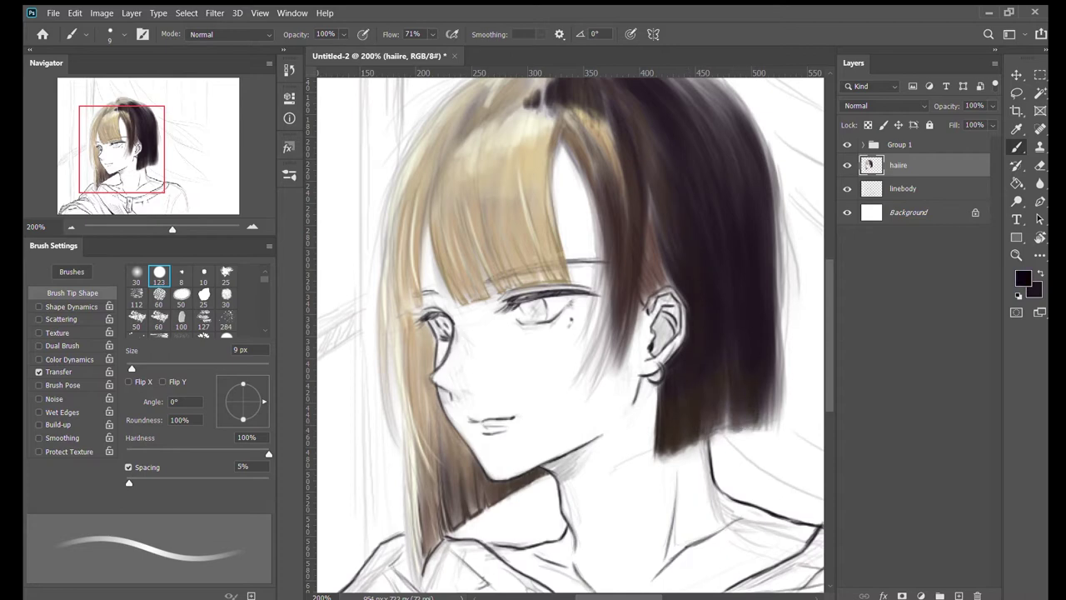
key(bracketright)
key(bracketright)
key(bracketright)
key(bracketright)
mouse_move(709, 192)
mouse_down()
mouse_move(699, 358)
mouse_move(719, 129)
mouse_move(749, 283)
mouse_up()
drag(671, 215, 683, 295)
drag(637, 200, 621, 371)
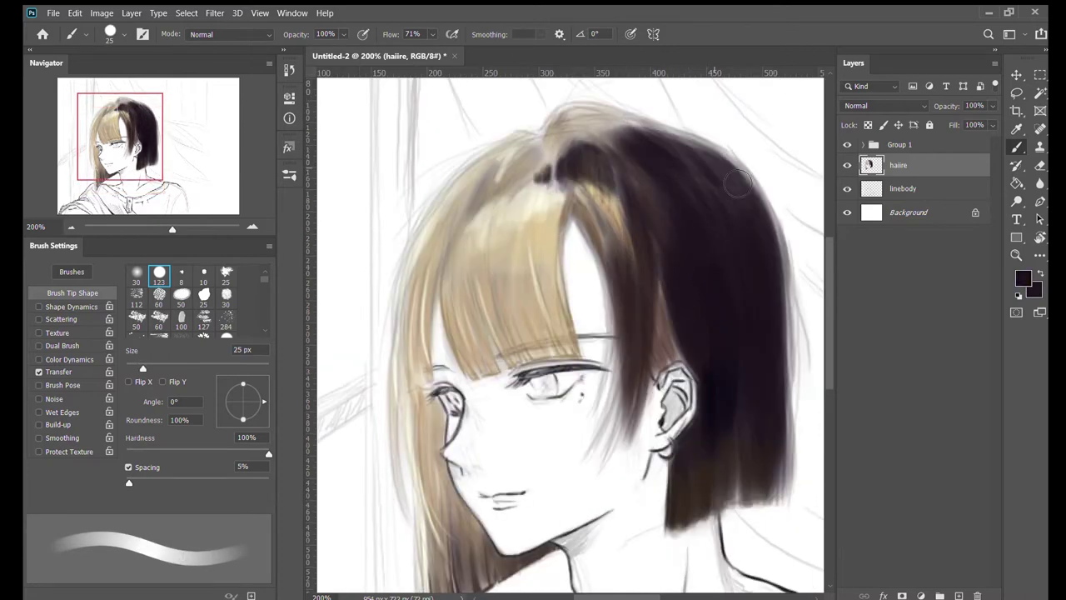
drag(604, 133, 750, 192)
Step: Darken the lower ends of the dark bob with near-black, and trim its outer and bottom edges with a 4 px eraser
drag(779, 421, 704, 504)
alt+click(730, 457)
drag(698, 408, 710, 483)
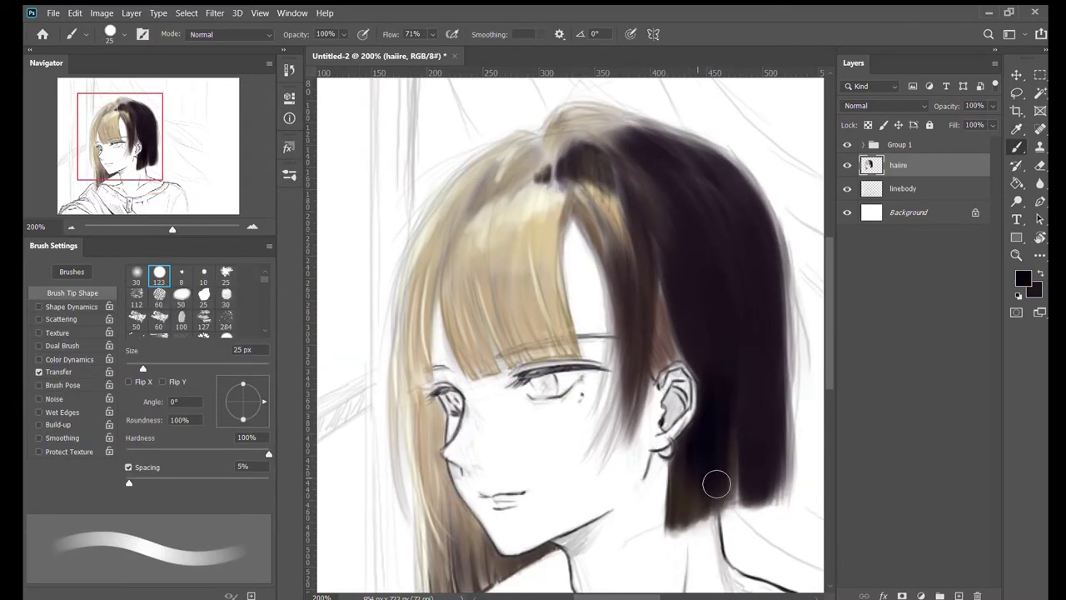
drag(762, 458, 742, 326)
key(e)
mouse_move(792, 255)
mouse_down()
mouse_move(766, 227)
mouse_move(755, 123)
mouse_up()
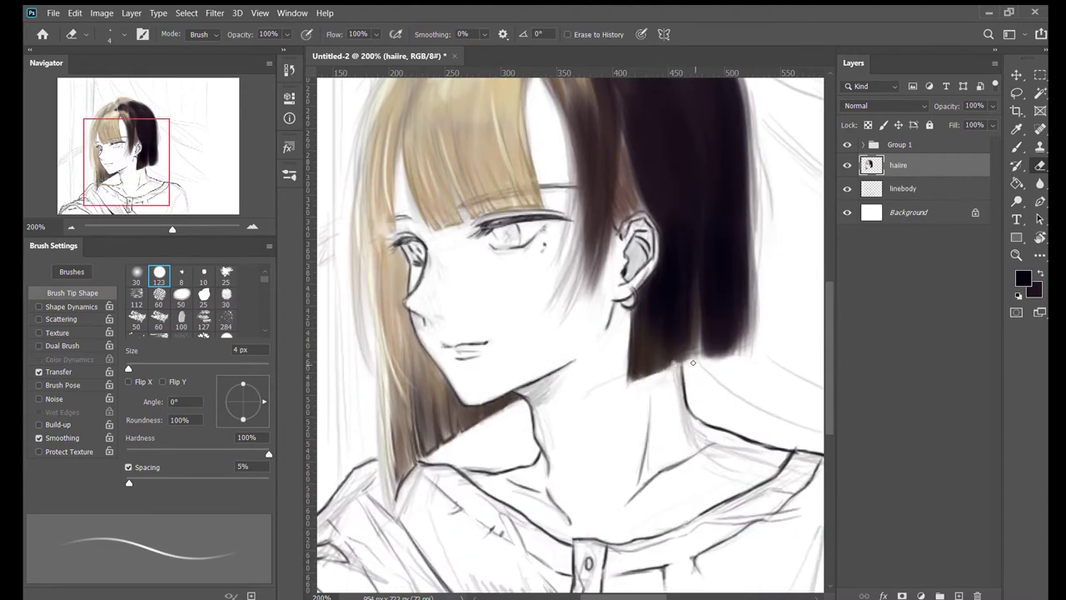
Step: Paint peach strands in the dark hair below the ear and reddish brown above the ear with a 3 px brush
key(b)
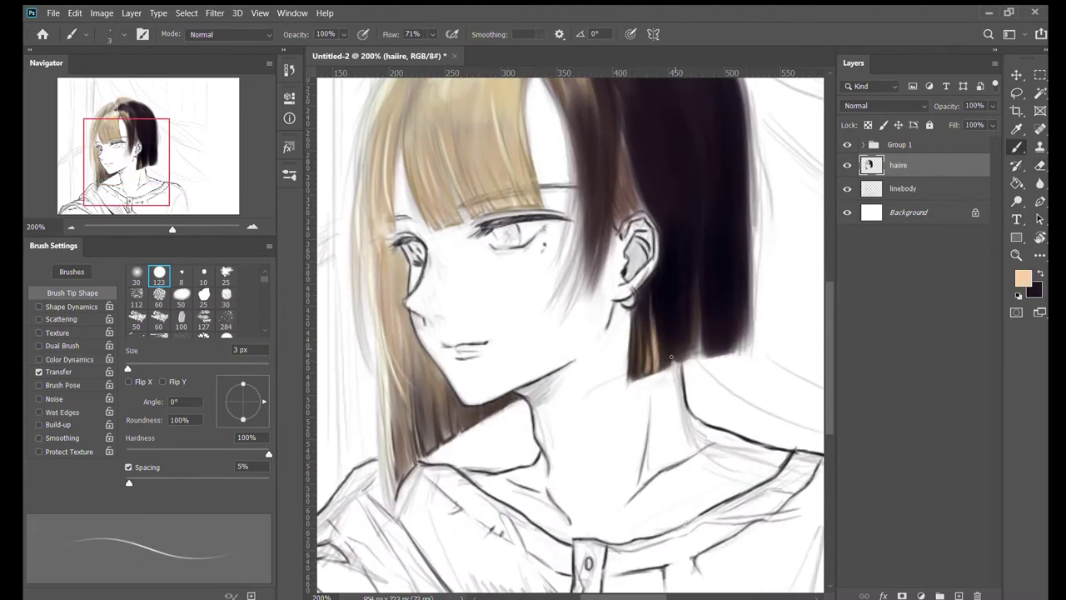
drag(674, 304, 697, 387)
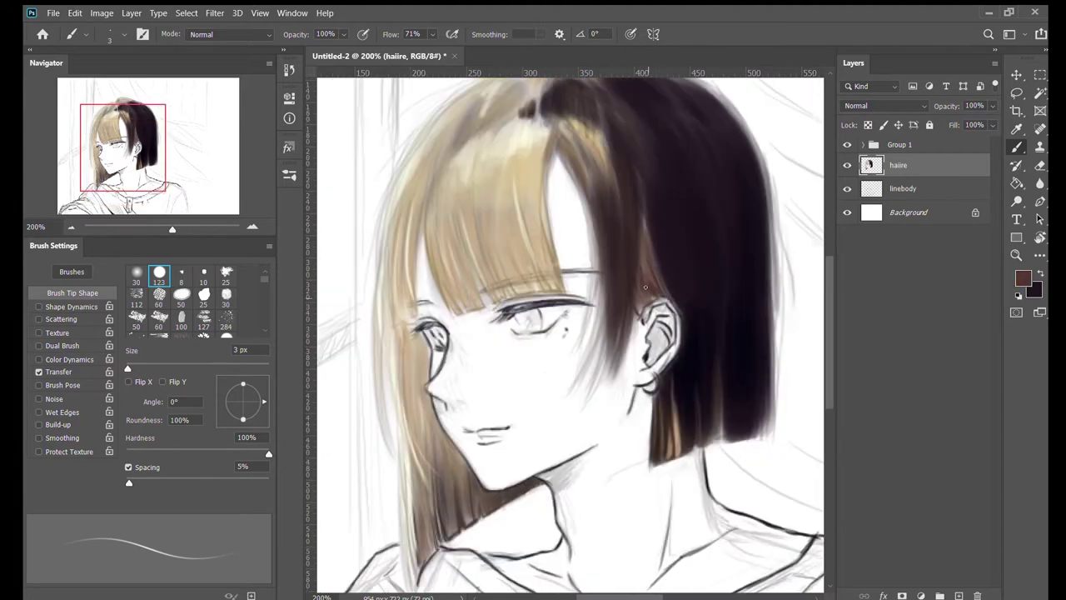
drag(627, 333, 654, 379)
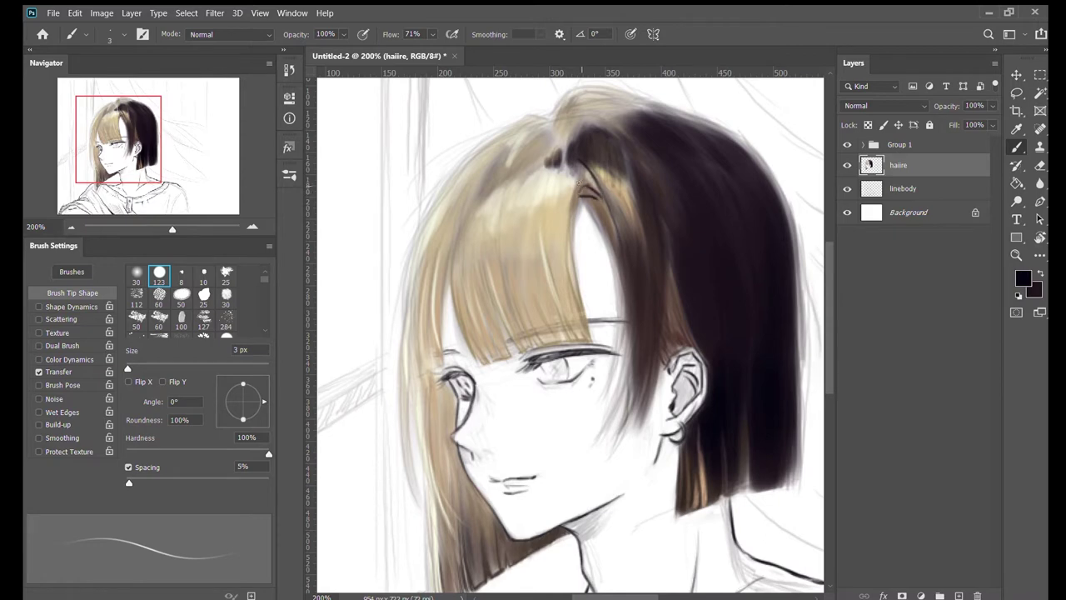
Step: Draw fine near-black and olive-brown strand lines through the dark front lock beside the near eye at 3 px
drag(615, 250, 619, 371)
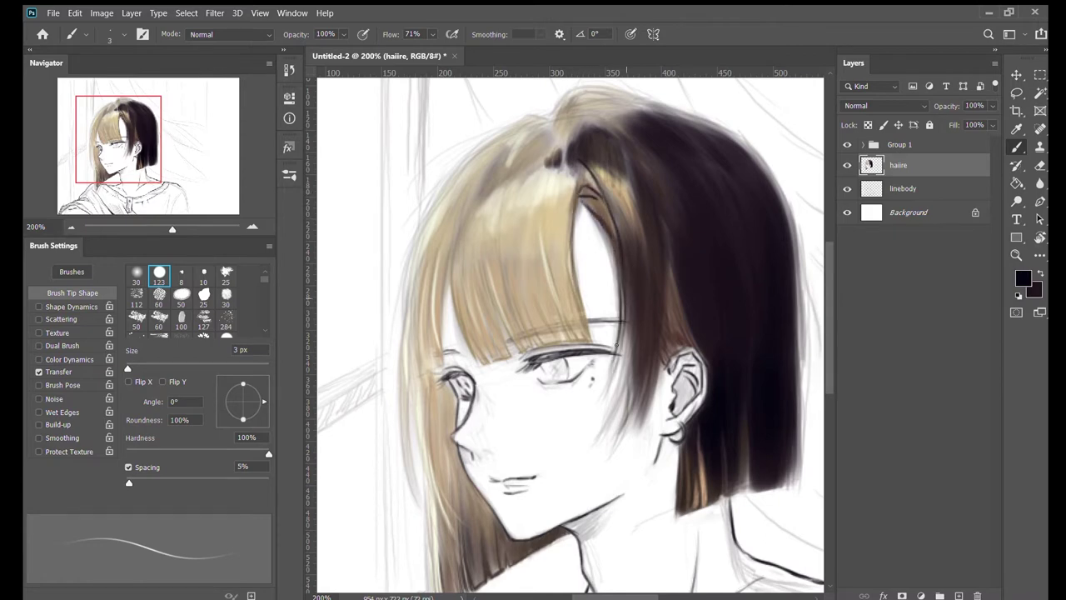
drag(625, 288, 618, 421)
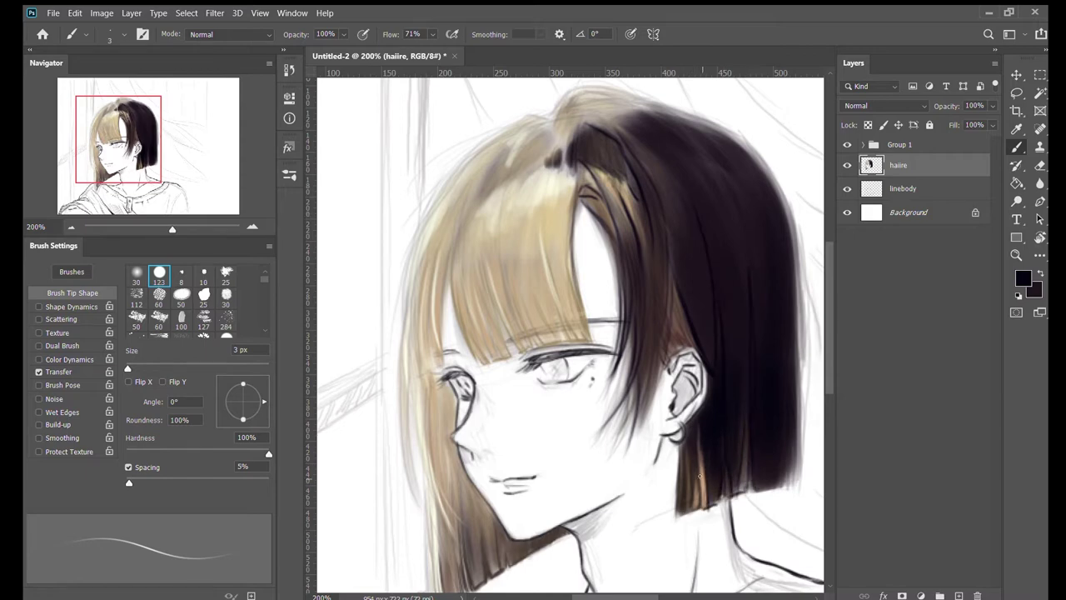
drag(672, 241, 648, 413)
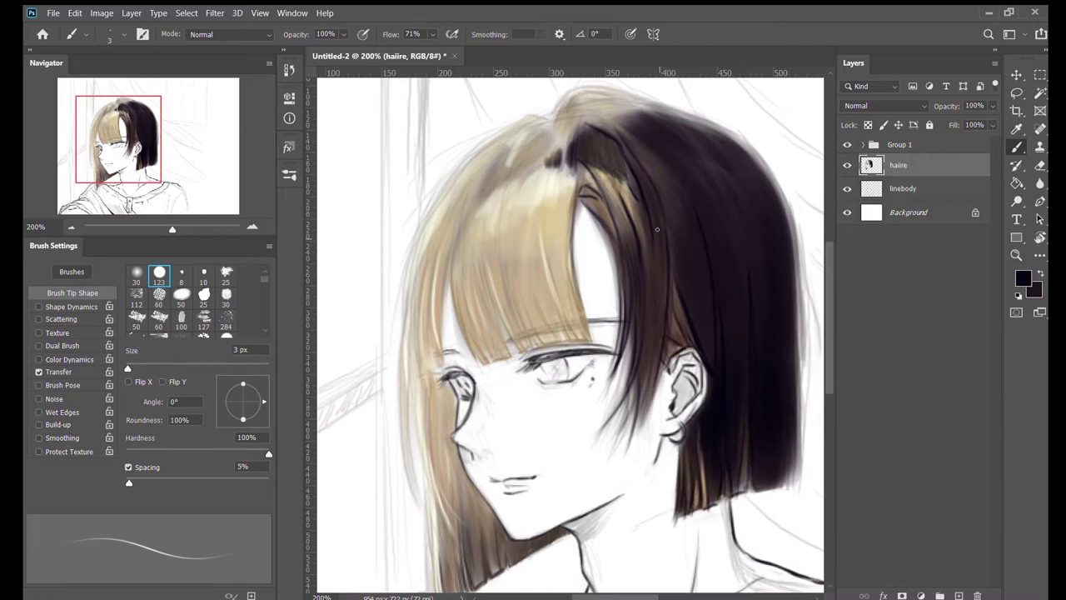
drag(658, 259, 643, 440)
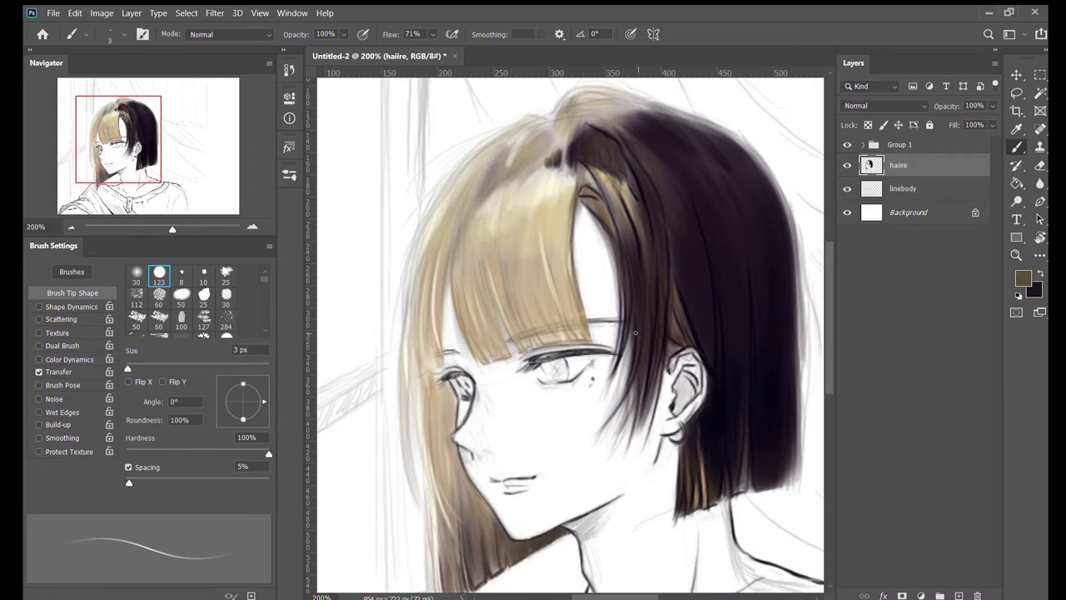
drag(631, 347, 612, 420)
Step: Add thin greyish-brown highlight strands curving over the crown of the dark hair at 3 px
scroll(616, 400, up, 2)
drag(705, 205, 785, 303)
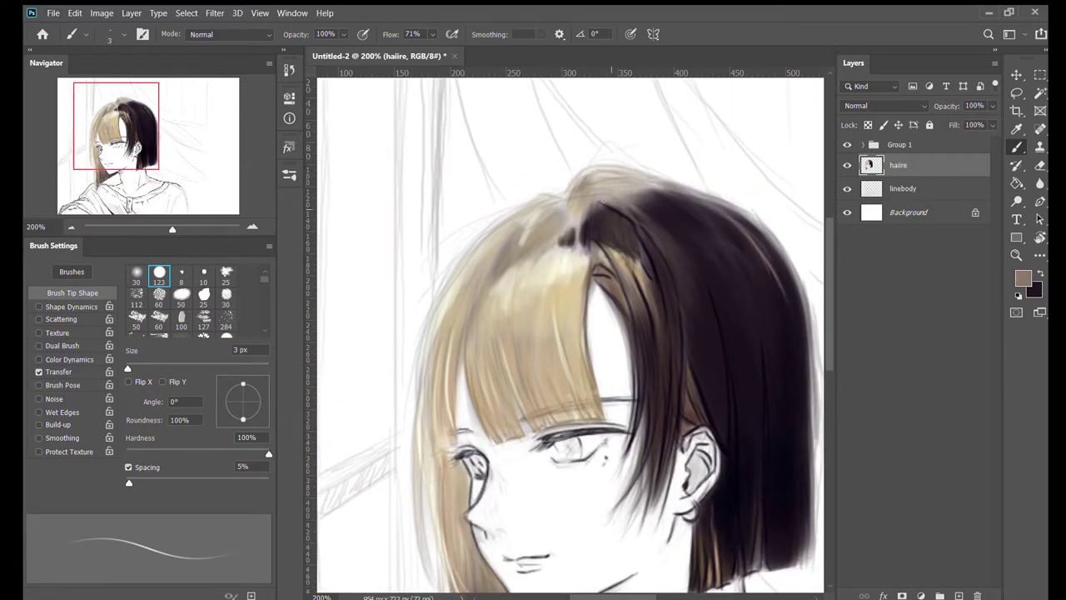
drag(687, 214, 633, 268)
scroll(688, 350, down, 1)
Step: Add thin olive-green strands along the outer edge of the dark hair with a 2 px brush
key(bracketright)
key(bracketright)
key(bracketright)
key(bracketright)
alt+click(705, 212)
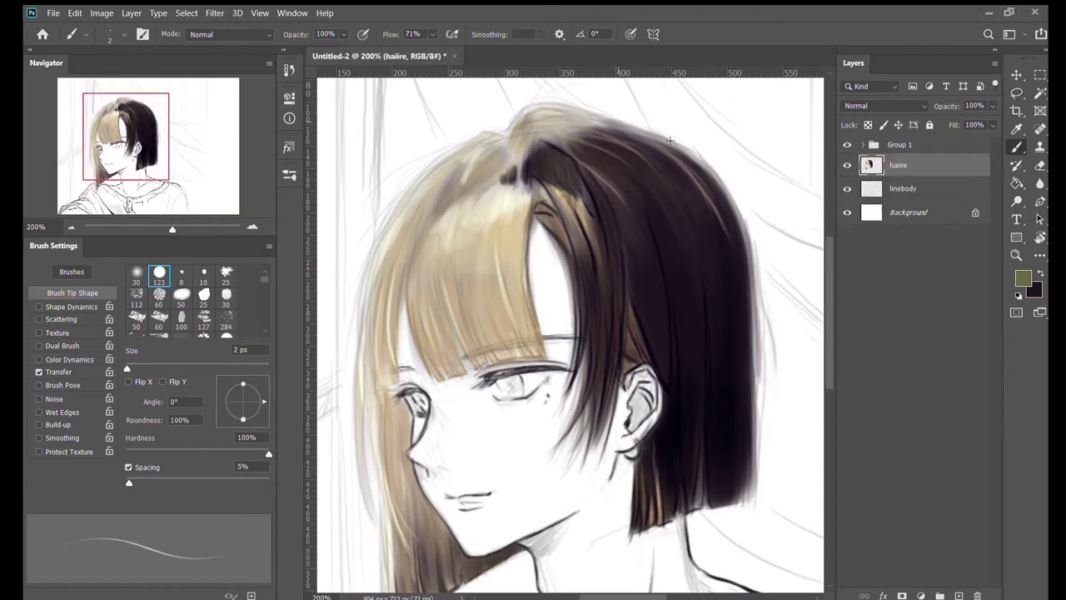
drag(739, 433, 757, 369)
key(e)
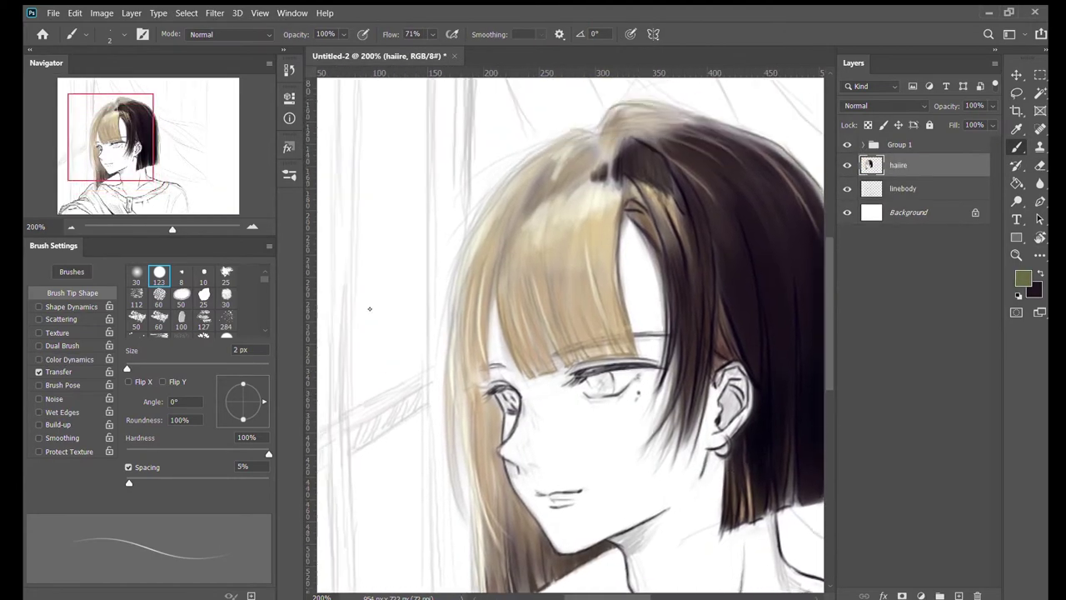
Step: Create a new layer named face and place it below the linebody layer
key(ctrl+shift+alt+n)
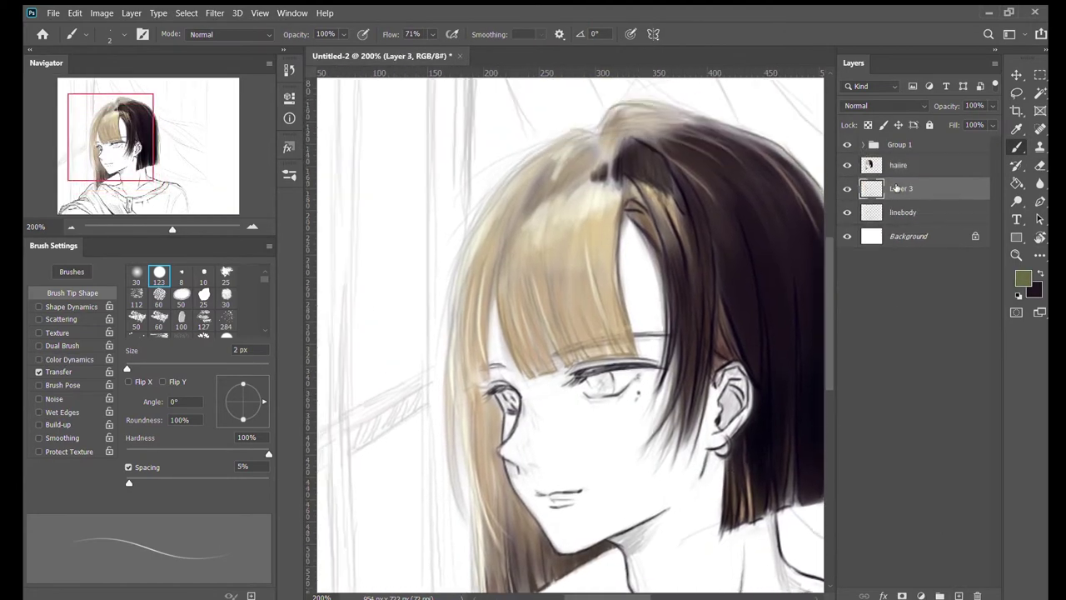
key(ctrl+bracketleft)
text(face)
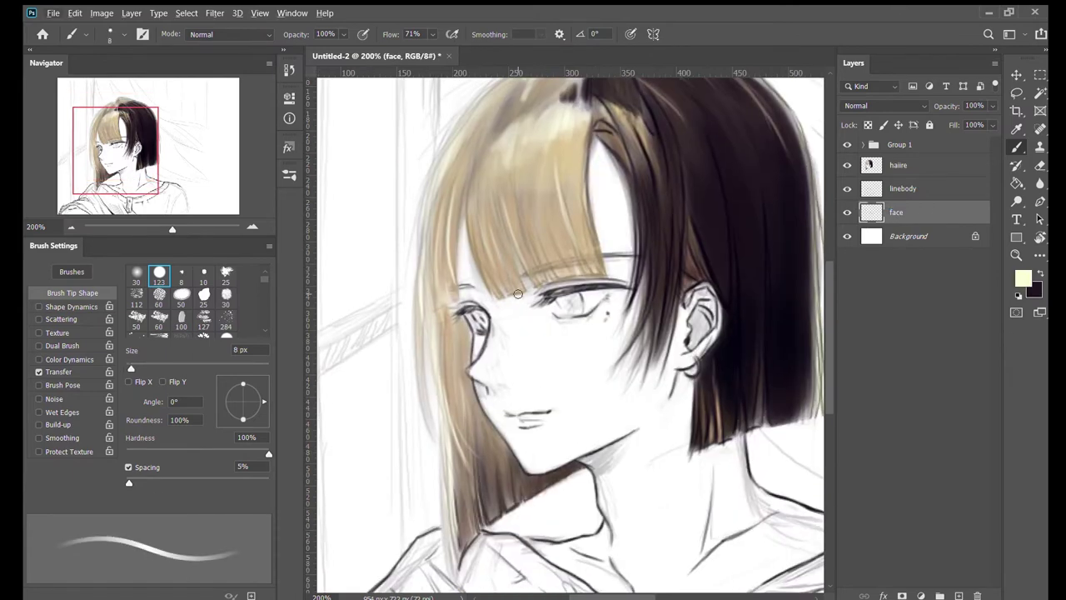
Step: Fill the face, ear, neck and upper chest with a flat pale yellow skin base, starting with a 10 px brush
key(bracketright)
key(bracketright)
key(bracketright)
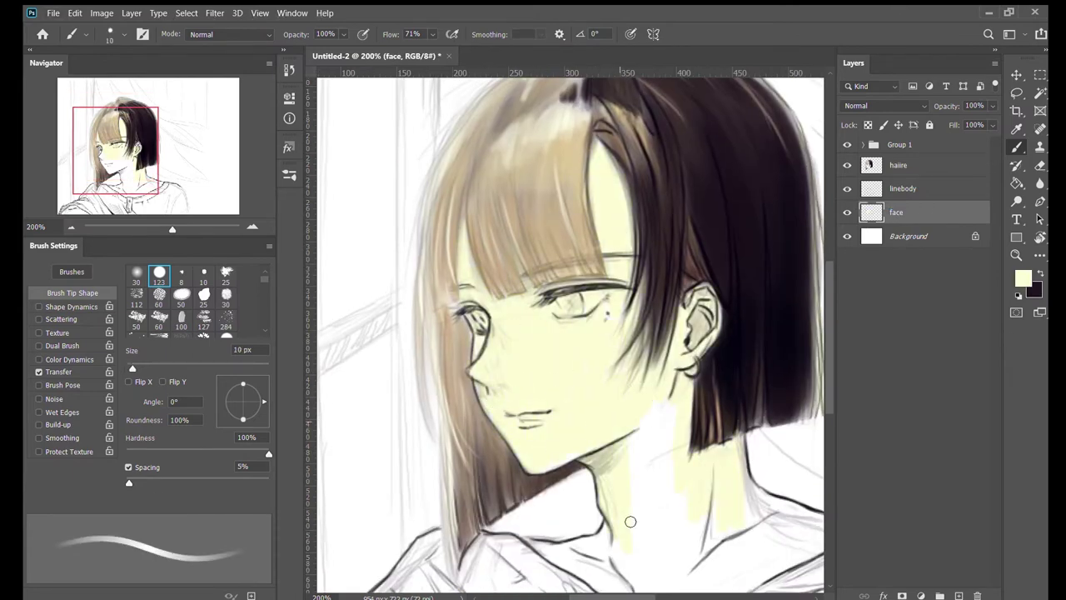
key(bracketright)
key(bracketright)
key(bracketright)
mouse_move(631, 522)
mouse_down()
mouse_move(622, 383)
mouse_move(621, 466)
mouse_up()
drag(516, 417, 690, 441)
mouse_move(752, 475)
mouse_down()
mouse_move(734, 364)
mouse_move(704, 472)
mouse_up()
Step: Paint light brown shadows beside the nose, under the eyes and down the near cheek with a 9 px brush
alt+click(535, 325)
key(bracketleft)
key(bracketleft)
key(bracketleft)
key(bracketleft)
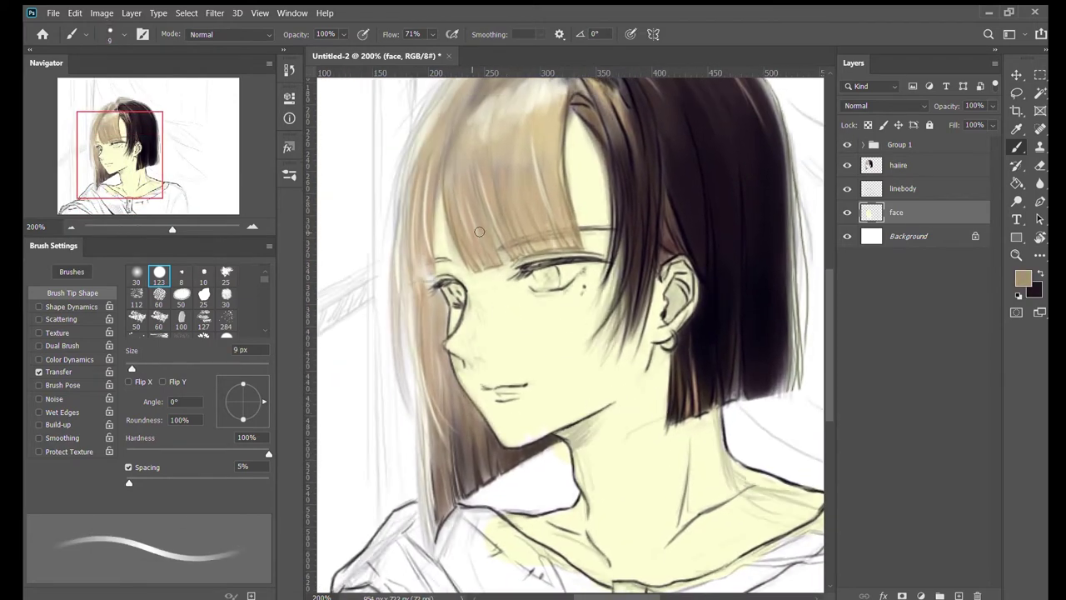
mouse_move(504, 376)
mouse_down()
mouse_move(479, 344)
mouse_move(576, 351)
mouse_move(557, 333)
mouse_up()
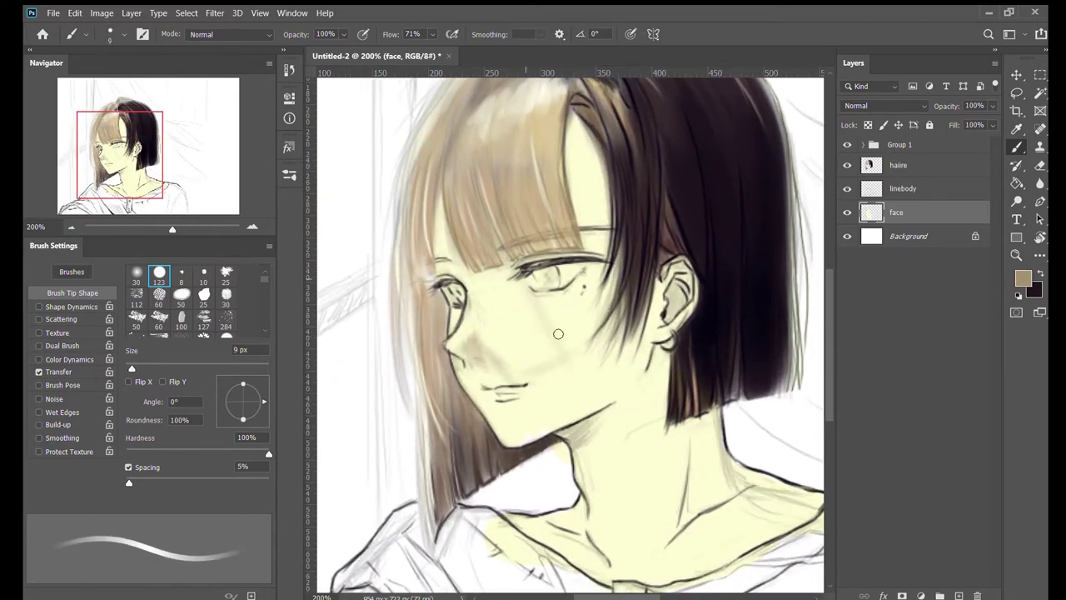
drag(520, 279, 588, 396)
mouse_move(475, 304)
mouse_down()
mouse_move(612, 296)
mouse_move(479, 300)
mouse_move(567, 298)
mouse_up()
Step: Strengthen the crossing shadow bands on the cheek with sampled brown tones and shade the jaw below the ear
alt+click(492, 300)
alt+click(534, 299)
mouse_move(504, 287)
mouse_down()
mouse_move(525, 258)
mouse_move(575, 383)
mouse_up()
drag(525, 279, 562, 350)
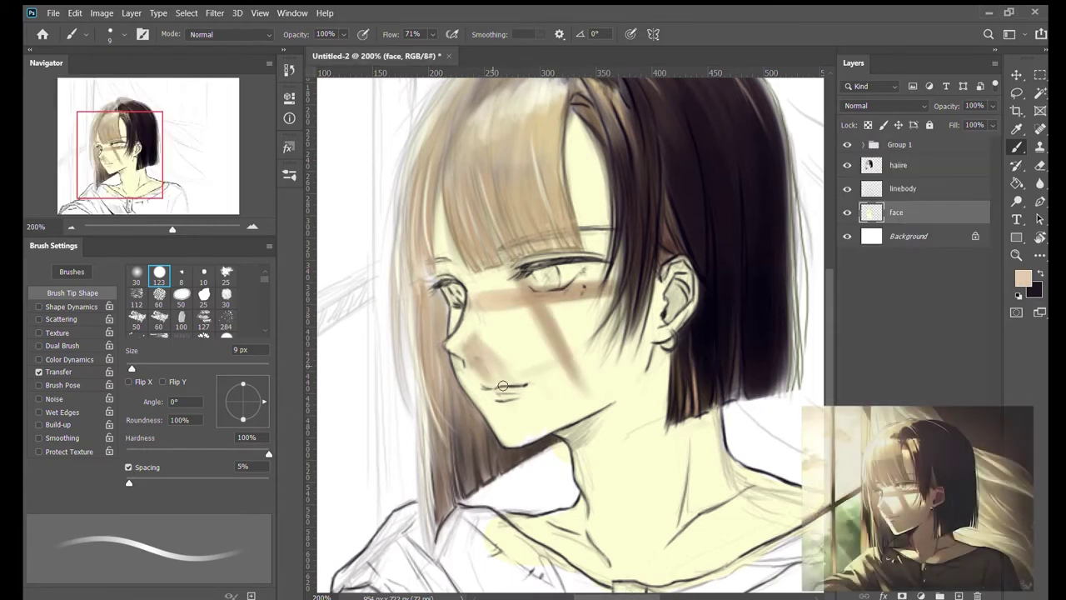
drag(656, 353, 661, 280)
Step: Shade the chin, mouth area and lower jaw in beige with a 7 px brush
scroll(600, 333, down, 1)
scroll(600, 333, left, 1)
key(bracketleft)
key(bracketleft)
key(bracketleft)
key(bracketleft)
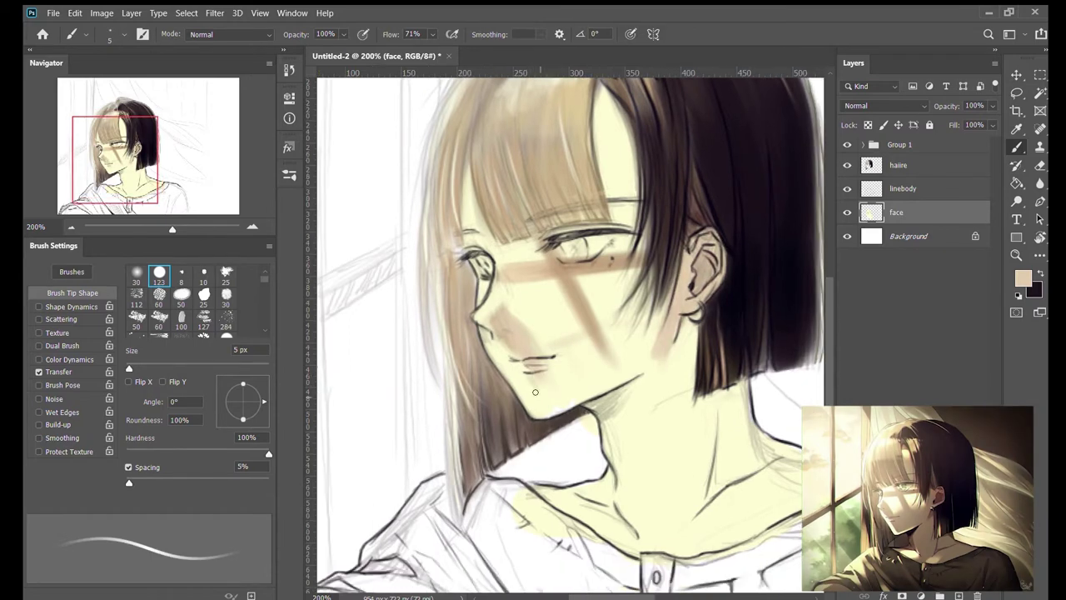
key(bracketright)
key(bracketright)
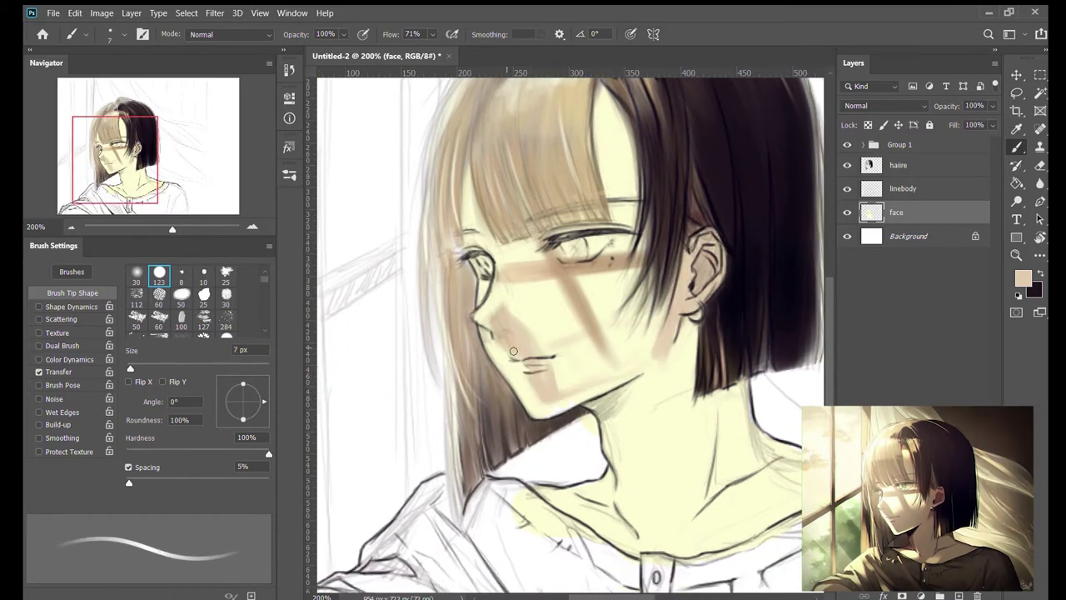
mouse_move(514, 351)
mouse_down()
mouse_move(539, 397)
mouse_move(559, 374)
mouse_move(537, 370)
mouse_move(556, 361)
mouse_move(599, 378)
mouse_move(652, 355)
mouse_move(654, 404)
mouse_up()
Step: Extend the beige shading onto the upper neck at 15 px and along the far collarbone at 7 px
key(bracketright)
key(bracketright)
key(bracketright)
key(bracketright)
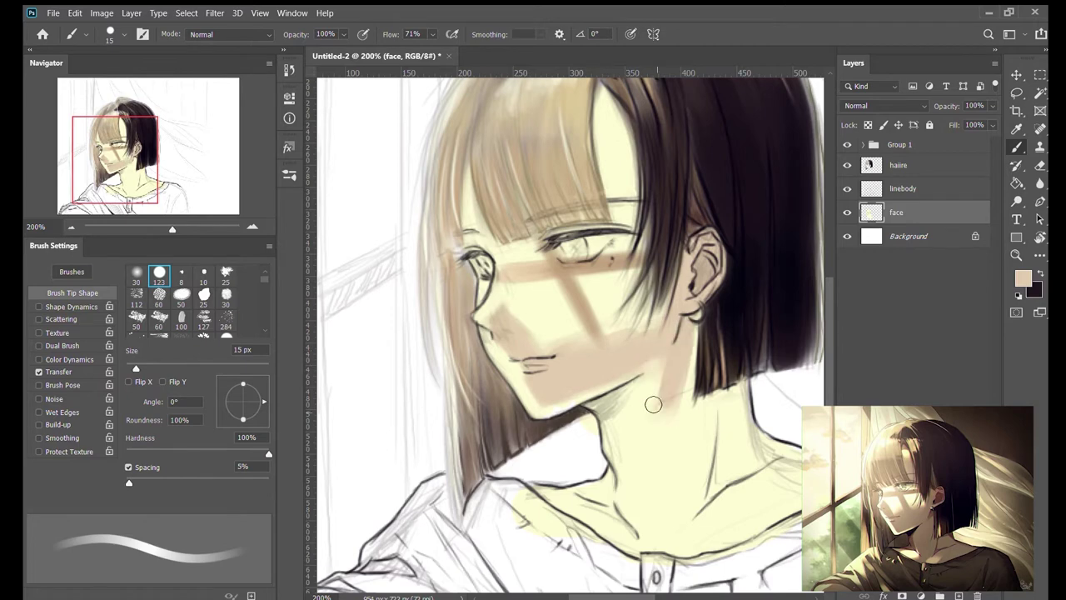
scroll(653, 404, down, 3)
key(bracketleft)
key(bracketleft)
key(bracketleft)
key(bracketleft)
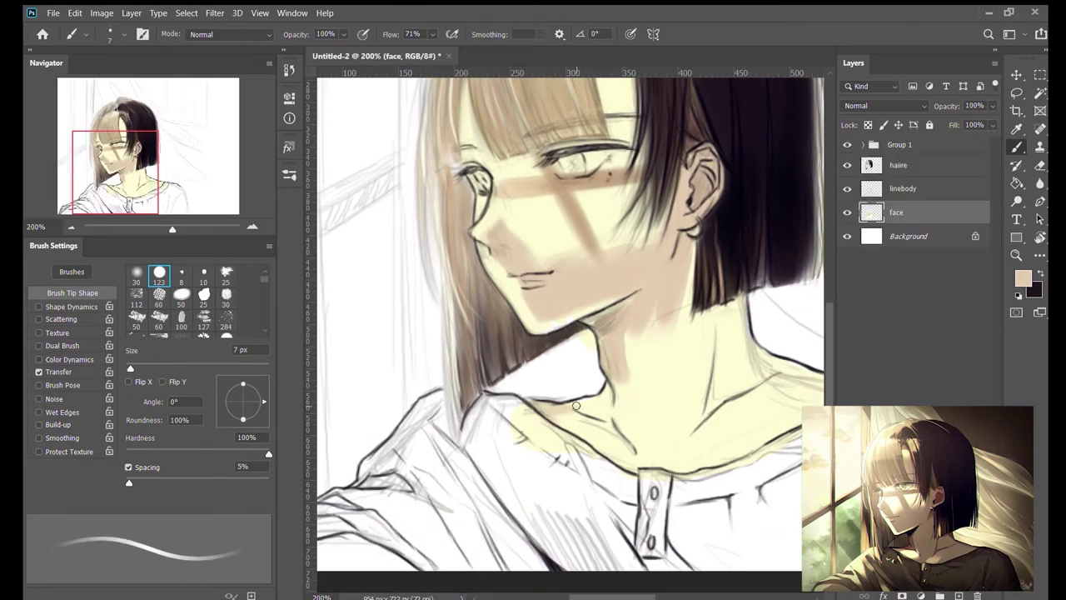
mouse_move(575, 405)
mouse_down()
mouse_move(617, 391)
mouse_move(627, 350)
mouse_move(692, 349)
mouse_move(649, 433)
mouse_up()
Step: Fill the rest of the neck and chest with flat beige using a larger hard brush
key(bracketright)
key(bracketright)
key(bracketright)
key(bracketright)
key(bracketright)
key(bracketright)
mouse_move(725, 382)
mouse_down()
mouse_move(644, 404)
mouse_move(661, 460)
mouse_move(720, 500)
mouse_up()
Step: Brush soft pale yellow light around the forehead, eyes and nose with a 25 px soft brush
key(shift+period)
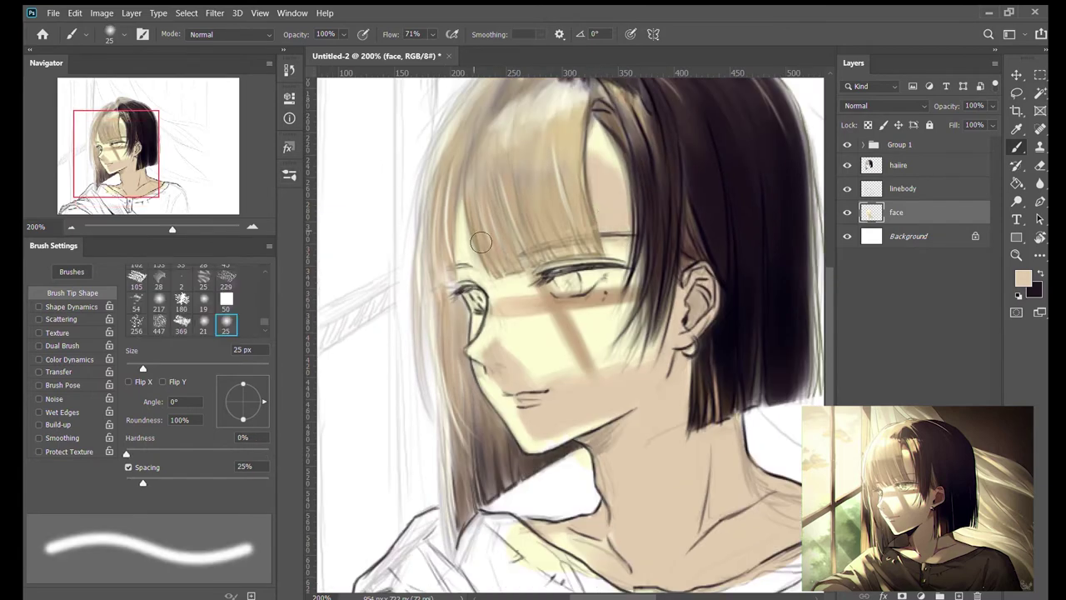
alt+click(482, 242)
alt+click(598, 143)
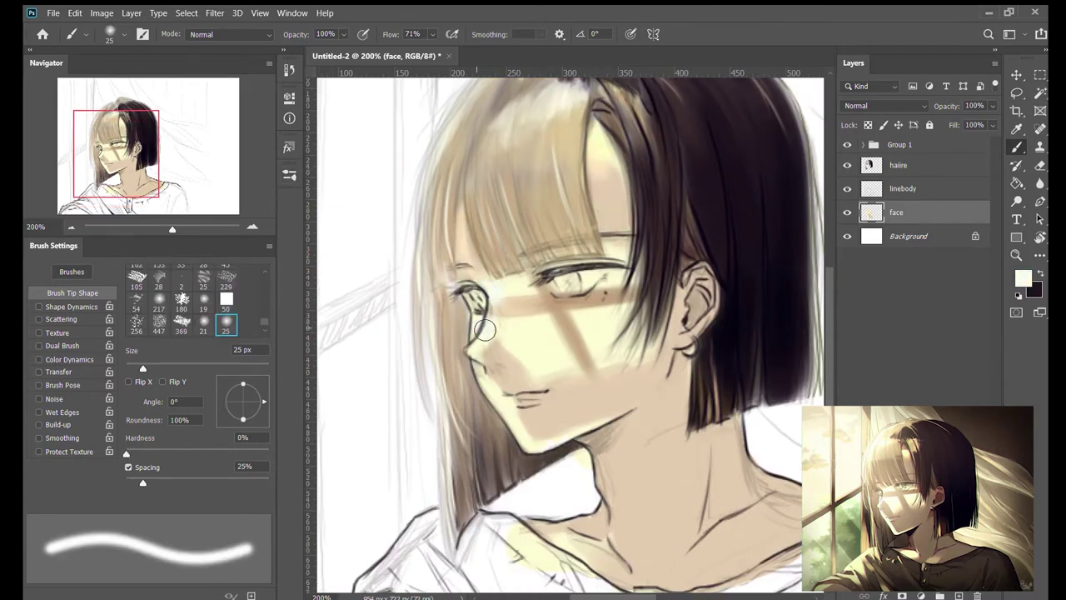
alt+click(518, 351)
key(comma)
scroll(543, 321, down, 1)
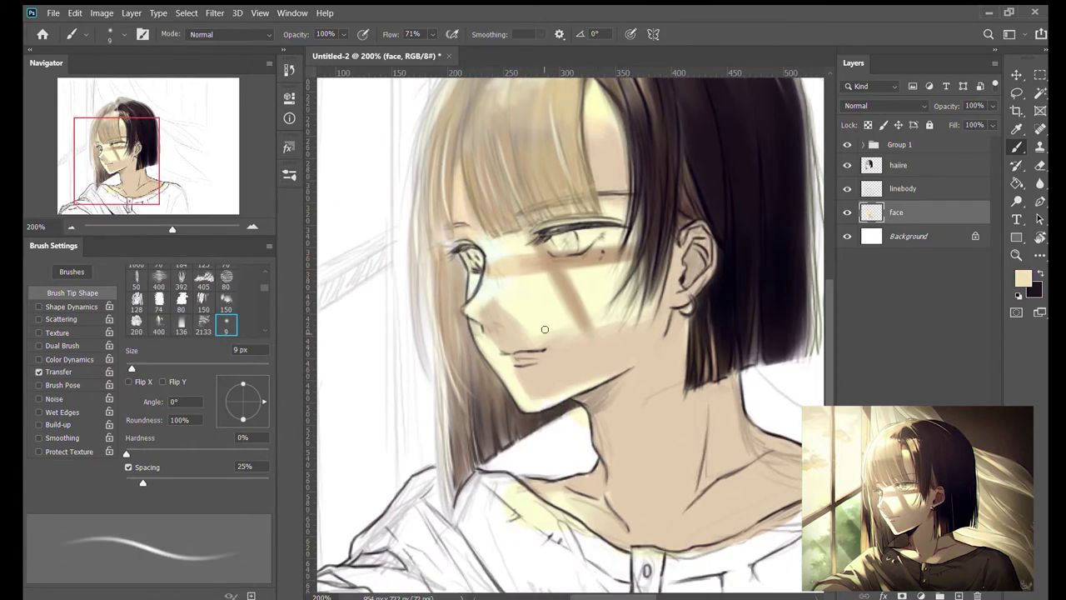
Step: Darken the lower cheek and jaw with a sampled brown using a 20 px soft brush
key(period)
alt+click(547, 345)
mouse_move(650, 318)
mouse_down()
mouse_move(646, 355)
mouse_move(599, 369)
mouse_move(590, 343)
mouse_move(531, 385)
mouse_move(594, 361)
mouse_move(543, 303)
mouse_move(550, 348)
mouse_up()
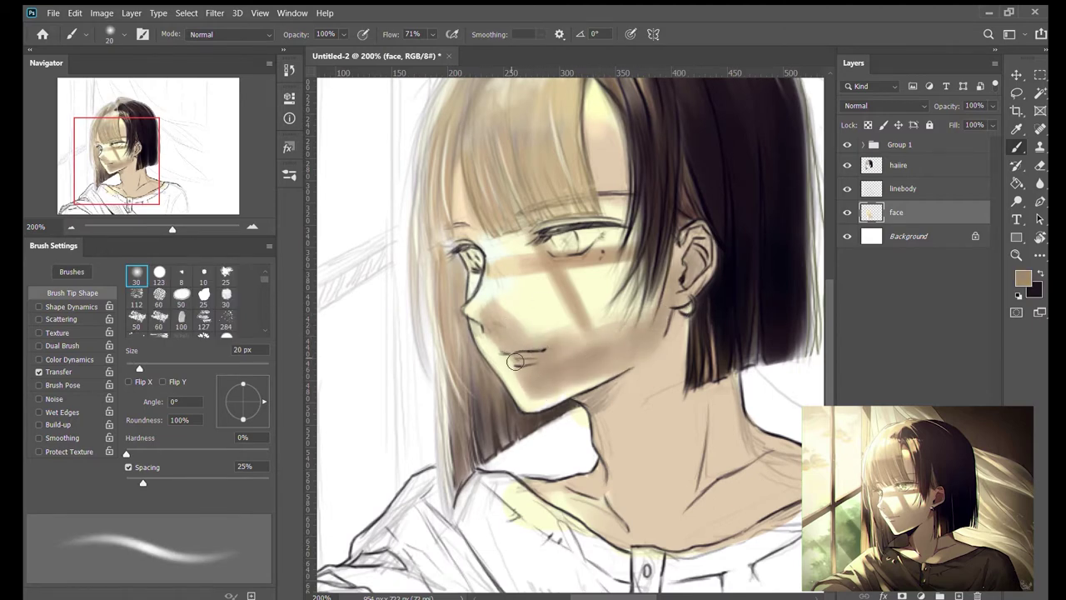
Step: Touch up the lit cheek patches around the shadow bands in sampled pale yellow with a 10 px soft brush
key(bracketleft)
key(bracketleft)
key(bracketleft)
alt+click(533, 316)
key(bracketright)
alt+click(577, 275)
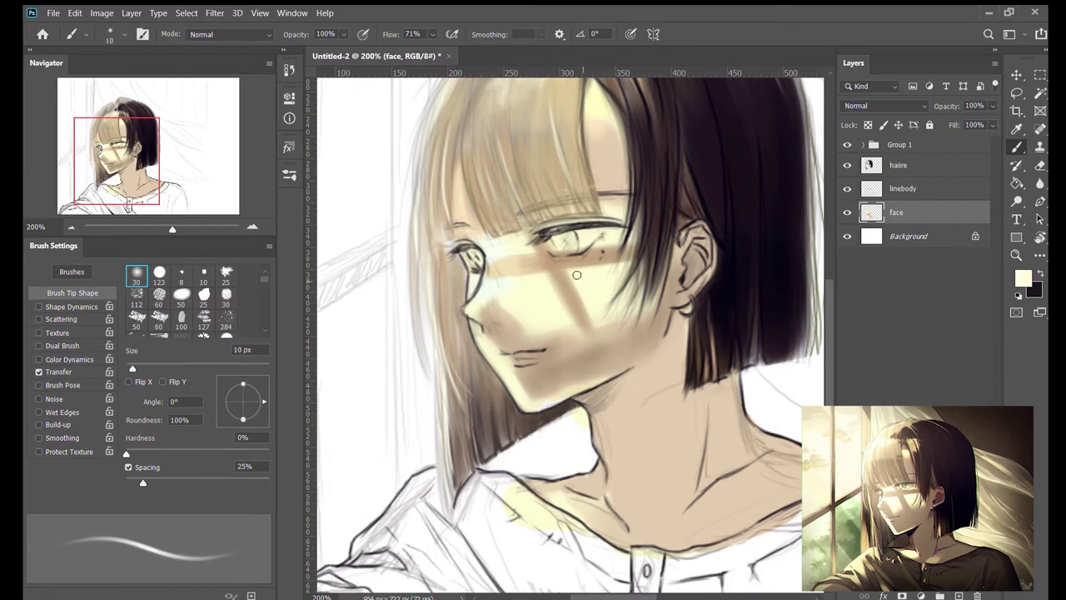
Step: Smooth the beige-brown shading across the jaw and around the mouth with a 25 px soft brush
key(comma)
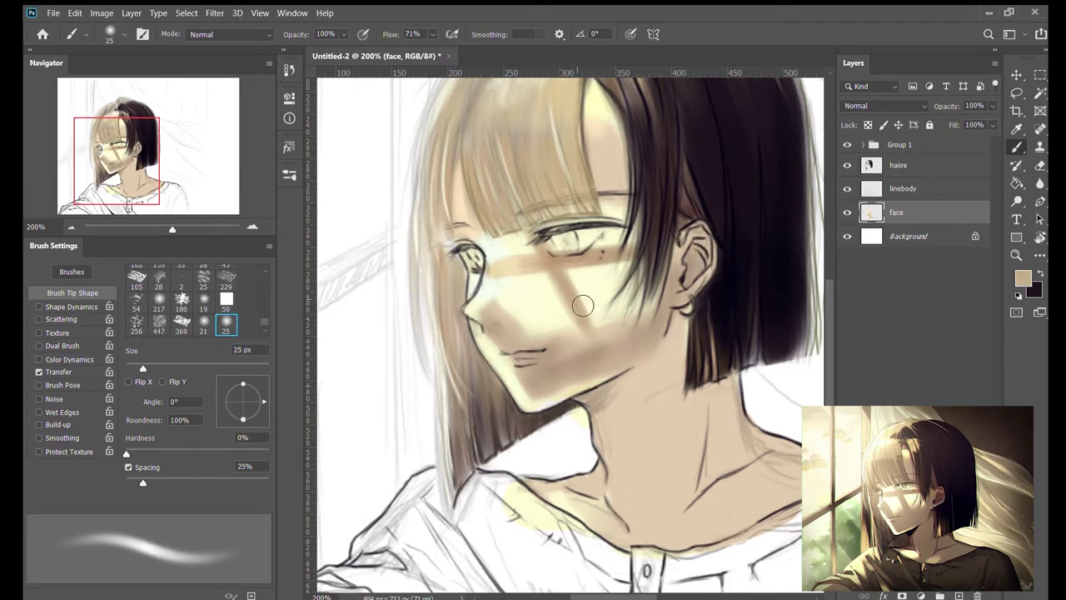
key(period)
key(comma)
alt+click(583, 358)
mouse_move(603, 359)
mouse_down()
mouse_move(616, 333)
mouse_move(535, 348)
mouse_up()
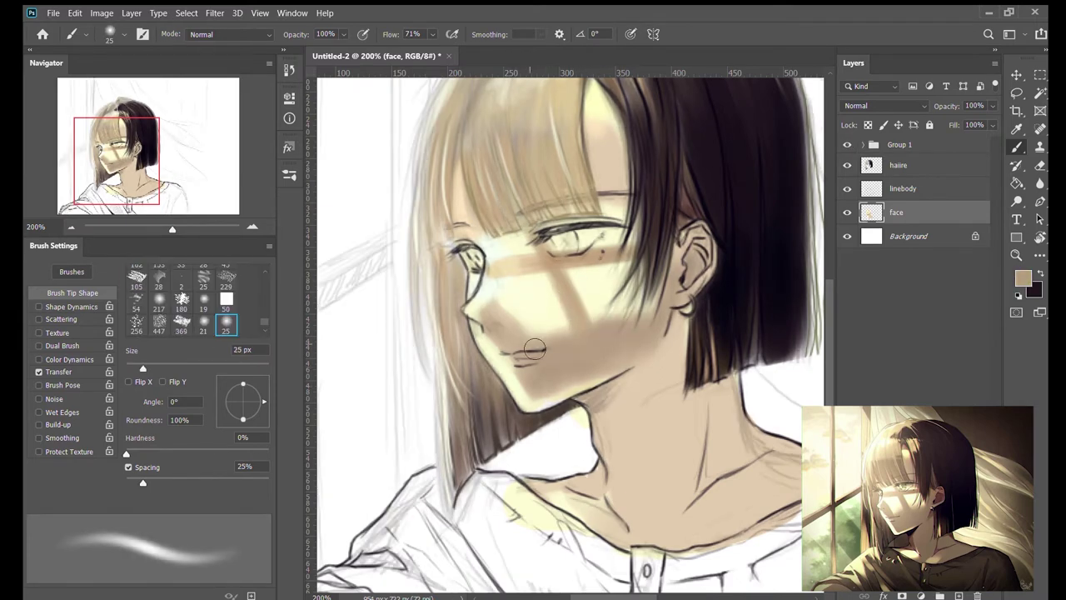
Step: Paint a near-black shadow under the chin with a hard brush and refine its edge along the jawline at 2 px
key(comma)
key(ctrl+plus)
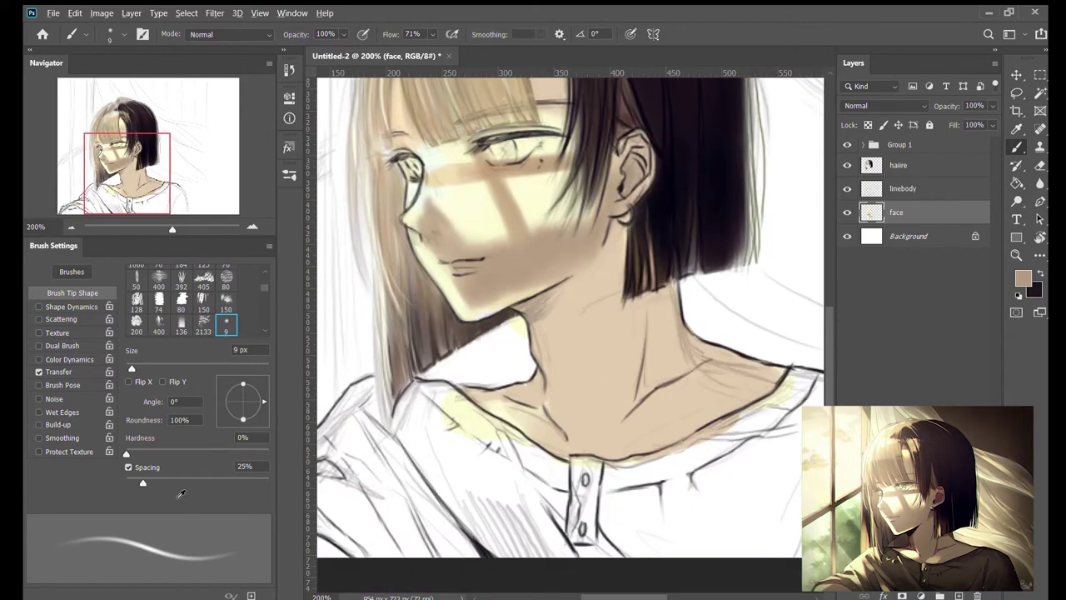
alt+click(526, 311)
key(ctrl+plus)
key(period)
drag(499, 250, 567, 308)
key(bracketleft)
key(bracketleft)
key(bracketleft)
key(bracketleft)
key(bracketleft)
key(bracketleft)
key(bracketleft)
mouse_move(604, 294)
mouse_down()
mouse_move(554, 354)
mouse_move(550, 332)
mouse_move(510, 334)
mouse_move(562, 347)
mouse_move(604, 287)
mouse_up()
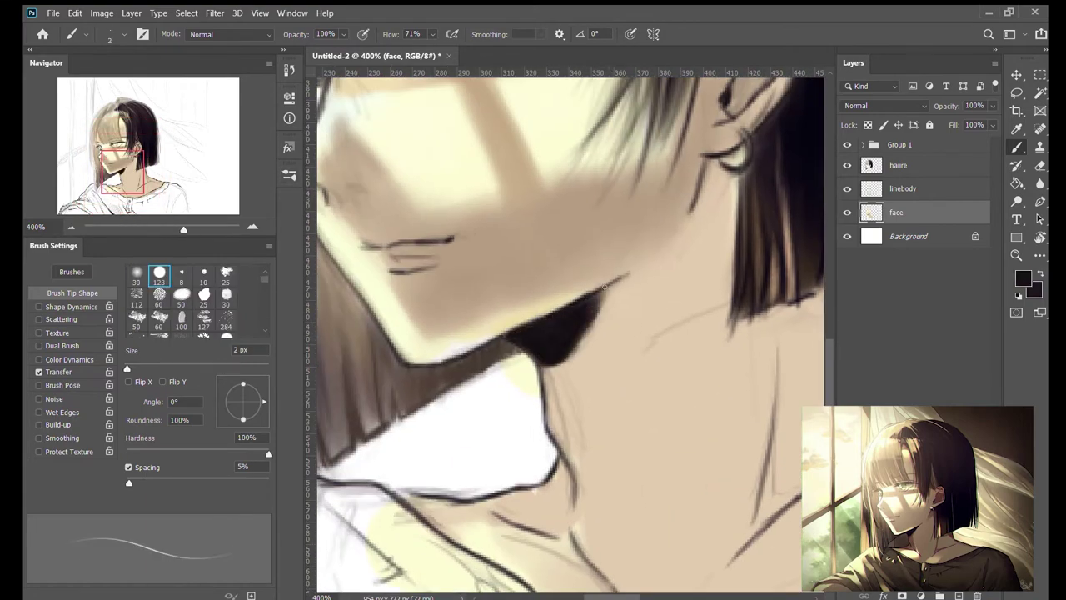
Step: Block in brown shading inside the ear and behind the jaw below the earlobe with a small hard brush
alt+click(674, 203)
key(bracketright)
key(bracketright)
key(bracketright)
mouse_move(721, 163)
mouse_down()
mouse_move(691, 238)
mouse_move(721, 204)
mouse_move(696, 233)
mouse_move(708, 216)
mouse_up()
drag(725, 205, 680, 243)
drag(700, 167, 632, 325)
drag(679, 188, 662, 232)
mouse_move(696, 200)
mouse_down()
mouse_move(688, 240)
mouse_move(708, 175)
mouse_move(663, 267)
mouse_up()
Step: Build up the ear's rim and inner folds with sampled brown skin tones
alt+click(691, 152)
mouse_move(708, 143)
mouse_down()
mouse_move(675, 167)
mouse_move(659, 204)
mouse_up()
mouse_move(709, 137)
mouse_down()
mouse_move(687, 155)
mouse_move(671, 279)
mouse_up()
alt+click(637, 267)
drag(659, 181, 641, 244)
drag(672, 165, 667, 179)
Step: Refine the dark reddish-brown hollow and lower edge of the ear with a 3 px brush
alt+click(670, 242)
key(bracketleft)
key(bracketleft)
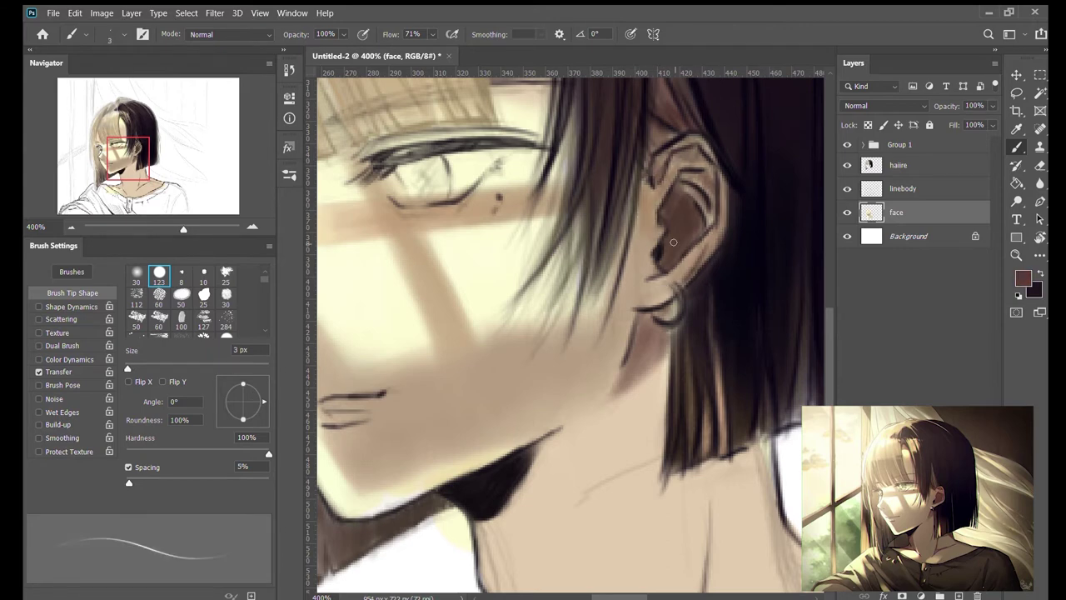
alt+click(658, 275)
mouse_move(683, 250)
mouse_down()
mouse_move(625, 312)
mouse_move(674, 292)
mouse_up()
drag(650, 229, 638, 277)
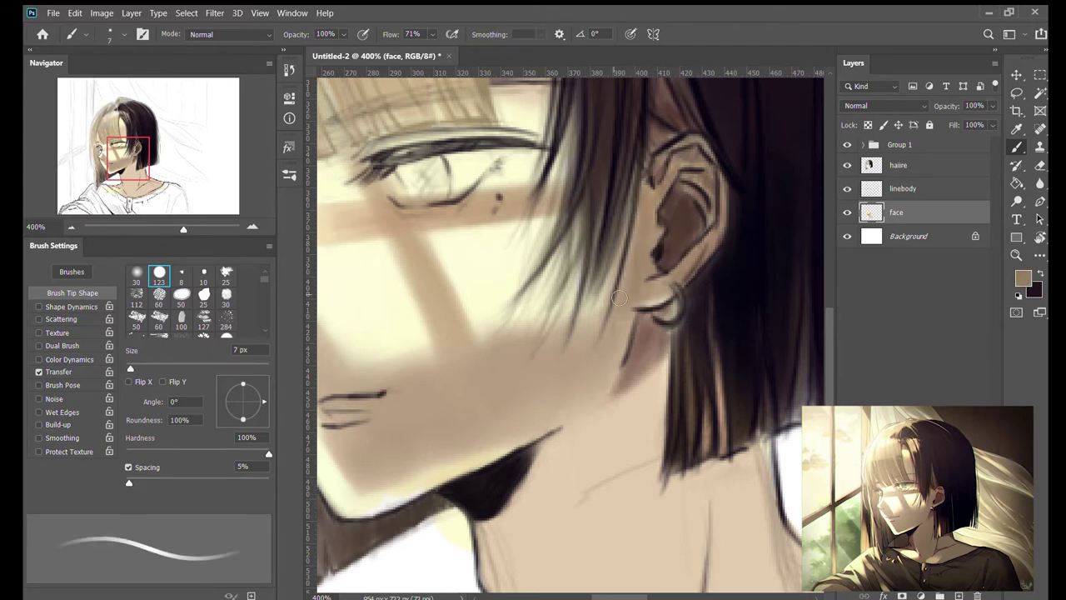
Step: Blend a tan-brown shadow along the jaw below the ear with a 7 px brush
drag(625, 325, 591, 383)
key(bracketright)
key(bracketright)
key(bracketright)
key(bracketright)
key(bracketright)
key(ctrl+minus)
key(ctrl+minus)
Step: Create a new layer named ao directly above the Background layer
click(908, 236)
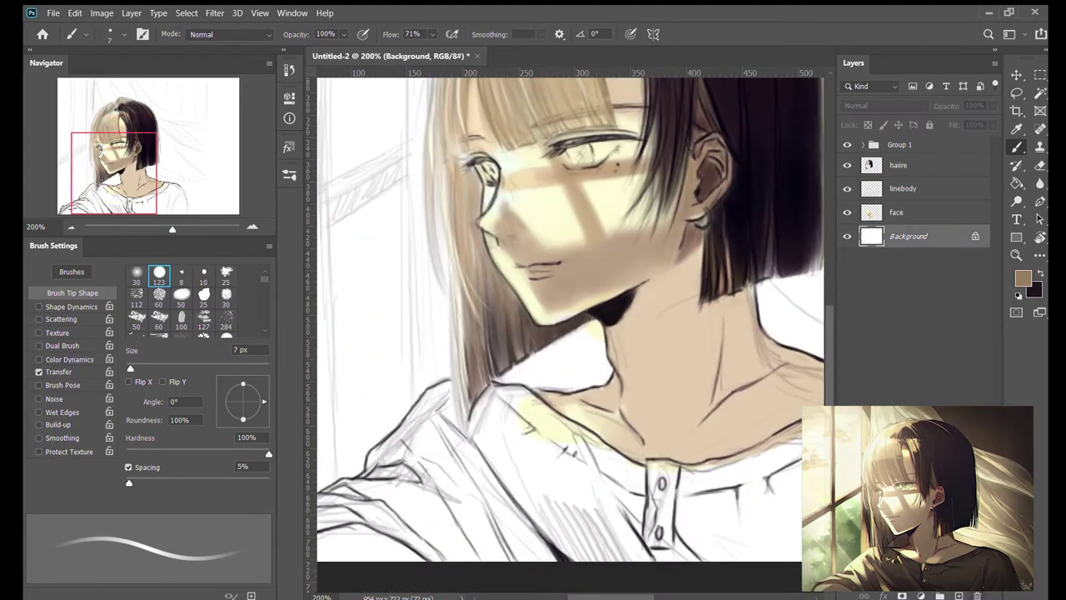
click(959, 596)
double_click(894, 236)
text(ao)
key(Return)
Step: Hide the Group 1 sketch and block in the near sleeve in dark brown with a 25 px brush
scroll(567, 333, down, 5)
key(bracketright)
key(bracketright)
key(bracketright)
key(bracketright)
drag(667, 279, 515, 366)
click(847, 145)
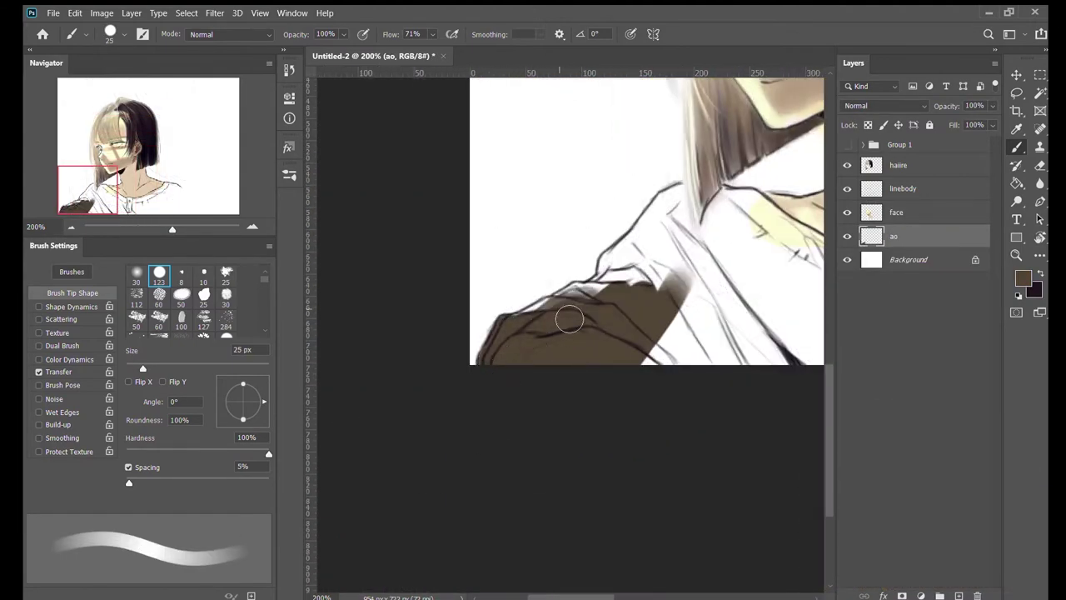
mouse_move(572, 309)
mouse_down()
mouse_move(641, 242)
mouse_move(750, 192)
mouse_move(723, 348)
mouse_move(554, 447)
mouse_move(626, 334)
mouse_up()
Step: Erase the skin colour spilling onto the shirt's shoulder and continue the dark brown fill over the shoulder and chest
key(alt+bracketright)
key(e)
key(alt+bracketleft)
key(b)
drag(608, 375, 671, 450)
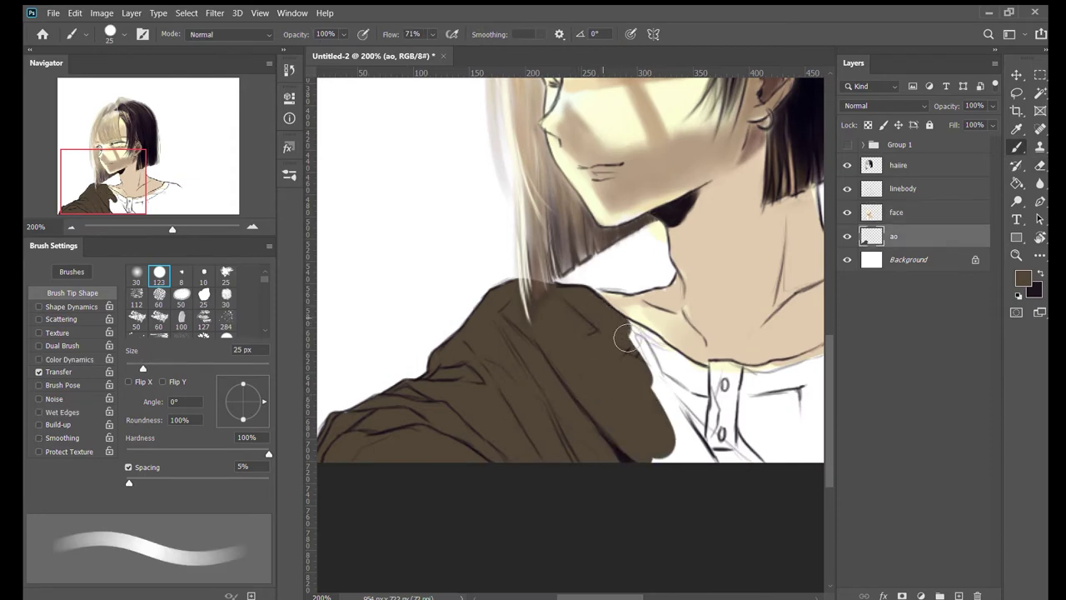
Step: Fill the shirt's front, neckline edge and opposite shoulder in the same dark brown at 25 px
drag(621, 329, 738, 421)
drag(708, 333, 572, 460)
drag(637, 383, 799, 470)
drag(733, 500, 669, 477)
drag(679, 487, 559, 558)
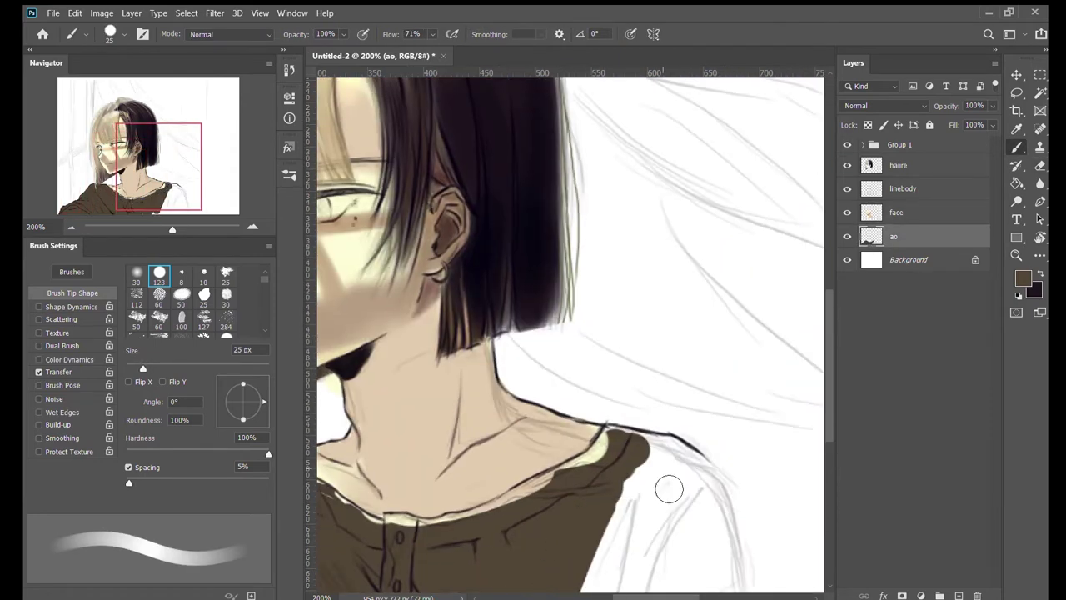
drag(669, 488, 659, 504)
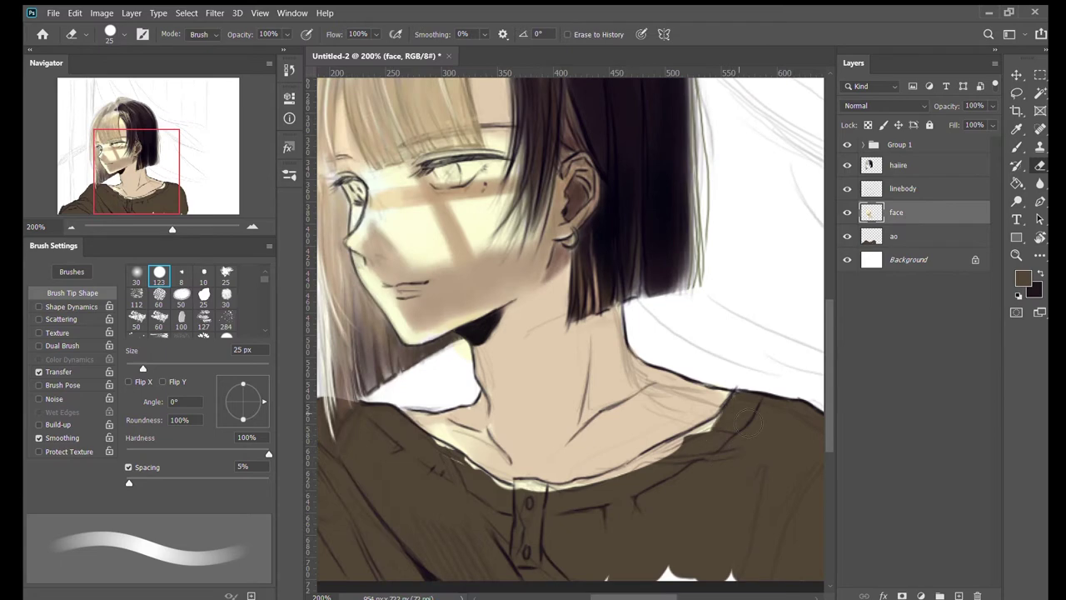
Step: Erase the skin colour overlapping the shirt neckline on the face layer and return to the ao layer
drag(646, 467, 729, 425)
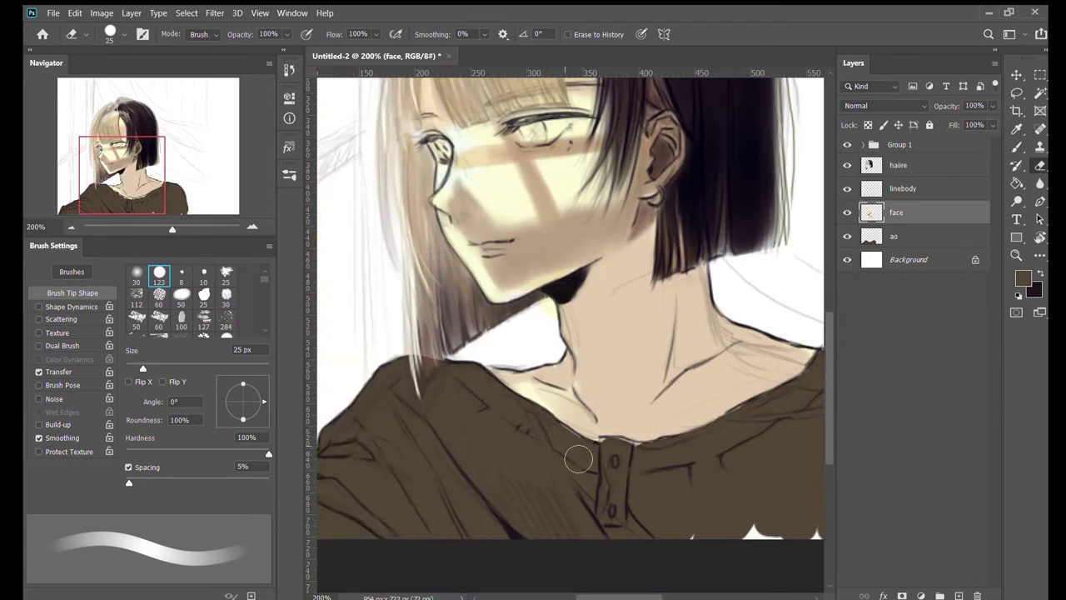
click(896, 237)
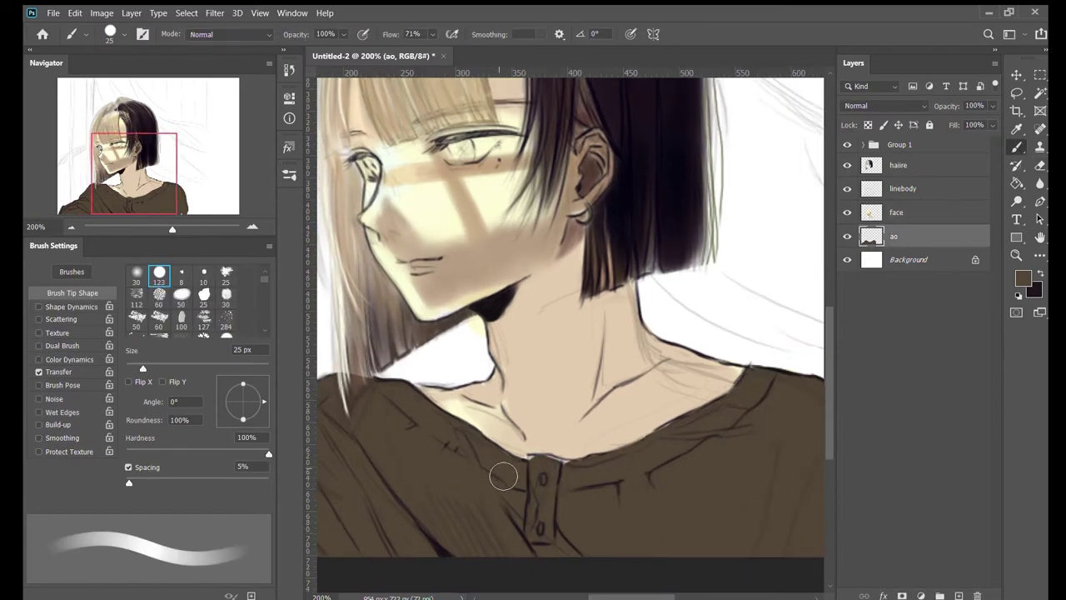
Step: Paint darker brown shadows down the shirt's shoulder fold, lower chest and button placket with a 7 px soft brush
key(bracketleft)
key(bracketleft)
key(bracketleft)
key(bracketleft)
key(bracketleft)
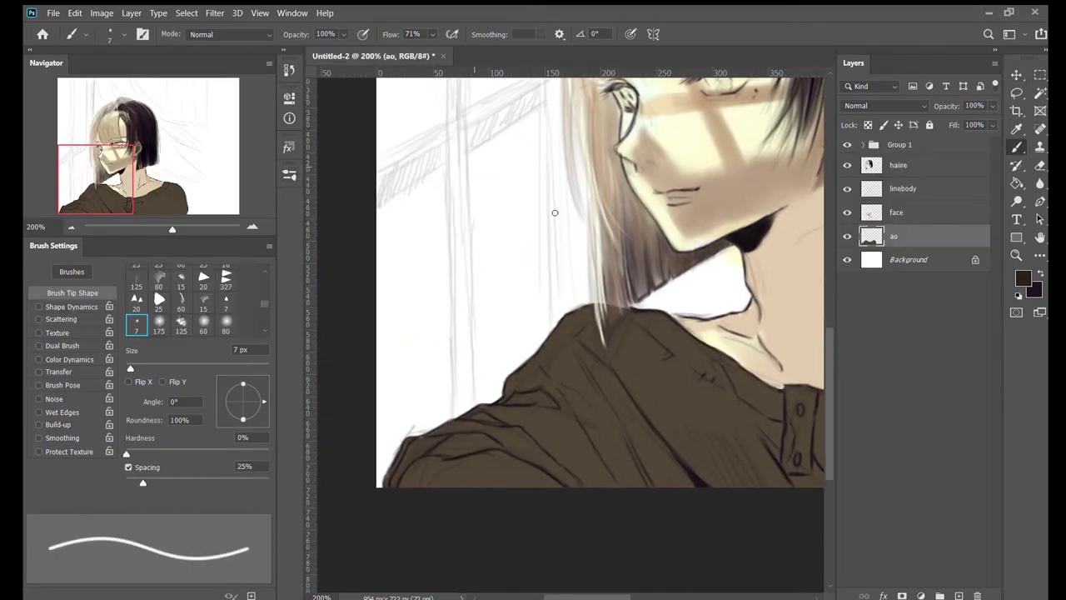
mouse_move(672, 439)
mouse_down()
mouse_move(614, 506)
mouse_move(647, 446)
mouse_up()
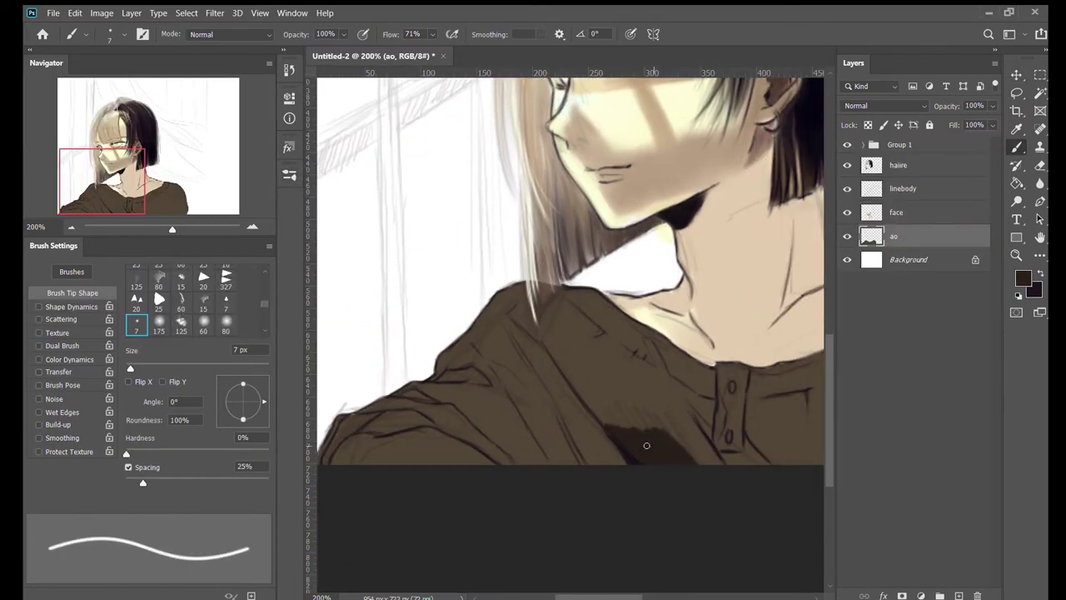
mouse_move(516, 320)
mouse_down()
mouse_move(575, 379)
mouse_move(704, 466)
mouse_move(574, 458)
mouse_up()
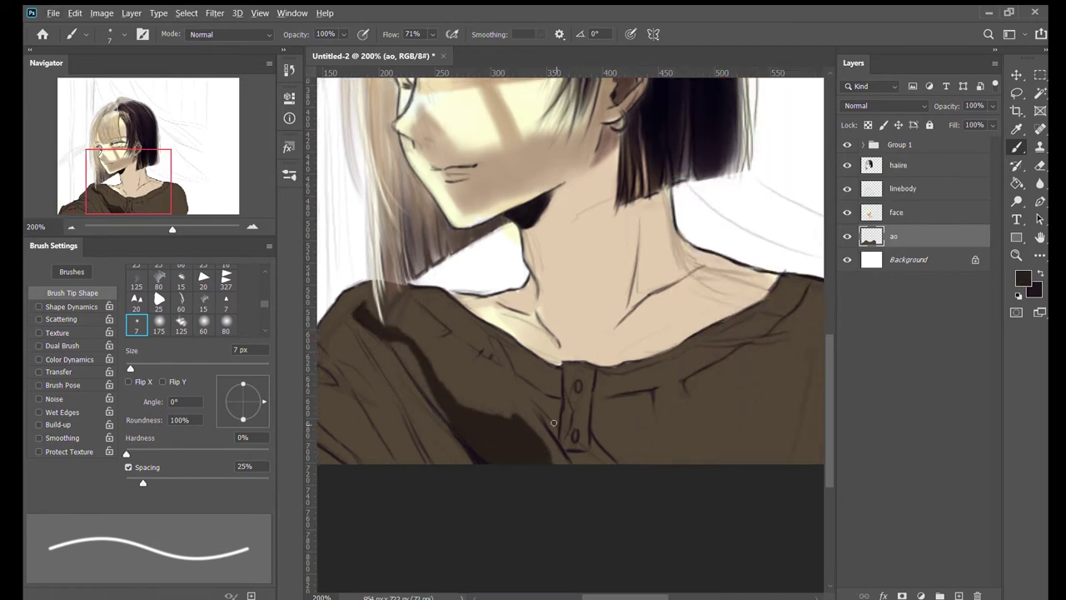
drag(509, 347, 525, 394)
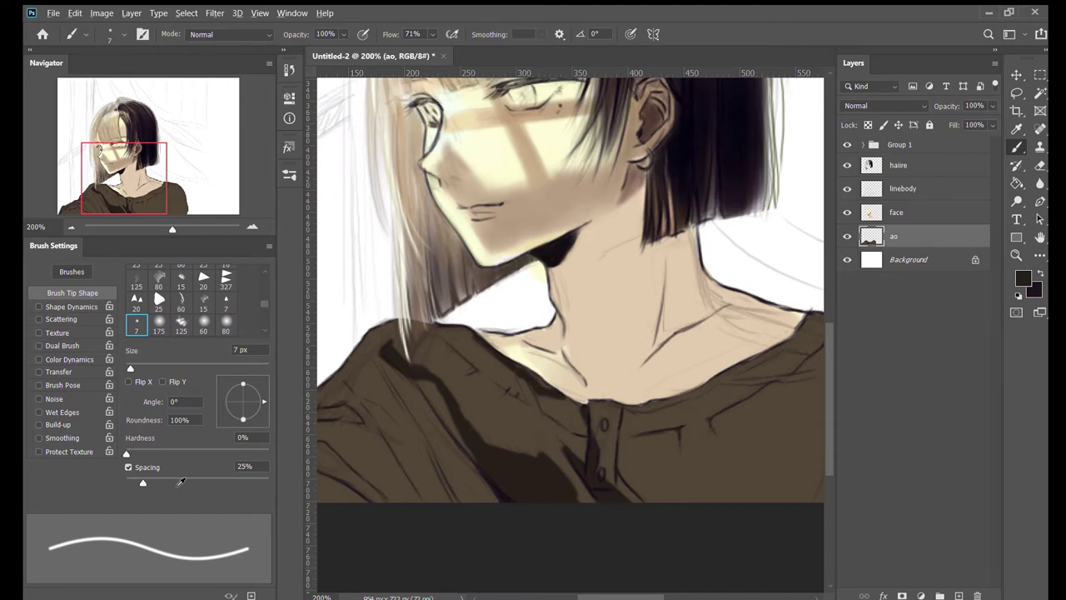
drag(560, 396, 503, 336)
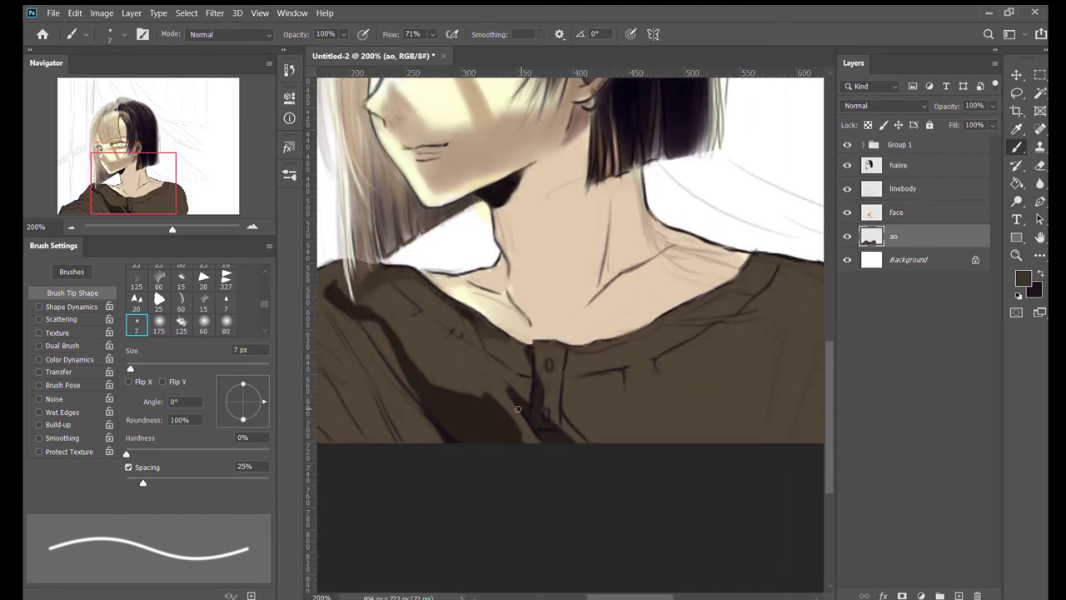
Step: Blend softer dark brown shading across the chest between the shoulder fold and the placket at 15 px
key(.)
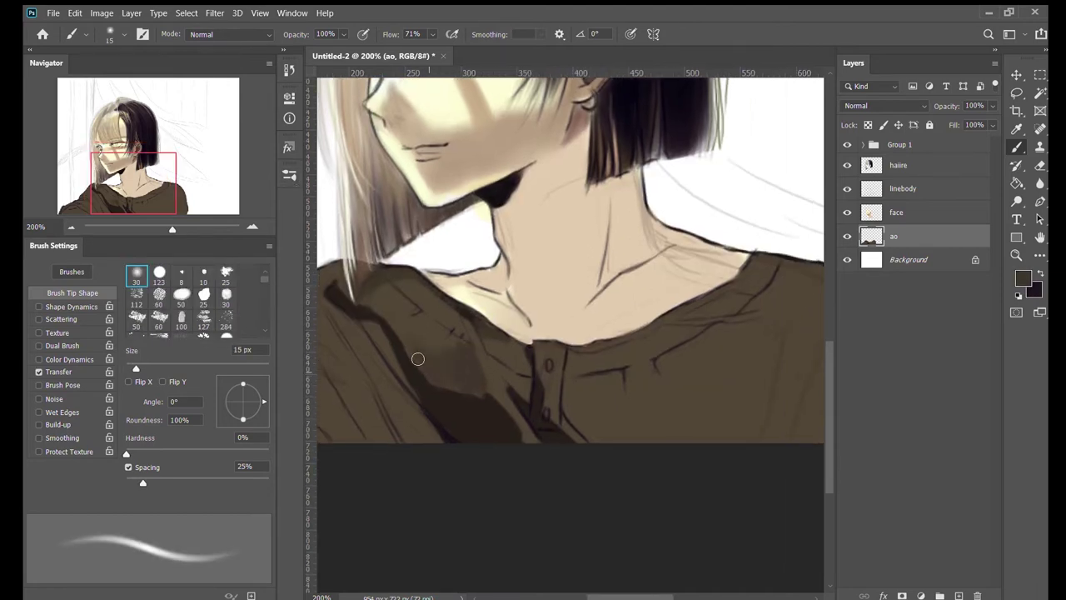
drag(394, 327, 457, 331)
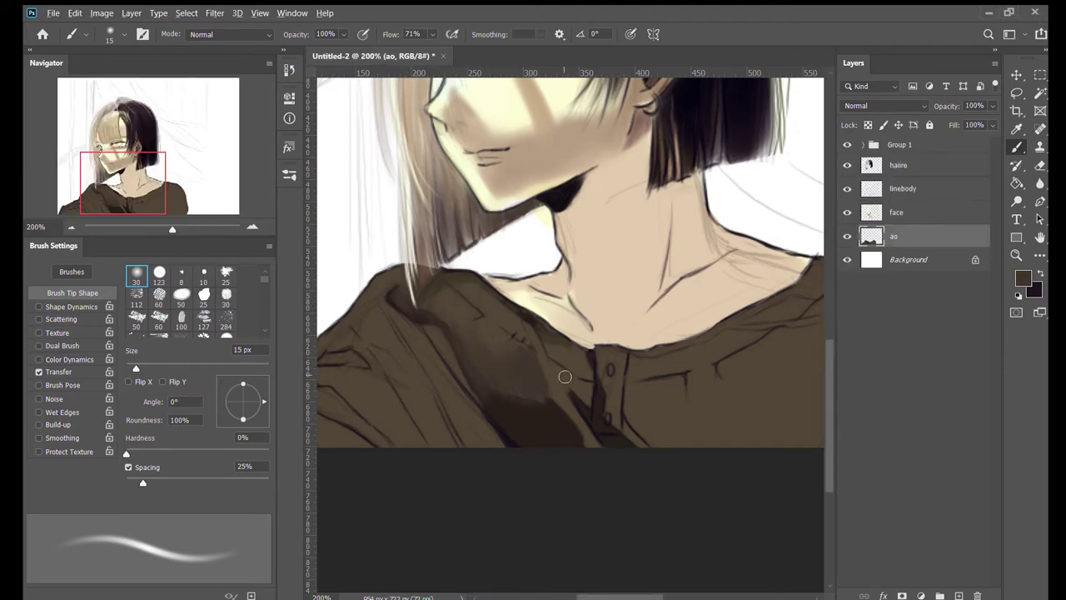
drag(565, 377, 616, 328)
Step: Add thin dark brown fold shadows on the sleeve beside the main chest fold with an 8 px soft brush
key(bracketleft)
key(bracketleft)
key(bracketleft)
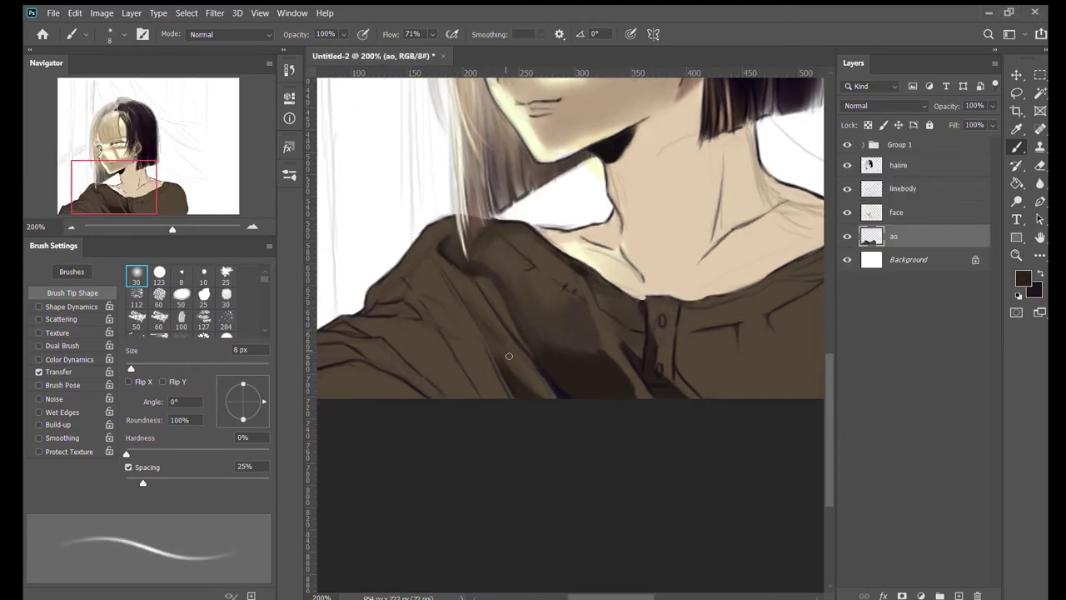
drag(509, 356, 571, 395)
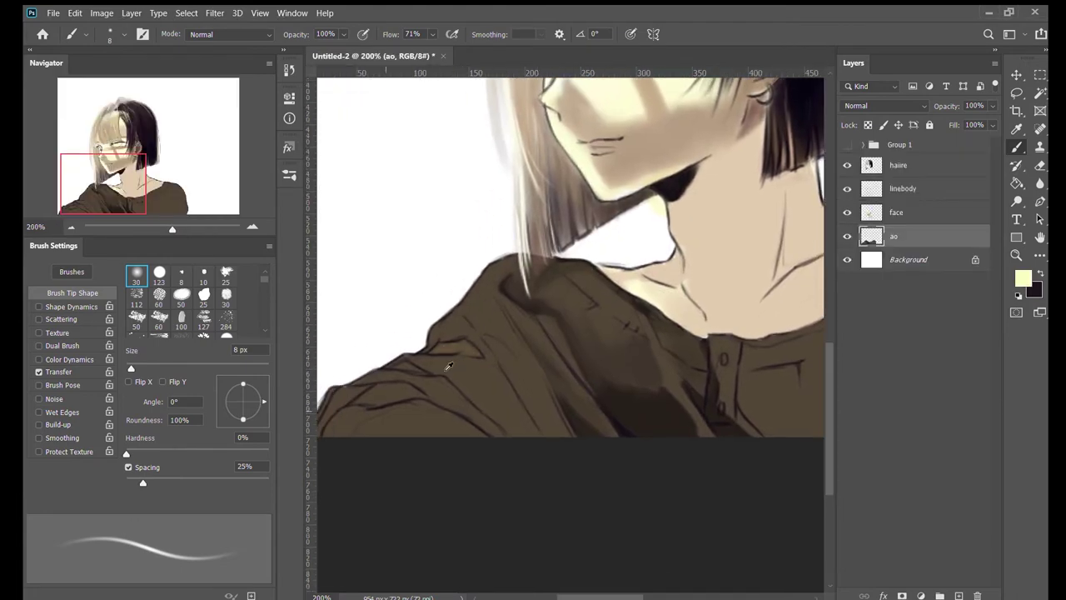
Step: Paint pale yellow sunlight on the raised shoulder and along the upper sleeve folds with an 8 px soft brush
mouse_move(449, 366)
mouse_down()
mouse_move(466, 304)
mouse_move(500, 268)
mouse_move(525, 261)
mouse_up()
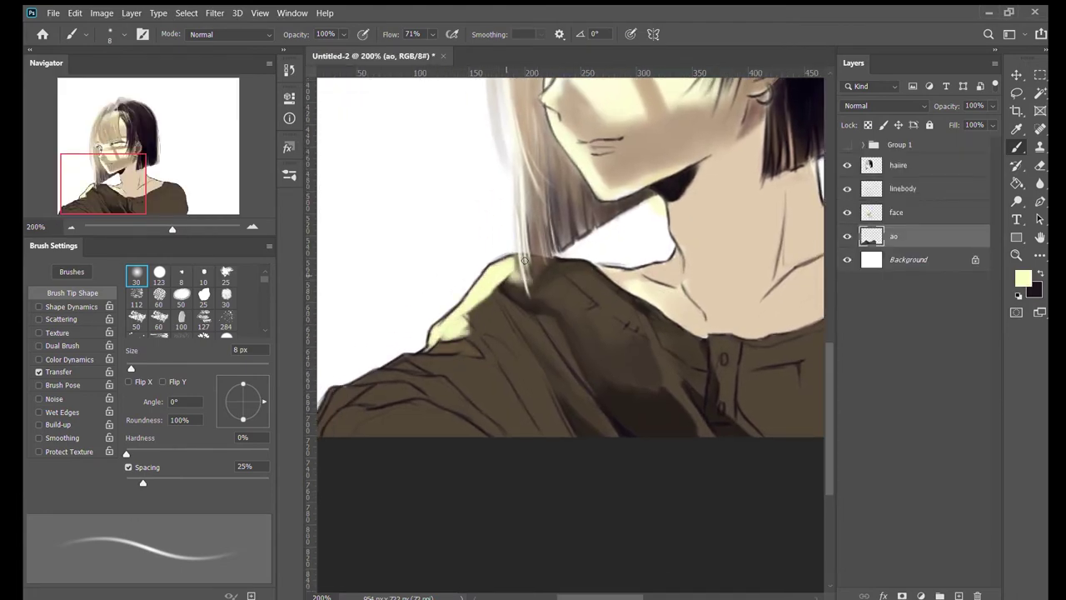
key(period)
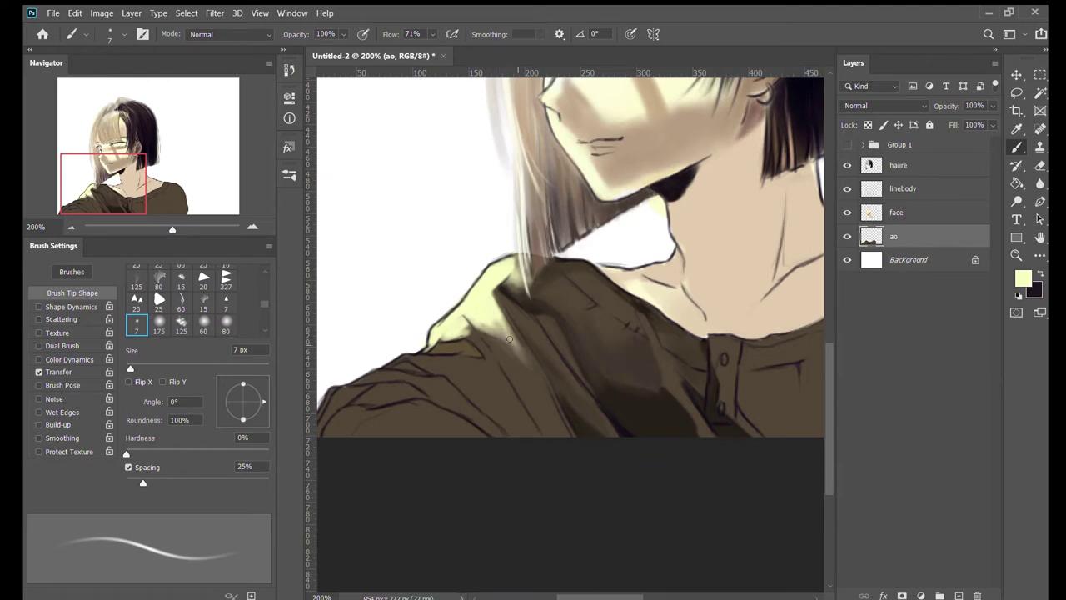
key(comma)
drag(353, 380, 459, 356)
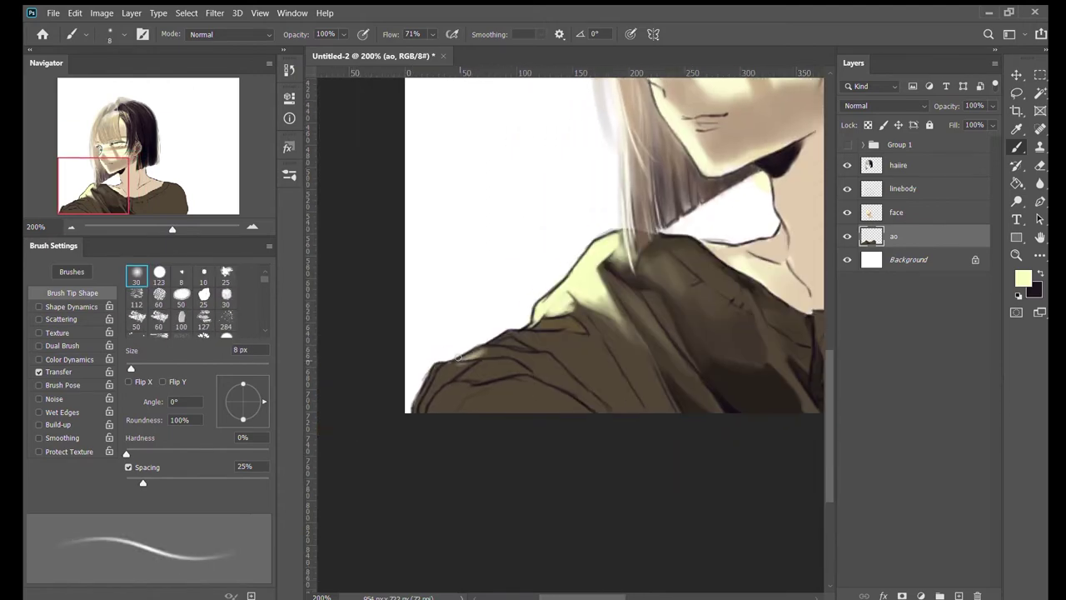
key(period)
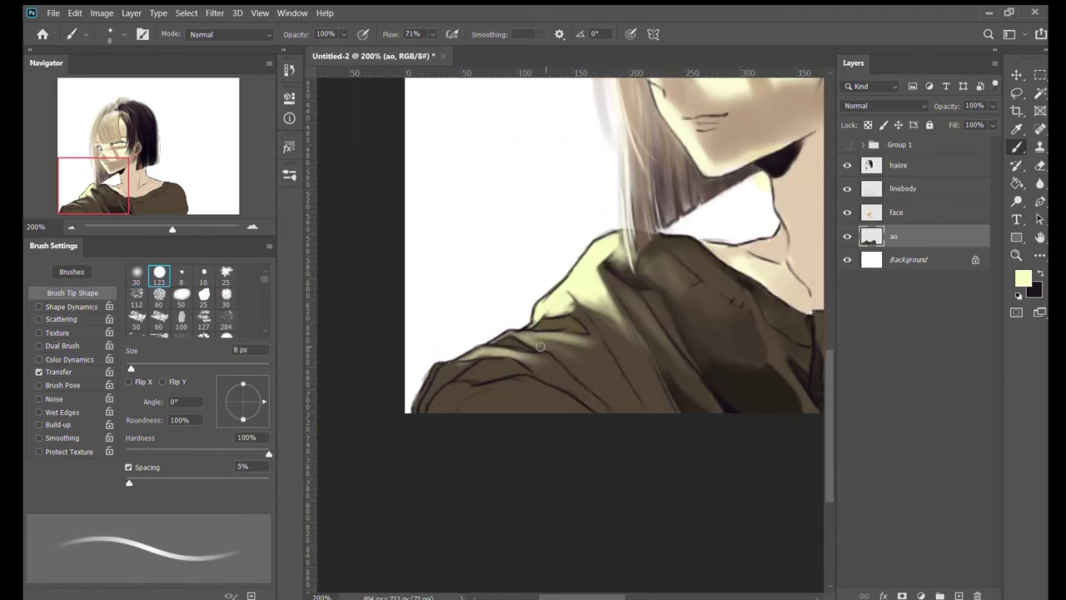
mouse_move(583, 308)
mouse_down()
mouse_move(575, 366)
mouse_move(534, 367)
mouse_move(555, 333)
mouse_move(457, 365)
mouse_move(575, 342)
mouse_up()
Step: Paint sampled olive and muted brown tones over the lower sleeve folds with a hard round brush between 3 and 8 px
alt+click(466, 350)
drag(517, 370, 612, 350)
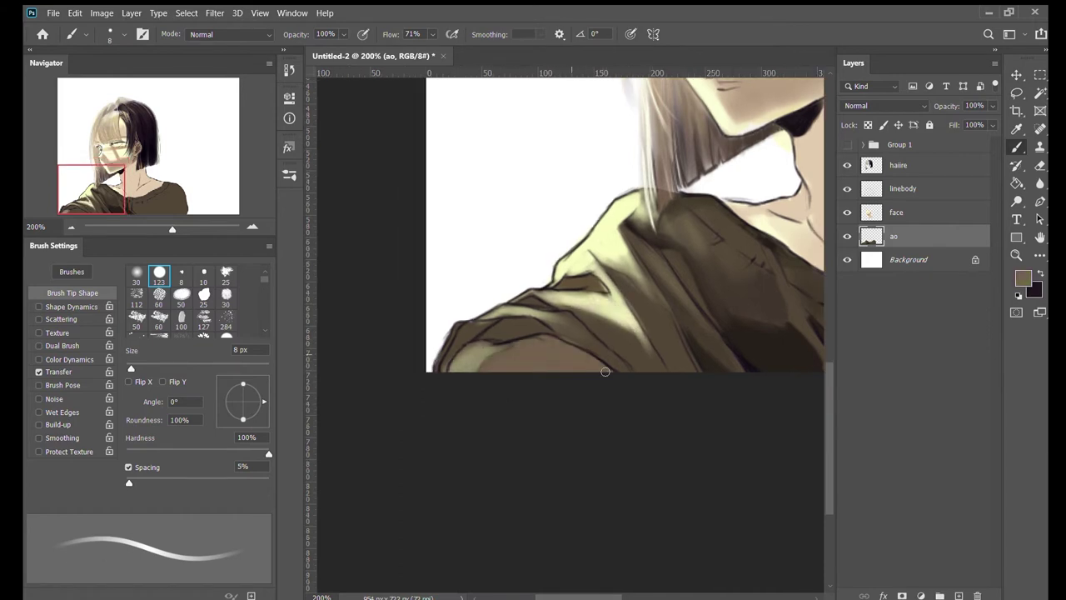
alt+click(467, 350)
drag(449, 366, 512, 342)
key(bracketleft)
key(bracketleft)
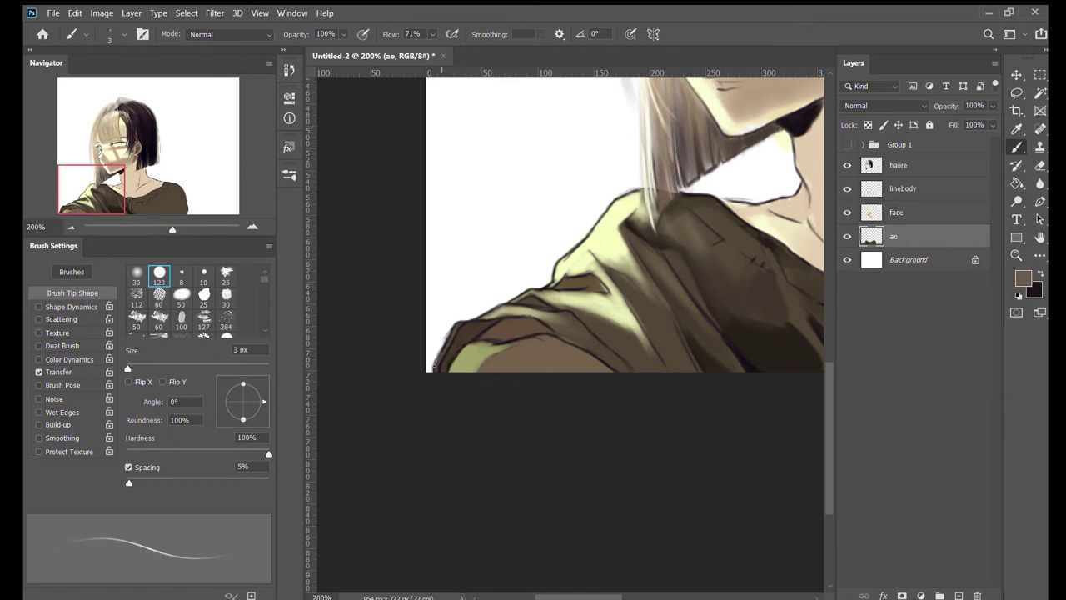
alt+click(504, 305)
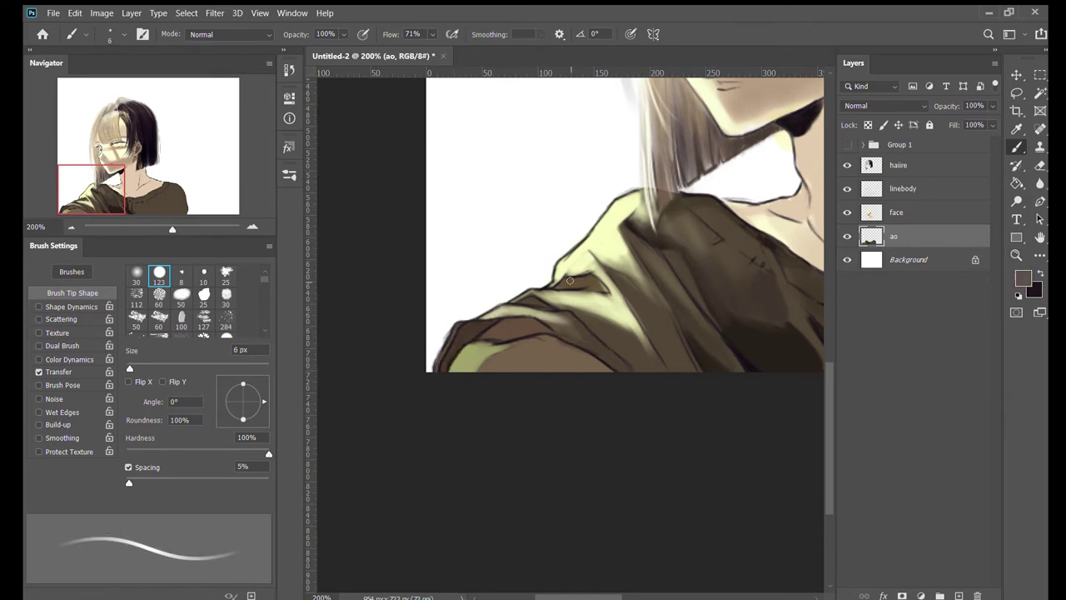
drag(531, 299, 487, 372)
Step: Blend sampled olive-yellow tones between the sleeve's sunlit areas and fold shadows with a 9 px hard round brush
key(bracketright)
key(bracketright)
key(bracketright)
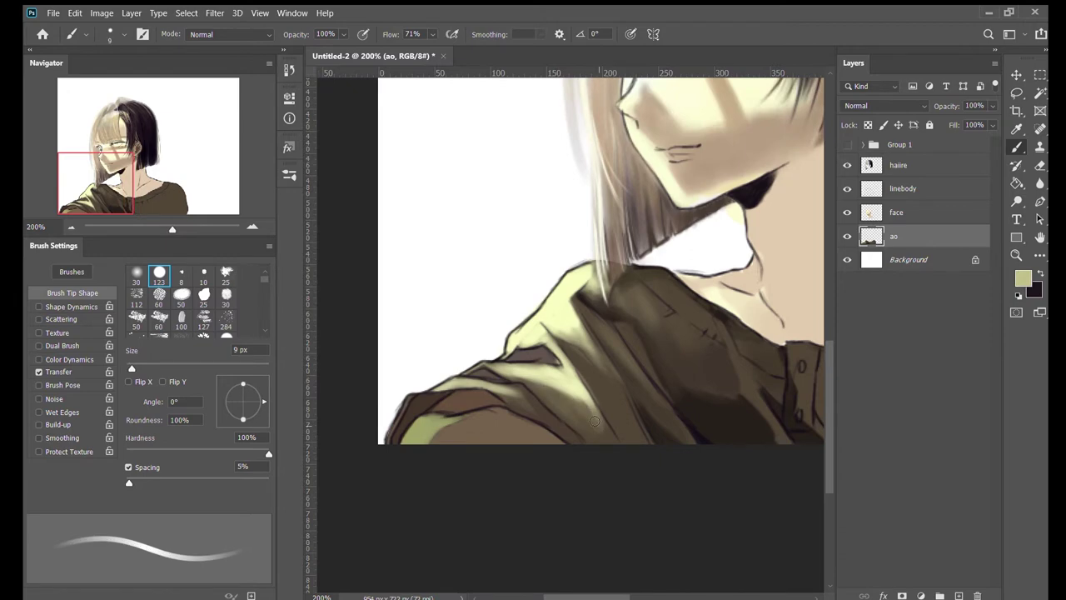
drag(559, 344, 522, 386)
alt+click(521, 386)
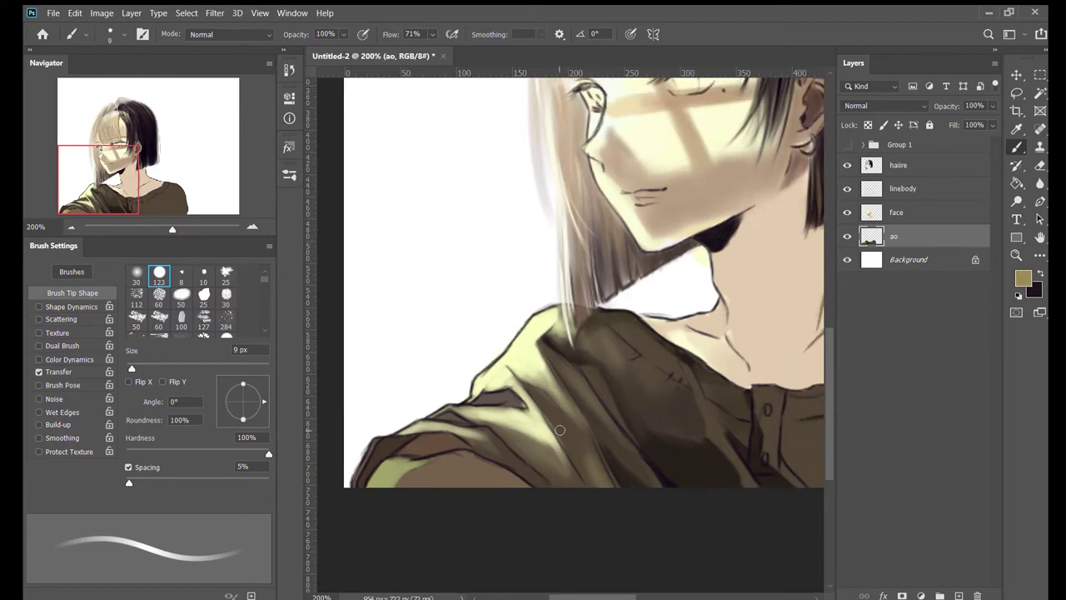
drag(560, 430, 381, 397)
Step: Add peach accents to the placket opening, the buttons and the small chest creases with a 4 px brush
key(bracketleft)
key(bracketleft)
key(bracketleft)
key(bracketleft)
key(bracketleft)
alt+click(505, 337)
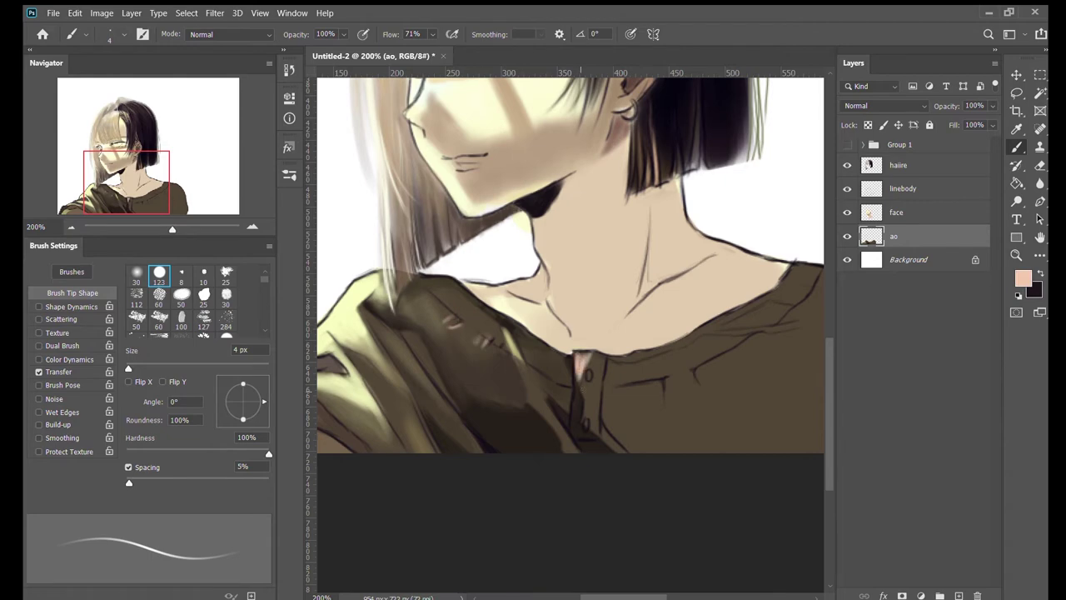
Step: Paint dark brown shadows along the neckline and a long fold below the far shoulder with a 6 px brush
key(bracketright)
key(bracketright)
mouse_move(602, 353)
mouse_down()
mouse_move(681, 345)
mouse_move(793, 278)
mouse_up()
mouse_move(793, 278)
mouse_down()
mouse_move(722, 316)
mouse_move(745, 308)
mouse_move(812, 323)
mouse_move(754, 475)
mouse_up()
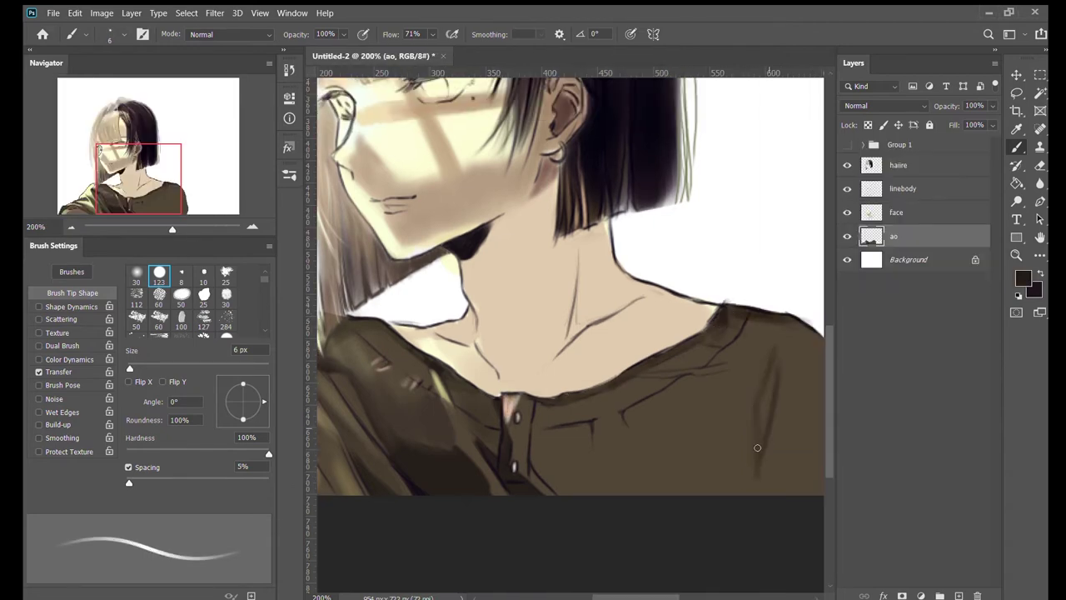
drag(779, 357, 752, 473)
Step: Add thin dark fold lines to the lower shirt front and the far sleeve with a 3 px hard round brush
key(bracketleft)
key(bracketleft)
key(bracketleft)
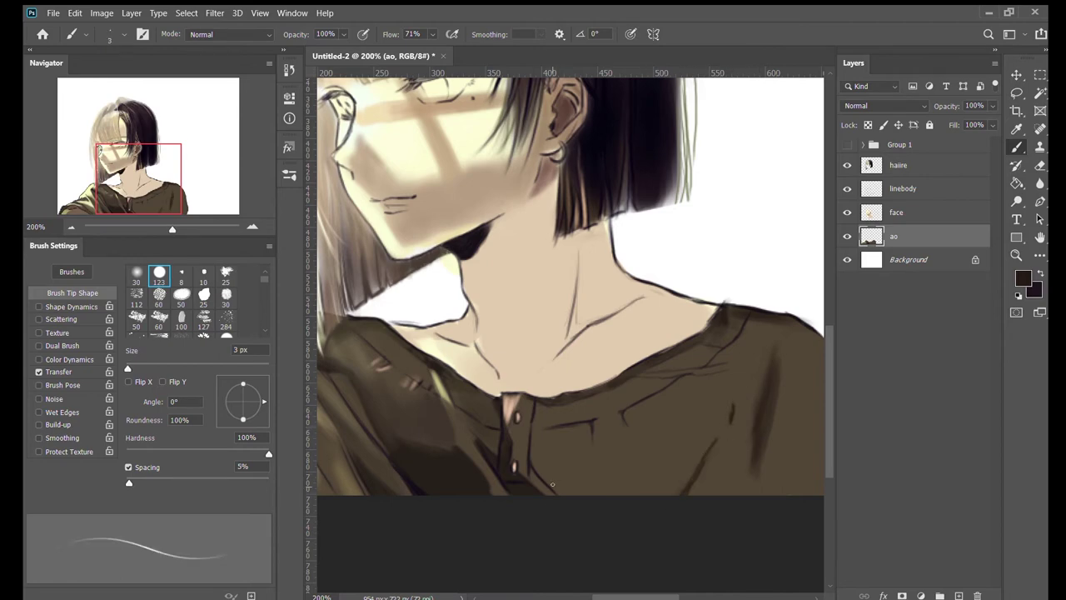
key(bracketright)
key(bracketright)
key(bracketright)
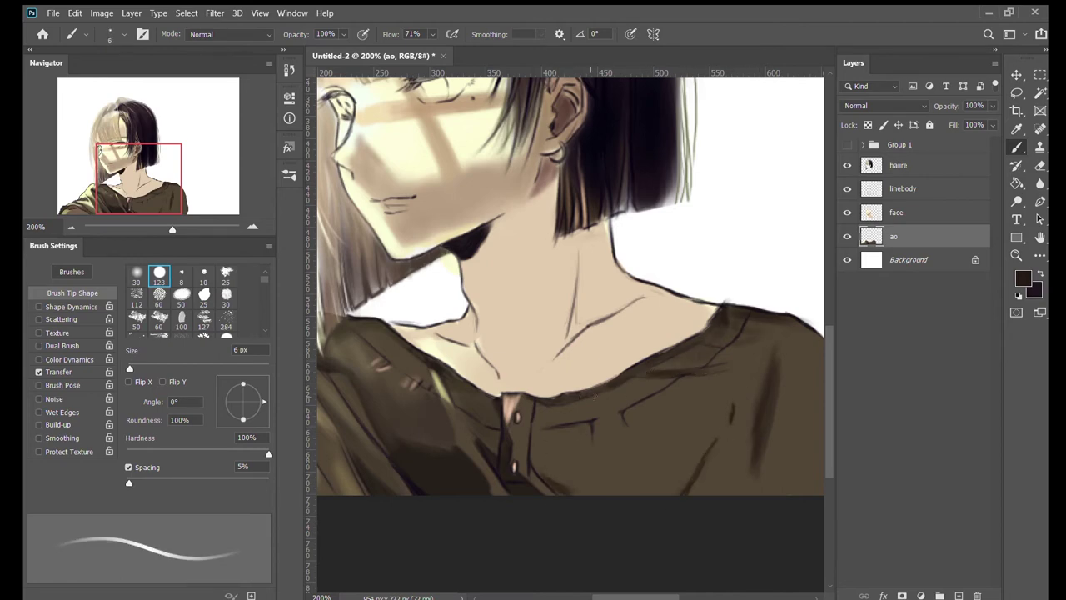
key(shift+period)
scroll(666, 441, left, 3)
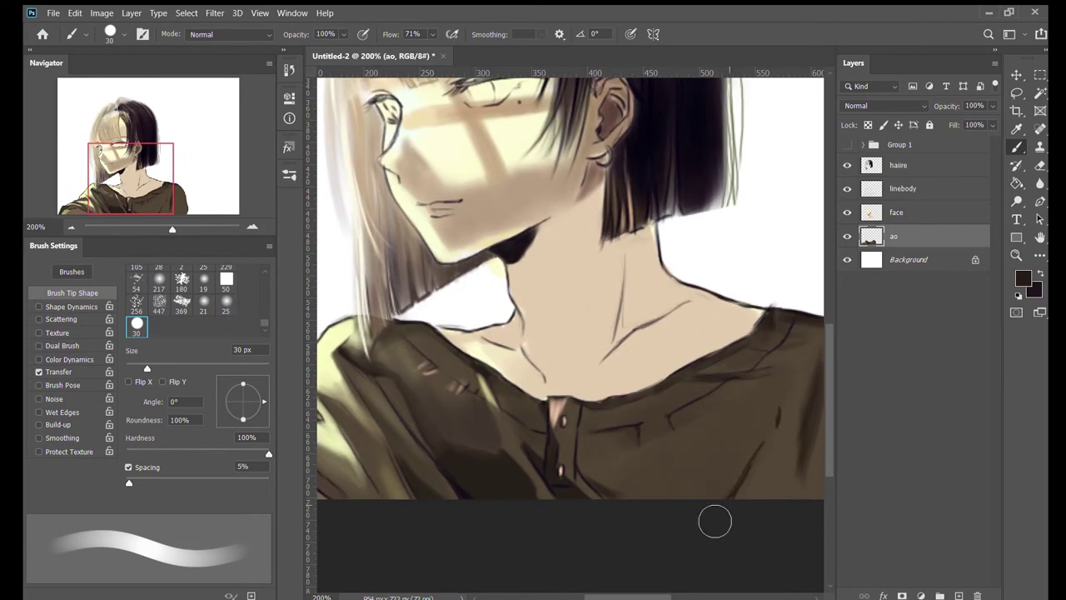
key(shift+comma)
scroll(678, 500, right, 4)
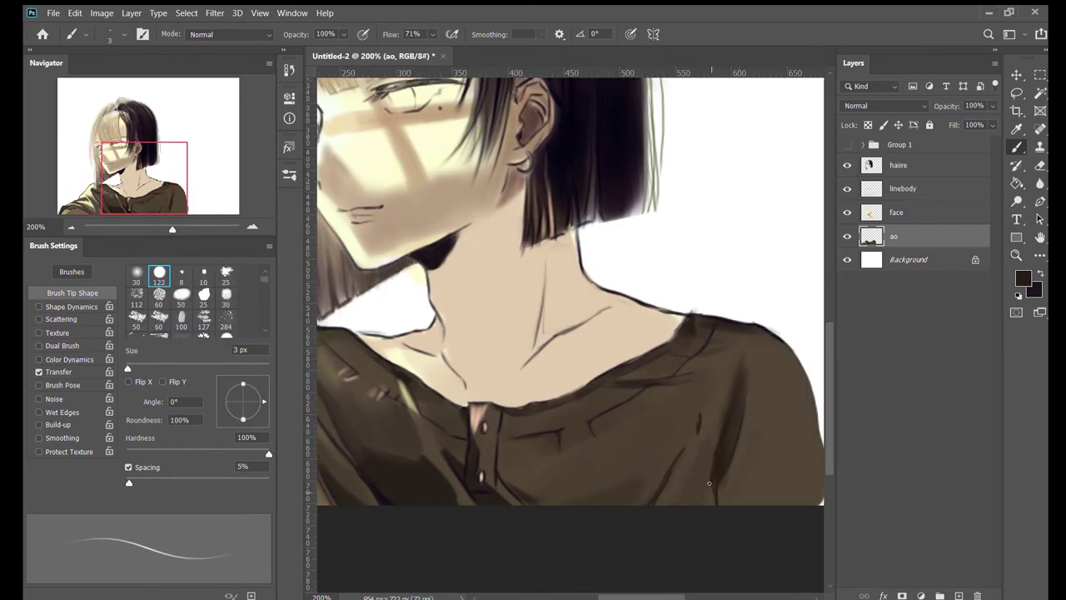
Step: Switch to the face layer and paint a reddish-brown shadow down the front edge of the neck with an 8 px brush
key(bracketright)
key(bracketright)
key(bracketright)
key(bracketright)
key(bracketright)
scroll(691, 492, up, 5)
scroll(690, 493, left, 3)
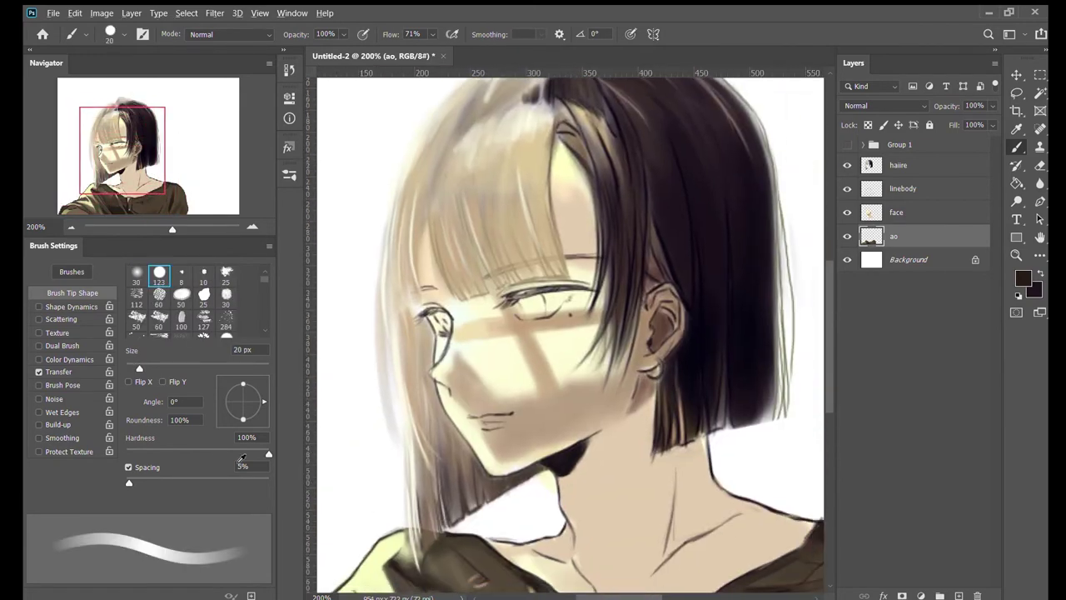
click(894, 213)
drag(558, 477, 583, 574)
drag(567, 508, 579, 559)
Step: Extend the reddish-brown shadow from the base of the neck across the collarbone hollow
scroll(573, 533, down, 2)
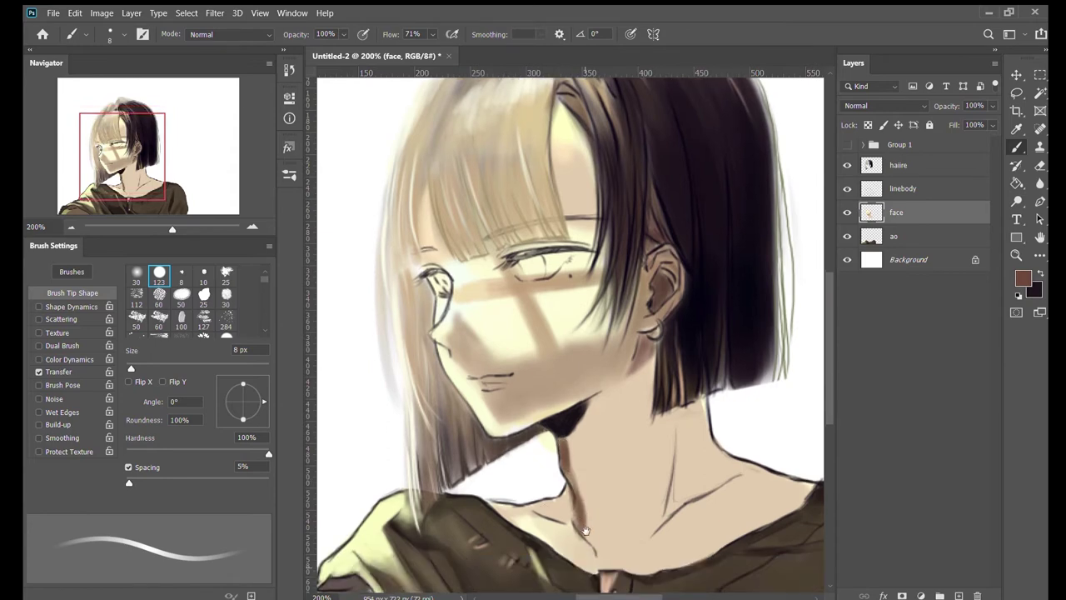
drag(534, 483, 555, 512)
drag(560, 472, 575, 523)
mouse_move(499, 505)
mouse_down()
mouse_move(543, 511)
mouse_move(500, 510)
mouse_up()
Step: Enlarge the hard round brush to 25 px and paint a brown shadow down the middle of the neck
key(bracketright)
key(bracketright)
key(bracketright)
key(bracketright)
key(bracketright)
mouse_move(613, 400)
mouse_down()
mouse_move(648, 508)
mouse_move(609, 467)
mouse_up()
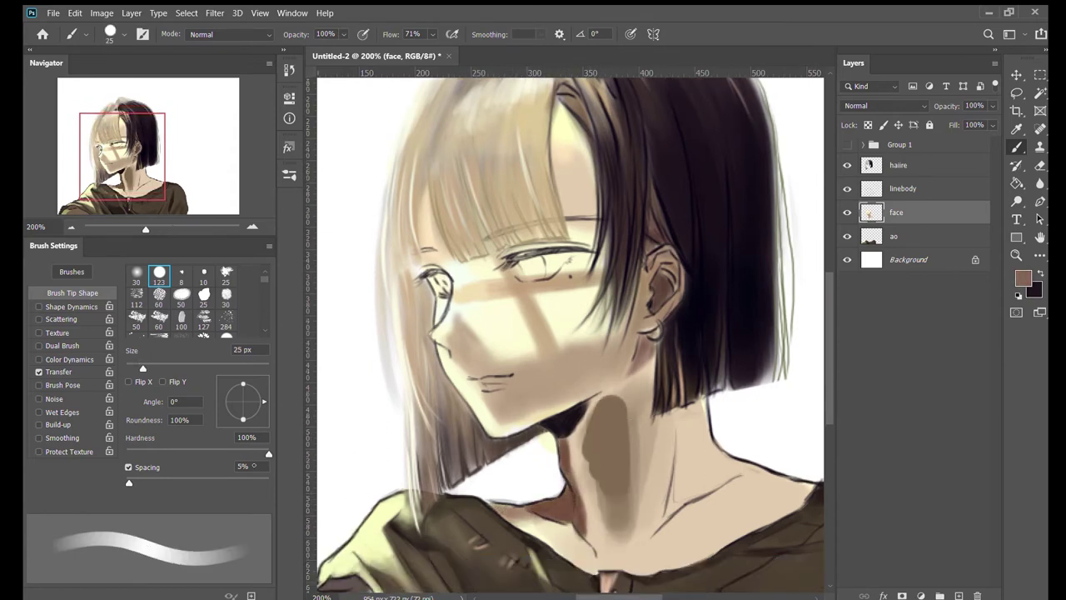
drag(625, 371, 617, 566)
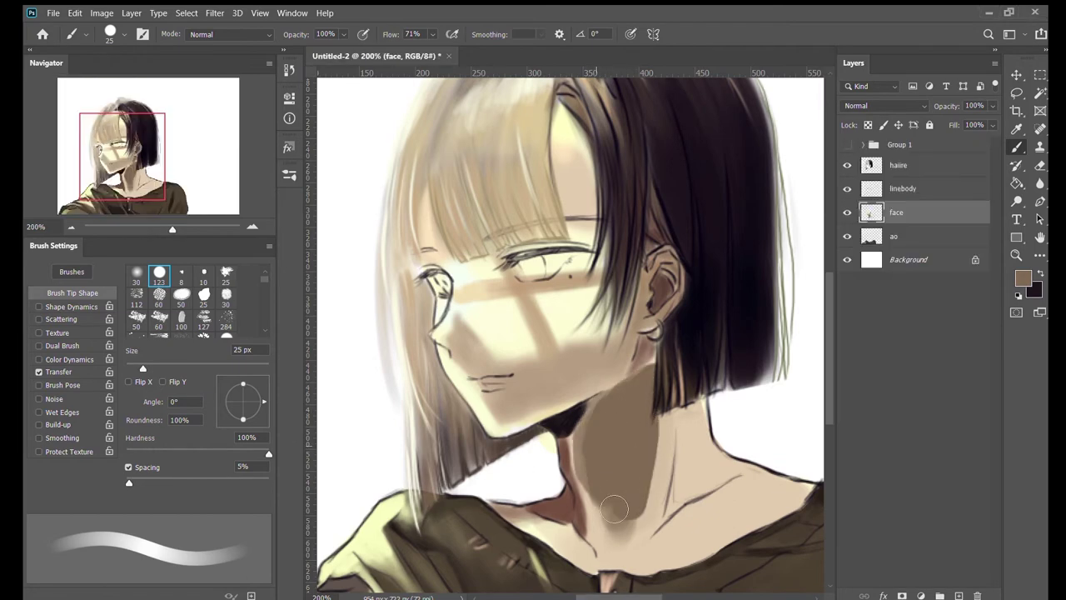
drag(658, 416, 700, 516)
drag(696, 392, 696, 492)
drag(700, 492, 712, 420)
key(ctrl+z)
key(ctrl+z)
key(ctrl+z)
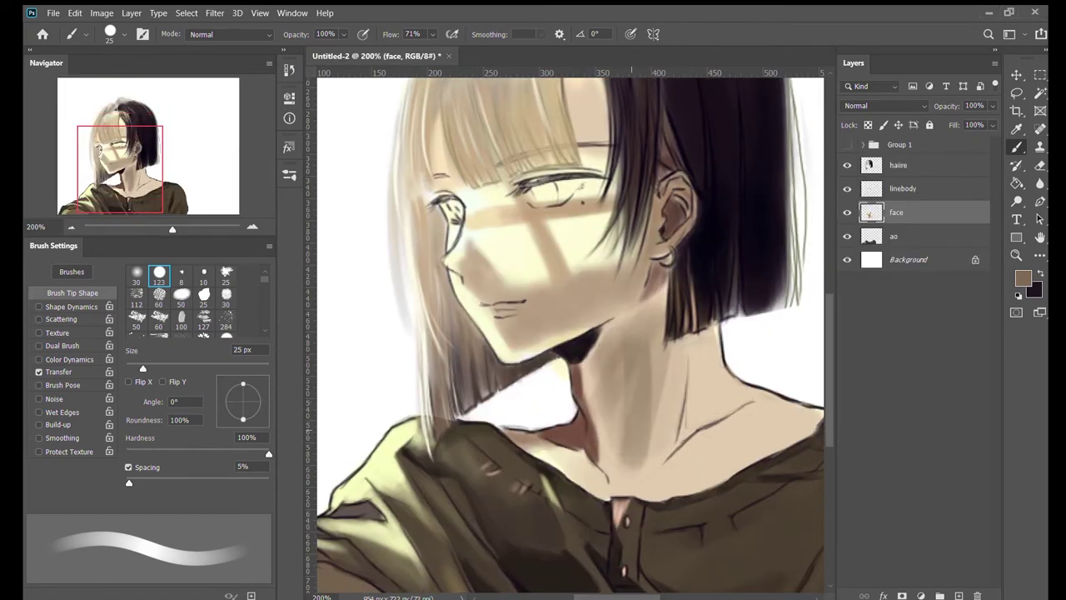
Step: Shade the neck and the far collarbone in translucent brown, reducing the hard round brush from 25 px to 10 px
mouse_move(631, 333)
mouse_down()
mouse_move(619, 381)
mouse_move(638, 399)
mouse_move(630, 489)
mouse_up()
drag(700, 416, 710, 321)
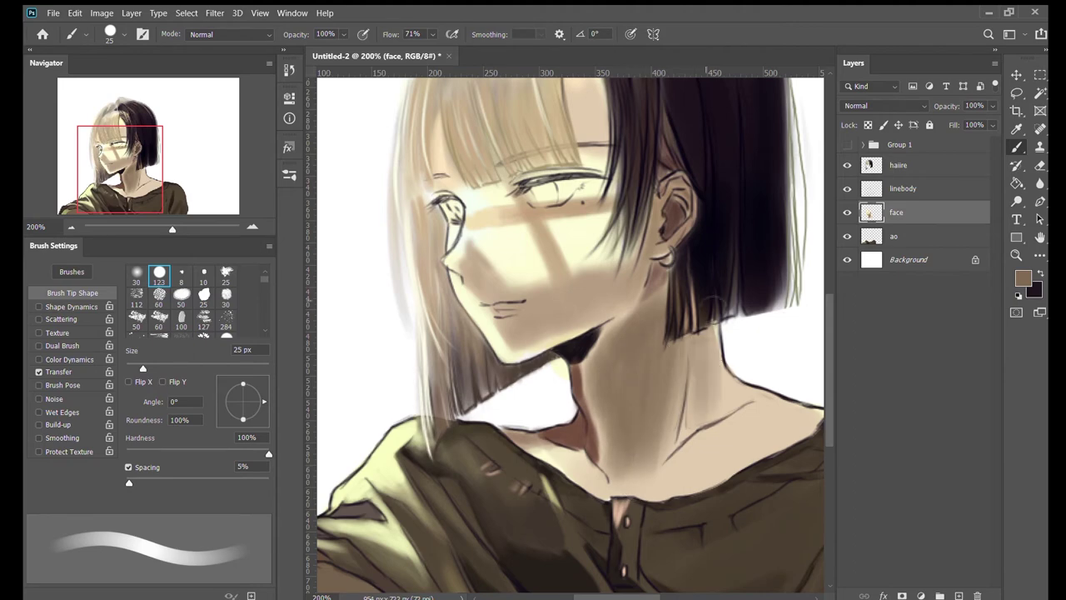
scroll(571, 334, right, 2)
key(bracketleft)
key(bracketleft)
key(bracketleft)
drag(666, 424, 708, 491)
drag(708, 333, 666, 416)
drag(642, 333, 658, 425)
drag(699, 334, 666, 425)
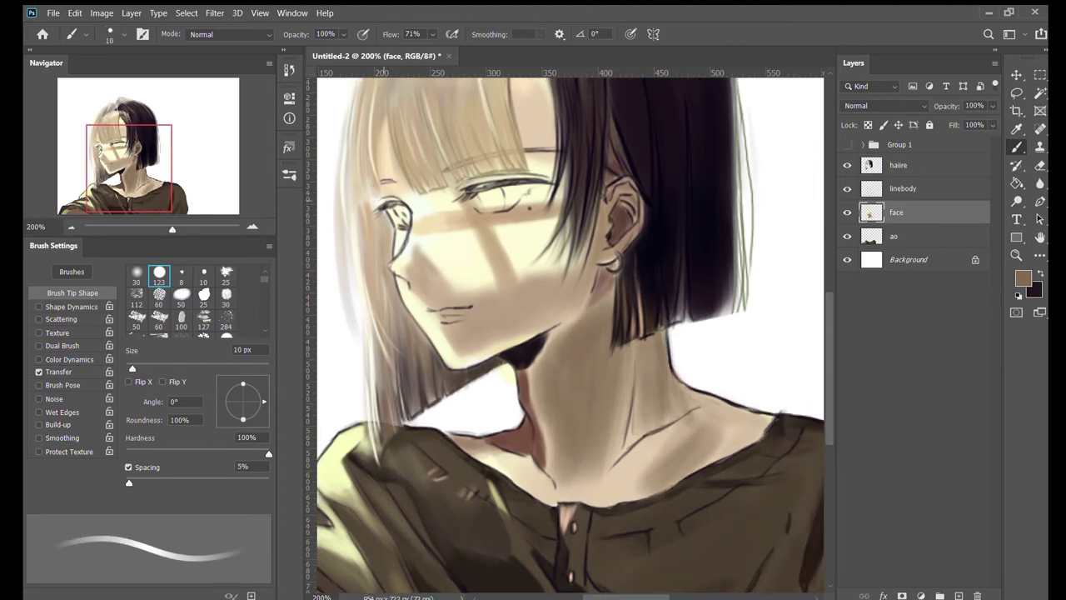
Step: Fill the neck from the jaw down to the shirt opening with flat brown using a 10 px soft brush without Transfer
click(136, 275)
drag(583, 314, 626, 458)
drag(612, 350, 633, 458)
drag(594, 313, 541, 380)
drag(554, 334, 535, 386)
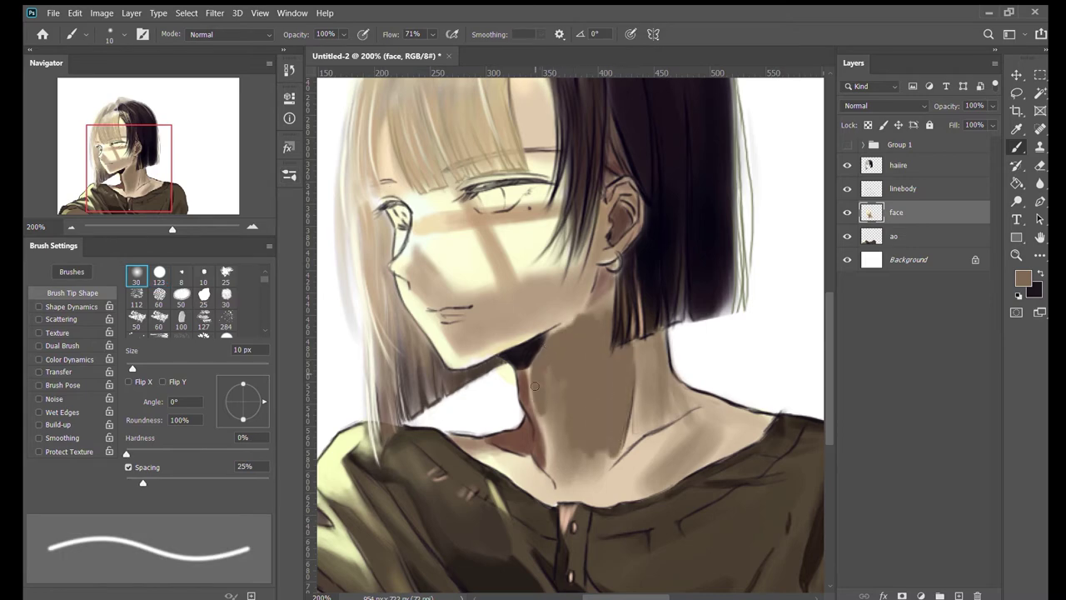
drag(548, 429, 575, 500)
drag(609, 433, 554, 367)
drag(608, 300, 583, 321)
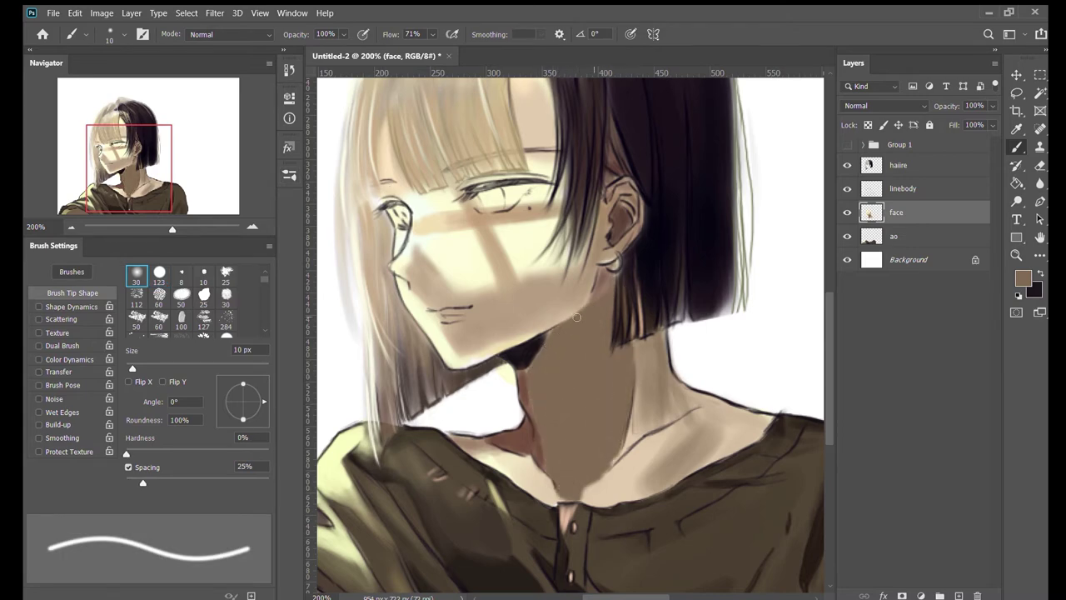
Step: Extend the flat brown shadow over the back of the neck and the far shoulder with sampled tones
drag(616, 262, 597, 292)
mouse_move(666, 321)
mouse_down()
mouse_move(633, 442)
mouse_move(708, 379)
mouse_move(774, 441)
mouse_move(650, 475)
mouse_up()
alt+click(664, 478)
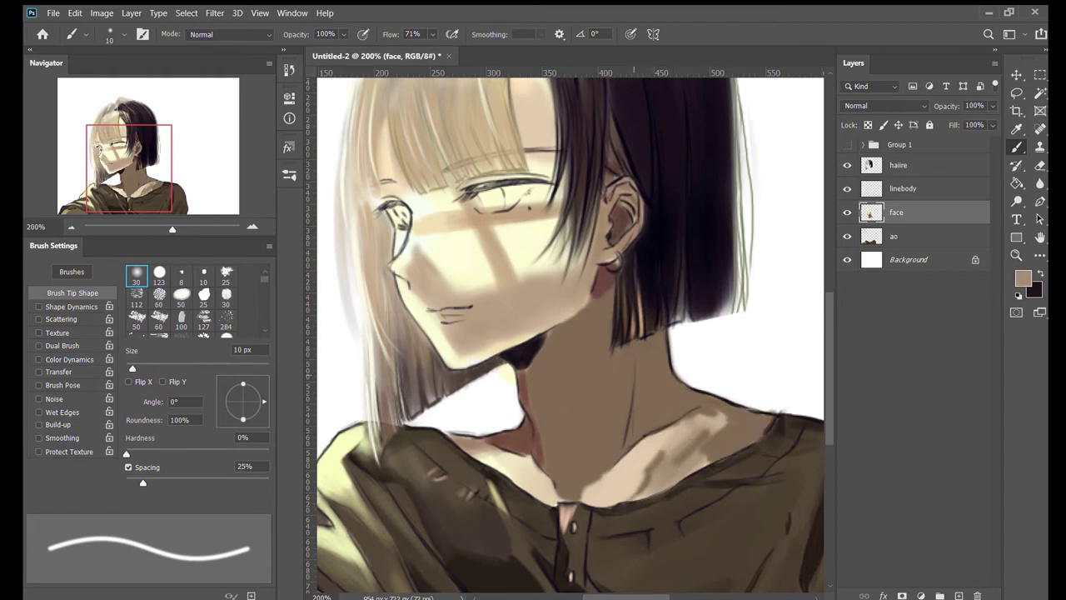
mouse_move(709, 421)
mouse_down()
mouse_move(679, 462)
mouse_move(675, 454)
mouse_up()
alt+click(718, 416)
mouse_move(700, 417)
mouse_down()
mouse_move(662, 467)
mouse_move(664, 486)
mouse_up()
Step: Paint a yellowish sunlit patch above the neckline and tidy the base of the neck, reducing the brush to 3 px
scroll(664, 486, down, 1)
alt+click(592, 484)
mouse_move(587, 490)
mouse_down()
mouse_move(642, 454)
mouse_move(616, 462)
mouse_up()
alt+click(521, 463)
key(bracketleft)
key(bracketleft)
key(bracketleft)
key(bracketleft)
key(bracketleft)
key(bracketleft)
key(bracketleft)
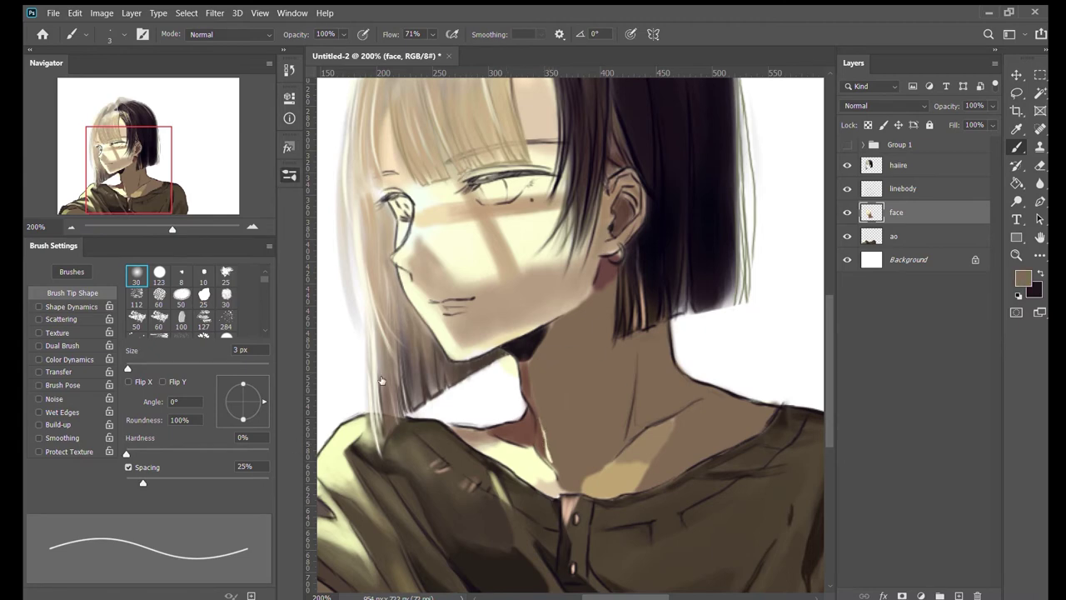
Step: Turn Transfer back on and soften the edge of the sunlit collarbone patch with a soft brush between 8 and 20 px
key(bracketright)
key(bracketright)
key(bracketright)
key(bracketright)
key(bracketright)
key(bracketright)
key(bracketright)
key(bracketright)
click(38, 372)
alt+click(541, 479)
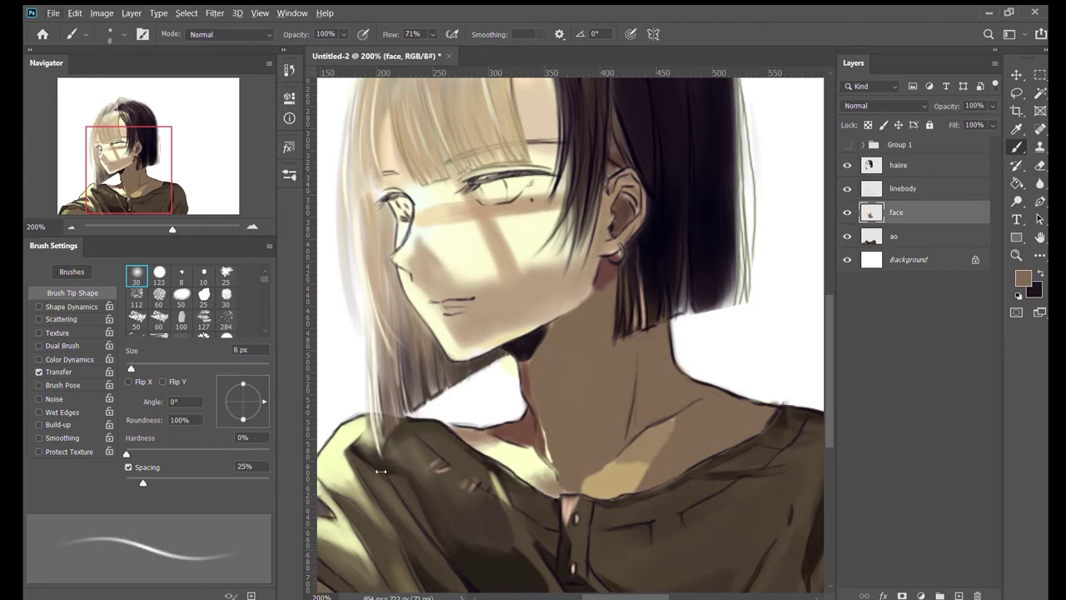
key(bracketright)
key(bracketright)
key(bracketright)
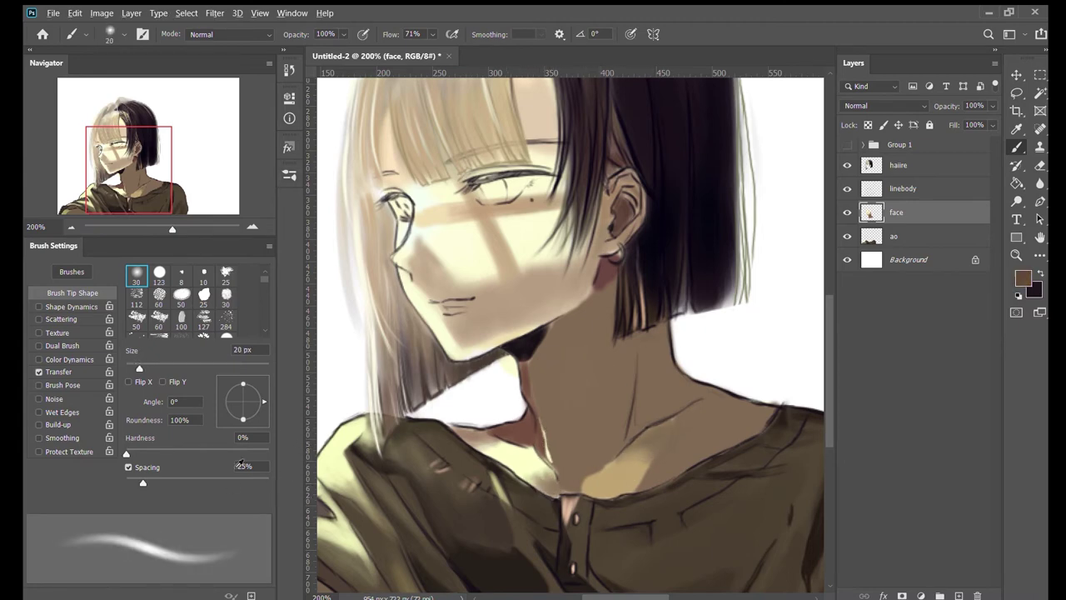
Step: Blend a lighter skin tone softly over the neck and shoulder shadow with a 60 px soft brush
key(comma)
key(comma)
key(comma)
key(period)
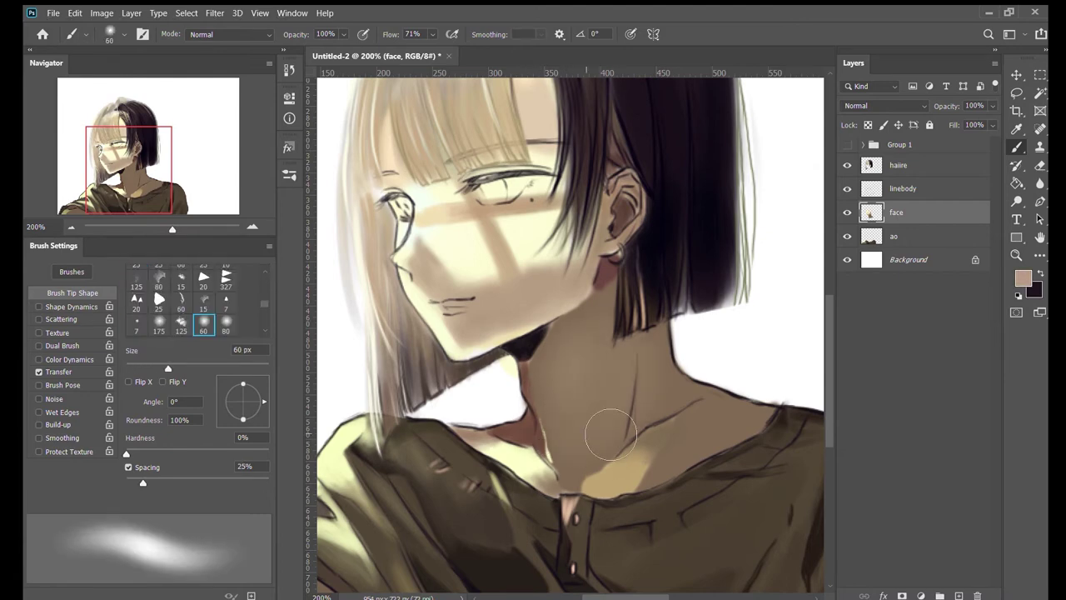
Step: Tint the shadow below the earlobe with a sampled reddish brown using a 10 px soft brush
alt+click(553, 323)
key(shift+comma)
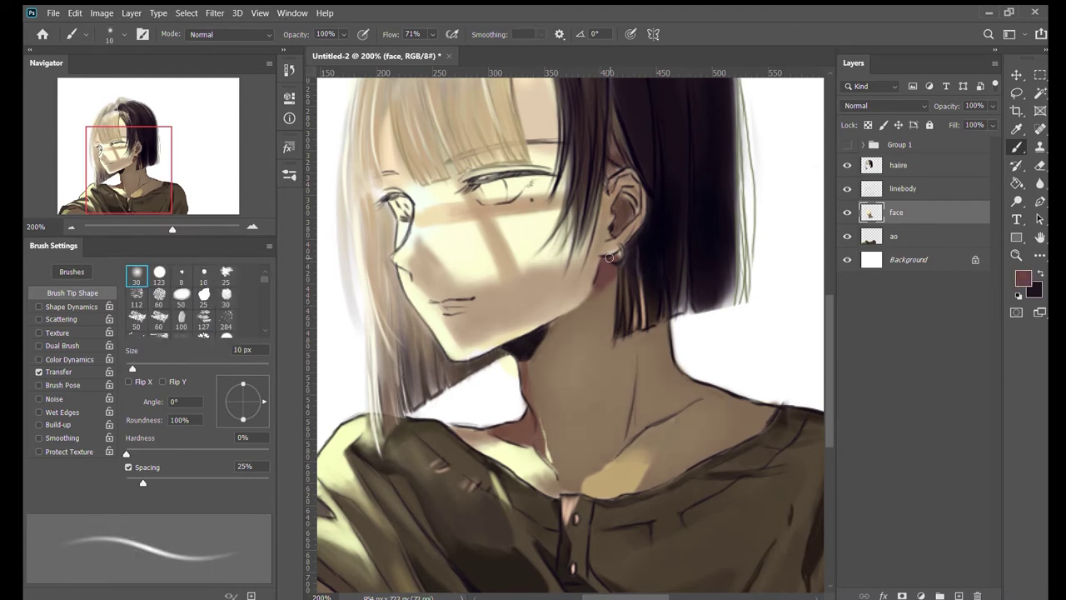
drag(518, 321, 569, 417)
Step: Shade the forehead beside the hair parting with sampled skin tones using 9 px and 15 px soft brushes
alt+click(607, 209)
key(shift+period)
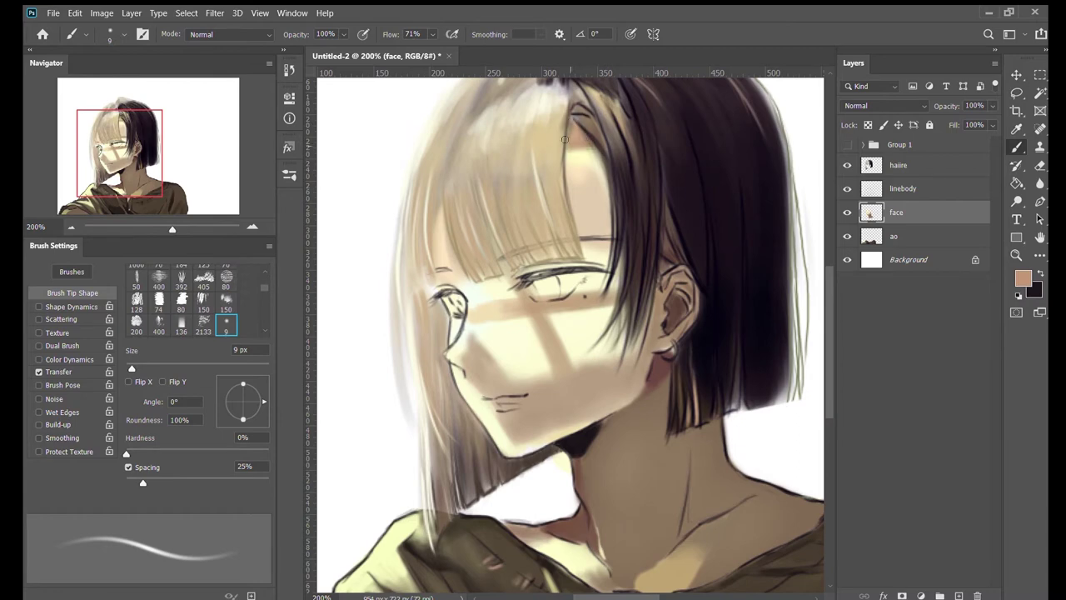
alt+click(579, 150)
key(shift+comma)
alt+click(572, 184)
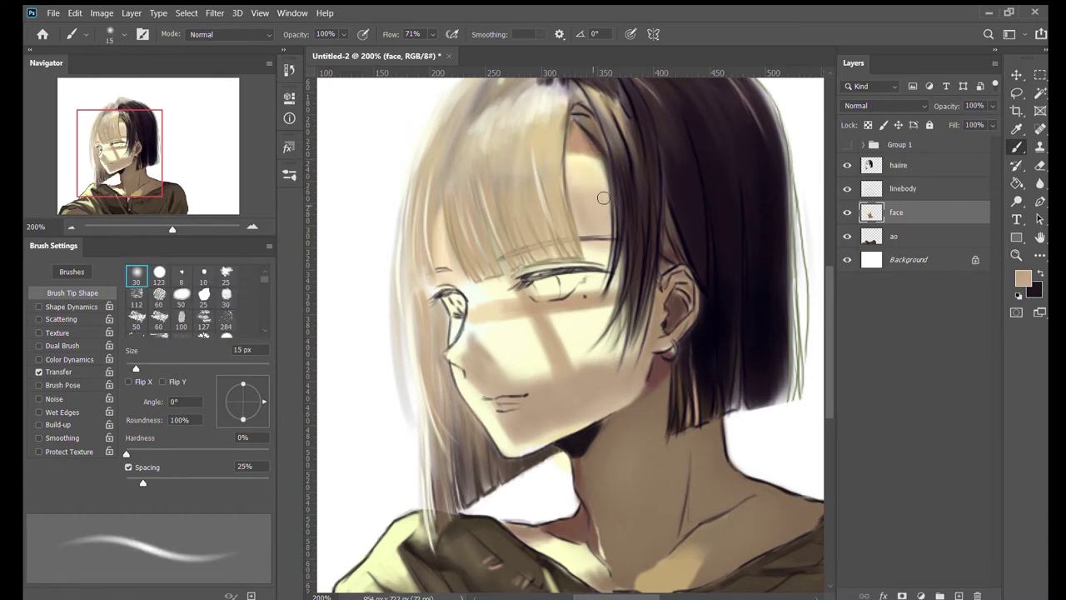
Step: Create a new layer named "eyes" above the face layer
scroll(486, 260, up, 3)
key(ctrl+shift+n)
text(eyes)
key(Return)
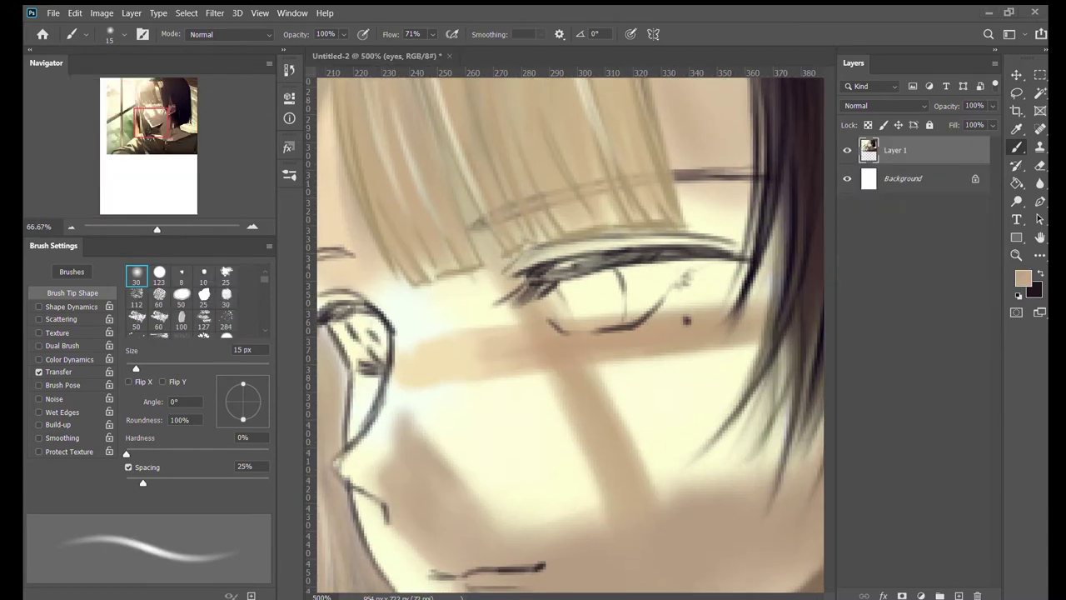
scroll(572, 381, up, 2)
Step: Shade the near eye's lower inner corner with a sampled skin tone on the face layer using a 4 px soft brush
key(alt+bracketleft)
alt+click(495, 318)
key(bracketleft)
key(bracketleft)
key(bracketleft)
drag(495, 317, 745, 310)
key(ctrl+z)
key(bracketleft)
key(bracketleft)
alt+click(500, 376)
click(848, 144)
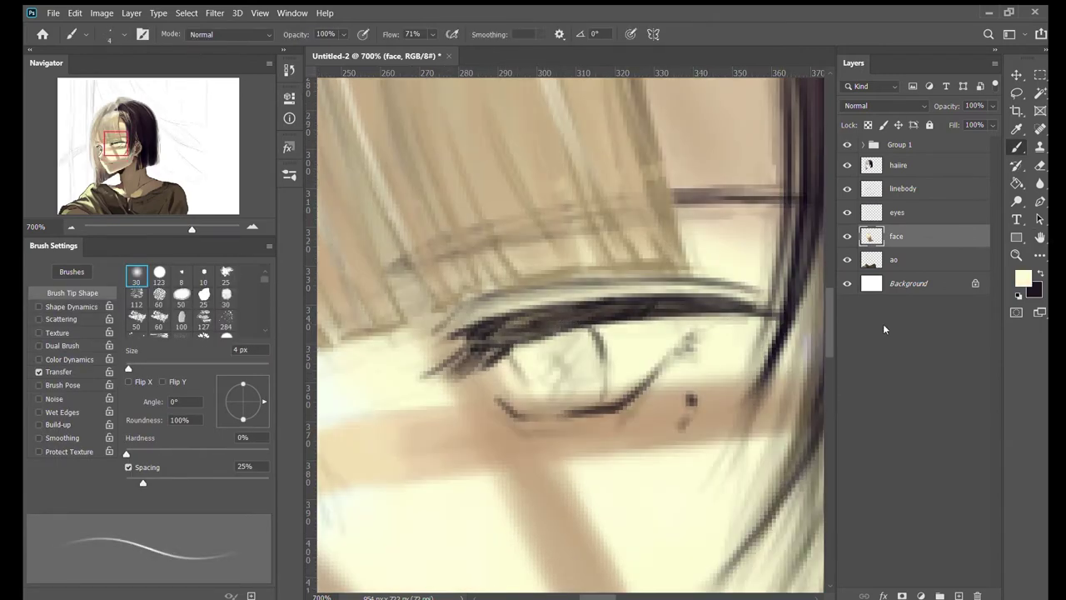
drag(508, 413, 524, 409)
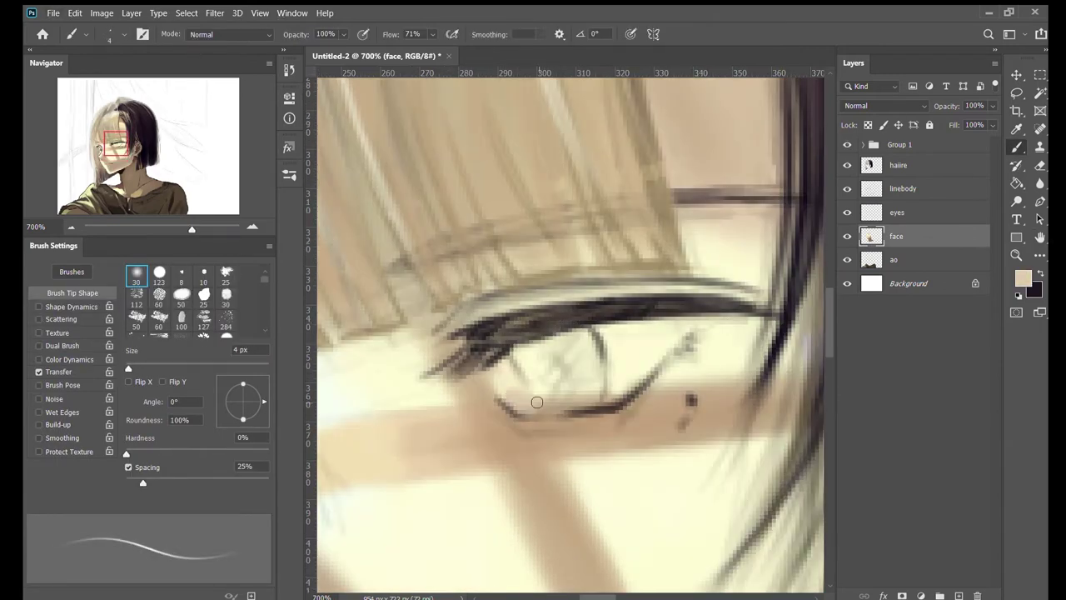
Step: Shade the near eye under the upper lashes and paint the iris in olive green with 4 px and 1 px soft brushes
alt+click(629, 331)
mouse_move(605, 330)
mouse_down()
mouse_move(692, 321)
mouse_move(634, 328)
mouse_move(687, 329)
mouse_move(561, 359)
mouse_move(555, 351)
mouse_move(577, 334)
mouse_up()
alt+click(561, 359)
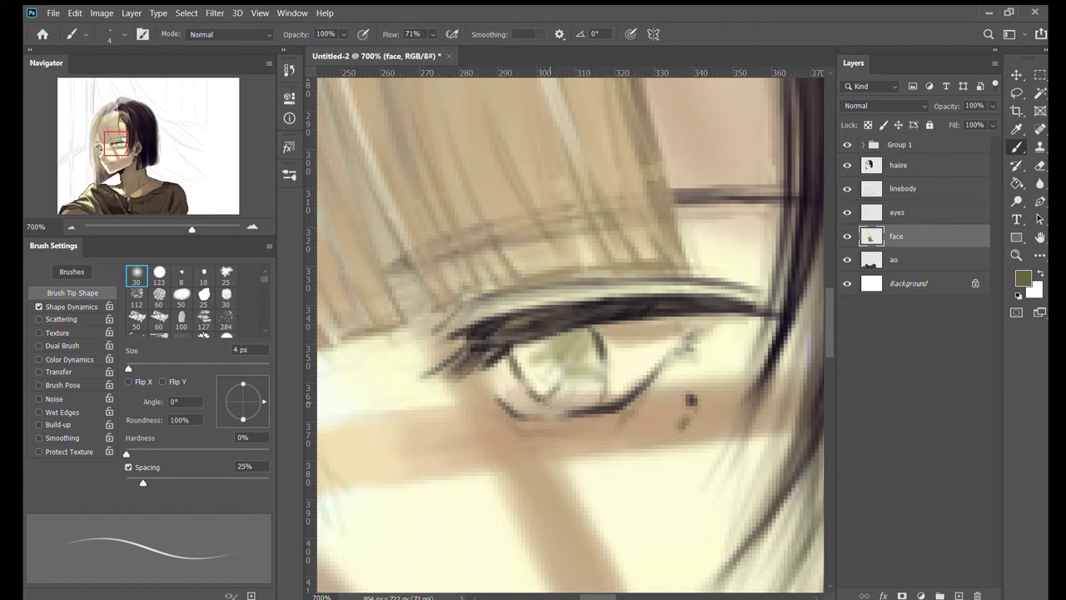
alt+click(618, 349)
key(bracketleft)
key(bracketleft)
key(bracketleft)
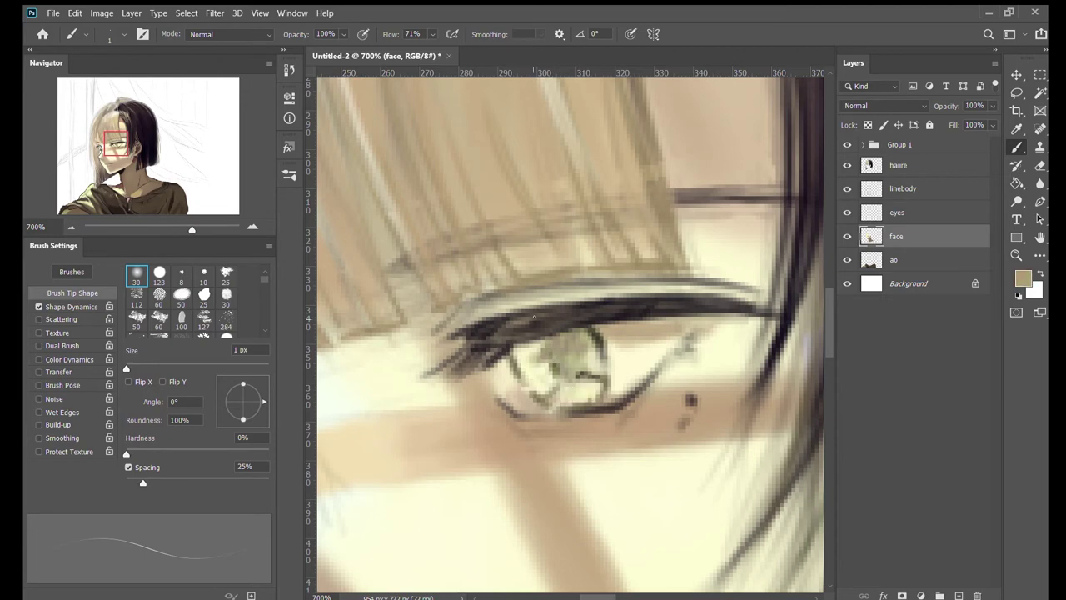
Step: On the eyes layer, darken the far eye's lashes and iris details with a sampled dark gray using a 1 px soft brush
scroll(534, 317, down, 1)
key(alt+bracketright)
key(alt+bracketright)
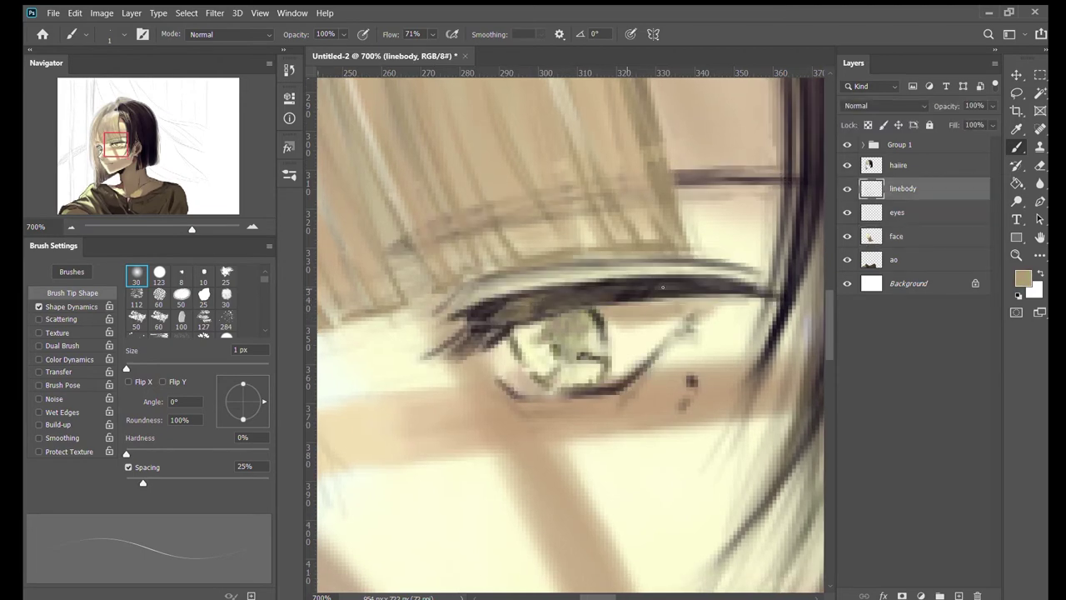
scroll(502, 310, left, 10)
key(alt+bracketleft)
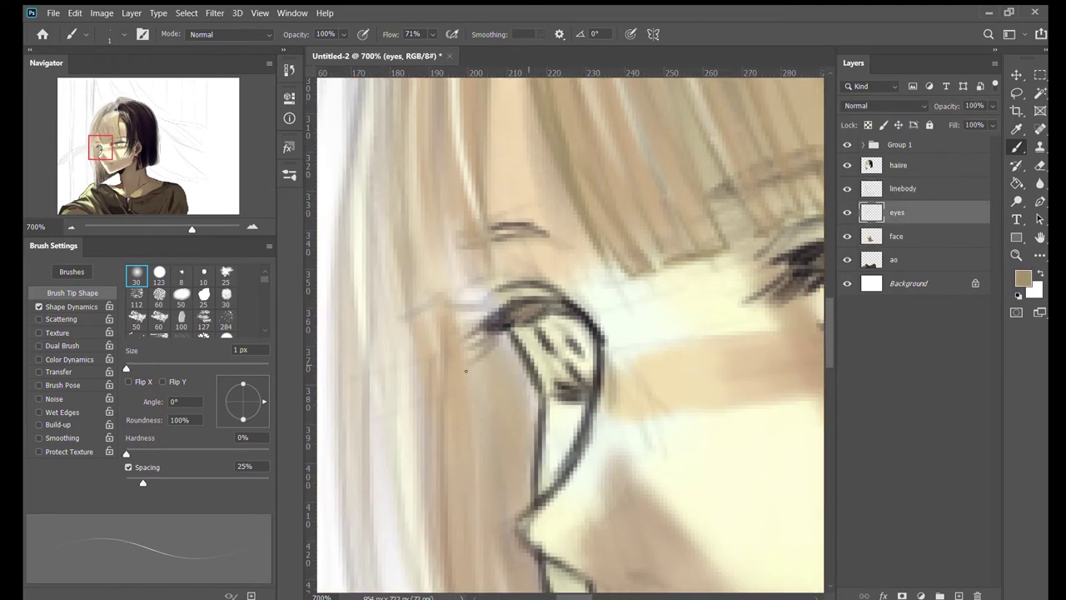
alt+click(500, 315)
scroll(500, 315, down, 1)
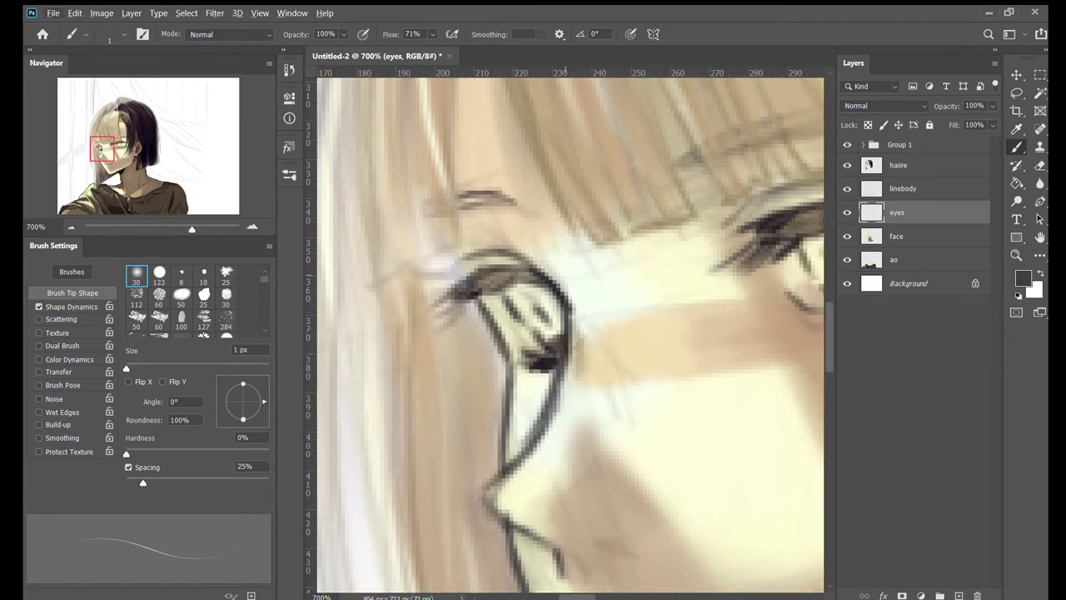
Step: On the face layer, paint reddish-brown shading along the neck tendon and collarbone with a 4 px hard brush
key(ctrl+minus)
key(ctrl+minus)
key(ctrl+minus)
key(ctrl+minus)
key(ctrl+minus)
key(ctrl+minus)
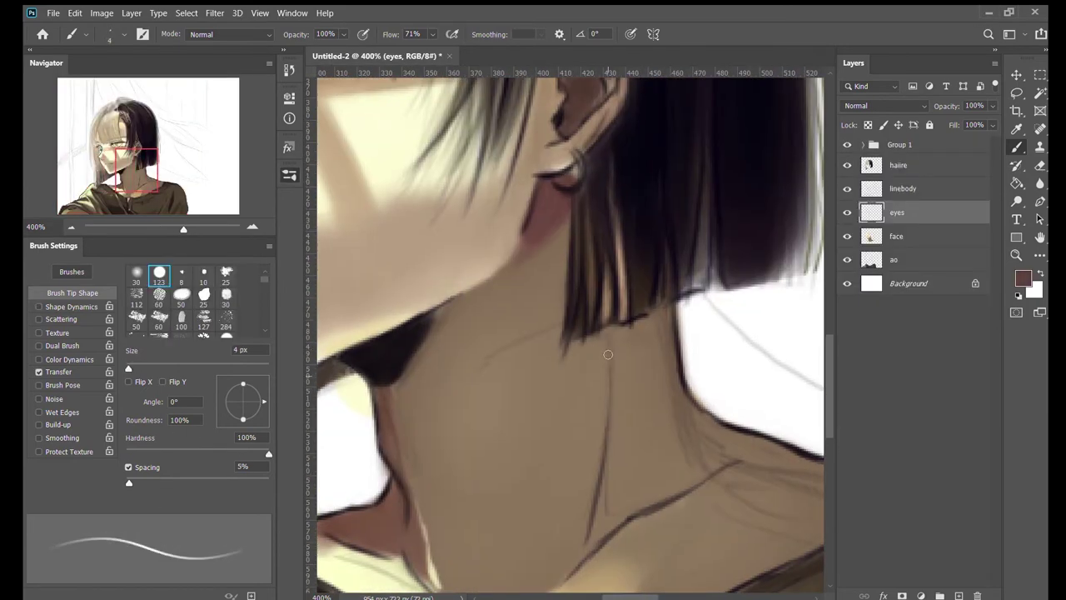
key(alt+bracketleft)
drag(610, 329, 600, 530)
drag(691, 487, 608, 526)
drag(608, 450, 588, 550)
drag(616, 343, 606, 440)
Step: Shade the back of the neck below the dark hair's edge in reddish brown, enlarging the hard brush to 7 px
mouse_move(625, 304)
mouse_down()
mouse_move(671, 335)
mouse_move(684, 412)
mouse_up()
drag(690, 372, 611, 336)
key(bracketright)
key(bracketright)
key(bracketright)
scroll(571, 333, down, 2)
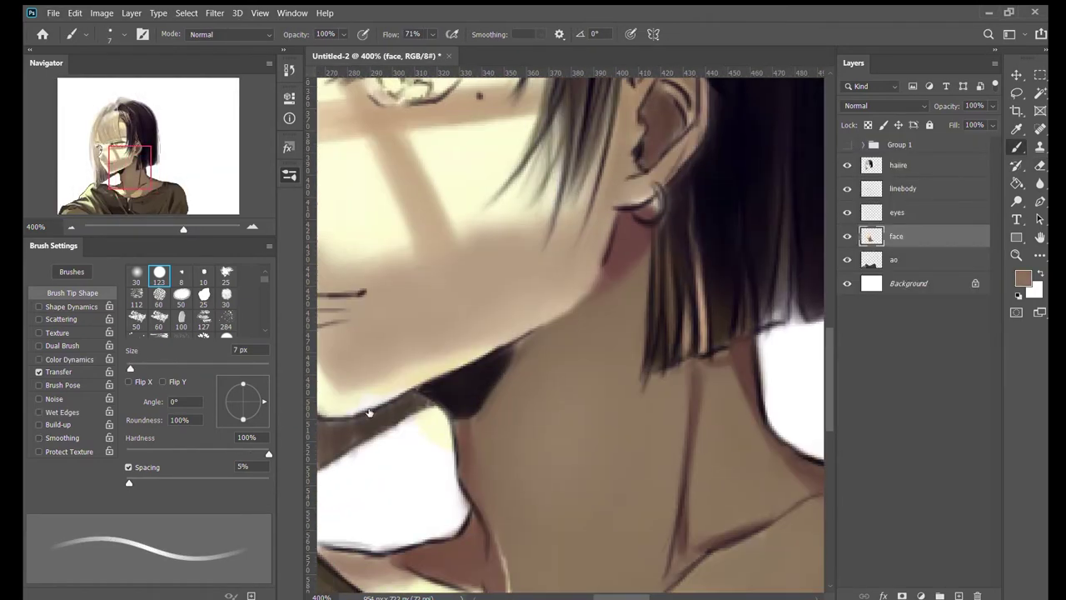
Step: Group the character's layers and add a new layer beneath the group, with the sketch group shown
shift+click(908, 239)
key(ctrl+g)
key(ctrl+shift+alt+n)
key(ctrl+bracketleft)
click(847, 144)
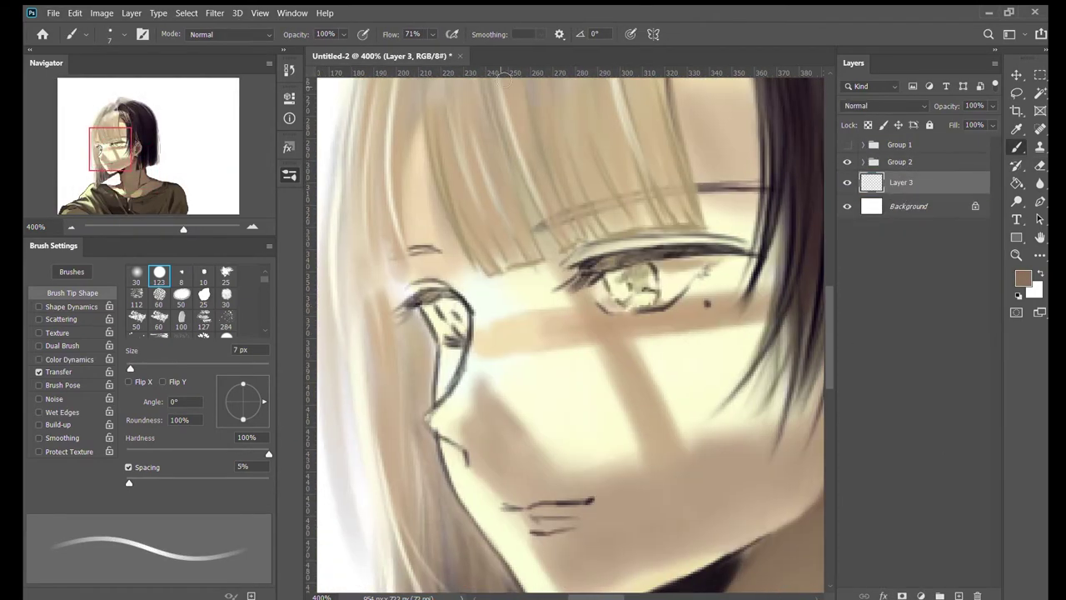
click(899, 144)
Step: Paint the diagonal window bar in dark olive brown over the sketch with a 7 px hard brush
drag(508, 400, 683, 266)
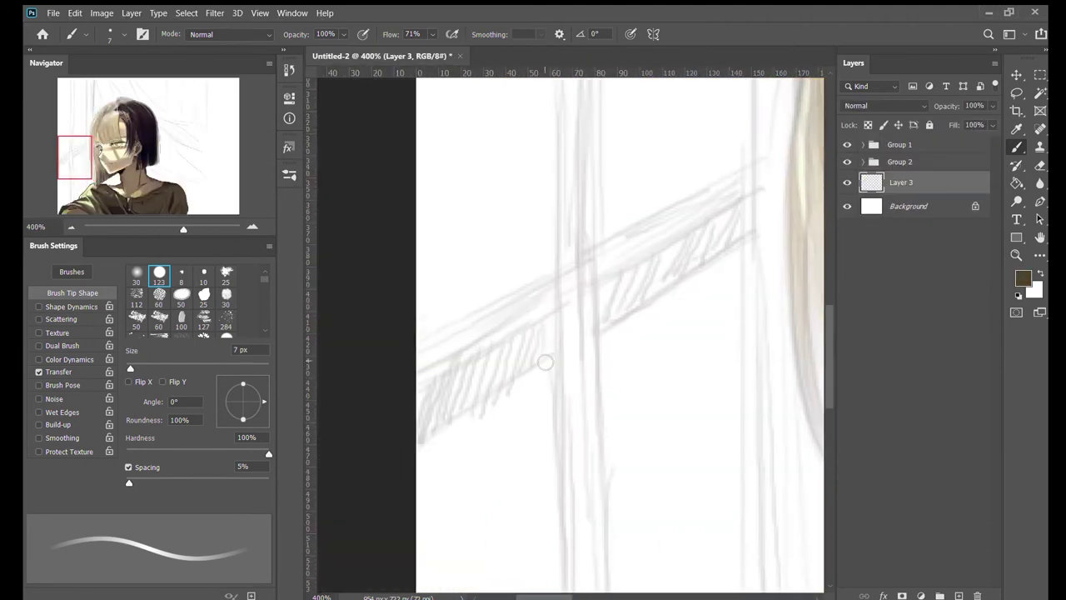
mouse_move(614, 295)
mouse_down()
mouse_move(738, 219)
mouse_move(725, 229)
mouse_up()
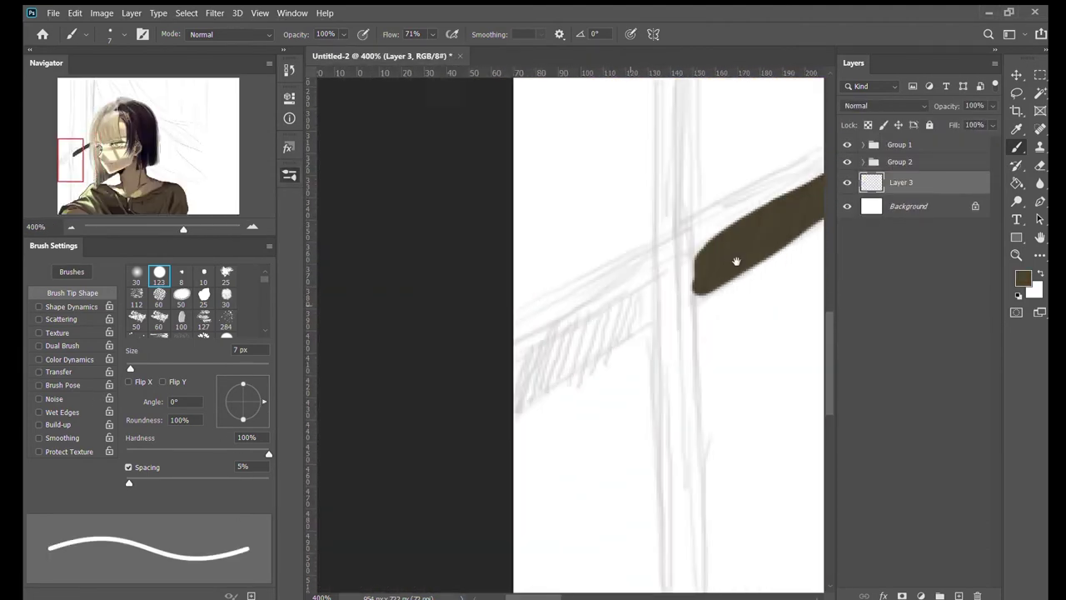
mouse_move(738, 257)
mouse_down()
mouse_move(529, 348)
mouse_move(488, 405)
mouse_up()
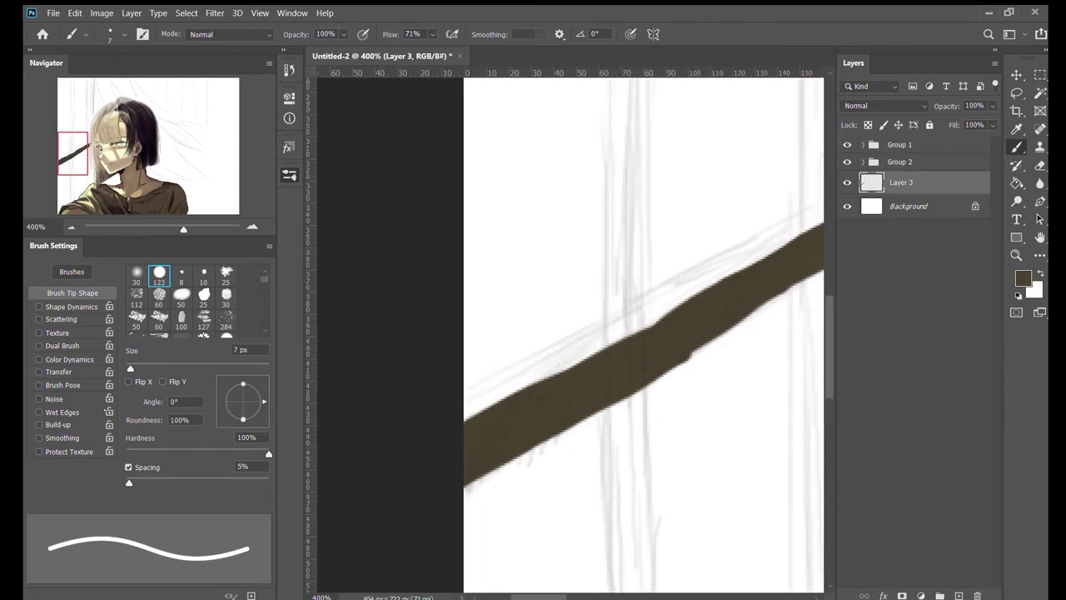
Step: Paint the vertical window bar in reddish brown and the wide frame beside the hair in tan with a 7 px hard brush
drag(625, 387, 627, 238)
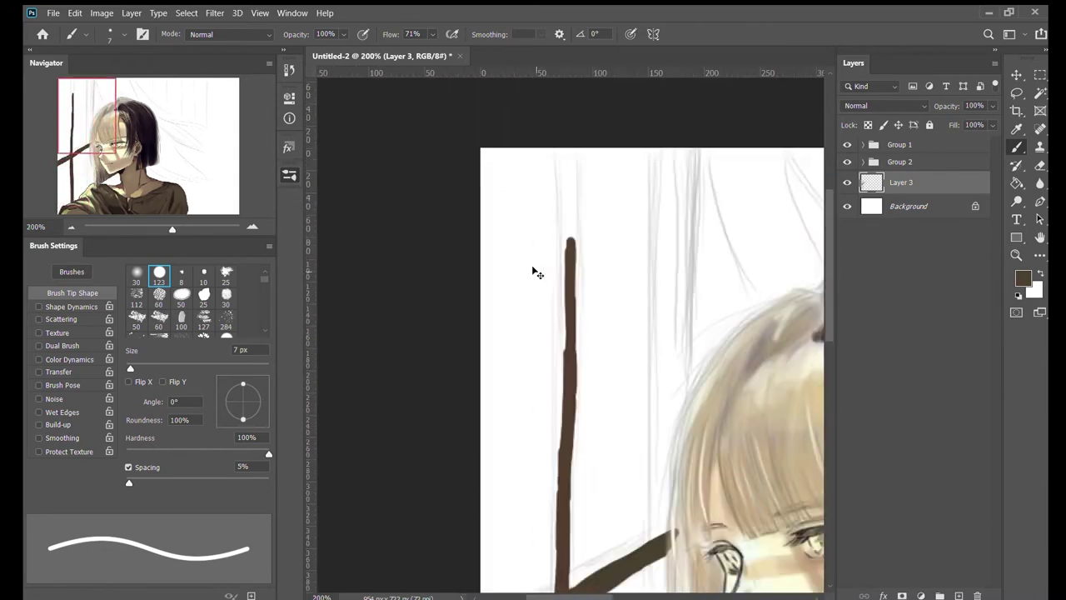
mouse_move(573, 146)
mouse_down()
mouse_move(570, 188)
mouse_move(611, 147)
mouse_move(622, 260)
mouse_up()
drag(613, 149, 623, 318)
drag(615, 255, 621, 450)
mouse_move(620, 325)
mouse_down()
mouse_move(625, 468)
mouse_move(638, 455)
mouse_up()
alt+click(671, 451)
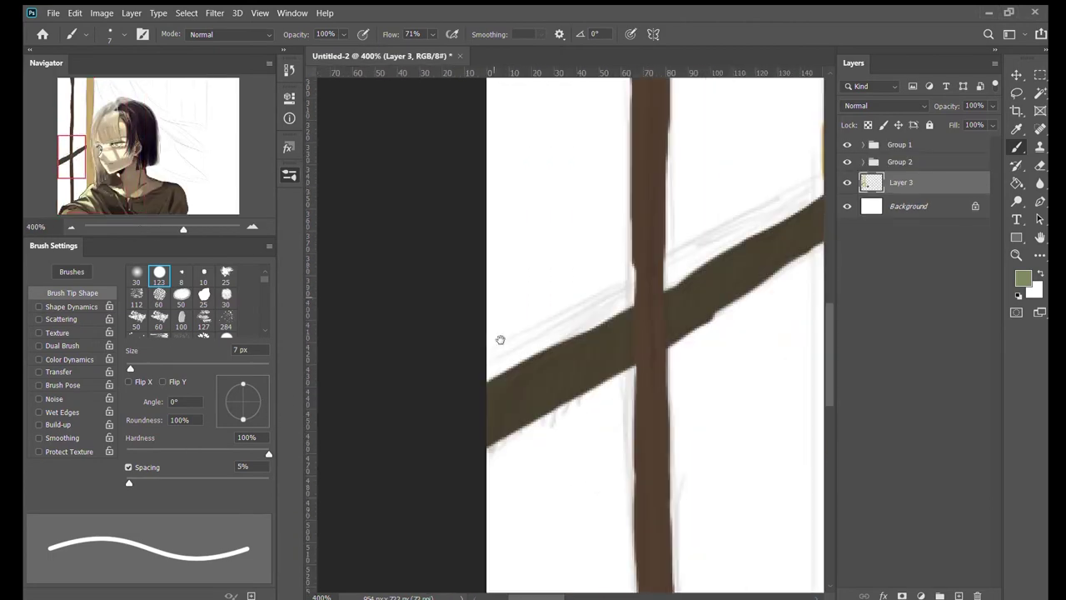
Step: Add a light tan upper edge to the diagonal bar's left section and cover its face with a lighter brown
drag(499, 341, 608, 300)
drag(492, 367, 580, 357)
key(b)
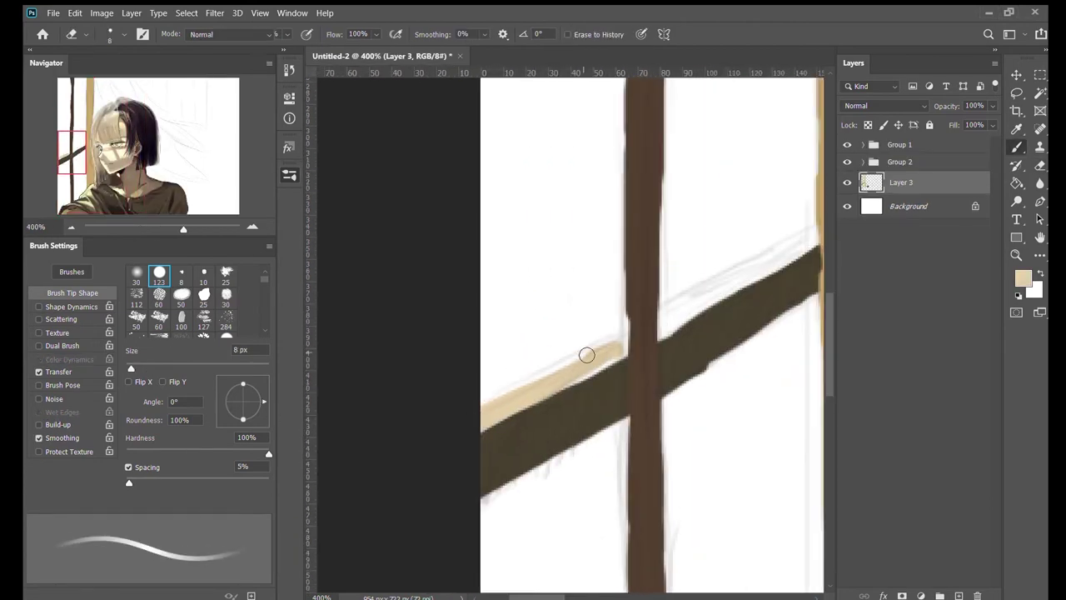
alt+click(591, 433)
mouse_move(583, 433)
mouse_down()
mouse_move(549, 418)
mouse_move(583, 370)
mouse_up()
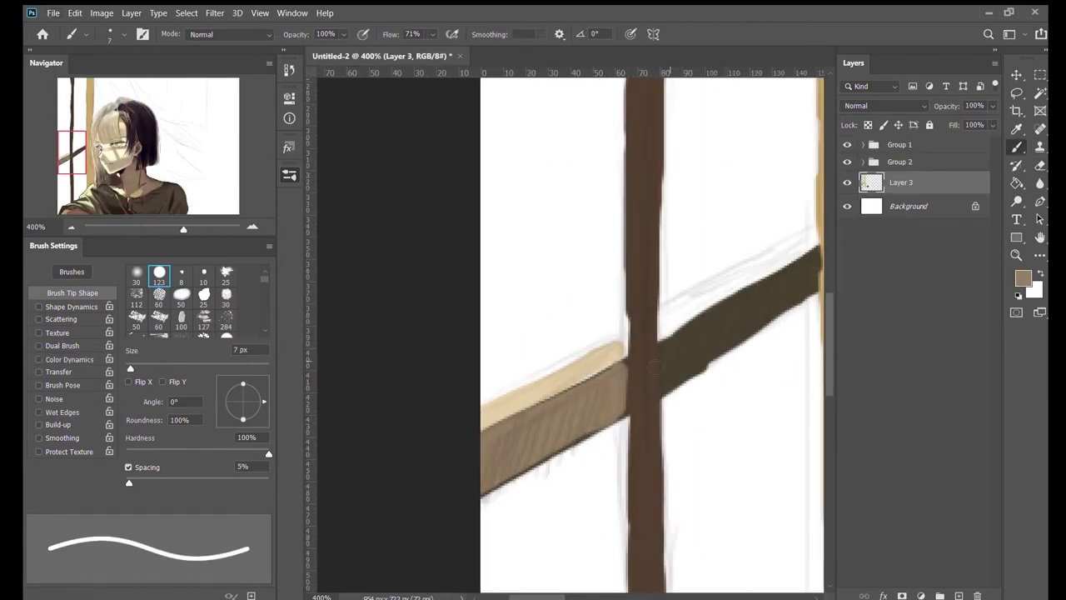
Step: Refine the bar junction's edges and paint a cream highlight up the vertical bar's left side with a 4 px soft brush
key(period)
mouse_move(562, 410)
mouse_down()
mouse_move(639, 418)
mouse_move(630, 456)
mouse_up()
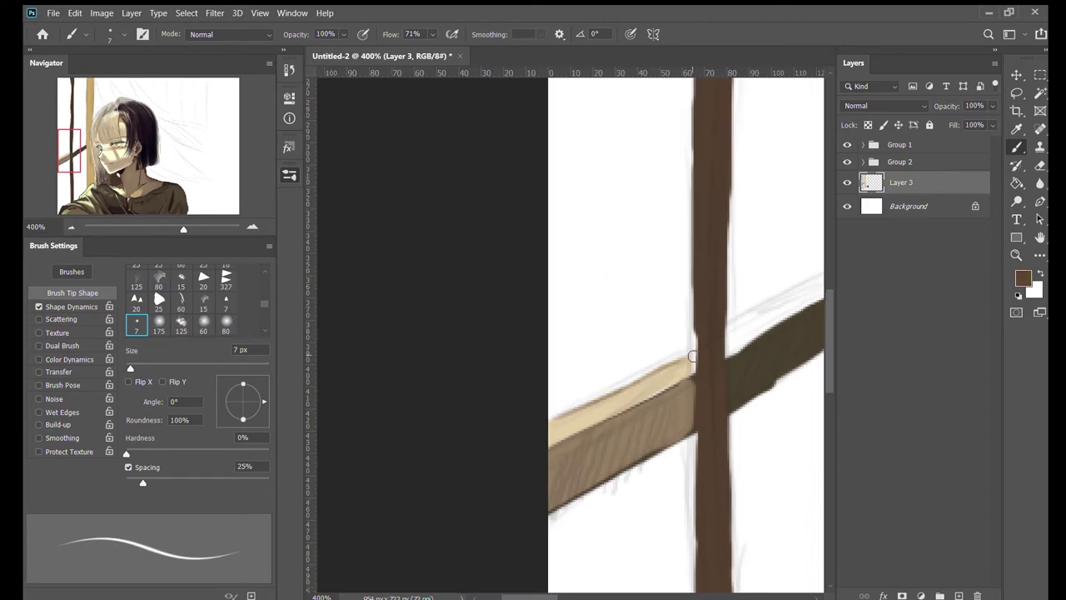
key(shift+comma)
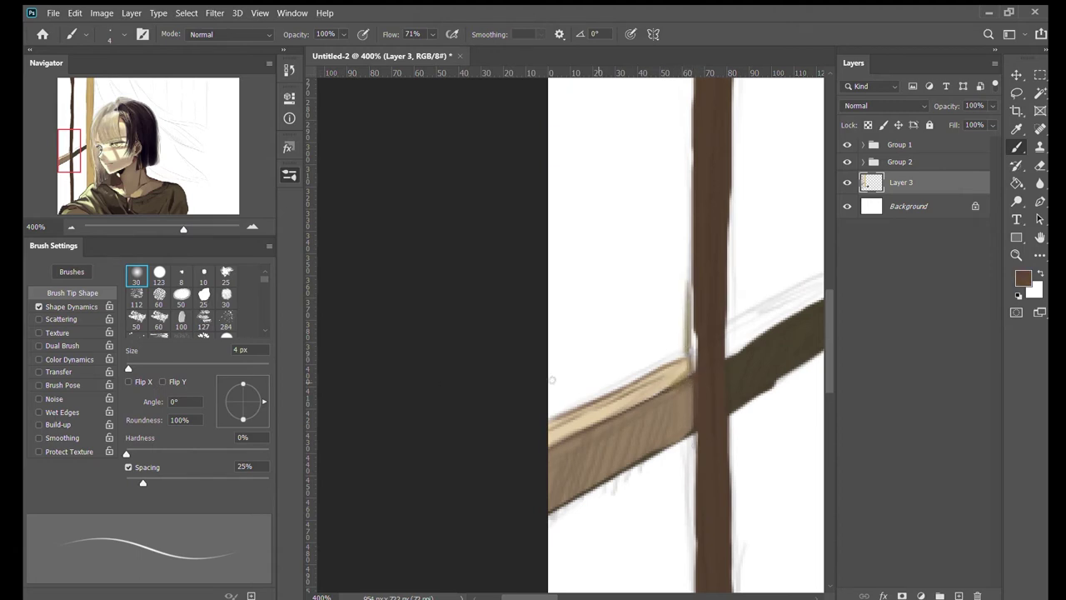
alt+click(688, 308)
drag(697, 430, 697, 385)
drag(688, 333, 688, 175)
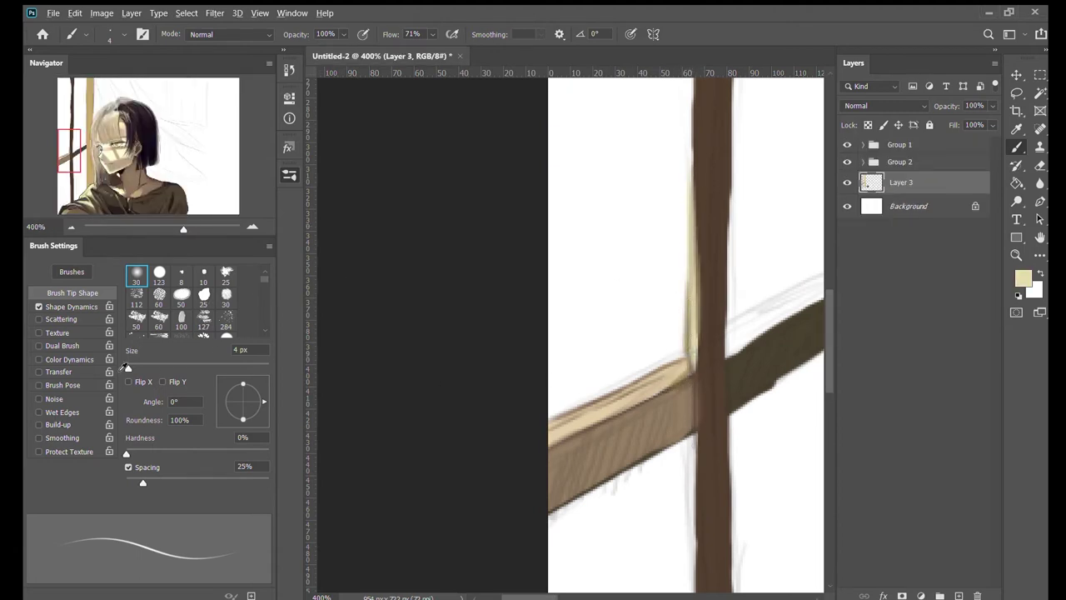
Step: Hide the sketch group and streak reddish brown over the diagonal bar's right section with a 4 px soft brush
key(ctrl+comma)
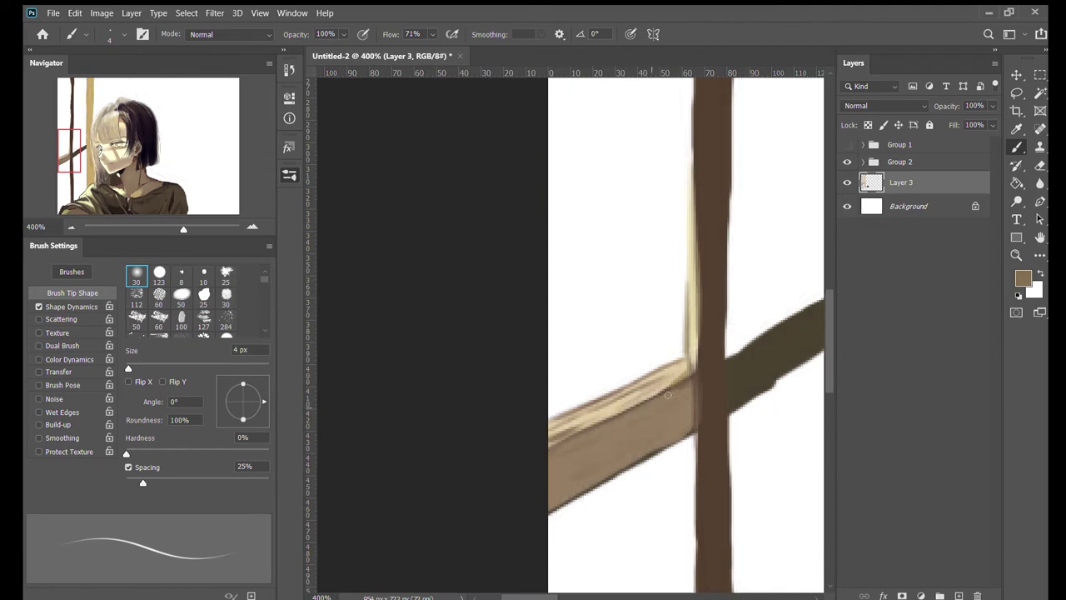
drag(652, 422, 512, 422)
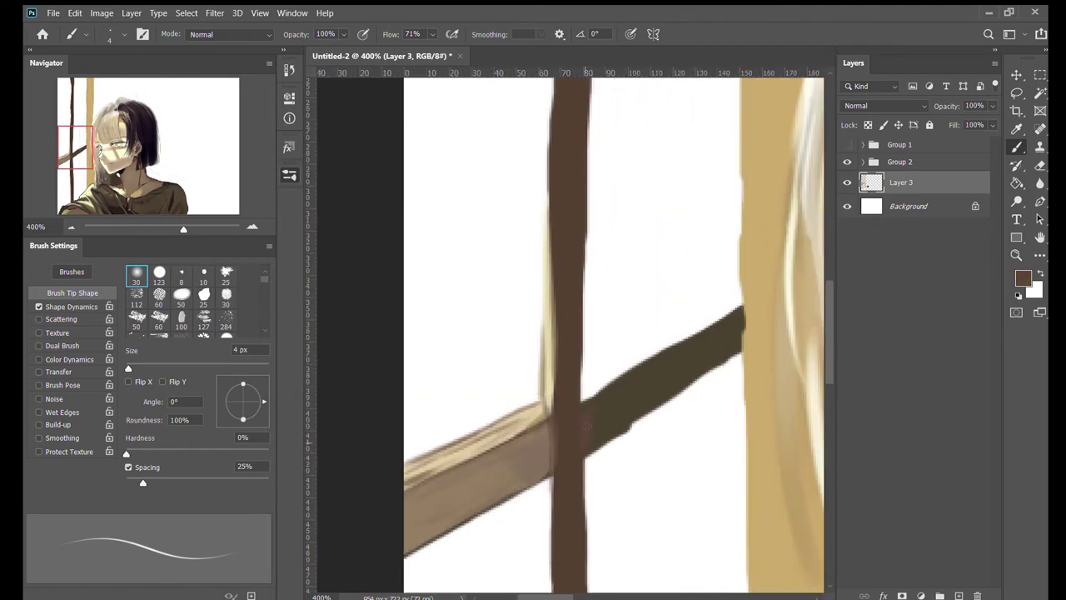
alt+click(658, 381)
drag(728, 386, 680, 386)
Step: Draw thin light tan edge lines along the vertical bar's left side above the junction with a 1 px hard brush
key(period)
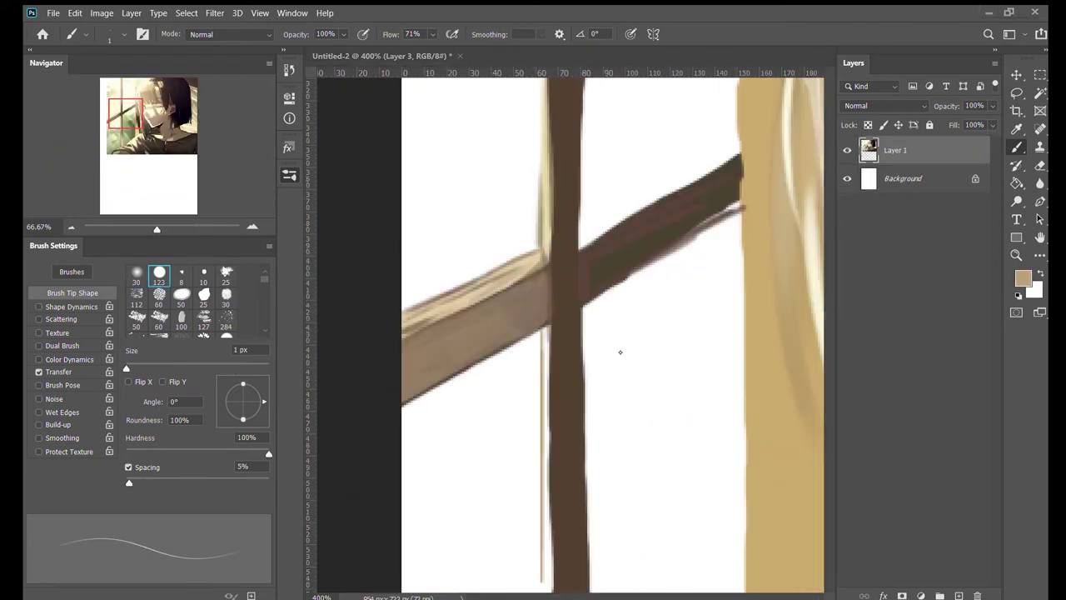
key(ctrl+z)
drag(544, 77, 532, 324)
alt+click(532, 323)
key(bracketleft)
key(bracketleft)
drag(526, 469, 525, 275)
scroll(524, 374, up, 3)
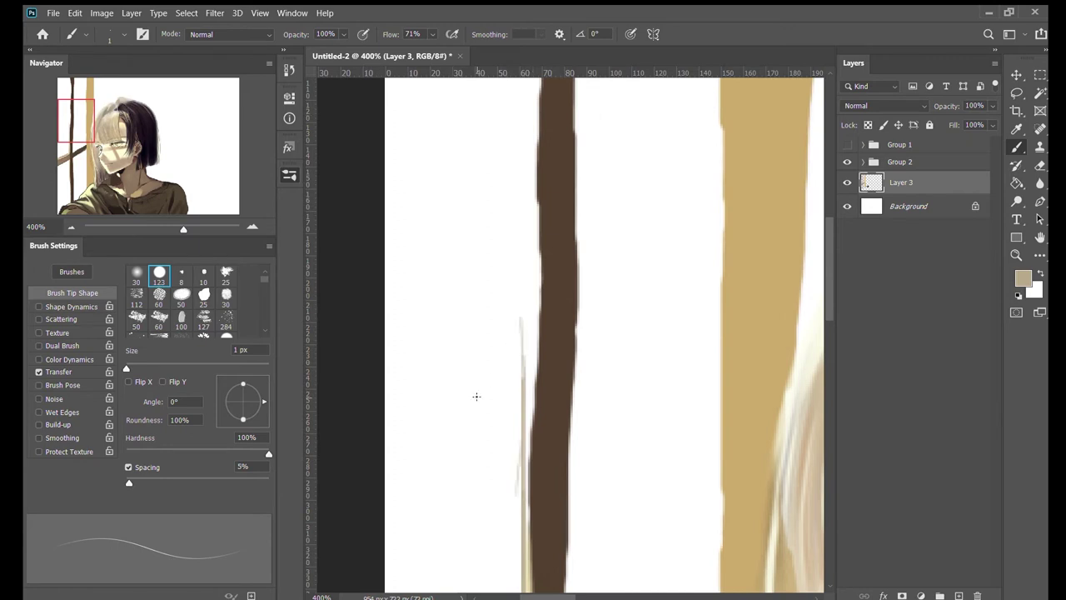
scroll(559, 461, down, 3)
scroll(559, 461, left, 1)
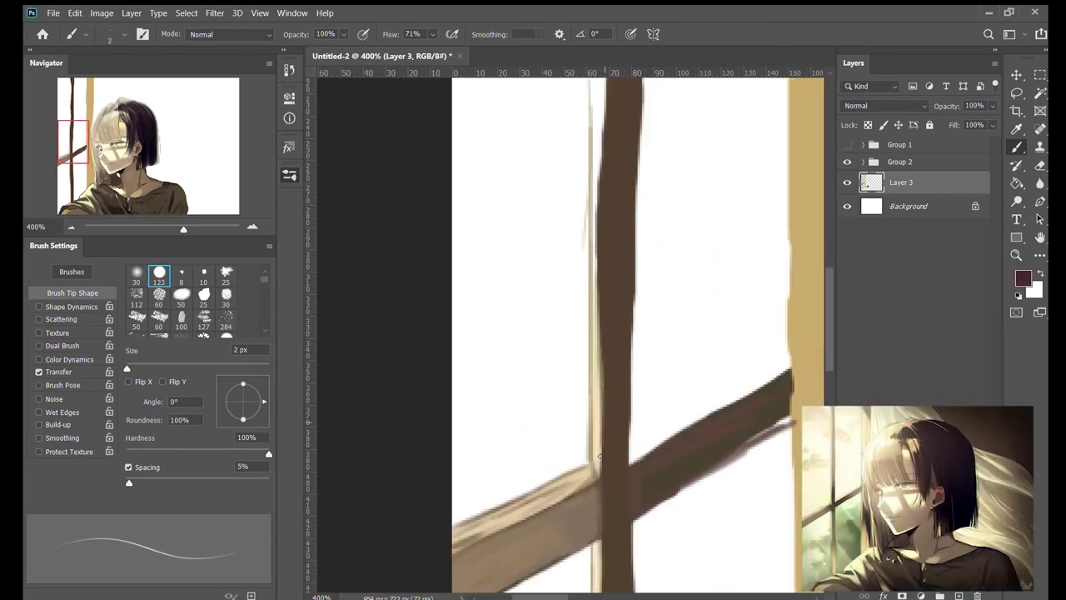
Step: Blend a muted reddish brown along the vertical window bar with a 6 px hard brush
scroll(598, 220, down, 3)
key(bracketright)
key(bracketright)
key(bracketright)
key(bracketright)
alt+click(602, 389)
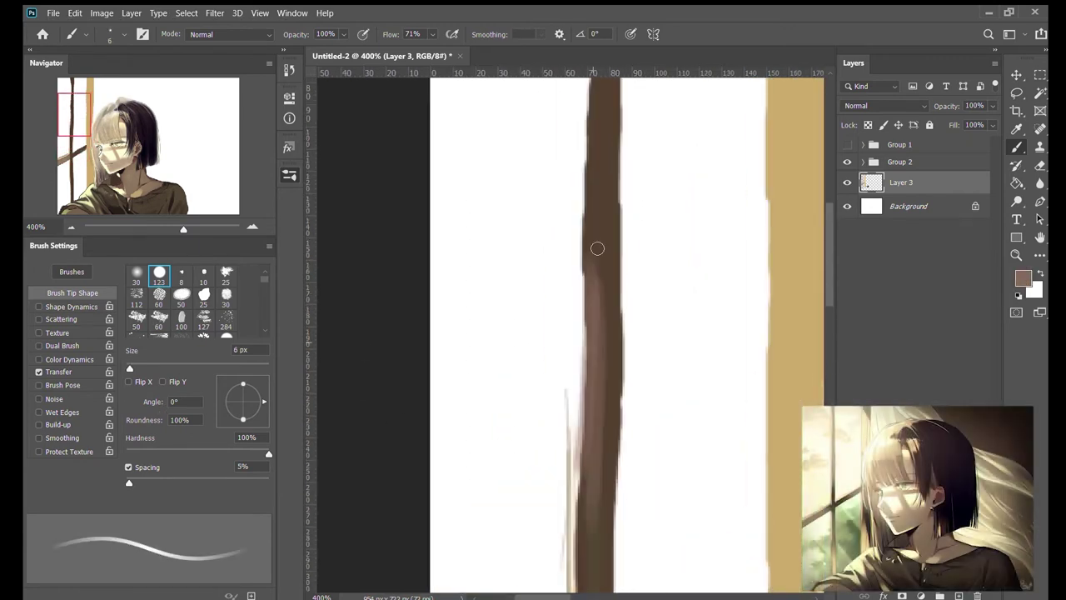
key(ctrl+1)
drag(567, 144, 568, 234)
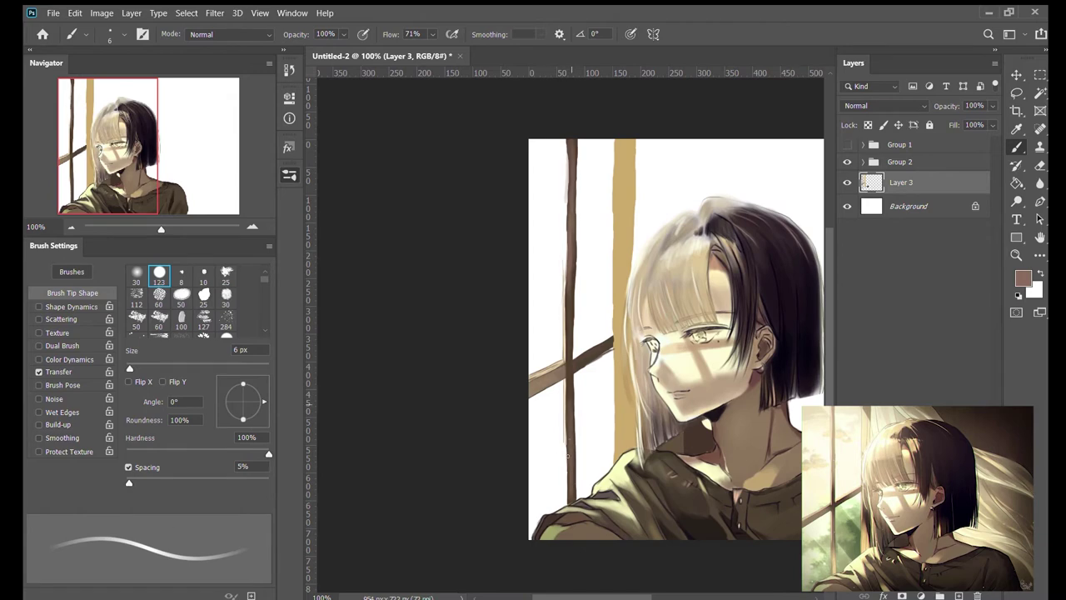
Step: Paint a cream highlight on the upper edge of the diagonal bar's right section with a 6 px hard brush
scroll(568, 454, down, 1)
key(ctrl+plus)
alt+click(565, 400)
drag(640, 289, 598, 299)
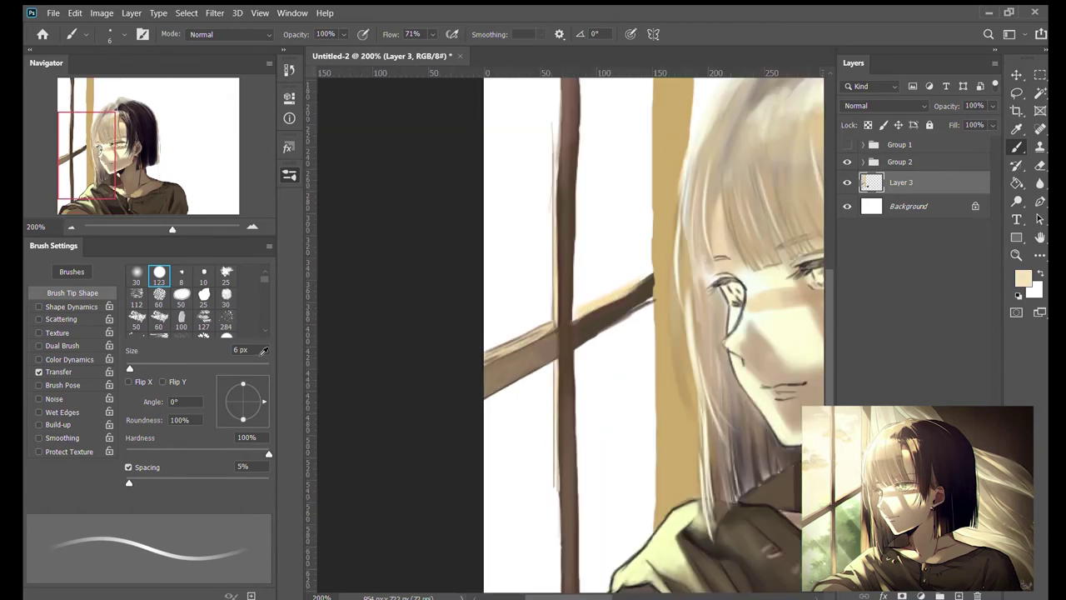
Step: Extend and refine the right section's highlighted edge up to the tan frame with sampled tones and a 2 px hard brush
key(bracketleft)
key(bracketleft)
key(bracketleft)
key(bracketleft)
key(ctrl+plus)
alt+click(583, 403)
drag(722, 335, 575, 407)
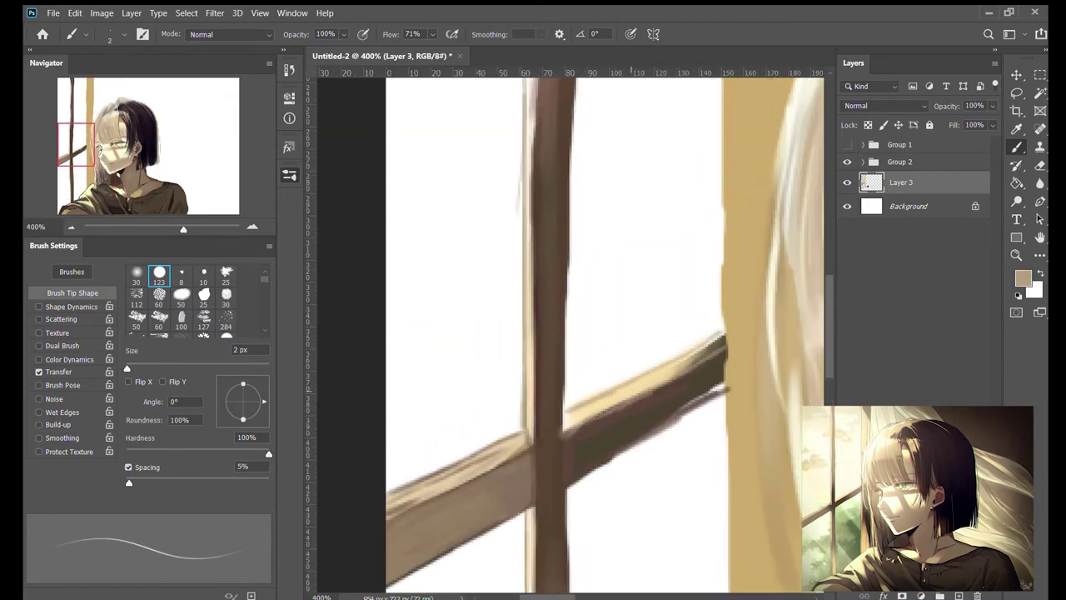
alt+click(684, 360)
drag(723, 336, 676, 364)
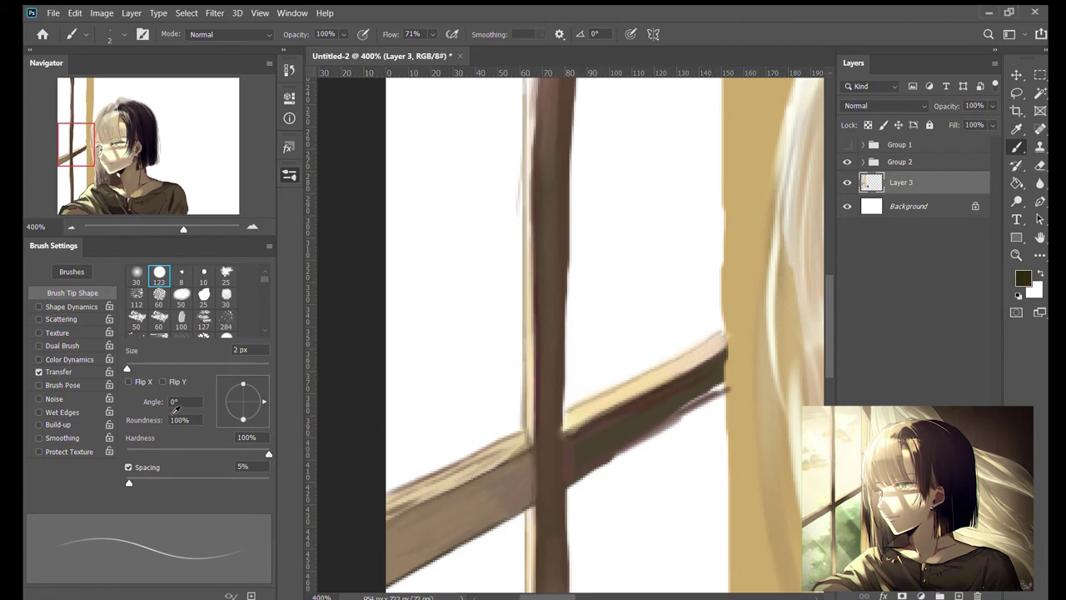
Step: Darken the vertical bar's right edge and the diagonal bar's right underside with dark olive brown using a 2 px hard brush
mouse_move(566, 350)
mouse_down()
mouse_move(567, 279)
mouse_move(566, 460)
mouse_move(666, 429)
mouse_move(722, 392)
mouse_up()
key(e)
key(b)
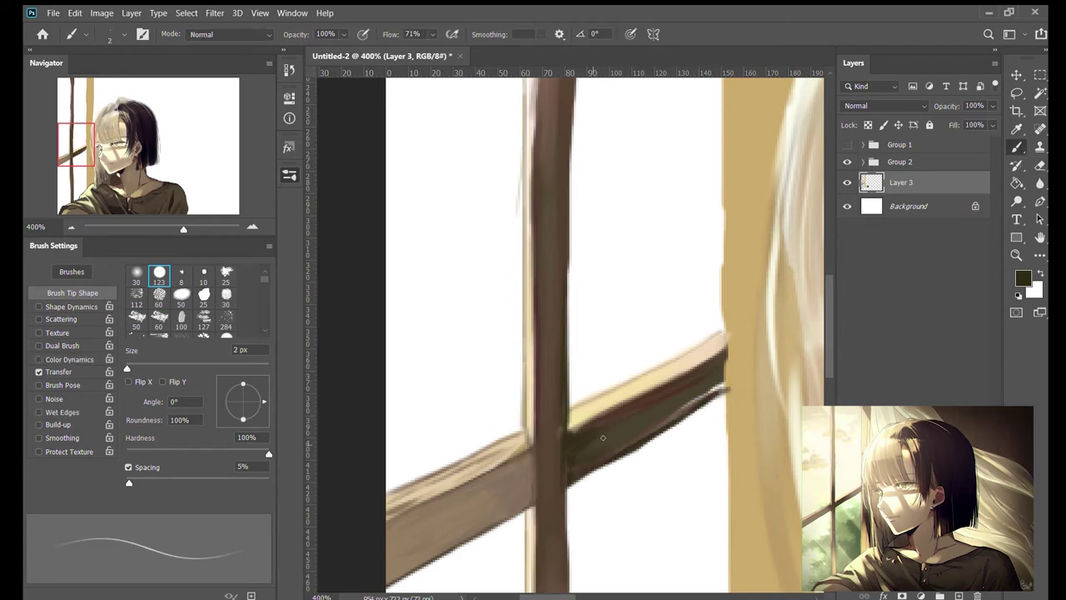
drag(557, 510, 577, 375)
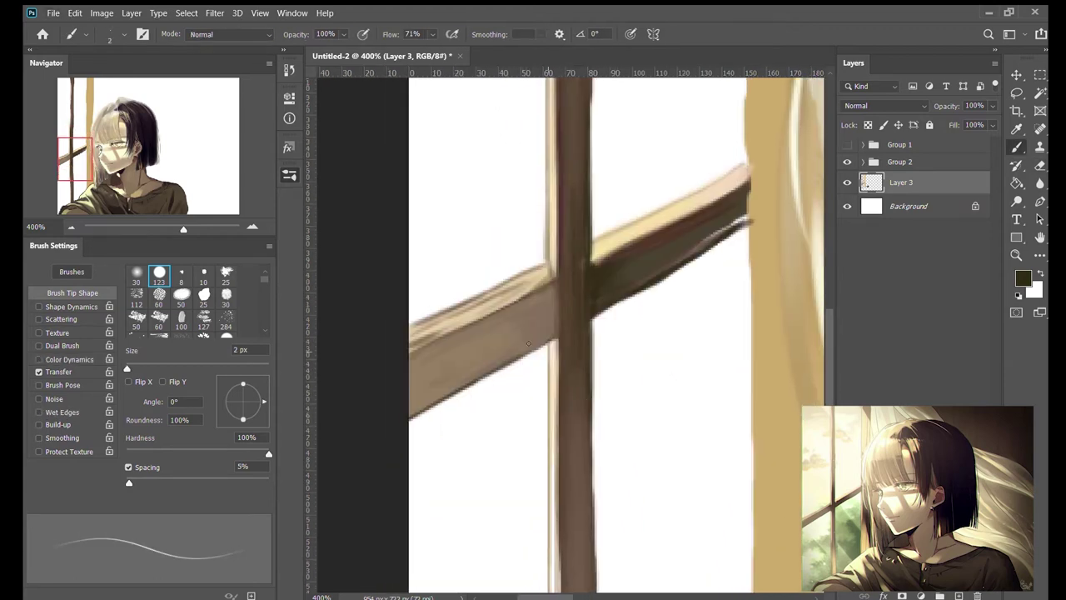
Step: Shade the left diagonal section near the junction and the crossing itself with dark olive brown using 2 px and 5 px brushes
drag(528, 344, 552, 280)
drag(475, 321, 550, 288)
drag(500, 366, 554, 315)
key(bracketright)
key(bracketright)
key(bracketright)
drag(591, 260, 642, 236)
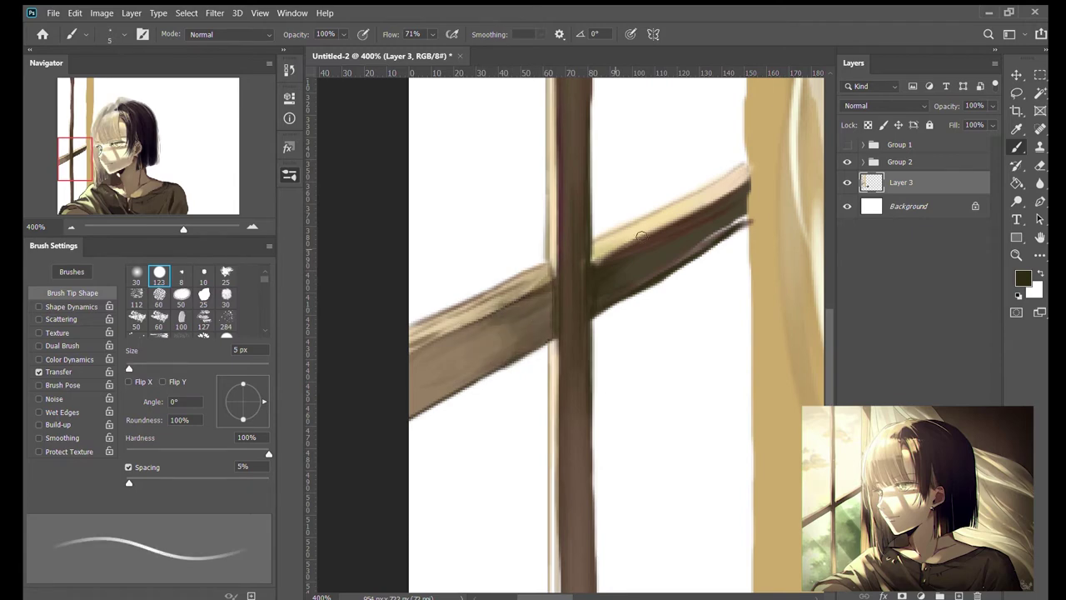
Step: Continue the thin light edge down the vertical bar's lower left side to the shoulder with sampled tones and a 2 px brush
scroll(642, 236, down, 3)
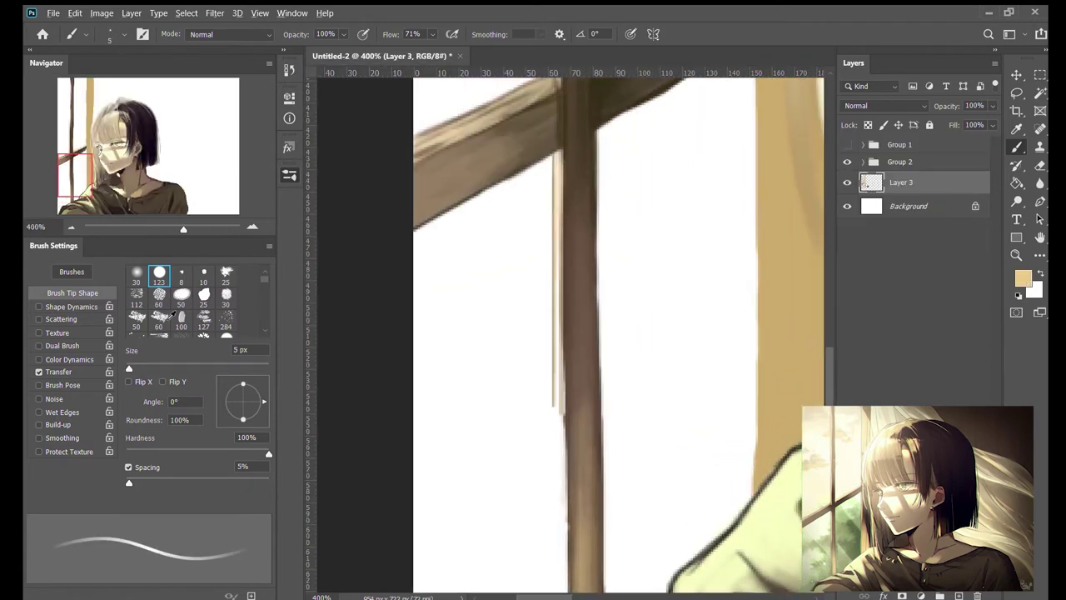
alt+click(583, 292)
key(bracketleft)
key(bracketleft)
key(bracketleft)
drag(557, 367, 558, 467)
drag(583, 416, 589, 296)
drag(566, 534, 569, 283)
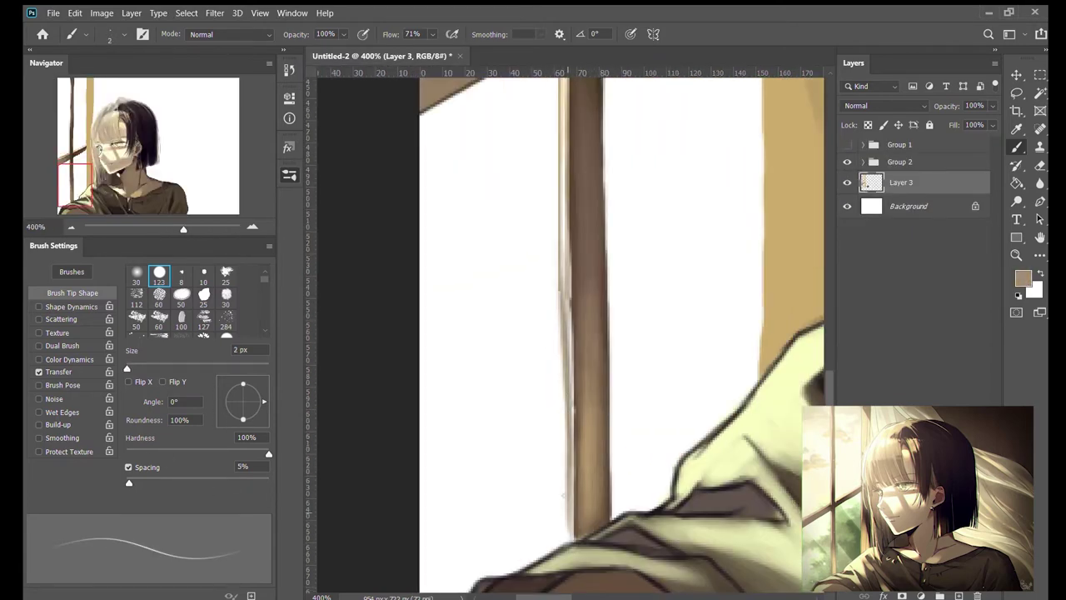
Step: Refine the vertical bar's left edge and inner side below the crossing with sampled brown tones and a 2 px hard brush
drag(573, 466, 572, 269)
drag(575, 506, 575, 325)
scroll(575, 334, up, 3)
mouse_move(553, 412)
mouse_down()
mouse_move(555, 292)
mouse_move(553, 386)
mouse_up()
alt+click(555, 331)
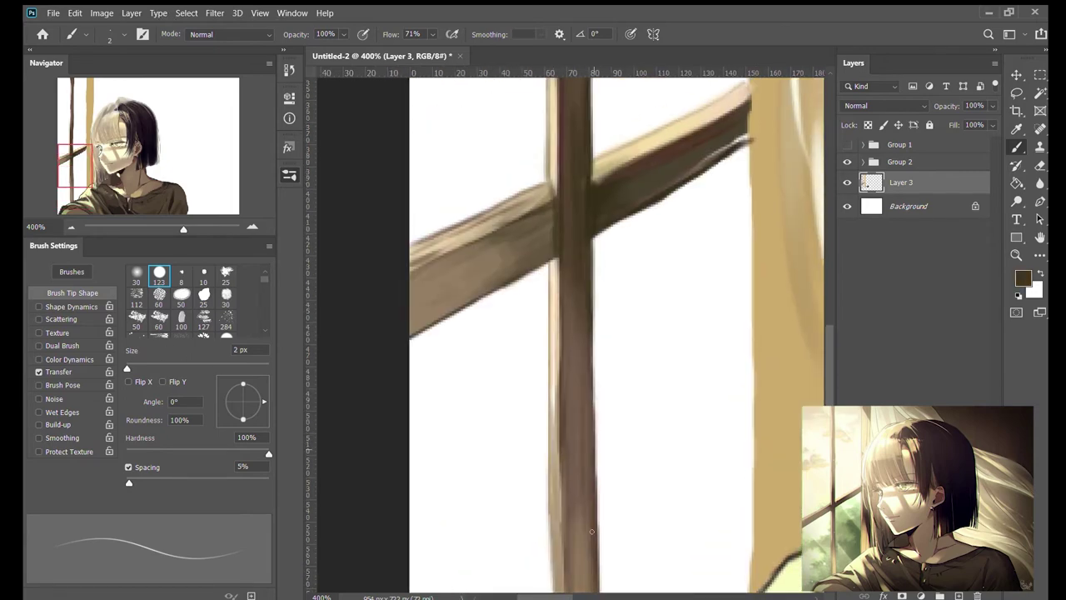
key(ctrl+minus)
key(ctrl+minus)
key(ctrl+minus)
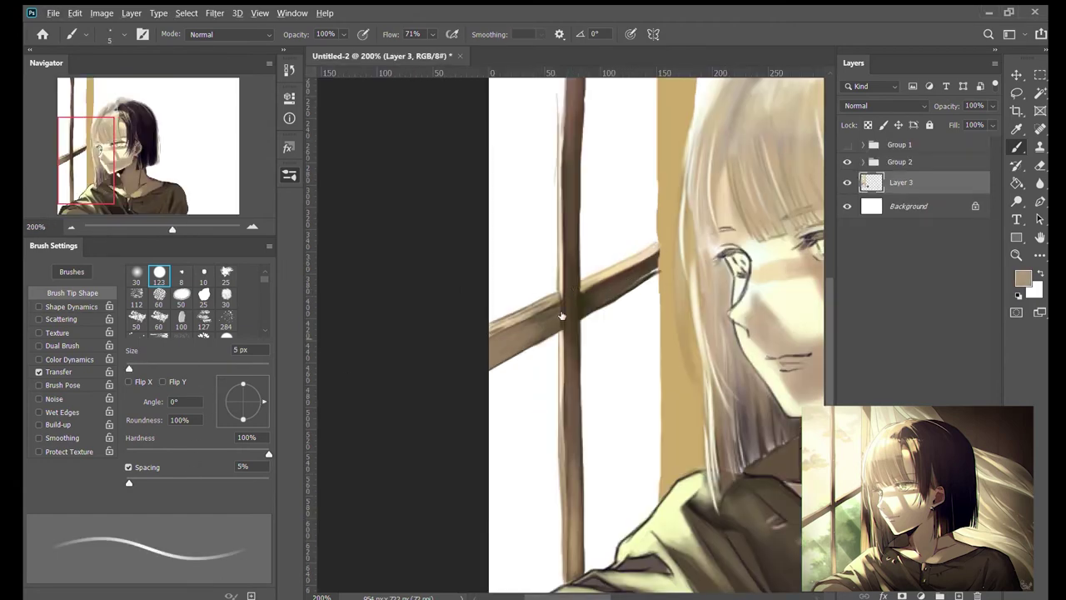
Step: Add fine reddish-brown and light accents to the frame bars and the diagonal bar's right section with sampled tones and 2 px and 1 px brushes
alt+click(562, 316)
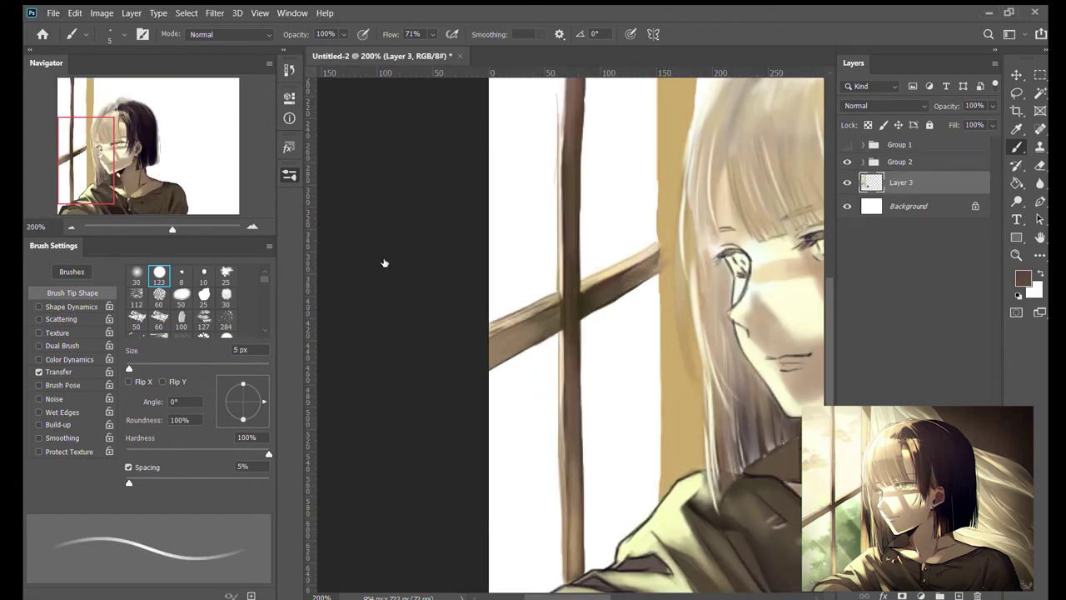
key(bracketleft)
key(bracketleft)
key(bracketleft)
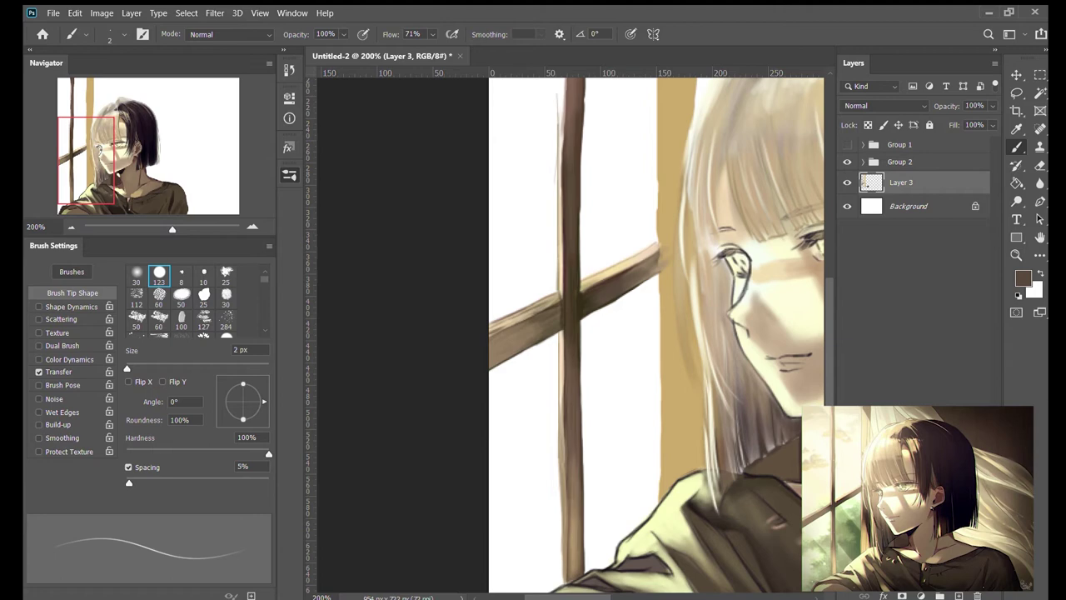
key(ctrl+plus)
key(ctrl+plus)
key(ctrl+plus)
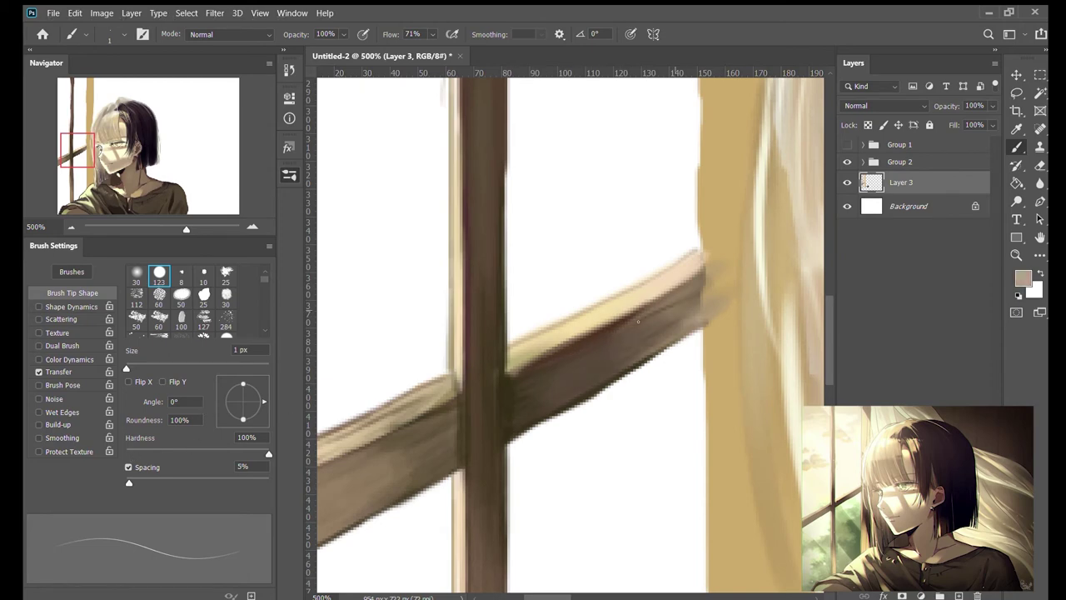
drag(617, 330, 575, 375)
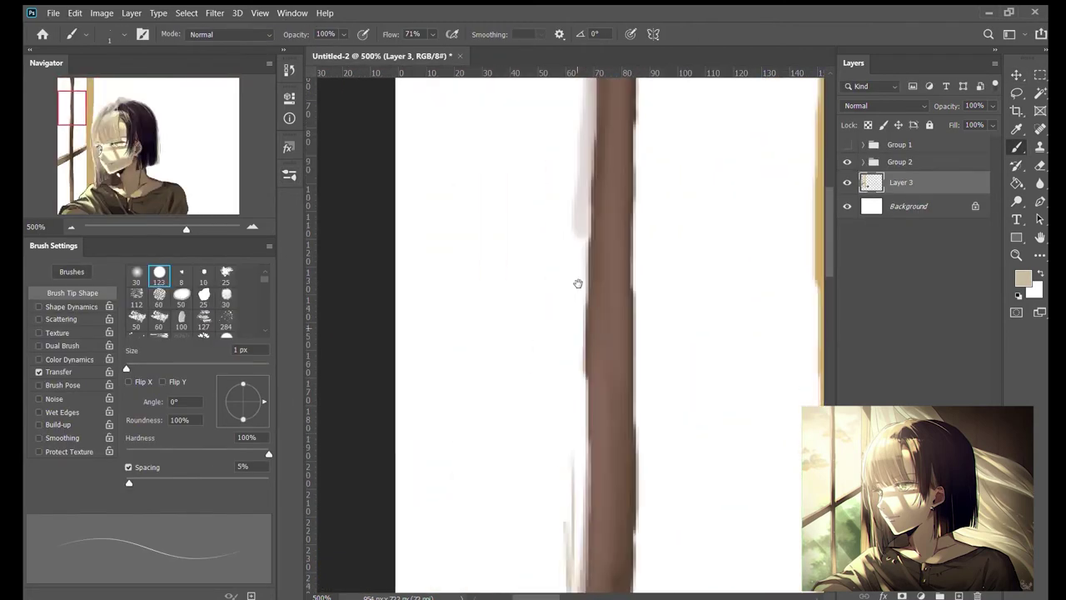
Step: Paint light tan wood grain down the upper part of the brown vertical bar with a 4 px hard brush
drag(579, 284, 557, 279)
key(bracketright)
key(bracketright)
key(bracketright)
drag(583, 150, 583, 441)
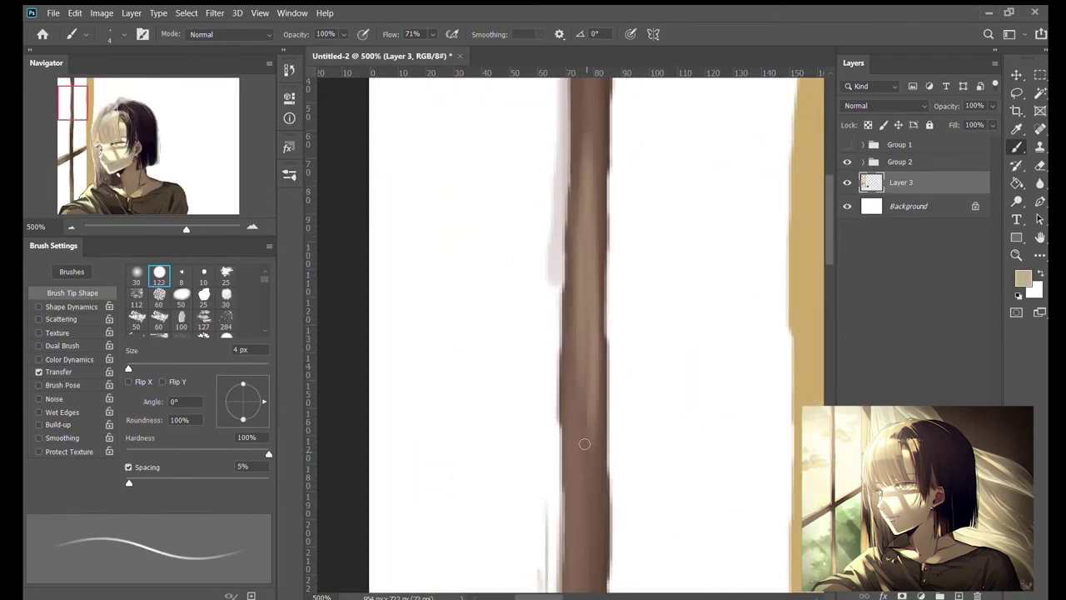
drag(579, 233, 579, 500)
drag(575, 208, 559, 427)
Step: Paint a pale cream highlight down the left side of the vertical bar from the canvas's upper edge
scroll(559, 428, up, 3)
scroll(559, 428, down, 2)
key(bracketleft)
key(bracketleft)
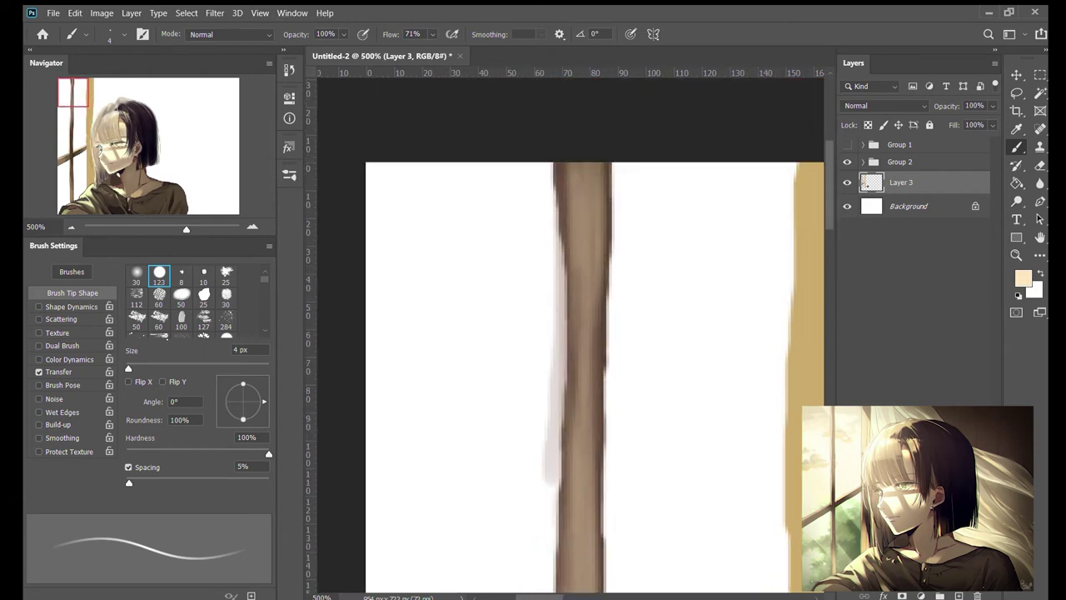
drag(556, 163, 567, 392)
scroll(567, 361, down, 2)
drag(567, 250, 559, 385)
mouse_move(558, 533)
mouse_down()
mouse_move(555, 317)
mouse_move(590, 279)
mouse_up()
alt+click(585, 429)
mouse_move(575, 317)
mouse_down()
mouse_move(562, 452)
mouse_move(567, 380)
mouse_up()
key(bracketleft)
scroll(567, 381, up, 3)
Step: Smooth the cream highlight near the vertical bar's upper end with sampled light tones and a 1 px brush
key(bracketright)
key(bracketright)
key(bracketright)
key(bracketright)
alt+click(597, 227)
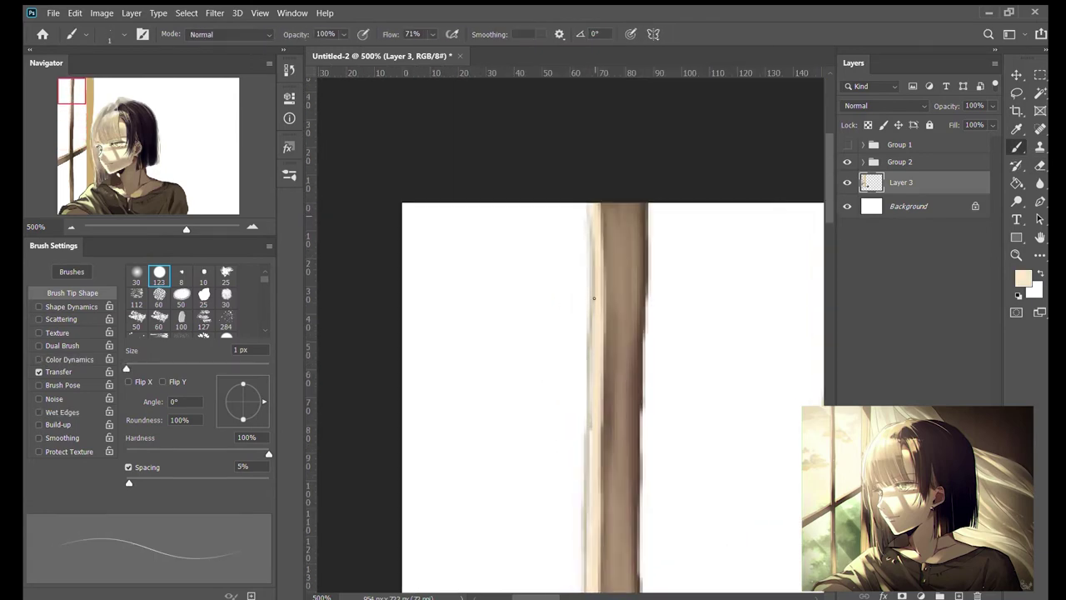
drag(594, 227, 593, 317)
scroll(547, 289, down, 1)
scroll(614, 246, down, 3)
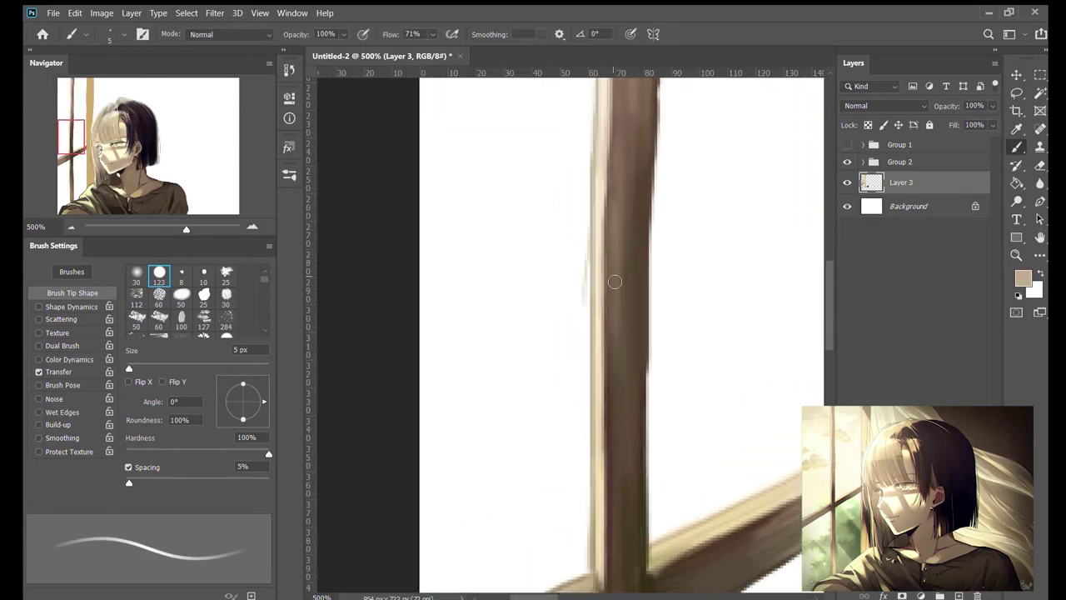
Step: Trim and straighten the tan frame's left edge in its upper part with an 8 px eraser
key(e)
scroll(609, 359, up, 3)
drag(588, 367, 494, 305)
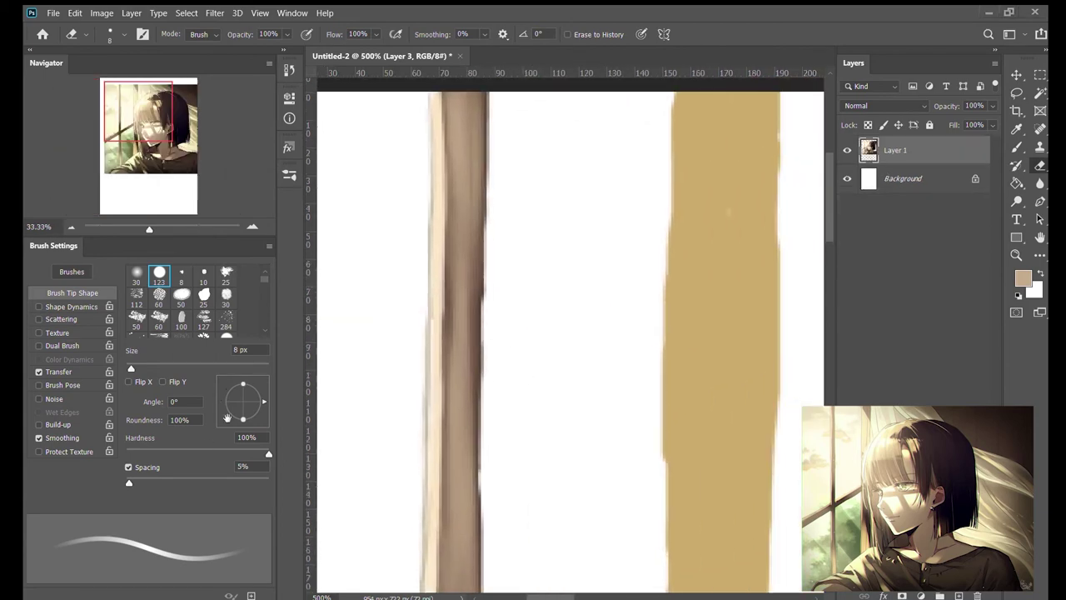
key(b)
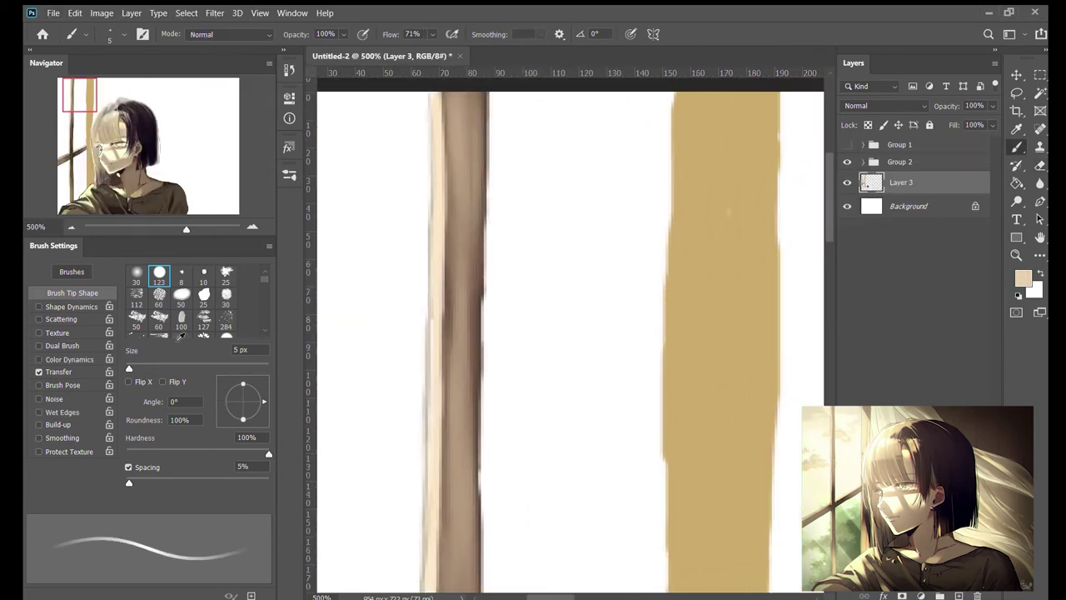
drag(664, 268, 652, 391)
key(e)
drag(677, 225, 663, 492)
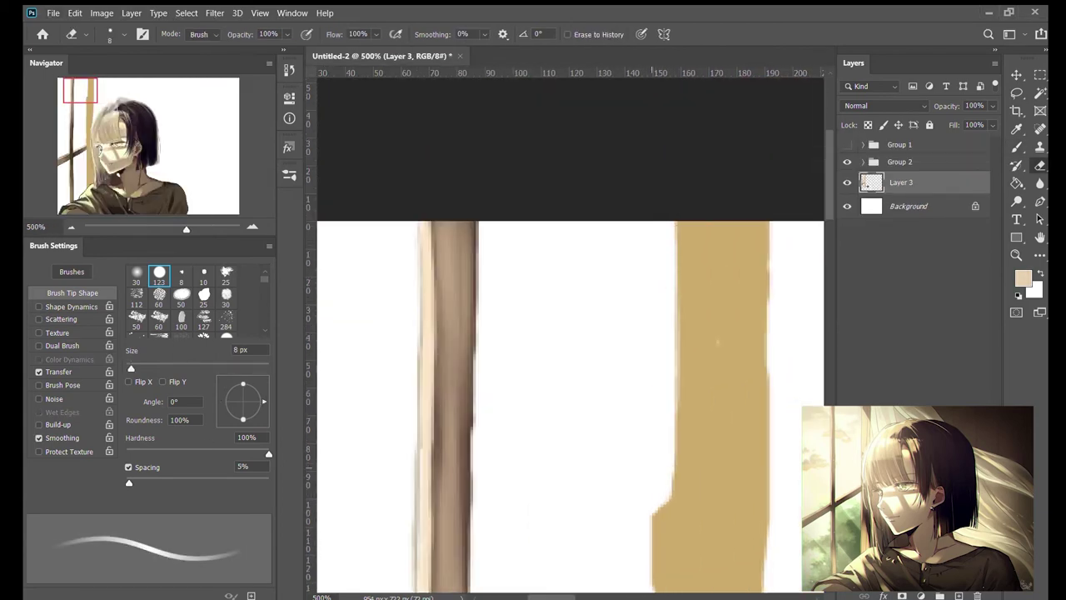
scroll(605, 459, down, 3)
scroll(605, 458, down, 5)
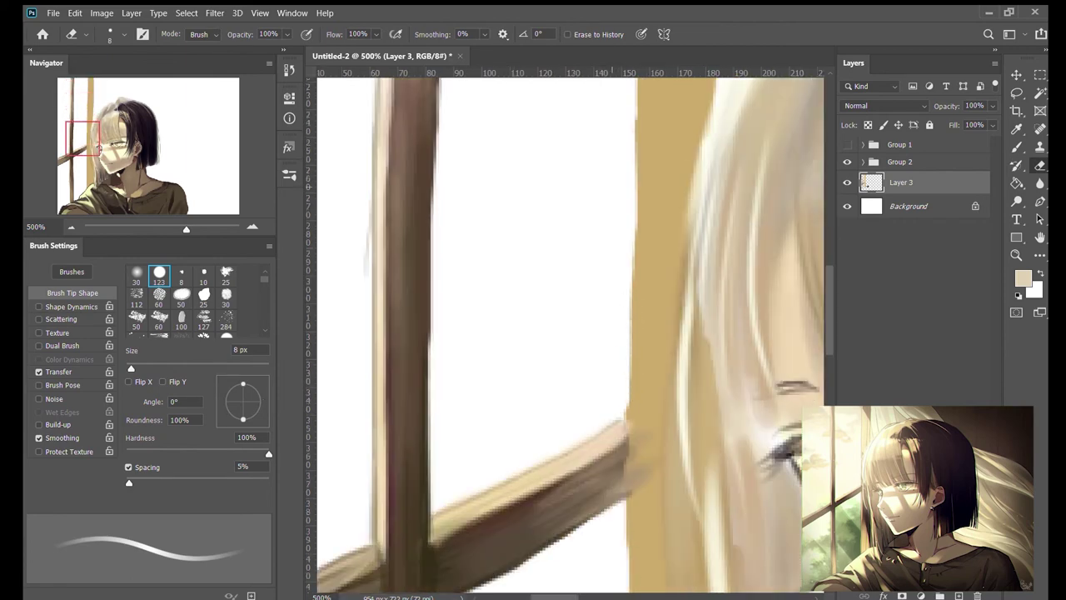
key(ctrl+1)
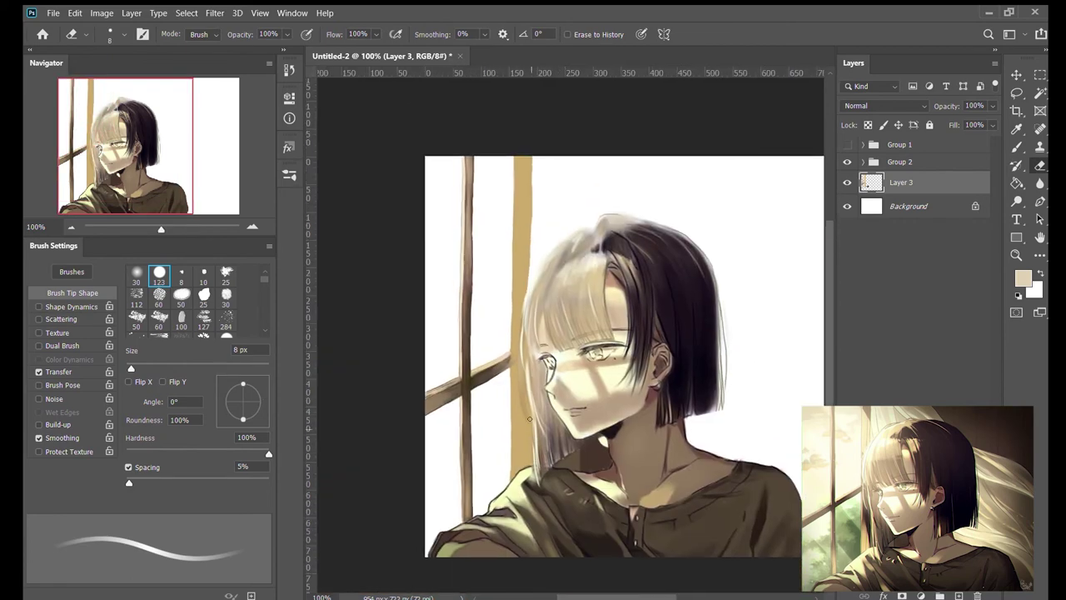
Step: Crop a strip off the canvas's upper edge, reducing its height to 667 px
key(c)
drag(692, 138, 692, 174)
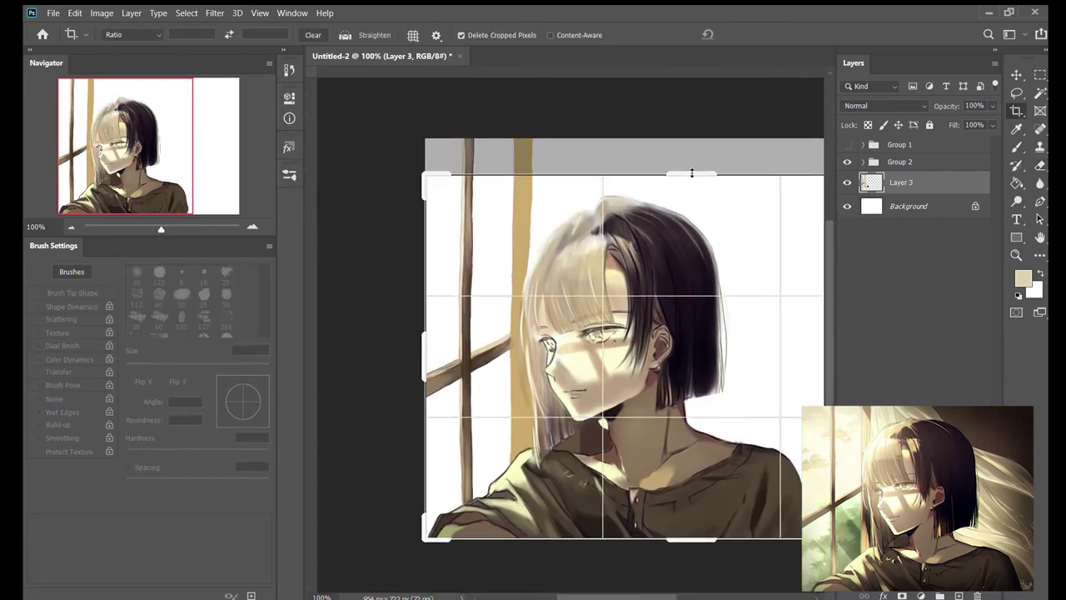
key(Return)
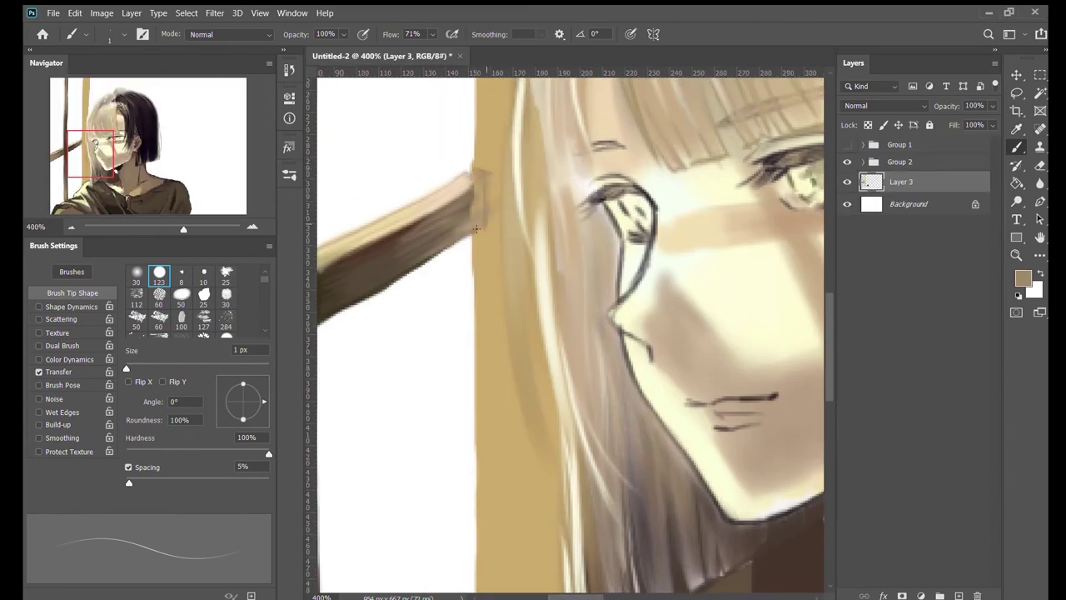
Step: Paint a light tan left edge on the tan frame and a dark brown shadow beside the hair with a 5 px brush
key(])
key(])
key(])
key(])
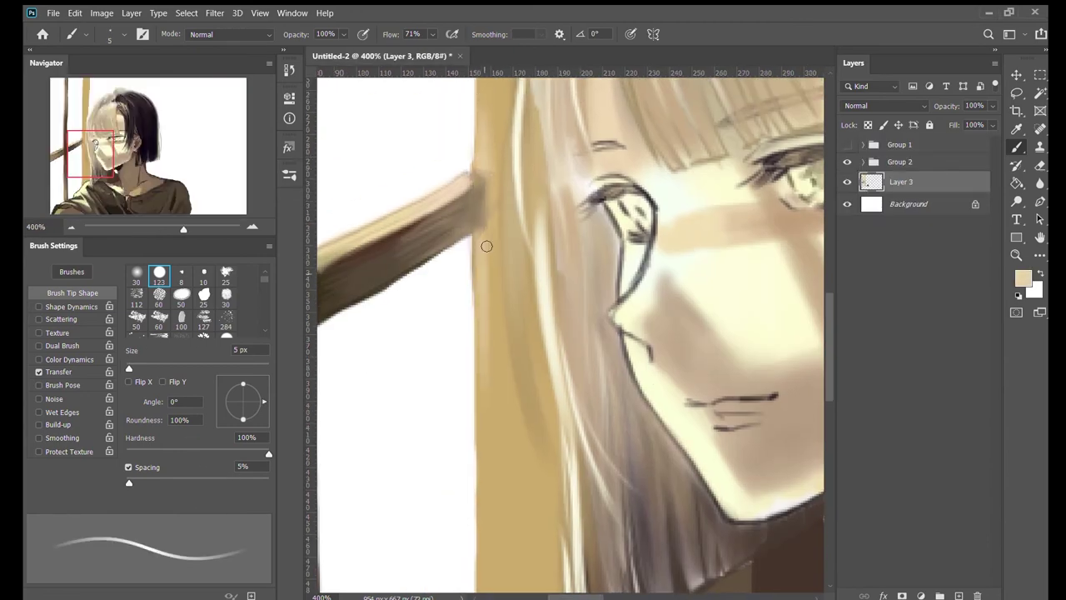
scroll(491, 250, down, 2)
drag(503, 364, 521, 183)
scroll(516, 250, down, 5)
scroll(517, 250, up, 5)
drag(512, 233, 557, 425)
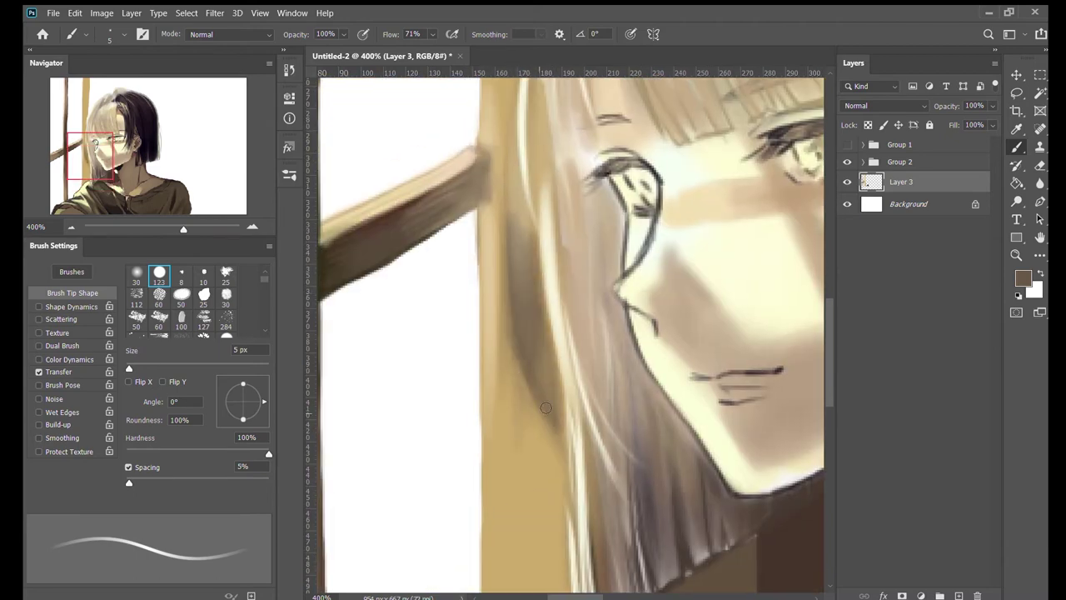
drag(538, 283, 549, 361)
scroll(549, 361, down, 5)
Step: Deepen the frame's shadow beside the hair with dark purple and streak wood grain down to the shoulder with a 5 px brush
alt+click(504, 389)
drag(571, 408, 554, 215)
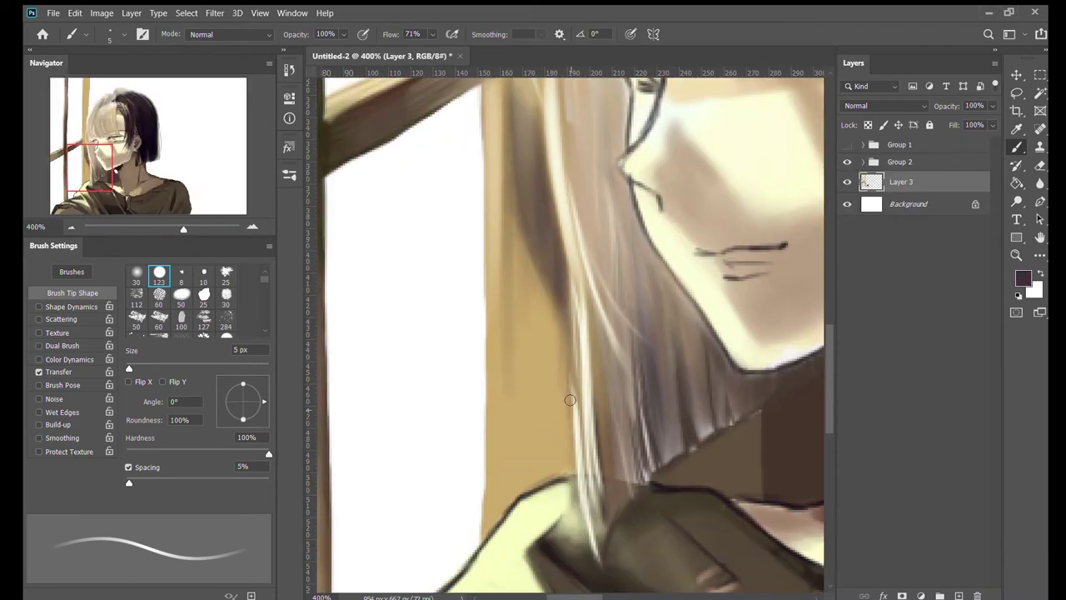
mouse_move(512, 125)
mouse_down()
mouse_move(552, 300)
mouse_move(500, 488)
mouse_up()
drag(508, 275, 491, 492)
mouse_move(575, 467)
mouse_down()
mouse_move(547, 281)
mouse_move(587, 450)
mouse_up()
scroll(553, 324, up, 12)
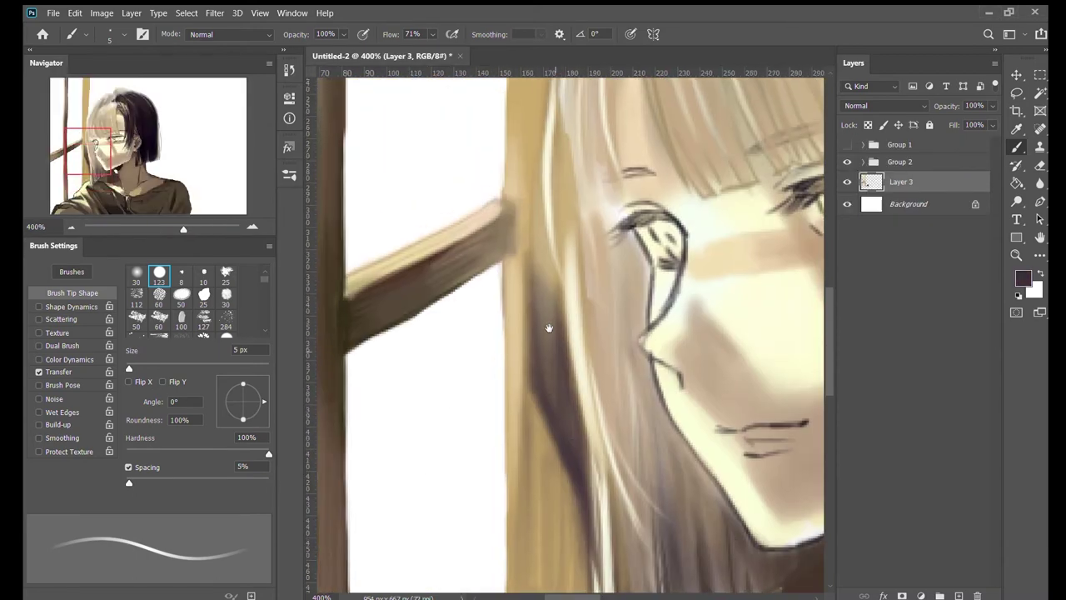
Step: Outline the tan frame's left edge above and below the diagonal bar with sampled olive tones and a 1 px brush
scroll(503, 329, down, 16)
alt+click(498, 253)
key(bracketleft)
key(bracketleft)
key(bracketleft)
key(bracketleft)
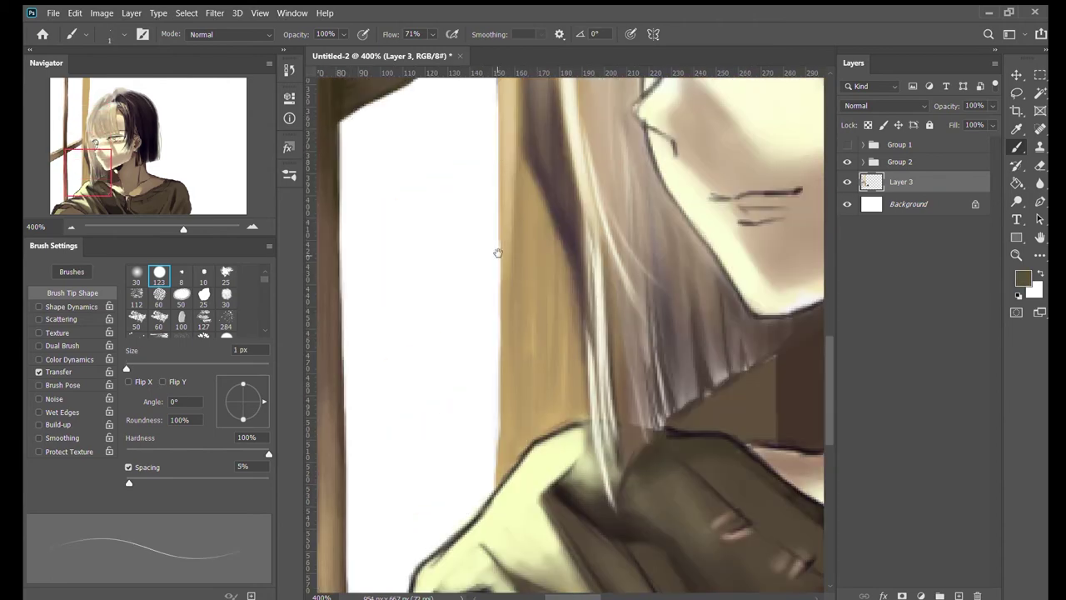
scroll(498, 254, up, 2)
alt+click(509, 100)
drag(516, 371, 508, 533)
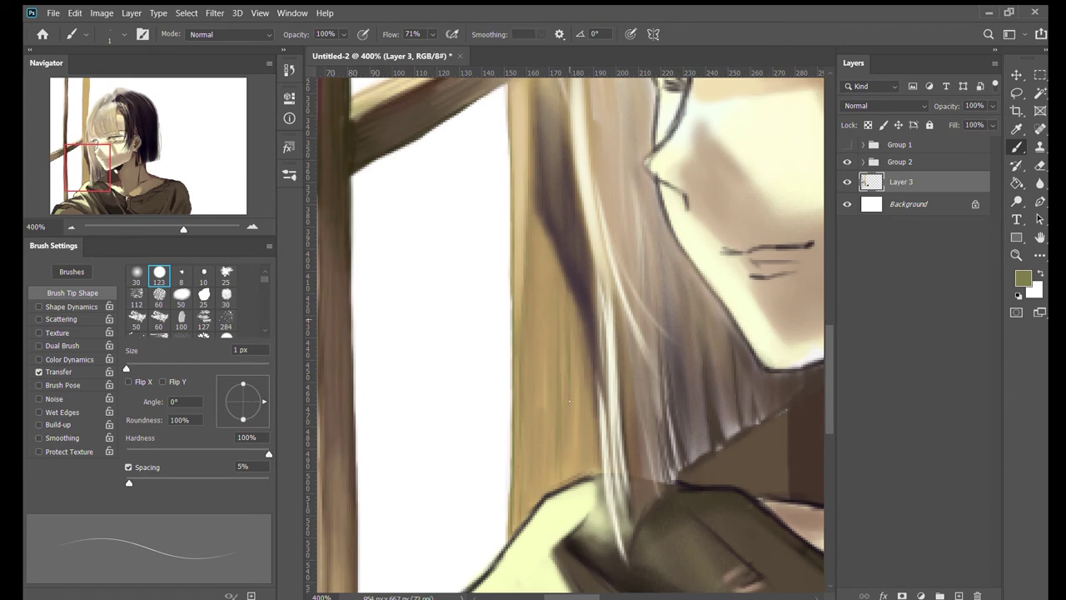
scroll(537, 302, up, 5)
drag(528, 277, 529, 461)
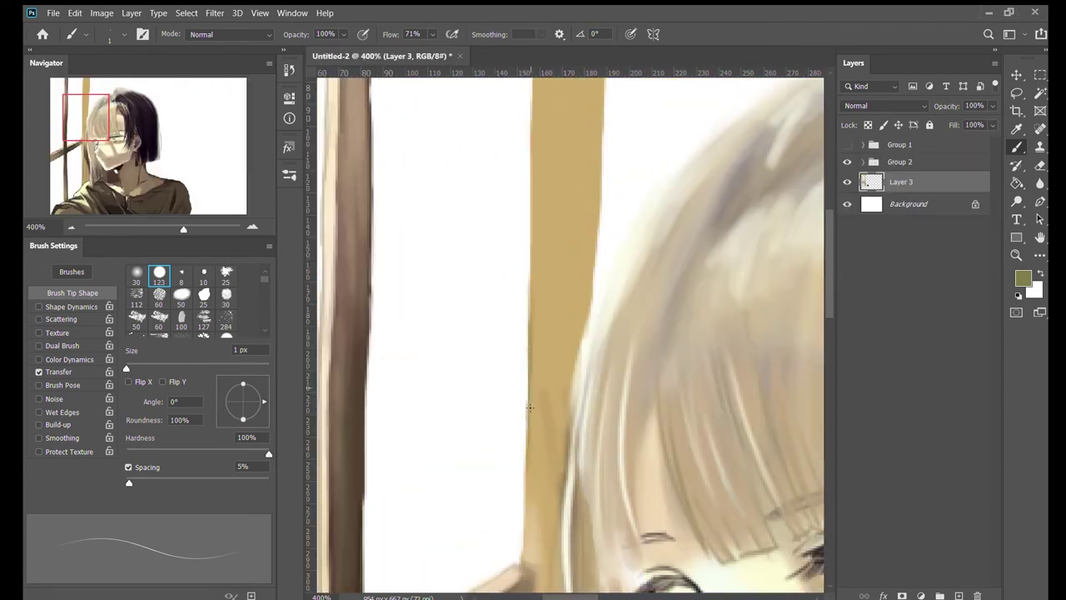
Step: Add olive grain to the tan frame above the diagonal bar and block in a greyish-brown shadow at its upper end with a 5 px brush
key(bracketright)
key(bracketright)
key(bracketright)
key(bracketright)
mouse_move(534, 301)
mouse_down()
mouse_move(540, 407)
mouse_move(551, 424)
mouse_up()
scroll(550, 359, up, 5)
alt+click(574, 208)
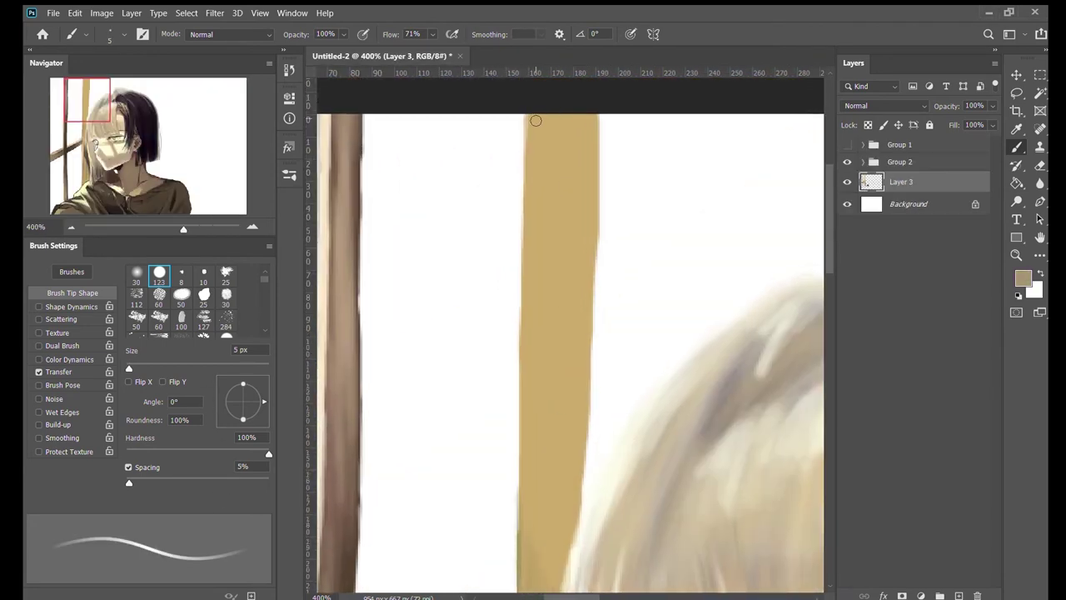
drag(542, 117, 550, 206)
drag(584, 265, 589, 152)
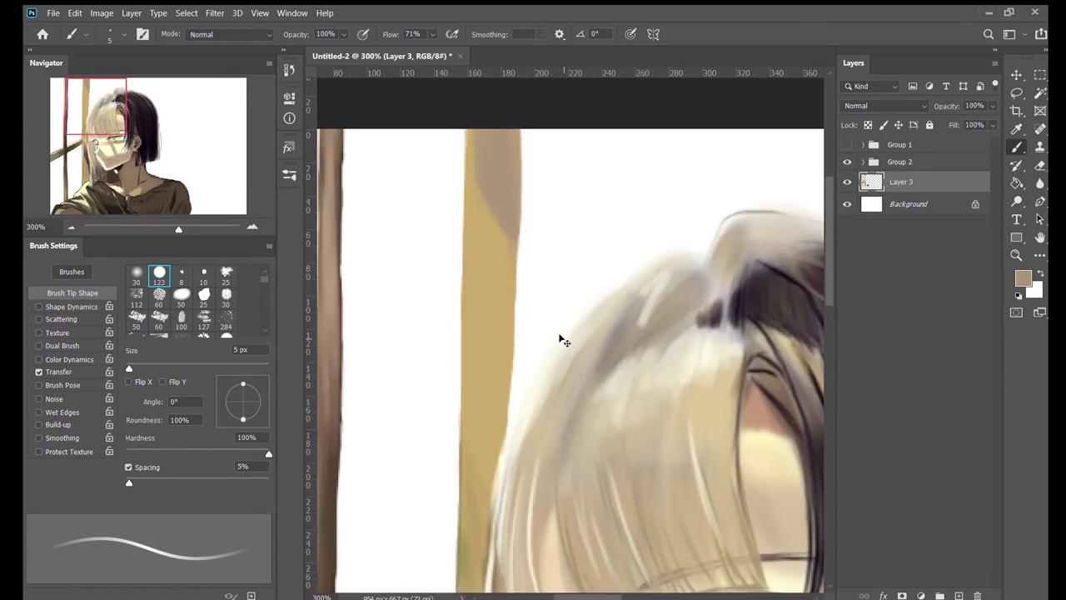
Step: Draw thin dark lines down the tan frame's centre and right edge with a 1 px brush
scroll(562, 340, up, 5)
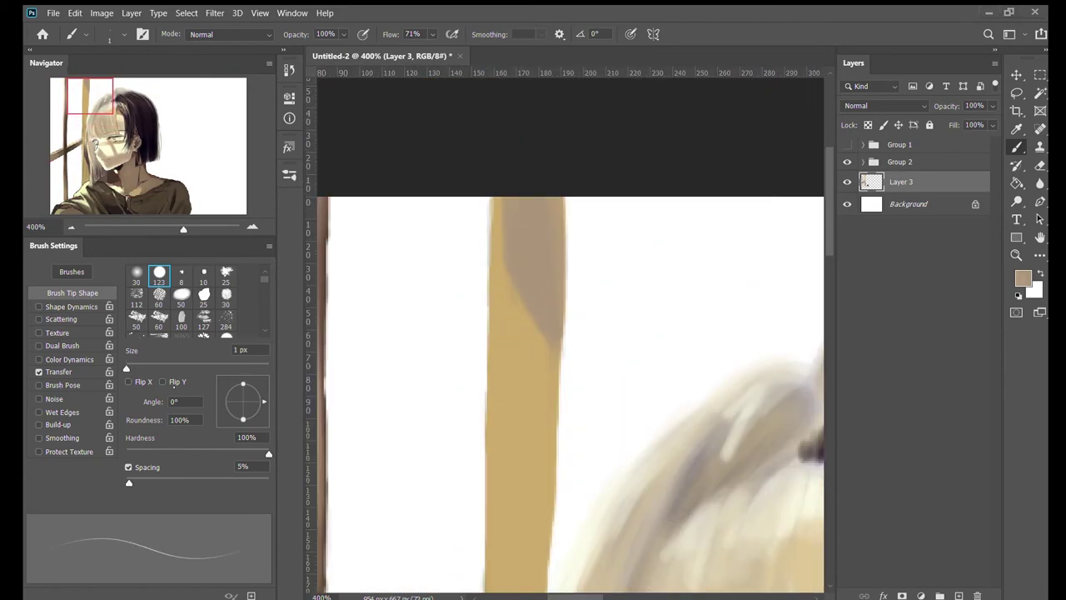
drag(528, 286, 535, 405)
scroll(535, 405, down, 3)
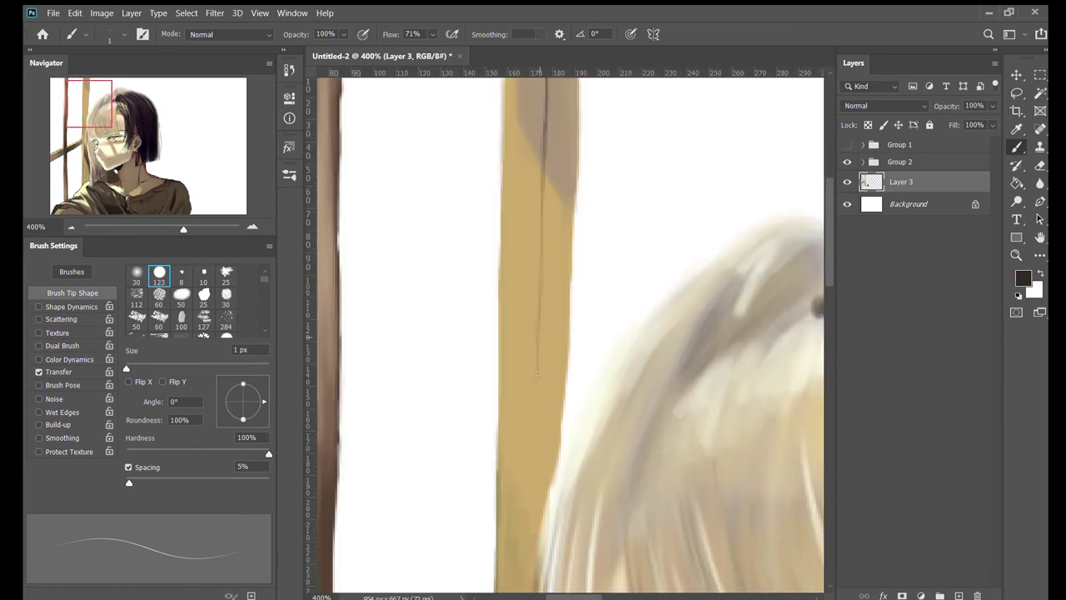
drag(575, 188, 565, 419)
drag(571, 352, 562, 445)
scroll(561, 445, up, 5)
drag(588, 238, 577, 386)
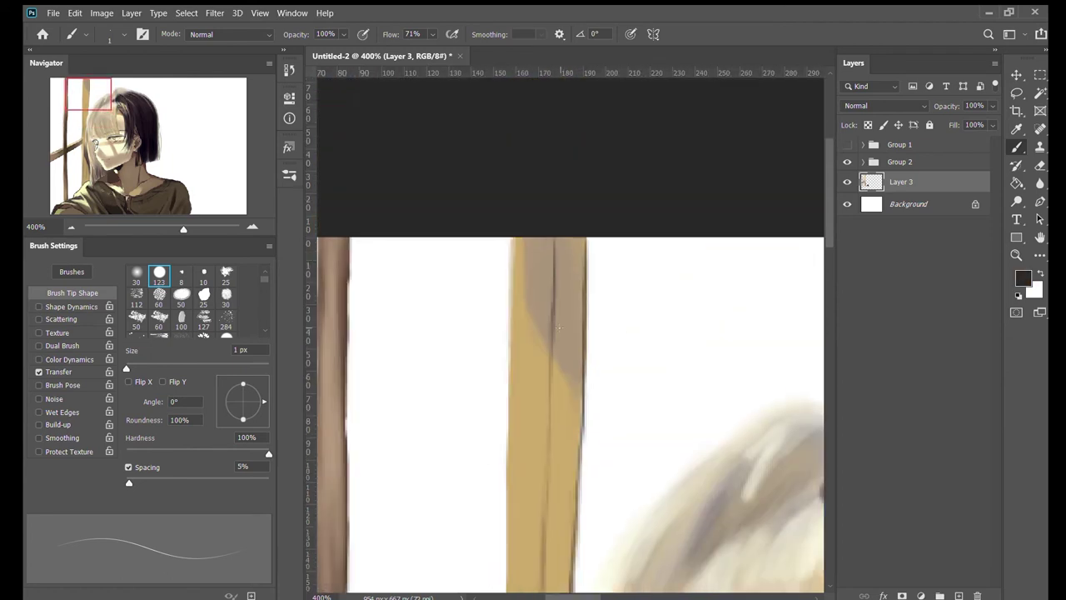
drag(577, 426, 568, 497)
Step: Brush pale yellow grain highlights down the upper part of the tan frame with a 5 px hard brush
scroll(536, 261, down, 2)
scroll(536, 260, left, 1)
scroll(536, 261, down, 2)
scroll(535, 261, left, 1)
alt+click(589, 310)
key(bracketright)
key(bracketright)
key(bracketright)
key(bracketright)
scroll(590, 310, up, 2)
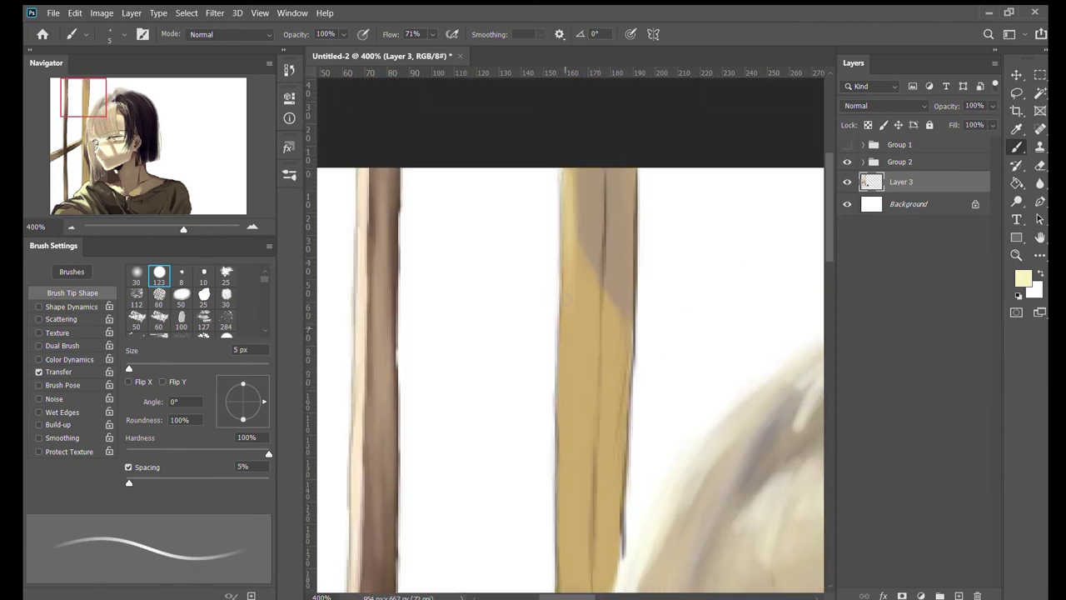
scroll(590, 309, down, 2)
scroll(590, 309, down, 3)
drag(589, 167, 578, 392)
drag(587, 275, 575, 466)
scroll(594, 142, up, 5)
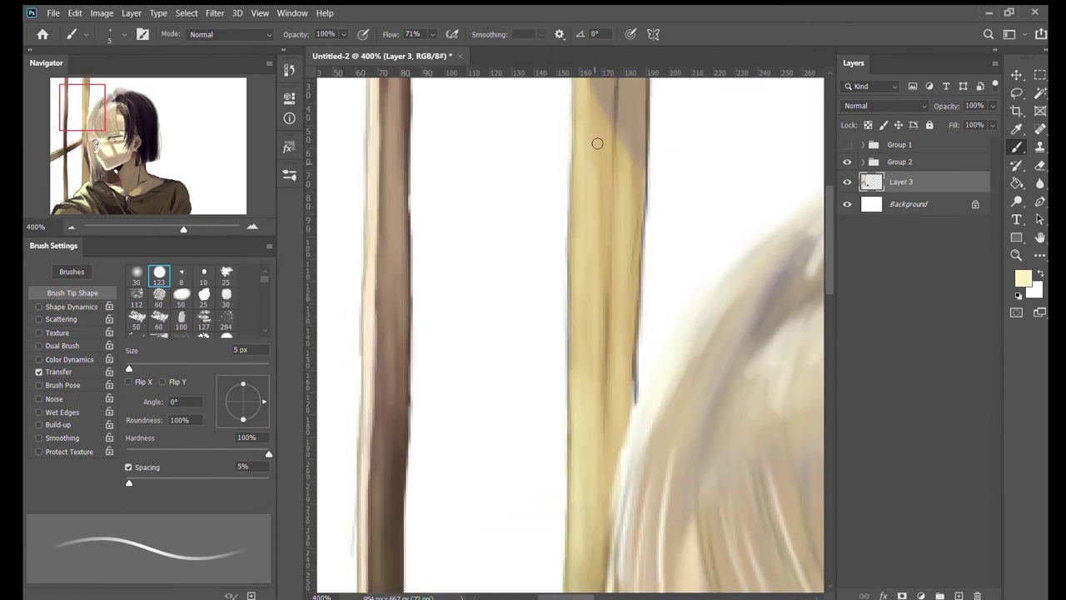
Step: Show the curtain sketch lines of Group 1 with the whole canvas in view
key(e)
key(ctrl+0)
key(v)
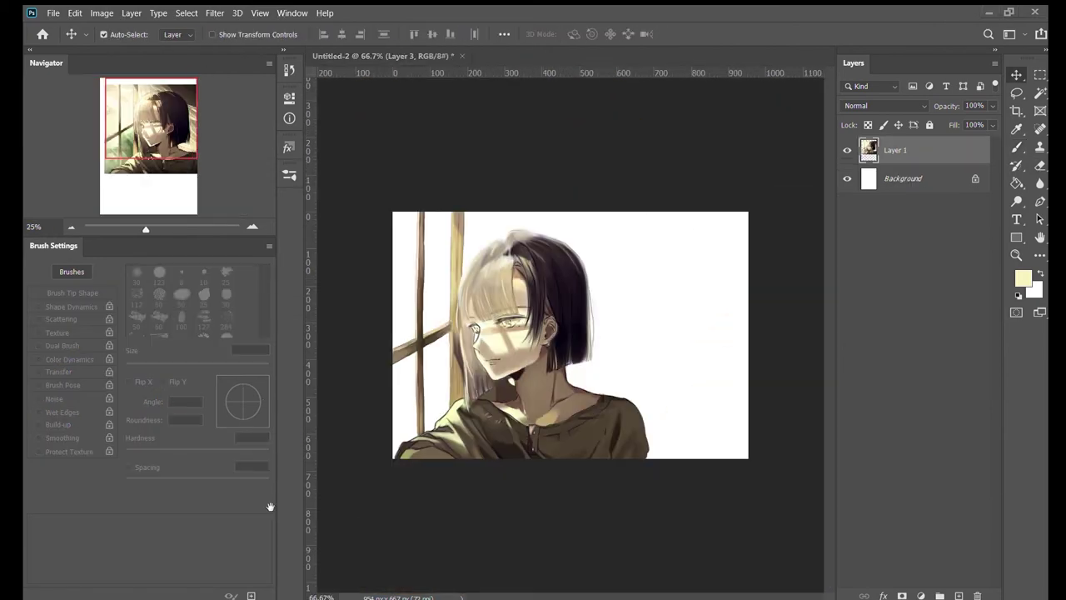
click(855, 144)
click(692, 364)
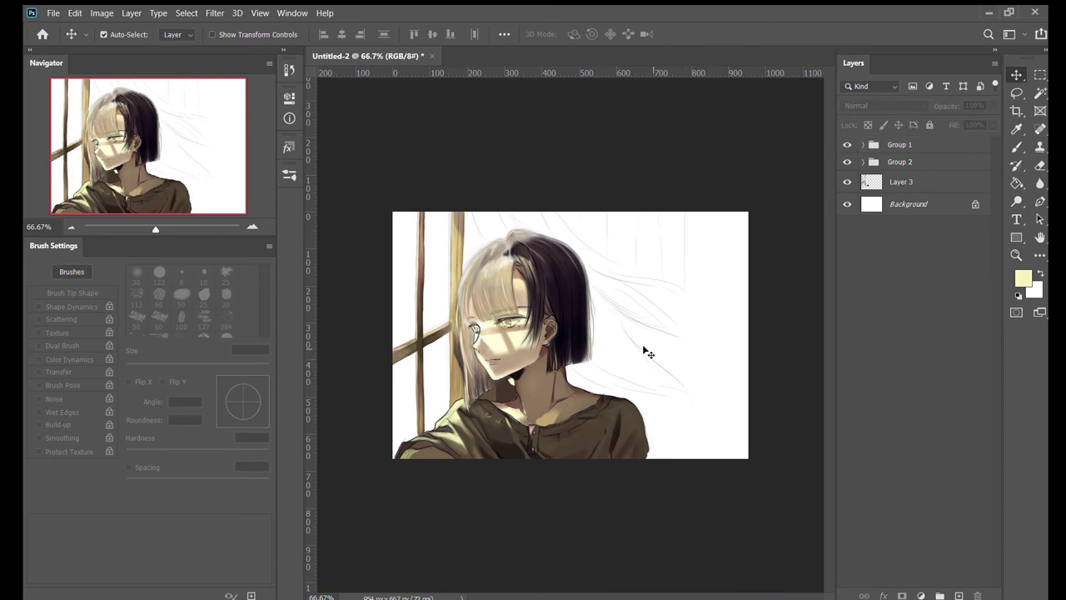
Step: Activate the face layer in Group 2 with an 8 px hard eraser for work around the neck
click(492, 417)
key(e)
ctrl+click(503, 404)
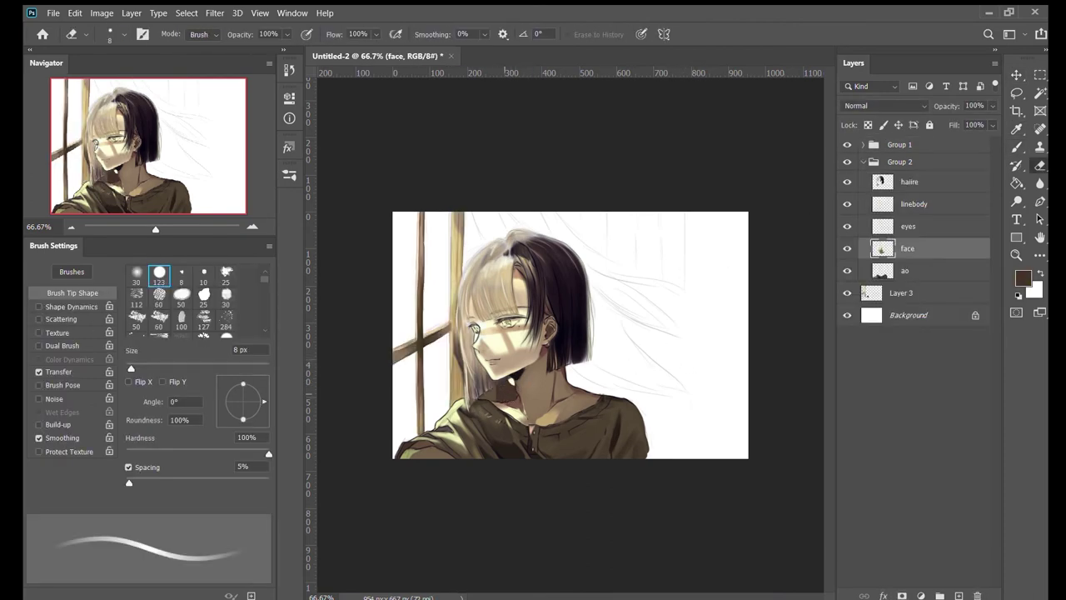
drag(489, 410, 633, 242)
scroll(639, 352, down, 3)
scroll(581, 340, up, 5)
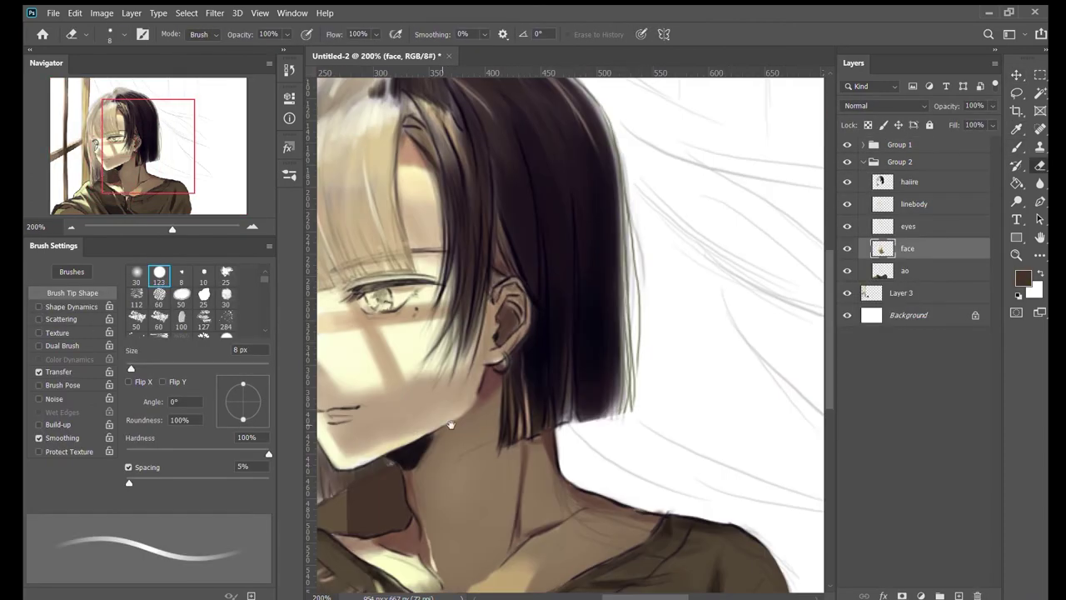
Step: Block in a dark brown wall above the curtain's upper edge on Layer 3 with a 70 px hard brush
key(b)
ctrl+click(580, 340)
scroll(581, 339, right, 4)
mouse_move(519, 271)
mouse_down()
mouse_move(516, 261)
mouse_move(564, 319)
mouse_move(536, 240)
mouse_up()
scroll(550, 300, up, 1)
mouse_move(569, 366)
mouse_down()
mouse_move(600, 409)
mouse_move(650, 435)
mouse_move(663, 342)
mouse_move(657, 445)
mouse_up()
scroll(600, 409, right, 3)
scroll(650, 436, right, 2)
scroll(657, 445, right, 2)
key(])
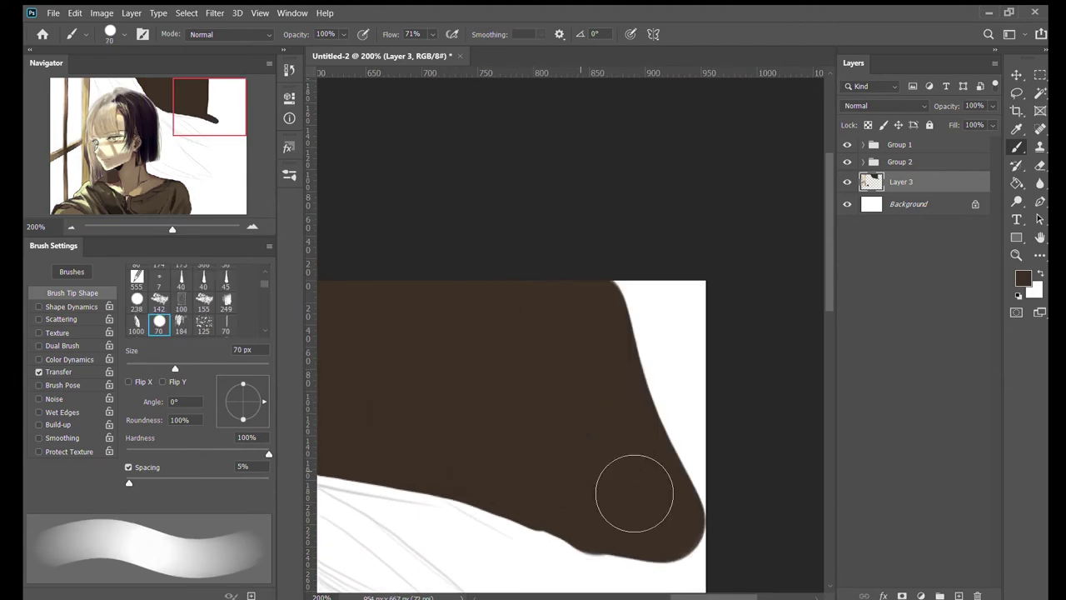
drag(636, 492, 756, 583)
scroll(757, 584, left, 5)
key(e)
scroll(567, 375, right, 3)
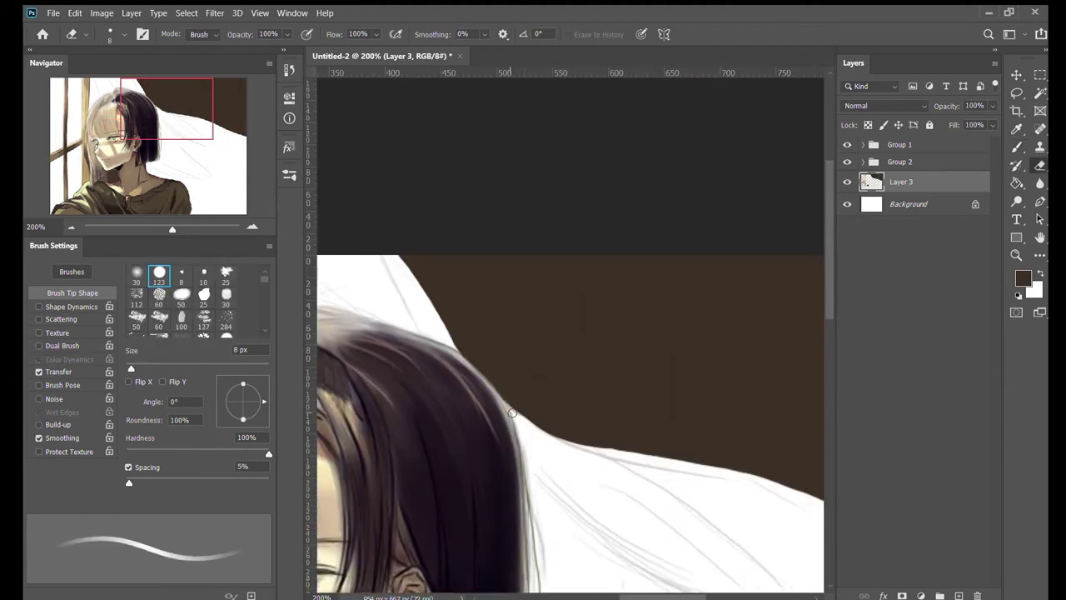
Step: Shade the upper and outer areas of the brown wall darker with a 70 px soft brush
key(b)
scroll(696, 345, right, 3)
scroll(697, 345, left, 4)
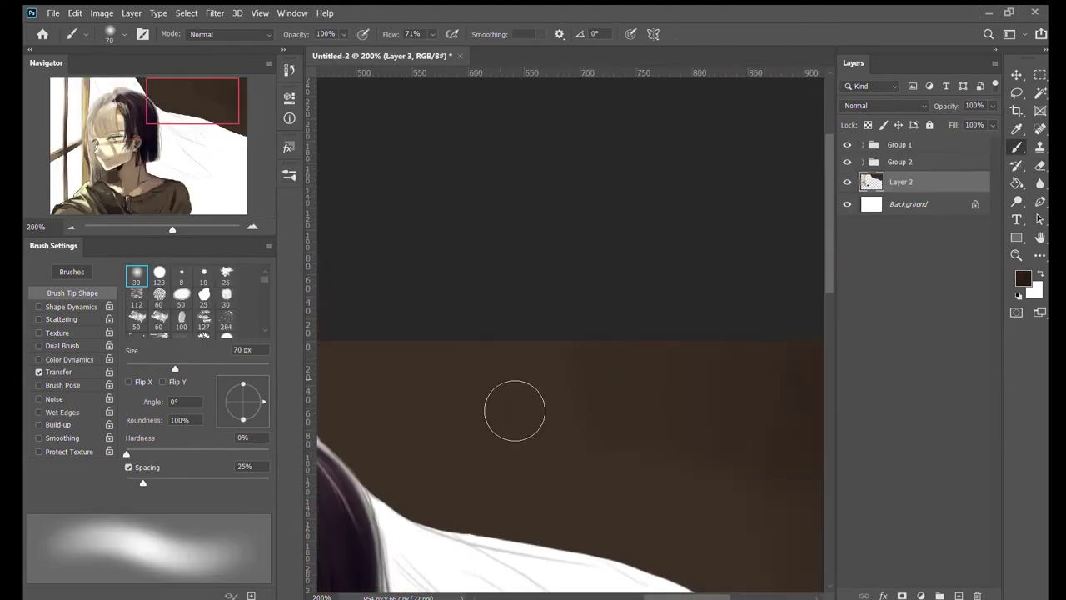
scroll(514, 412, right, 4)
scroll(708, 388, left, 4)
scroll(778, 309, up, 1)
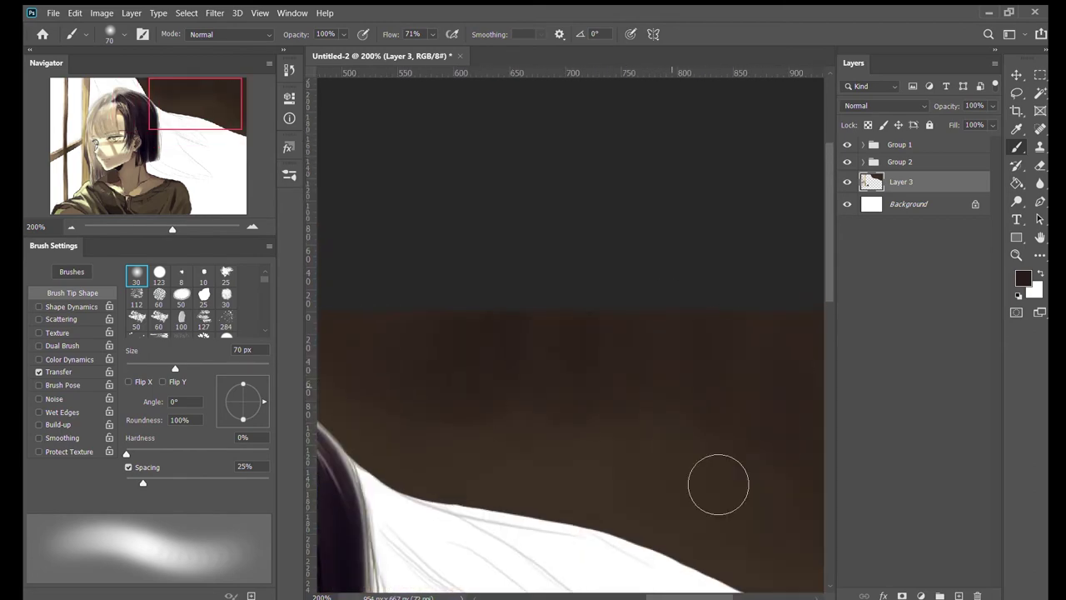
Step: Draw thin dark vertical seams down the brown wall with a 9 px soft brush and shade around them at 45 px
key(ctrl+minus)
key(ctrl+minus)
key(ctrl+minus)
key(i)
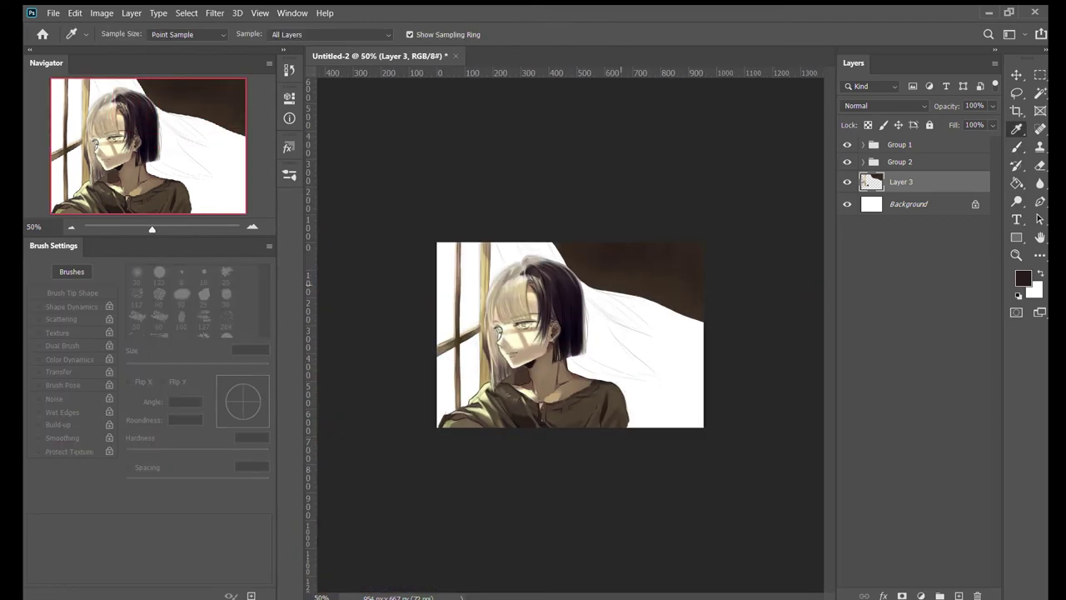
scroll(464, 421, up, 3)
scroll(464, 421, up, 2)
key(b)
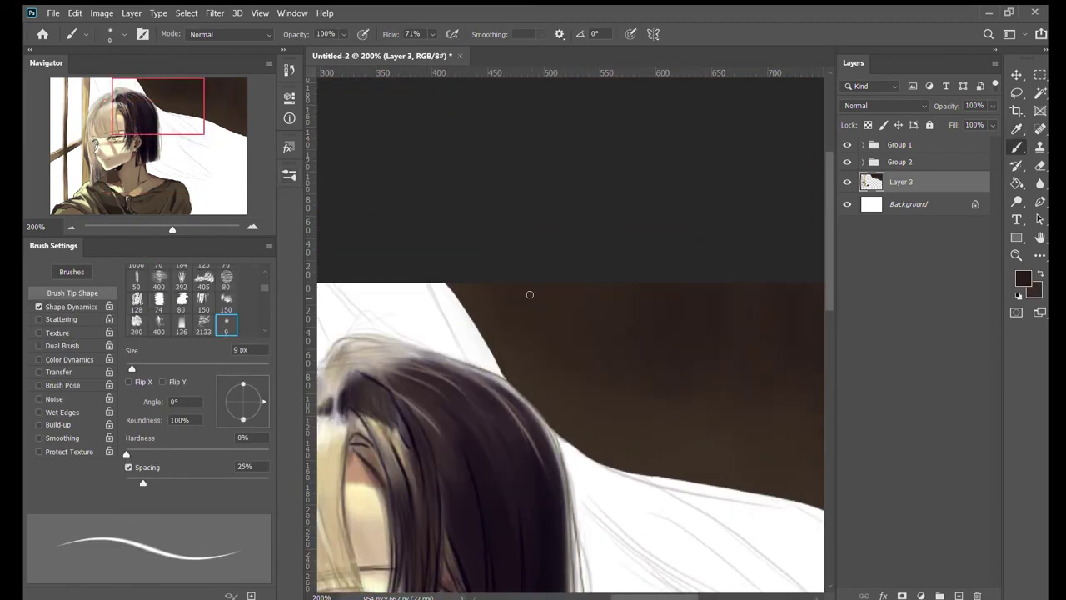
scroll(572, 288, right, 2)
scroll(598, 382, down, 2)
scroll(525, 364, right, 2)
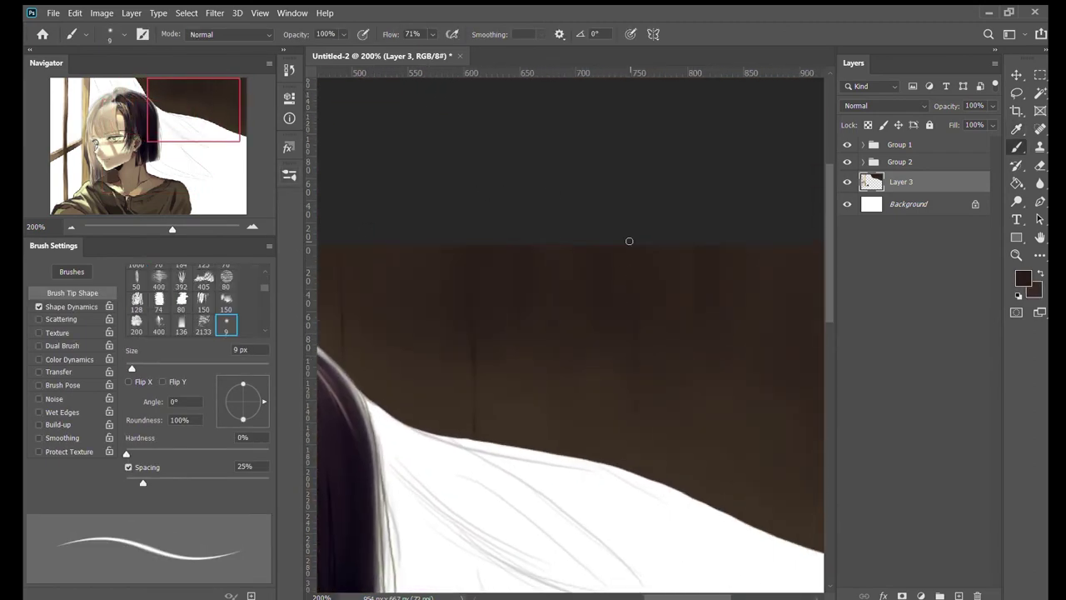
scroll(661, 518, up, 1)
scroll(661, 518, left, 1)
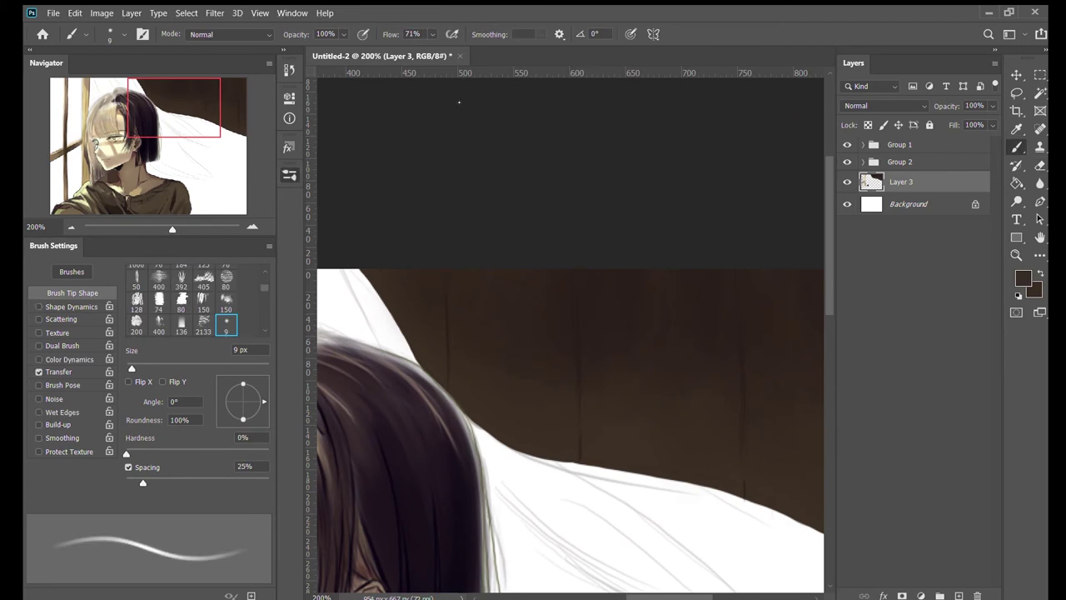
key(shift+comma)
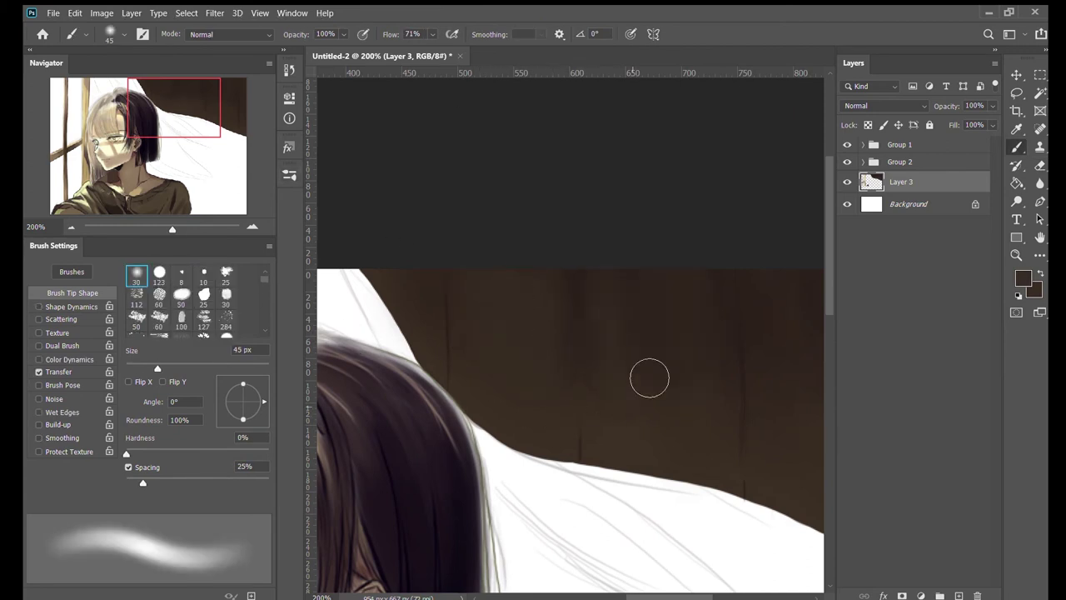
Step: Fill the curtain above the head and beside the hair with pale cream using a 45 px hard brush
scroll(695, 283, down, 5)
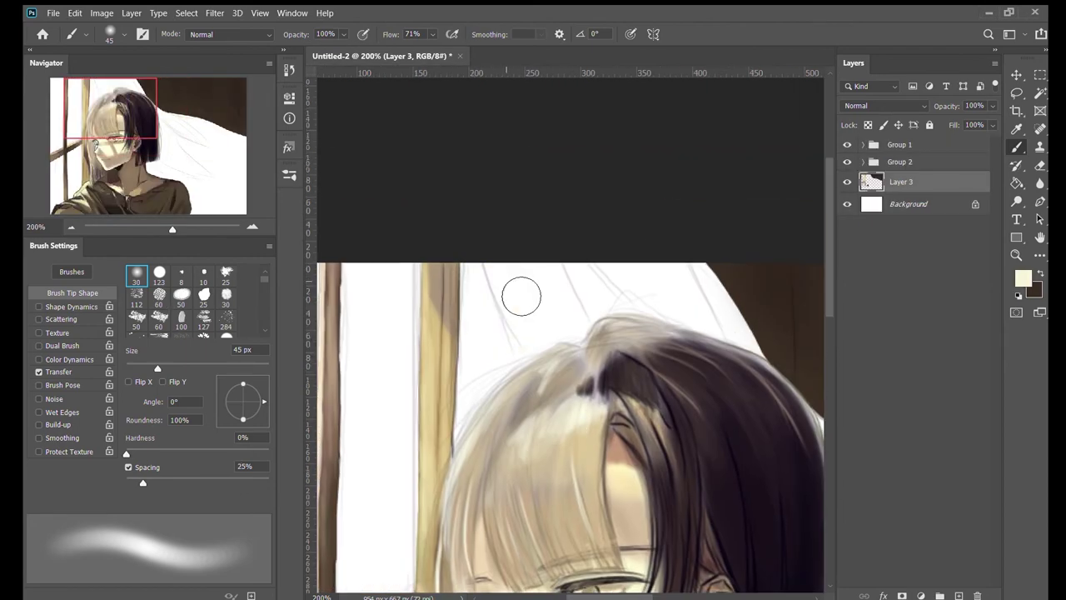
click(159, 273)
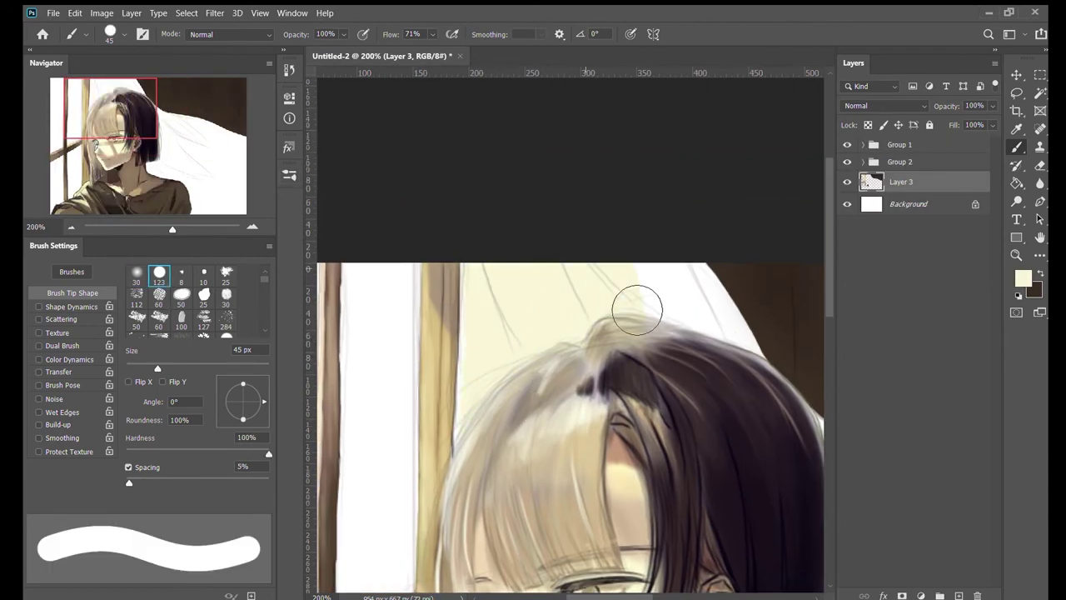
drag(688, 296, 516, 325)
drag(791, 466, 344, 275)
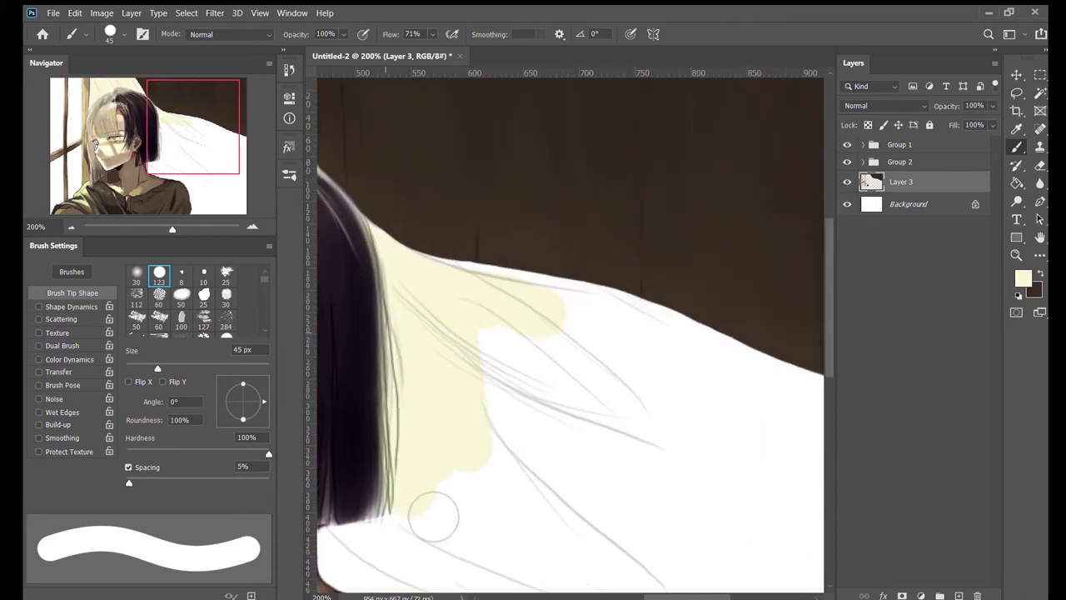
drag(435, 511, 683, 333)
drag(442, 533, 549, 336)
mouse_move(466, 433)
mouse_down()
mouse_move(547, 424)
mouse_move(717, 250)
mouse_up()
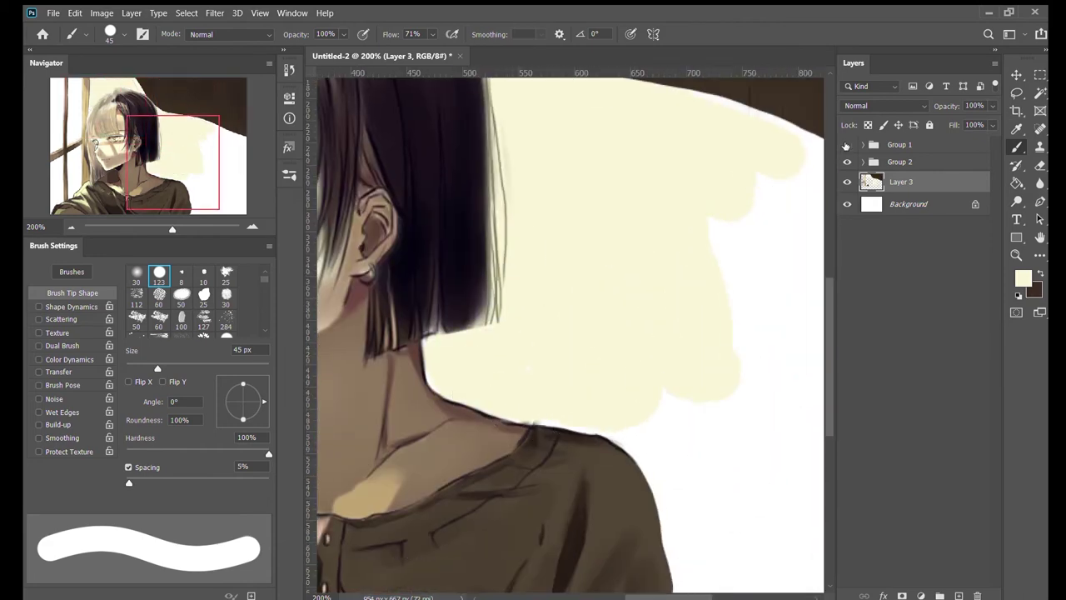
Step: Show the Group 1 sketch lines and cover the remaining white curtain area with cream using a 70 px hard brush
click(846, 145)
drag(750, 183, 714, 564)
scroll(495, 183, down, 5)
scroll(586, 502, up, 3)
key(bracketright)
key(bracketright)
key(bracketright)
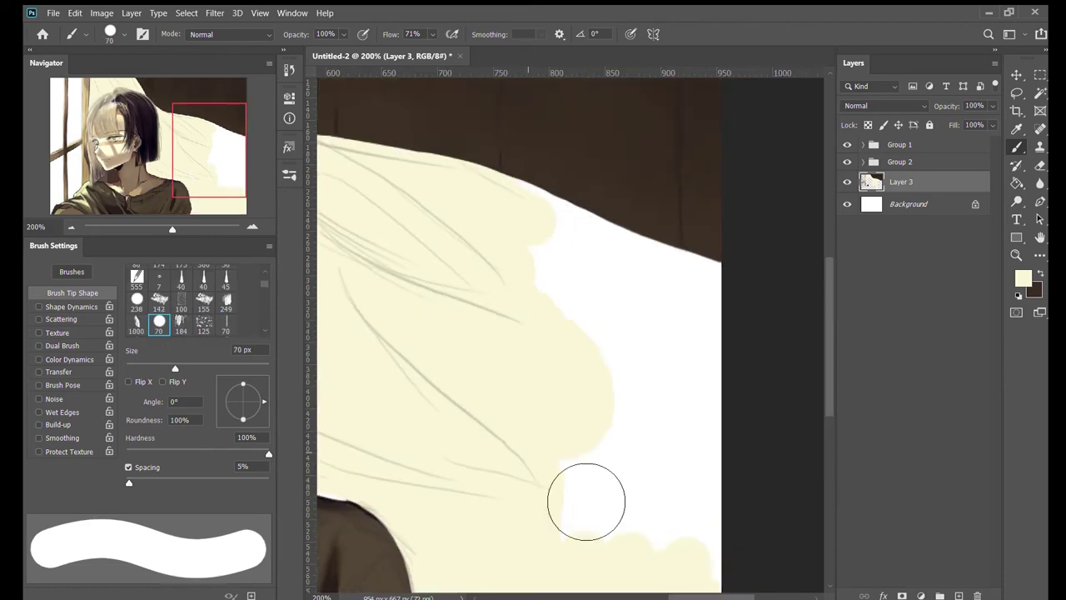
mouse_move(587, 501)
mouse_down()
mouse_move(714, 333)
mouse_move(525, 208)
mouse_up()
Step: Paint brown shadow folds in the curtain above the head, mainly with an 8 px soft brush
key(z)
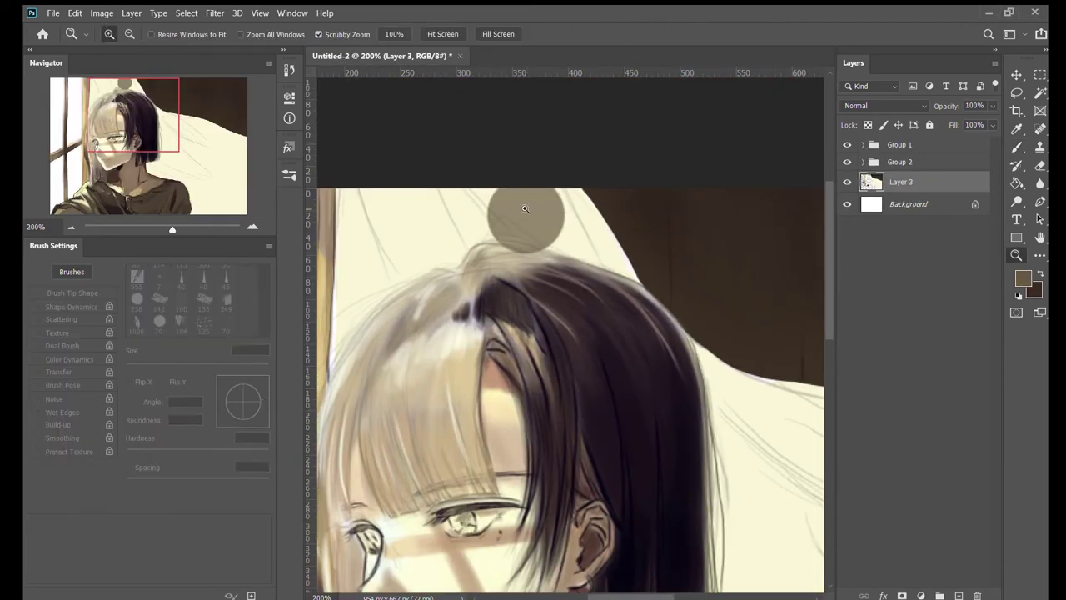
key(b)
key(shift+period)
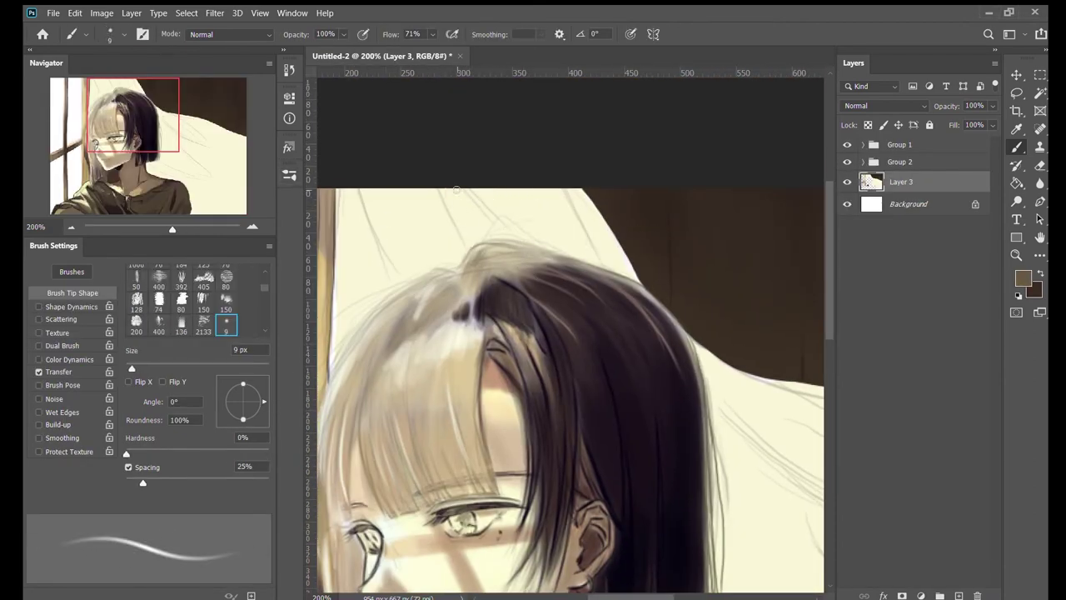
mouse_move(471, 250)
mouse_down()
mouse_move(471, 224)
mouse_move(482, 251)
mouse_move(518, 214)
mouse_move(588, 256)
mouse_move(524, 187)
mouse_move(625, 269)
mouse_move(524, 227)
mouse_move(600, 254)
mouse_move(618, 251)
mouse_move(613, 241)
mouse_move(631, 270)
mouse_up()
key(shift+comma)
alt+click(600, 250)
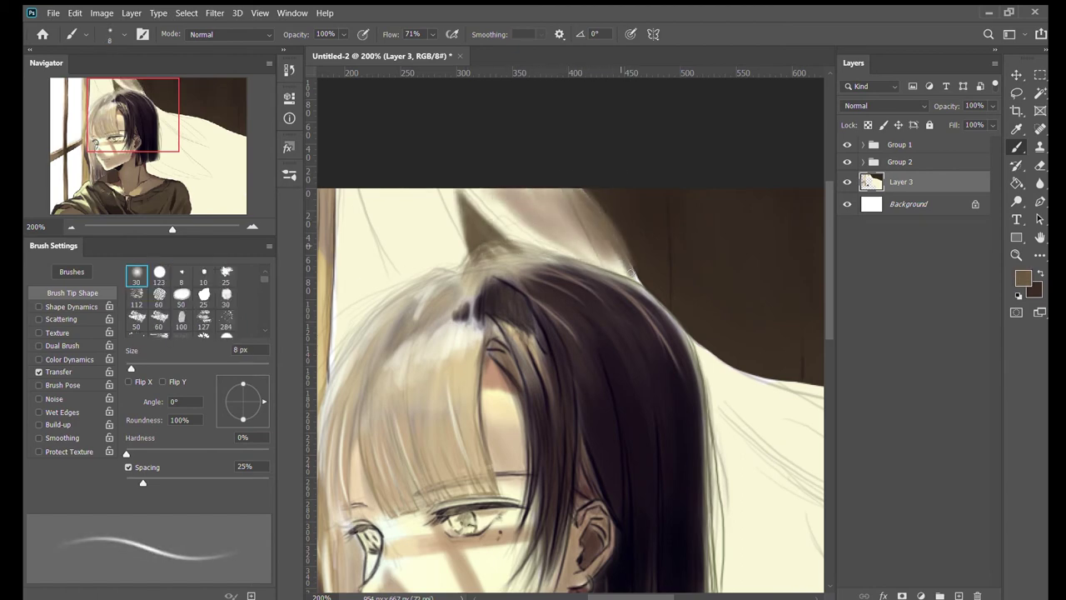
drag(576, 216, 618, 225)
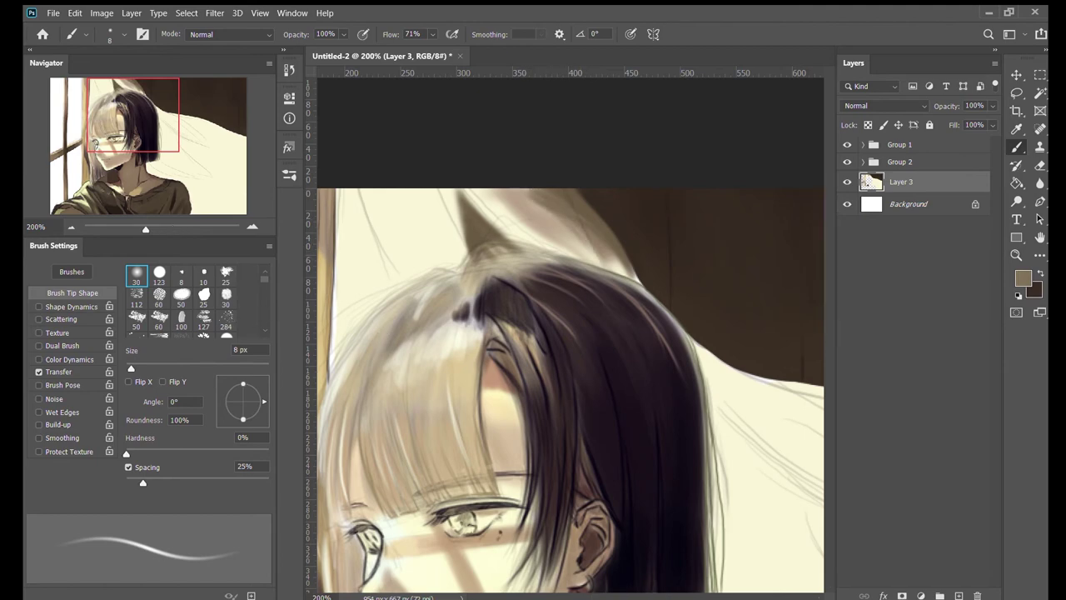
drag(500, 208, 589, 246)
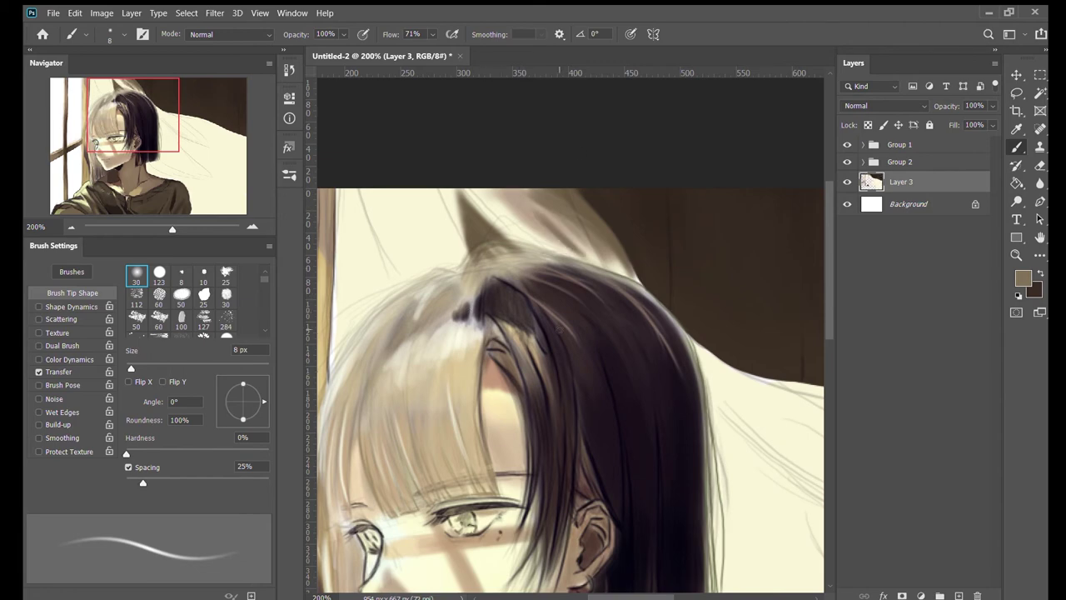
Step: Blend the curtain folds above the head with lighter beige tones using 20 px and 8 px soft brushes
drag(509, 189, 552, 218)
key(bracketright)
key(bracketright)
key(bracketright)
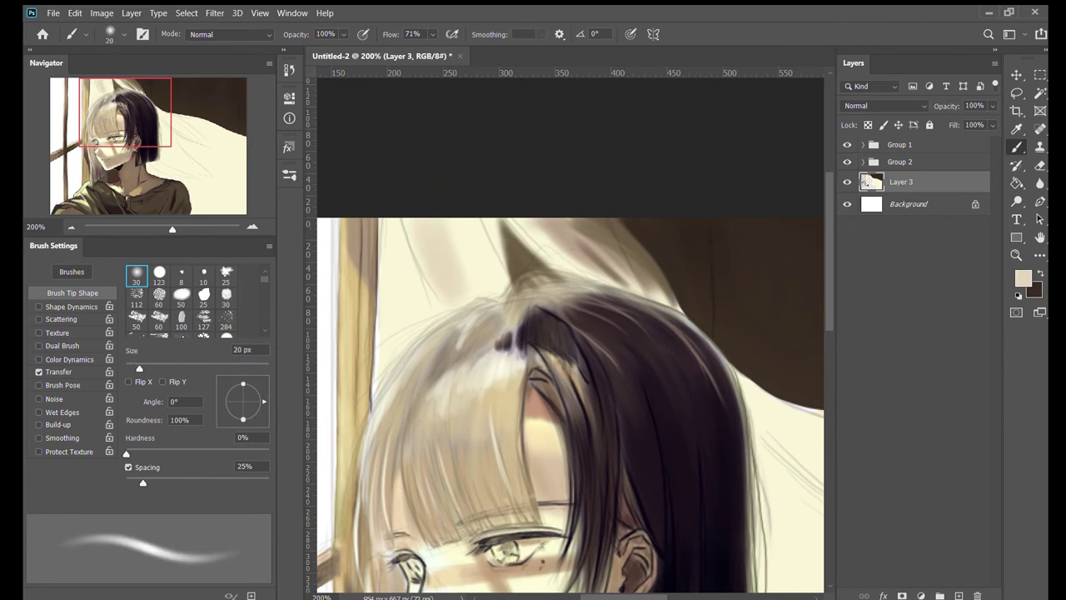
key(bracketleft)
key(bracketleft)
key(bracketleft)
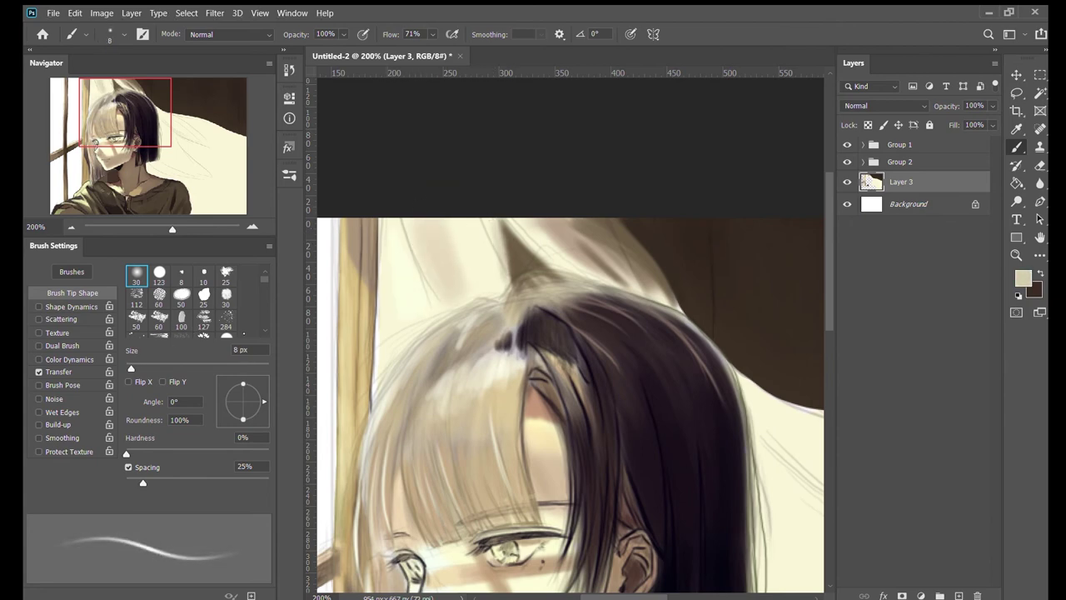
drag(520, 277, 506, 239)
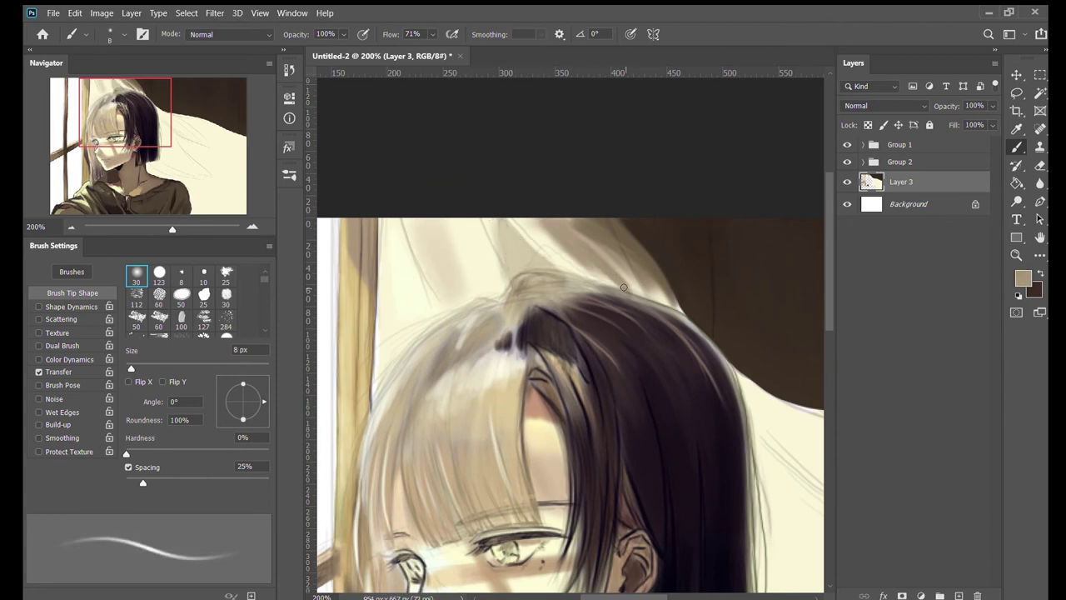
Step: Refine the curtain folds around the top of the hair with an 8 px soft brush, hiding the Group 1 sketch
drag(623, 287, 521, 211)
alt+click(643, 292)
click(849, 144)
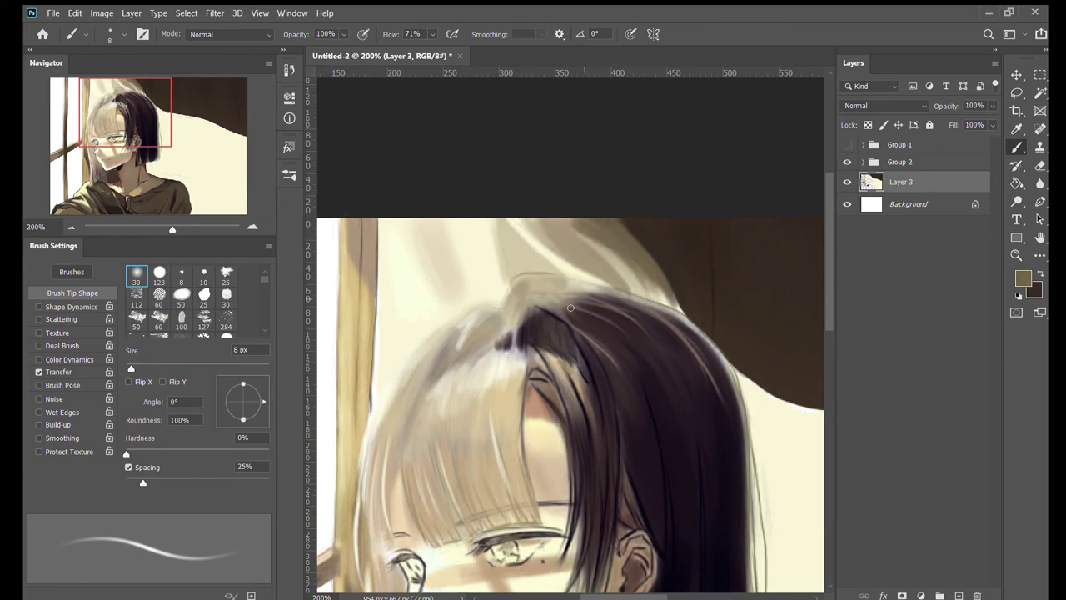
mouse_move(389, 298)
mouse_down()
mouse_move(494, 246)
mouse_move(410, 210)
mouse_move(542, 67)
mouse_move(446, 261)
mouse_move(462, 236)
mouse_move(500, 391)
mouse_move(491, 362)
mouse_up()
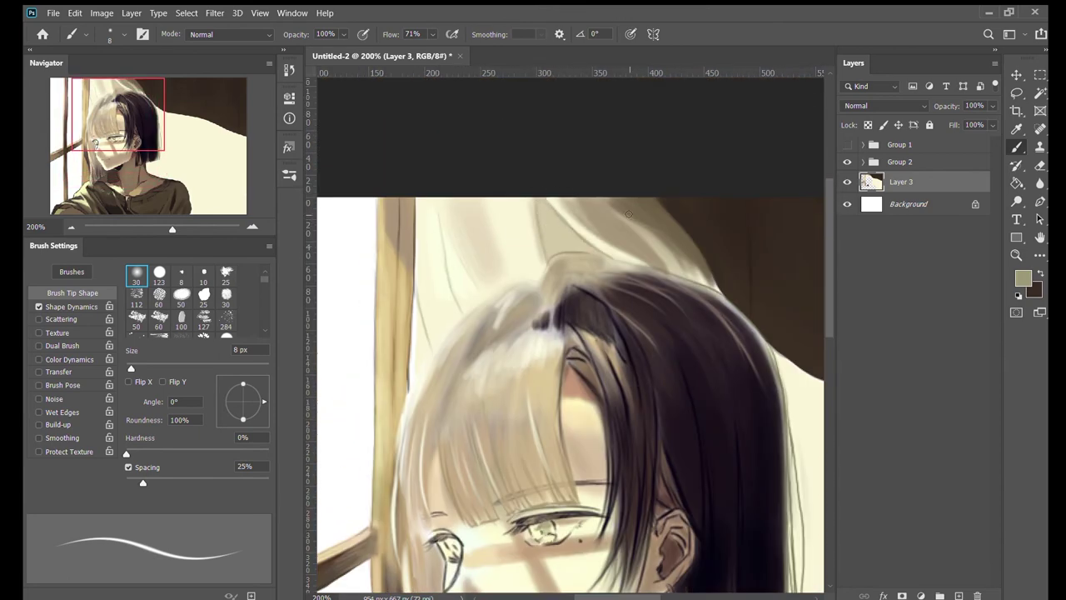
Step: Brush tan shadow folds into the lower curtain beside the shoulder with a 20 px soft brush
key(z)
drag(583, 334, 316, 533)
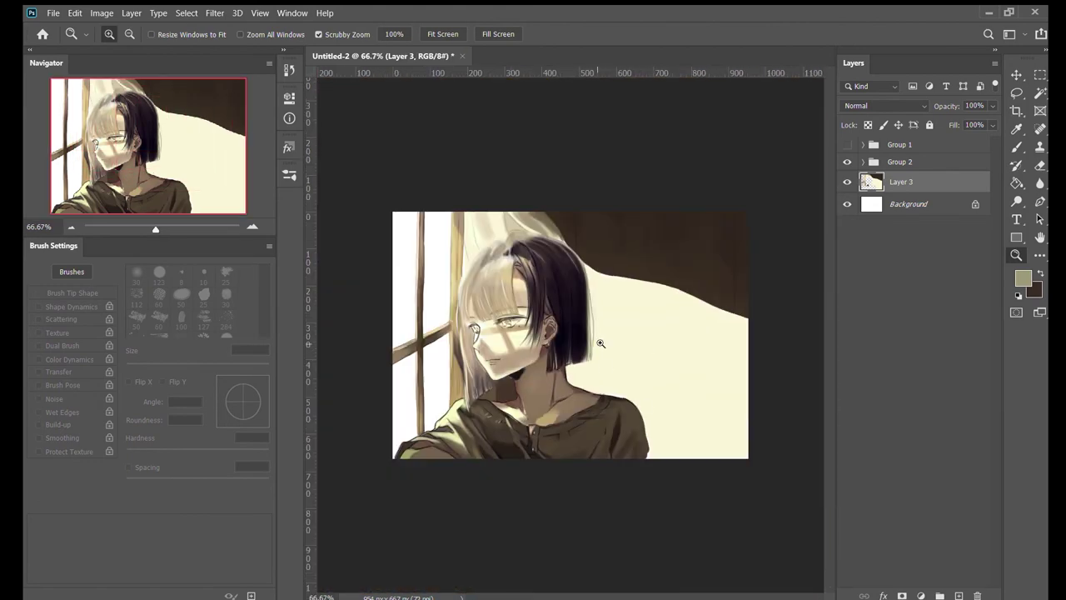
key(b)
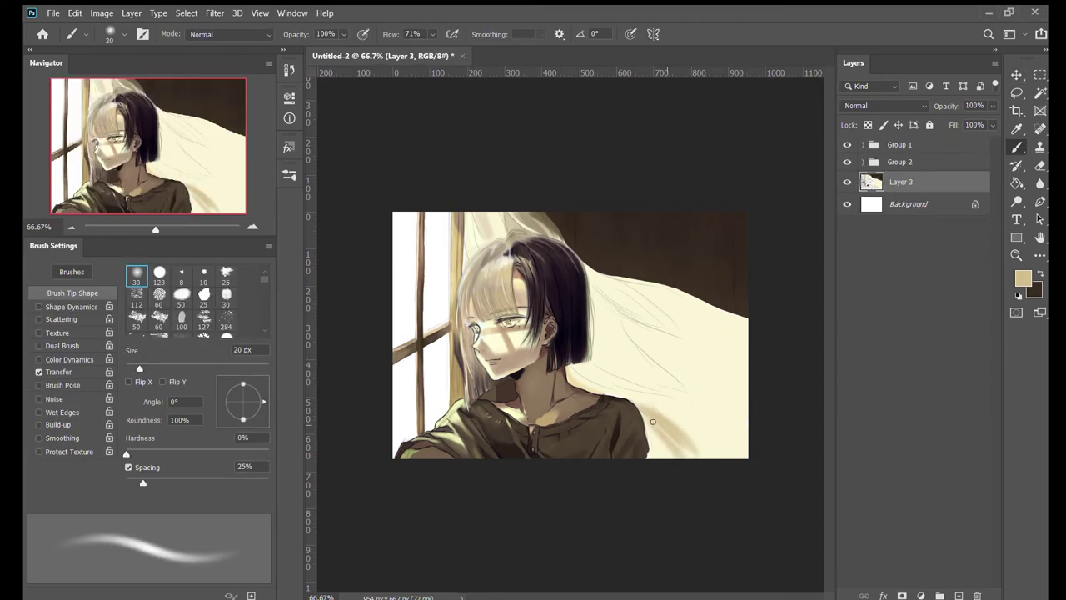
drag(652, 422, 692, 454)
drag(616, 392, 699, 449)
Step: Shade the billowing curtain with broad greyish-brown folds and cream light areas, enlarging the soft brush to 50 px
key(bracketright)
key(bracketright)
key(bracketright)
mouse_move(604, 308)
mouse_down()
mouse_move(679, 375)
mouse_move(758, 414)
mouse_move(680, 374)
mouse_move(596, 308)
mouse_move(628, 351)
mouse_move(614, 289)
mouse_move(671, 345)
mouse_move(761, 359)
mouse_move(658, 290)
mouse_move(743, 342)
mouse_move(747, 368)
mouse_move(695, 376)
mouse_move(606, 344)
mouse_move(739, 427)
mouse_move(605, 319)
mouse_move(652, 372)
mouse_move(589, 370)
mouse_up()
key(bracketright)
key(bracketright)
key(bracketright)
alt+click(691, 374)
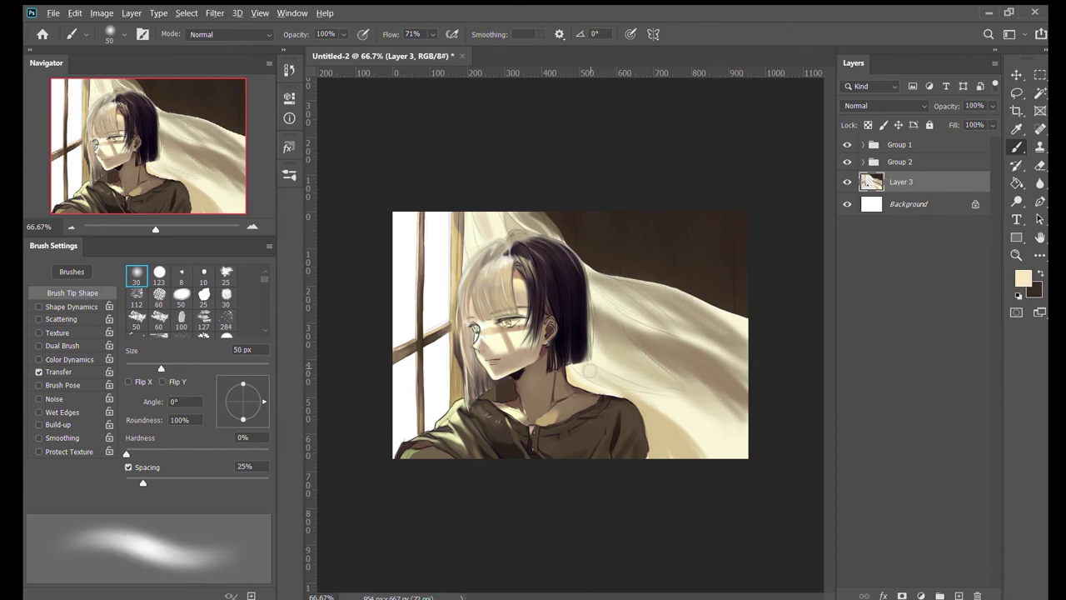
alt+click(723, 460)
mouse_move(723, 450)
mouse_down()
mouse_move(633, 367)
mouse_move(733, 417)
mouse_up()
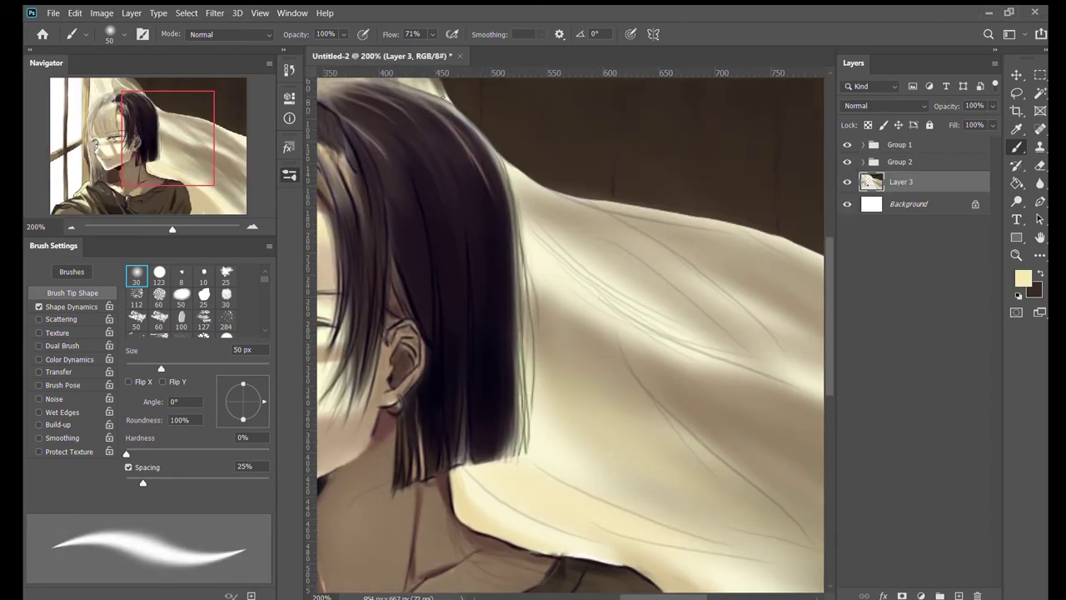
Step: Paint pale yellow light streaks on the curtain beside the hair and above the shoulder, blending with 25 px and 15 px soft brushes
mouse_move(646, 443)
mouse_down()
mouse_move(546, 400)
mouse_move(614, 433)
mouse_up()
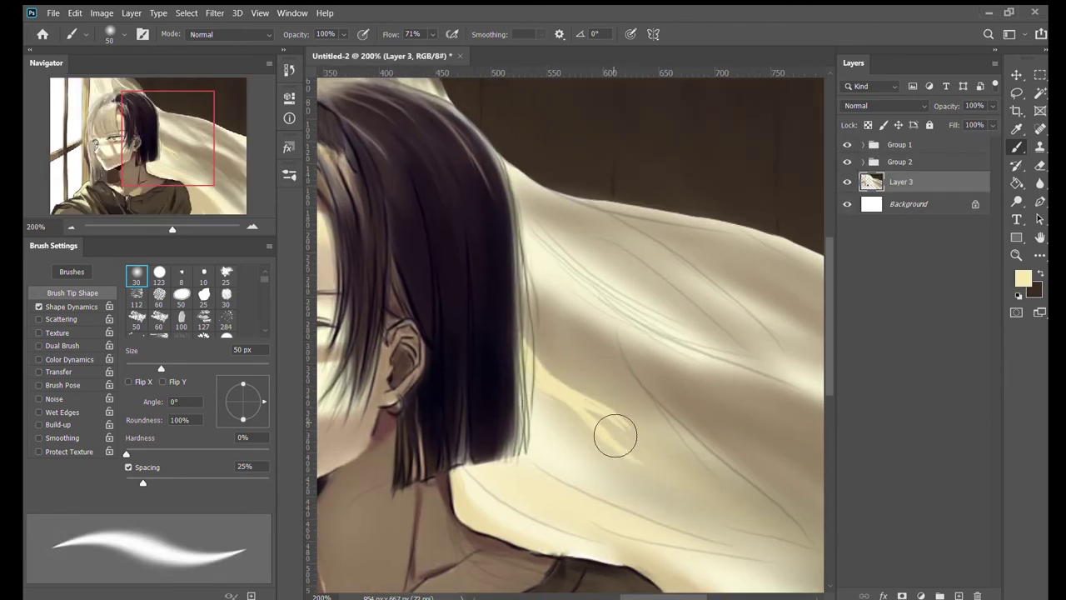
drag(554, 476, 545, 430)
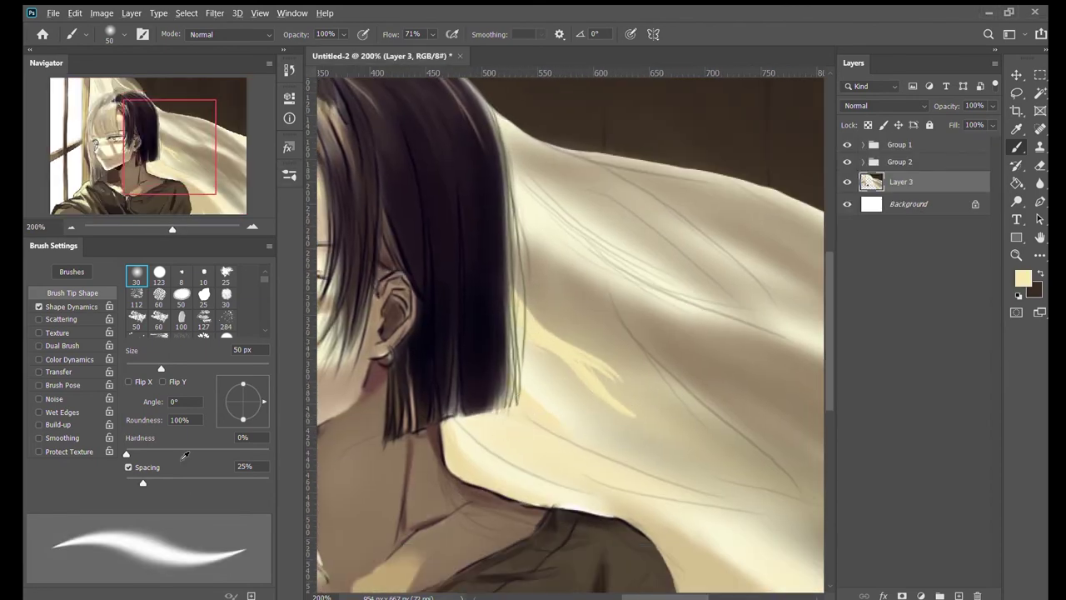
key(shift+period)
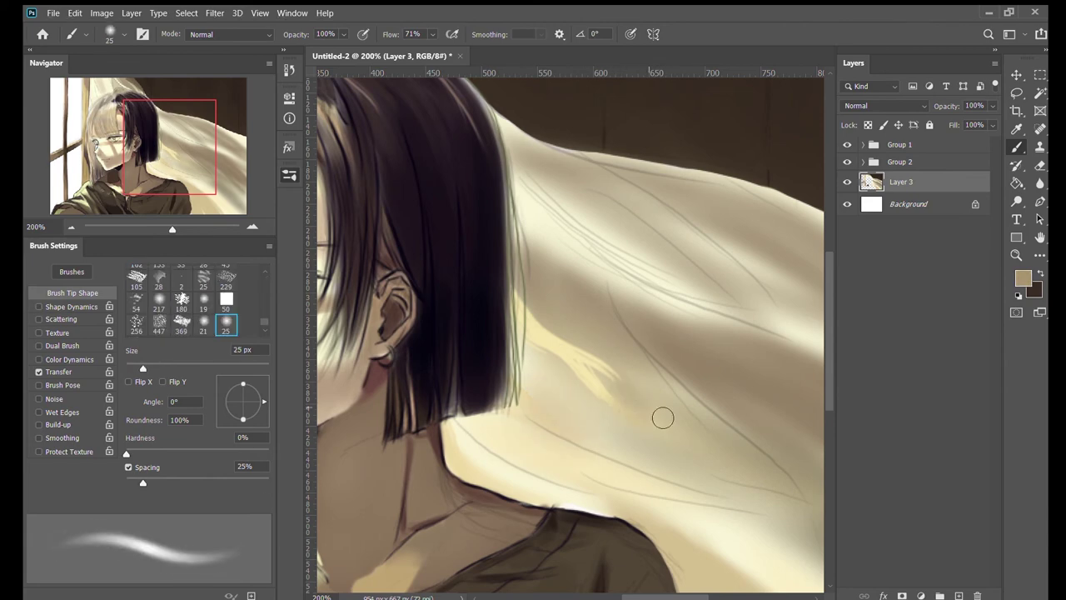
mouse_move(663, 417)
mouse_down()
mouse_move(625, 410)
mouse_move(615, 344)
mouse_move(548, 339)
mouse_up()
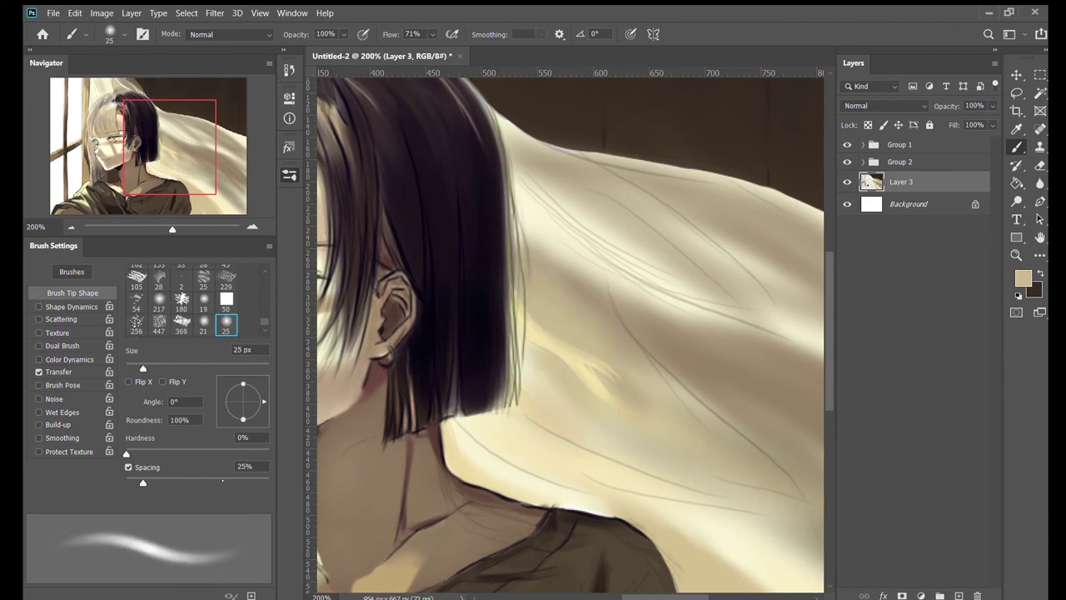
key(shift+comma)
mouse_move(768, 550)
mouse_down()
mouse_move(801, 583)
mouse_move(618, 533)
mouse_move(710, 475)
mouse_up()
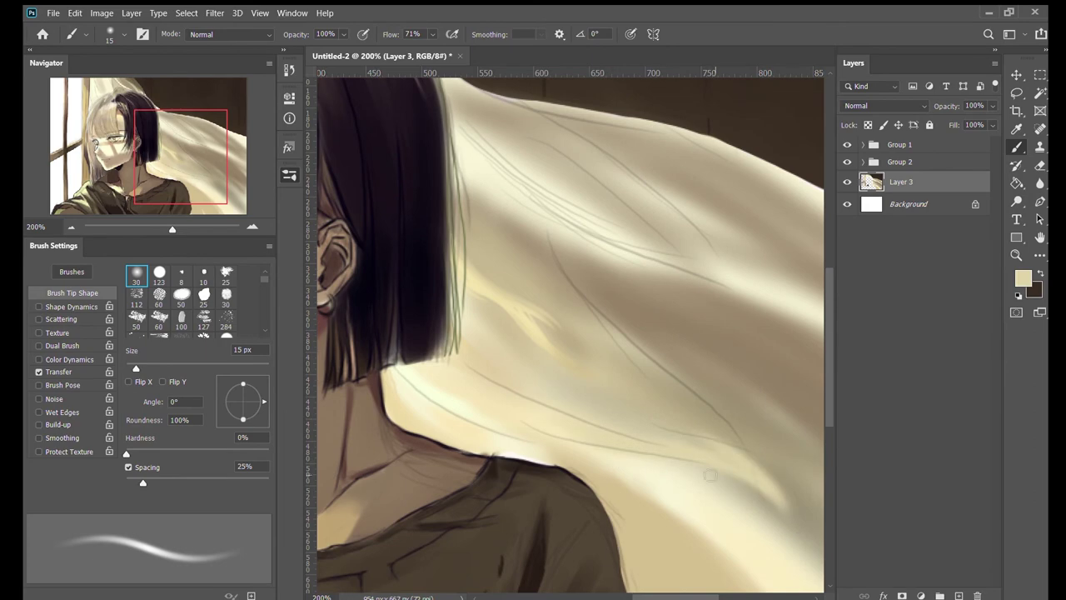
Step: Brush dark brown shadow strokes into the curtain folds behind the shoulder with 50 px and 25 px hard round brushes
drag(657, 425, 745, 449)
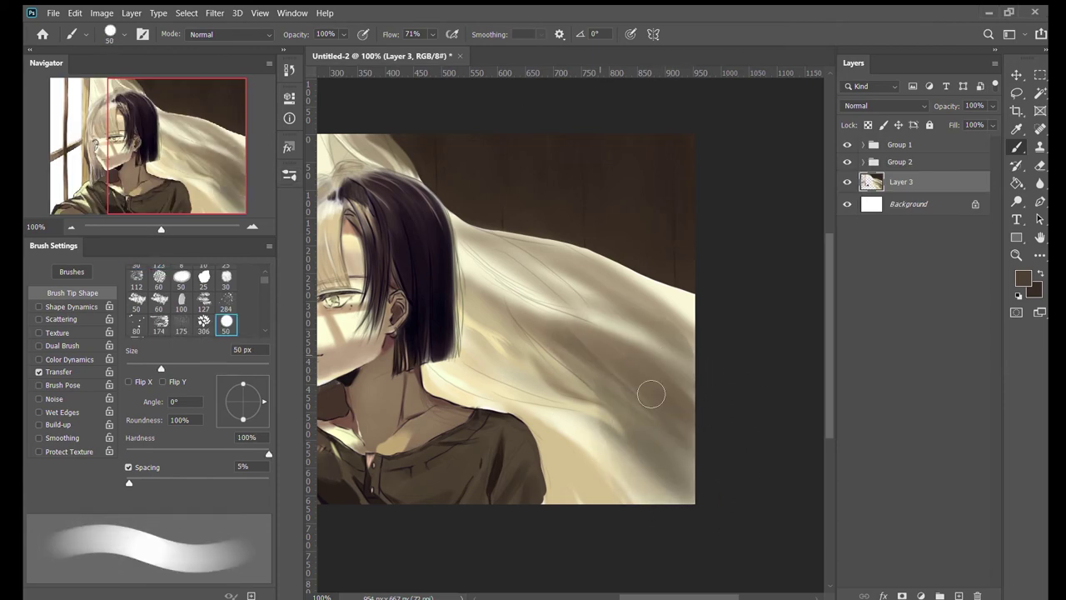
mouse_move(650, 389)
mouse_down()
mouse_move(619, 333)
mouse_move(662, 305)
mouse_move(566, 260)
mouse_move(681, 339)
mouse_up()
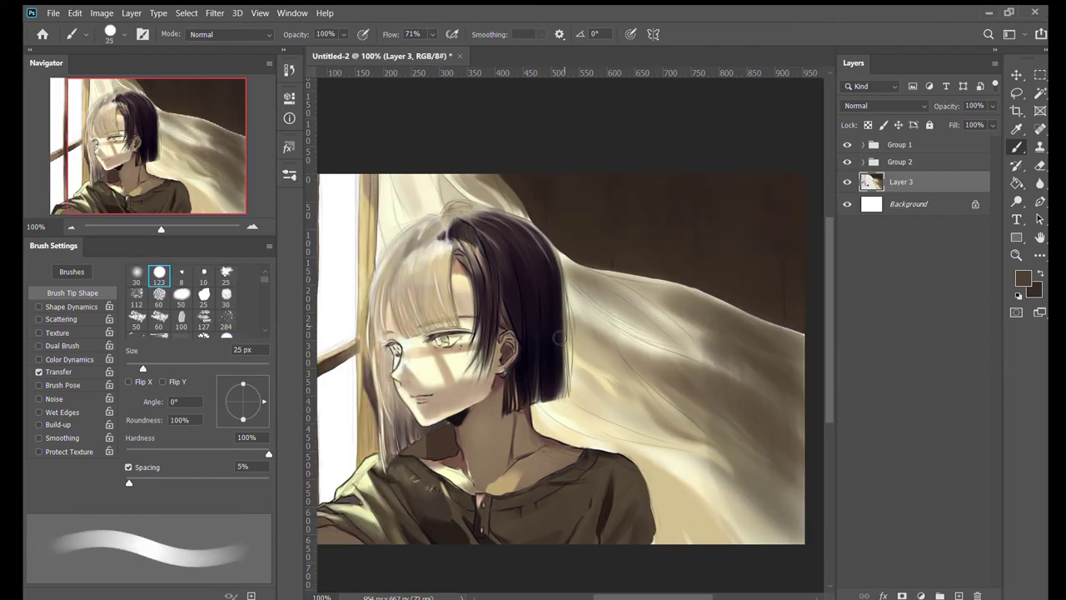
mouse_move(549, 329)
mouse_down()
mouse_move(644, 320)
mouse_move(610, 361)
mouse_move(648, 378)
mouse_move(628, 327)
mouse_move(583, 417)
mouse_up()
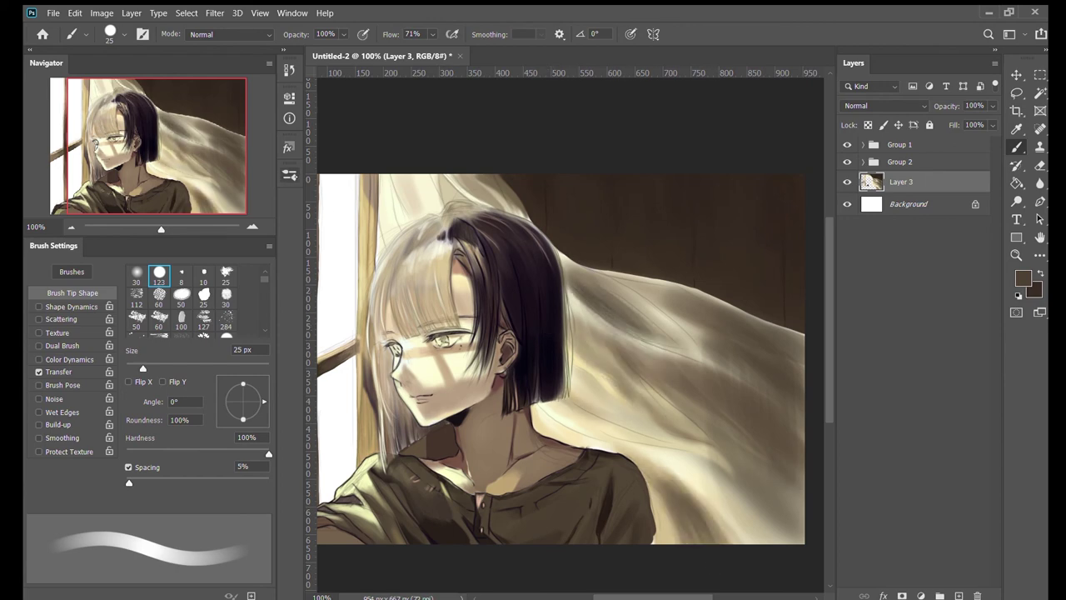
key(shift+period)
key(shift+comma)
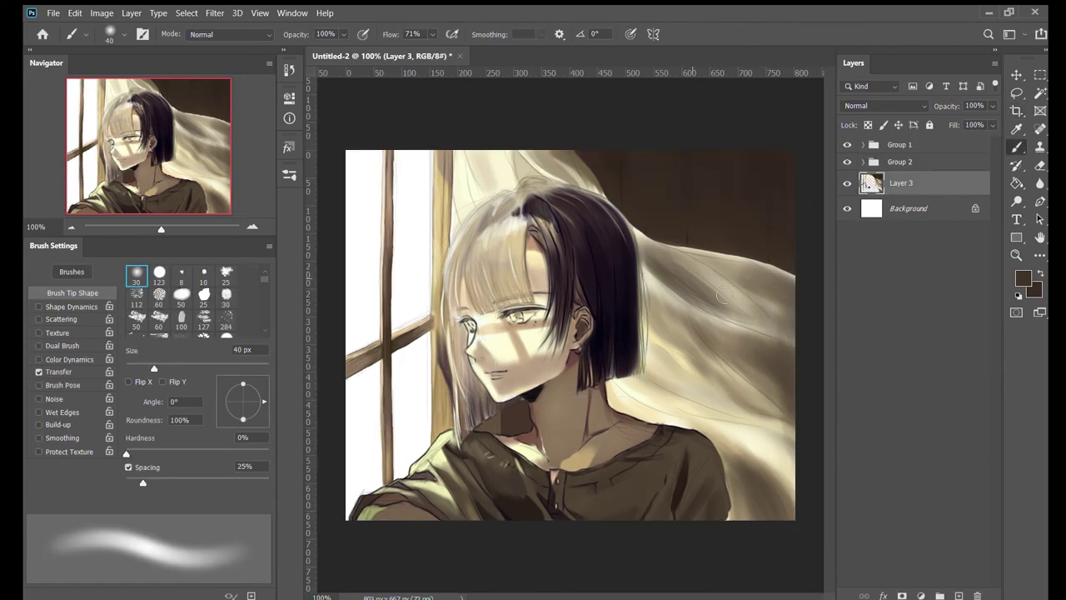
Step: Darken the curtain's upper edge and blend the folds beside the hair with a 20 px soft brush
key(bracketleft)
key(bracketleft)
mouse_move(725, 296)
mouse_down()
mouse_move(792, 336)
mouse_move(708, 260)
mouse_move(742, 278)
mouse_move(697, 266)
mouse_move(721, 261)
mouse_move(803, 293)
mouse_move(736, 257)
mouse_up()
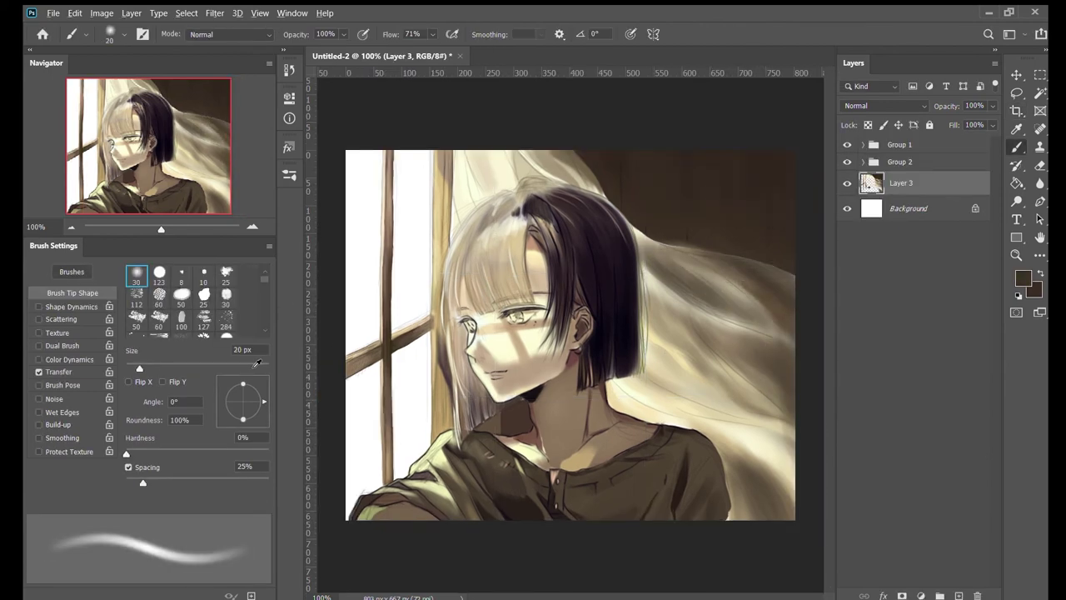
drag(733, 329, 658, 287)
Step: Paint cream and pale yellow light over the blond crown and front edge of the hair on the haiire layer with the 20 px soft brush
alt+click(487, 384)
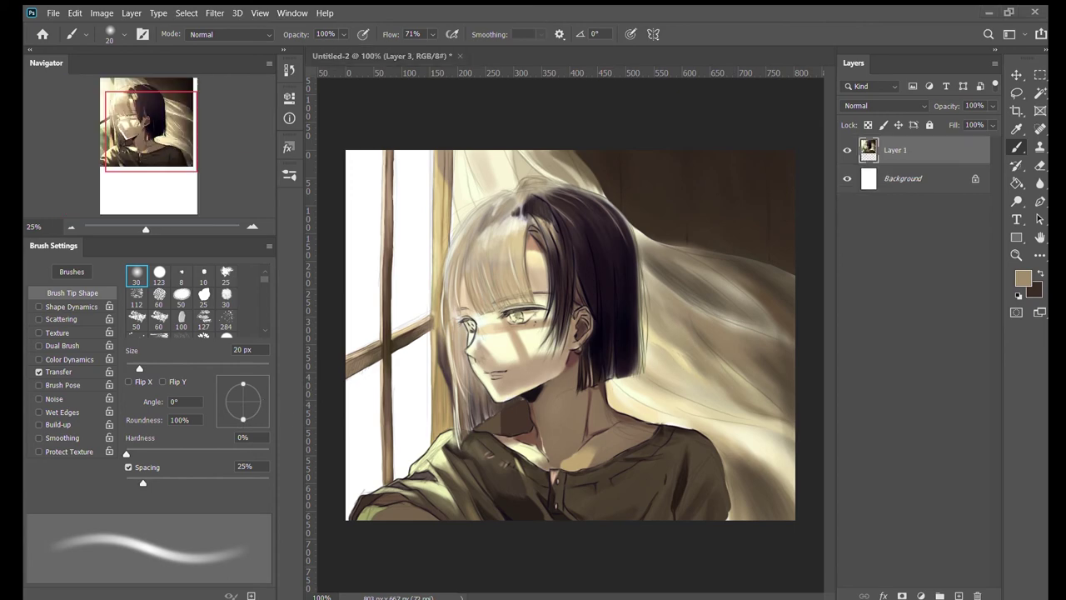
ctrl+click(479, 224)
alt+click(479, 223)
mouse_move(479, 223)
mouse_down()
mouse_move(508, 198)
mouse_move(485, 222)
mouse_up()
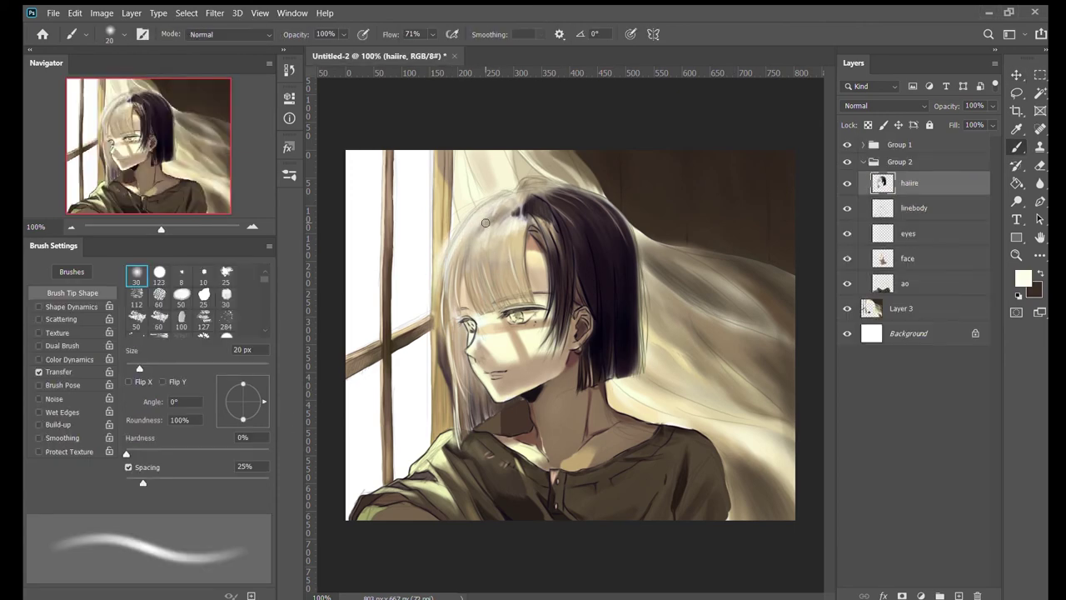
drag(449, 267, 452, 333)
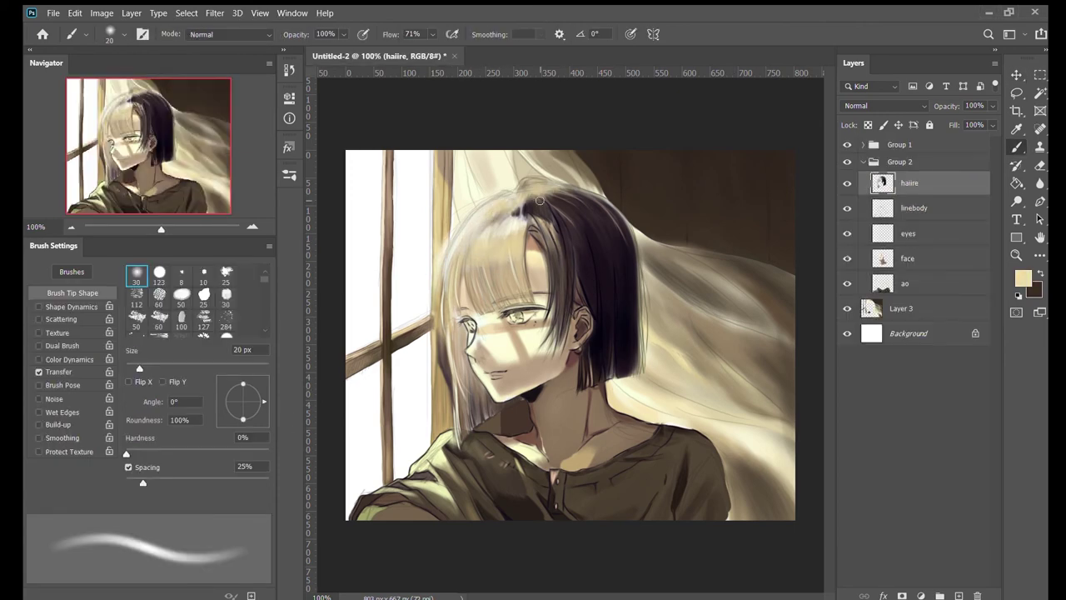
Step: Compare the painting with and without the Group 1 sketch, leave the group hidden, and return to the haiire layer with the Brush tool
click(847, 145)
click(847, 145)
click(847, 145)
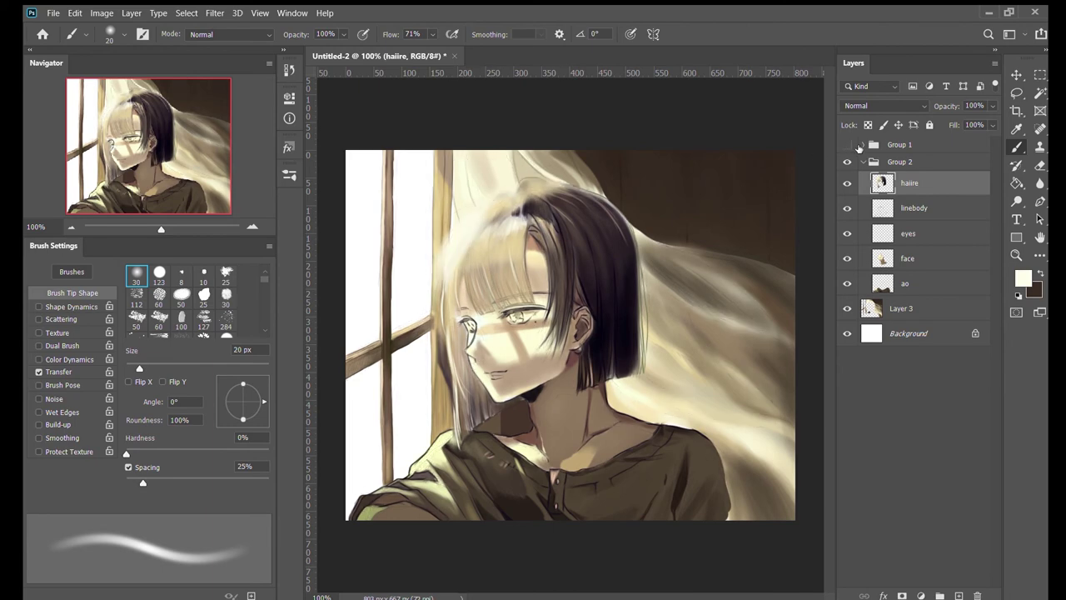
click(847, 145)
key(e)
key(alt+bracketright)
key(alt+bracketright)
ctrl+click(697, 207)
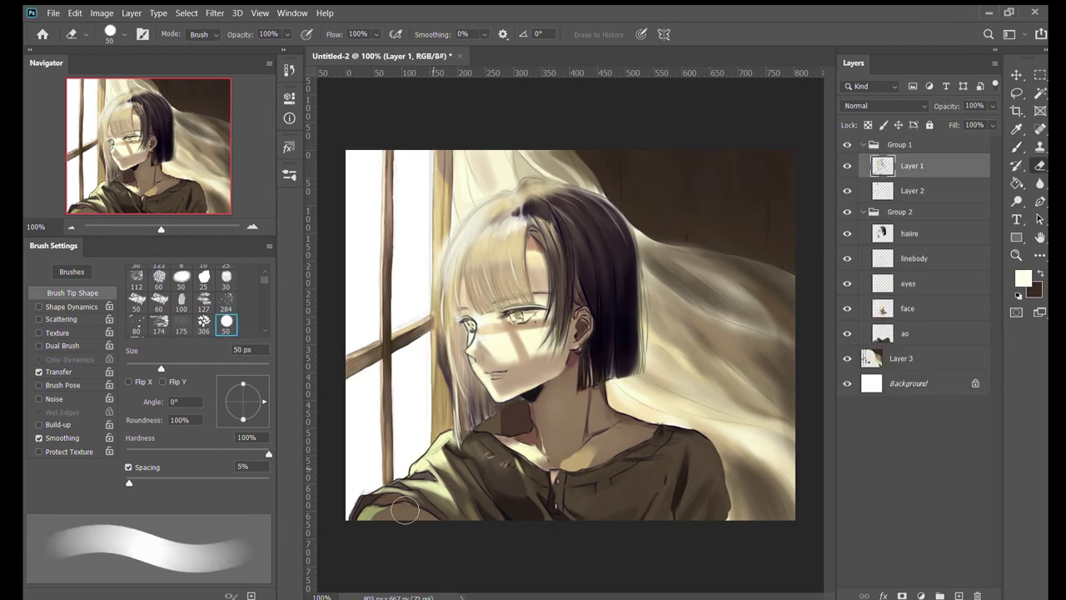
click(847, 145)
click(863, 145)
click(847, 145)
click(909, 183)
key(b)
Step: Blend soft pale light into the crown and bangs of the blond hair with the 20 px soft brush
scroll(798, 266, up, 3)
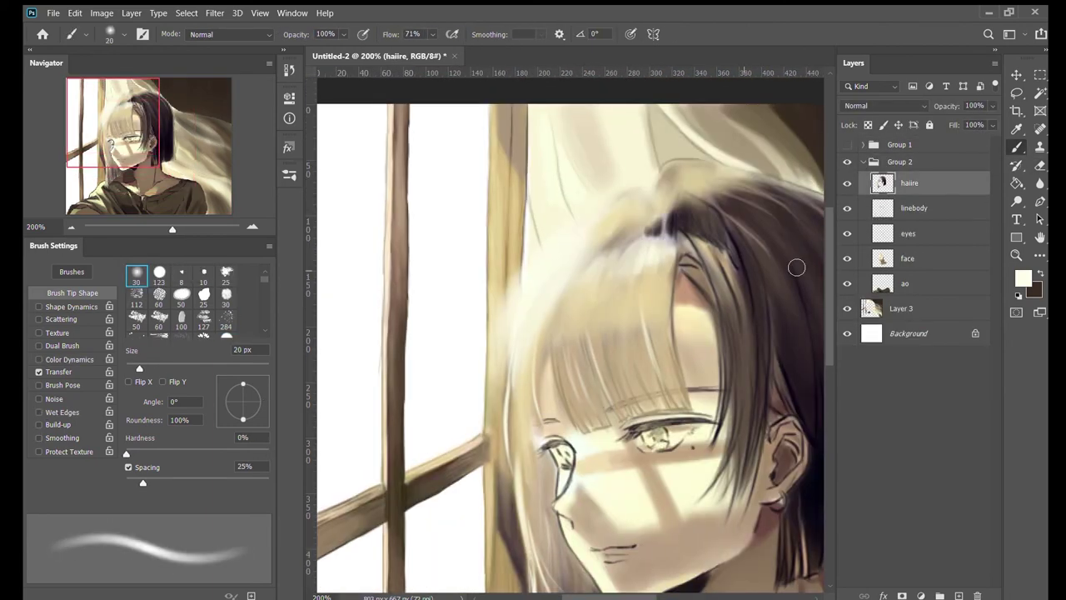
scroll(798, 267, down, 4)
scroll(583, 316, up, 5)
click(847, 145)
drag(321, 146, 559, 436)
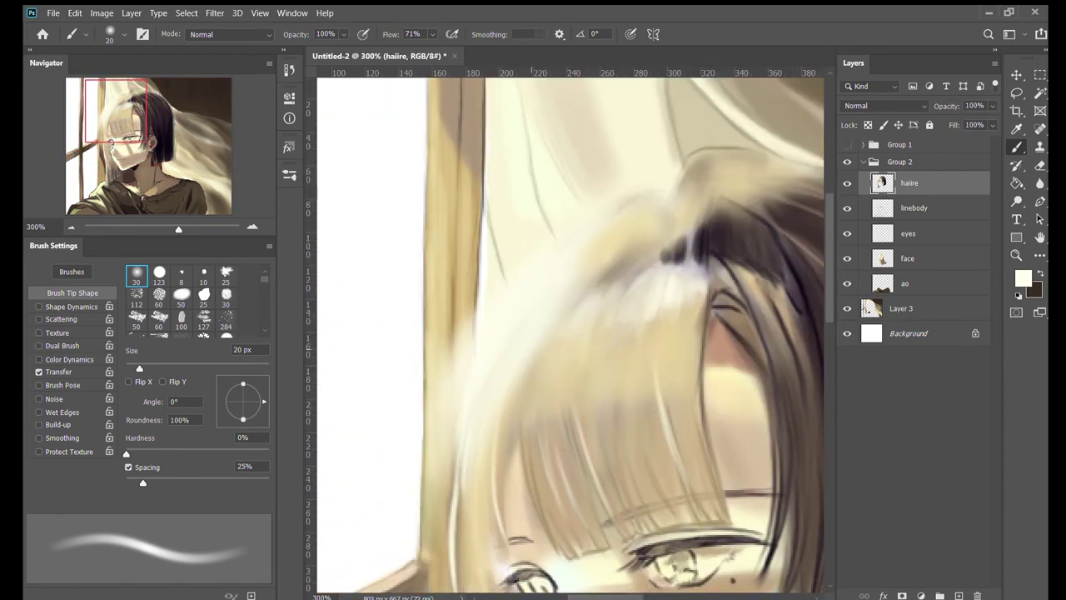
drag(658, 342, 583, 500)
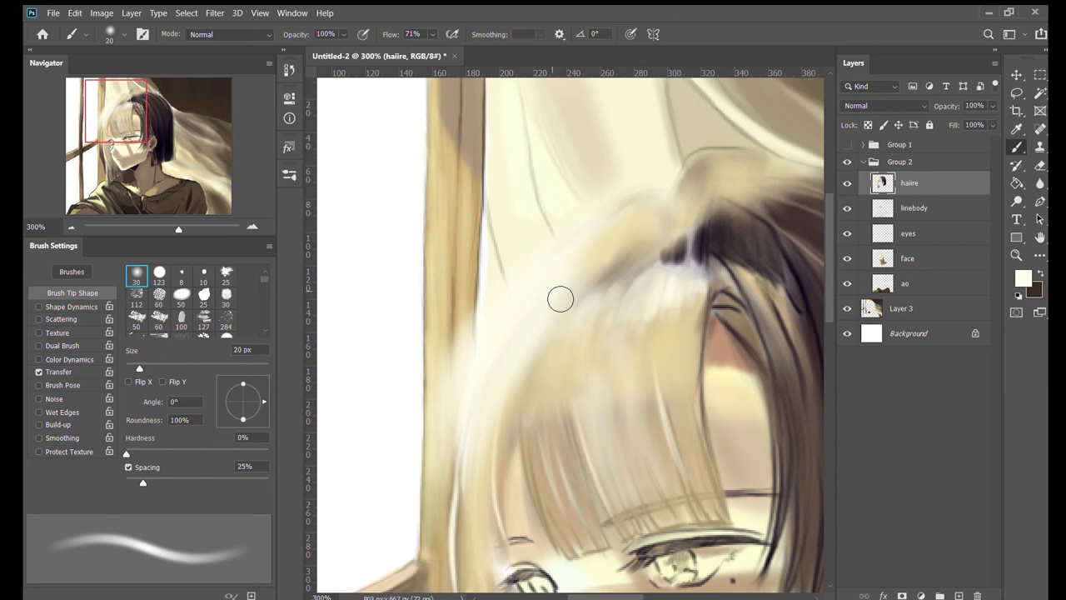
Step: Outline the blond crown and front side lock with fine dark and brown lines using a 9 px shape-dynamics brush
alt+click(724, 272)
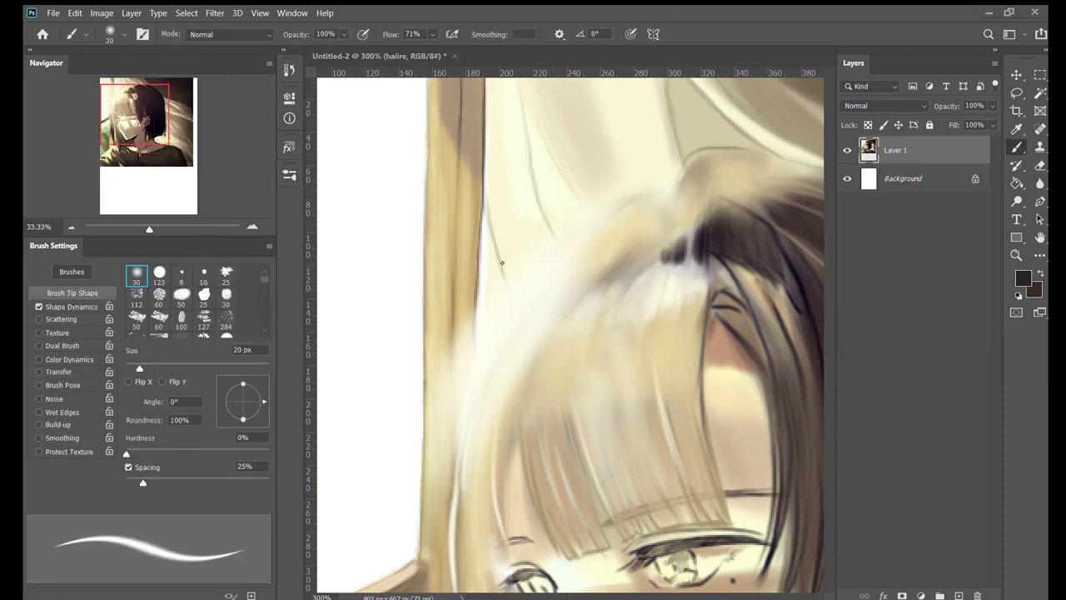
key(e)
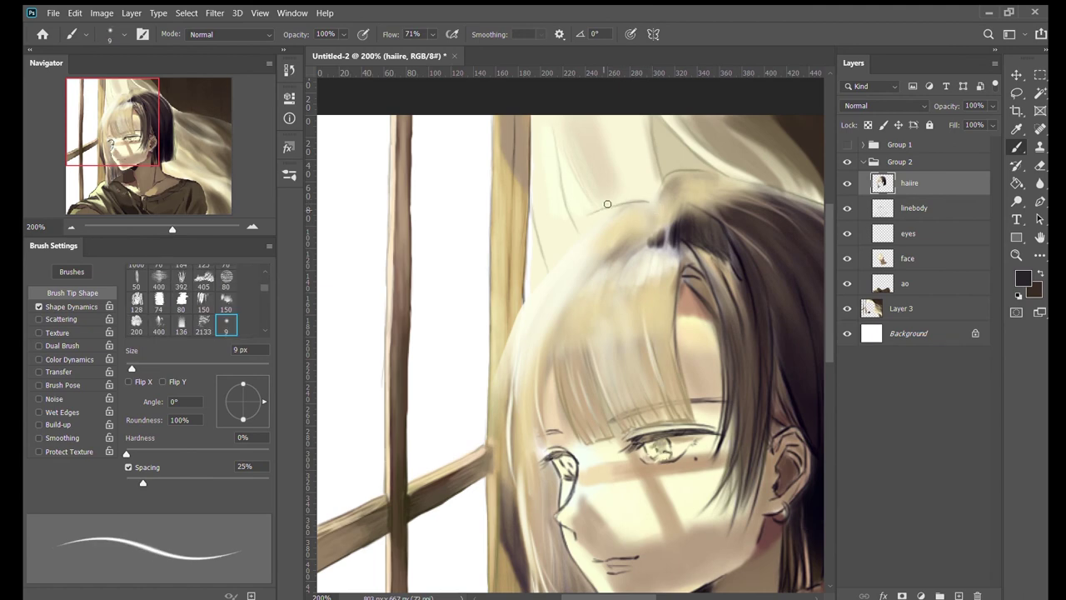
click(848, 146)
click(847, 146)
scroll(640, 204, down, 3)
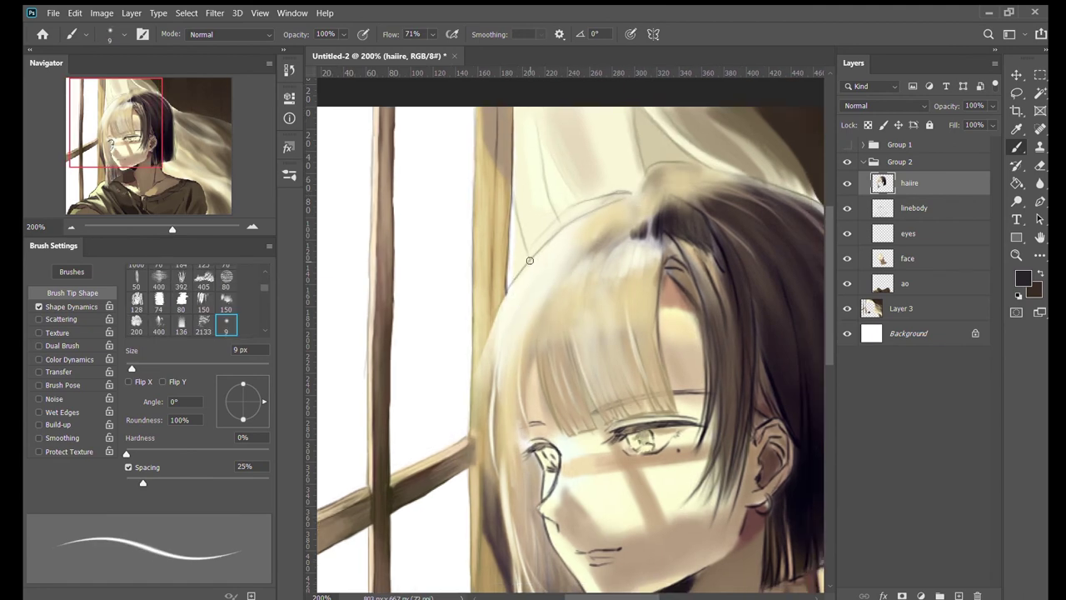
scroll(510, 304, down, 2)
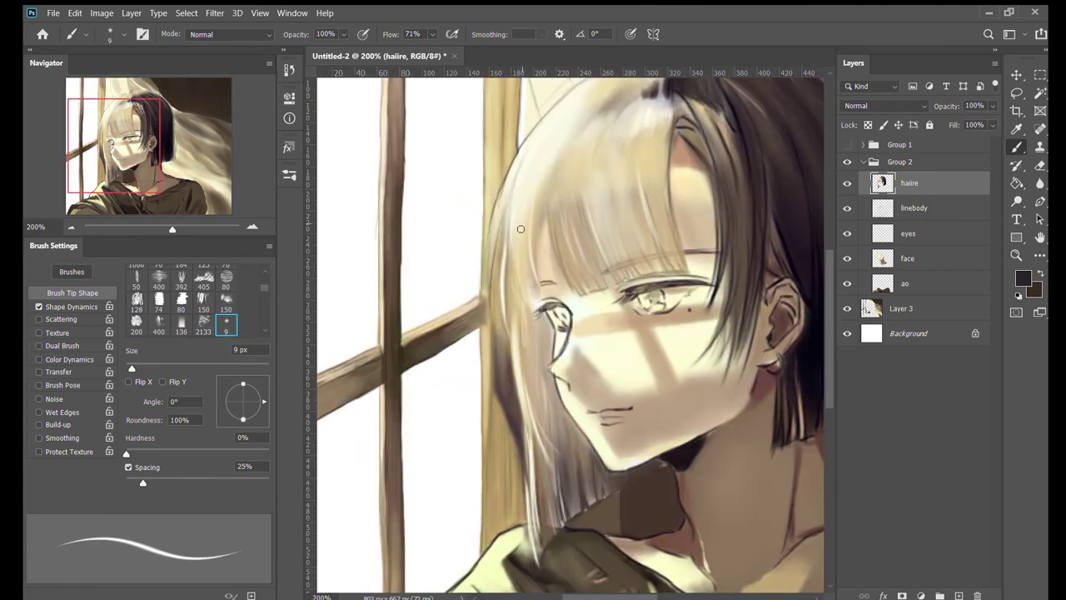
scroll(554, 211, up, 2)
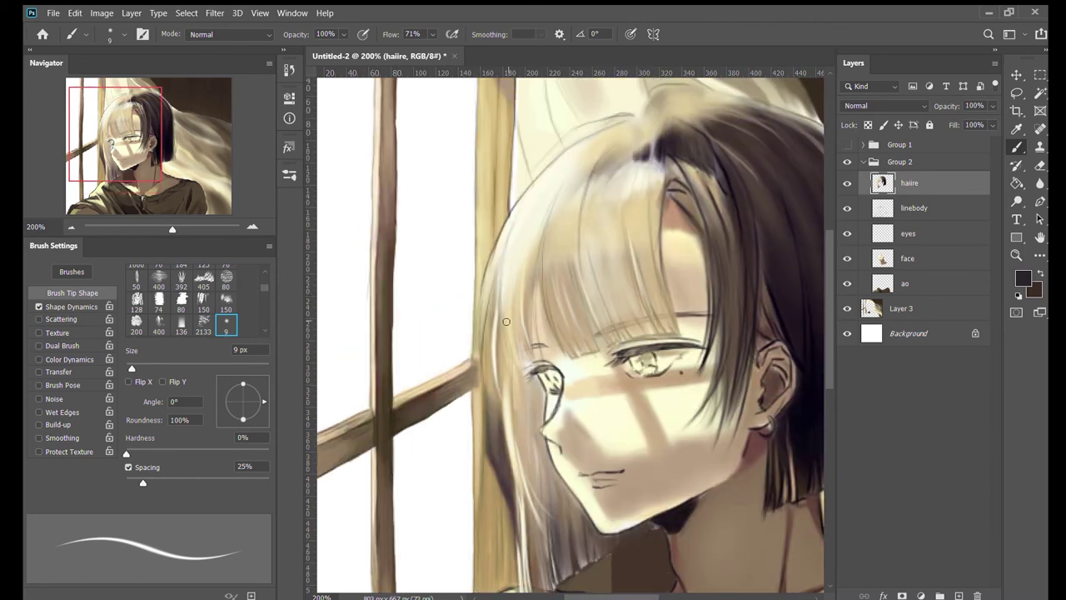
scroll(506, 321, down, 2)
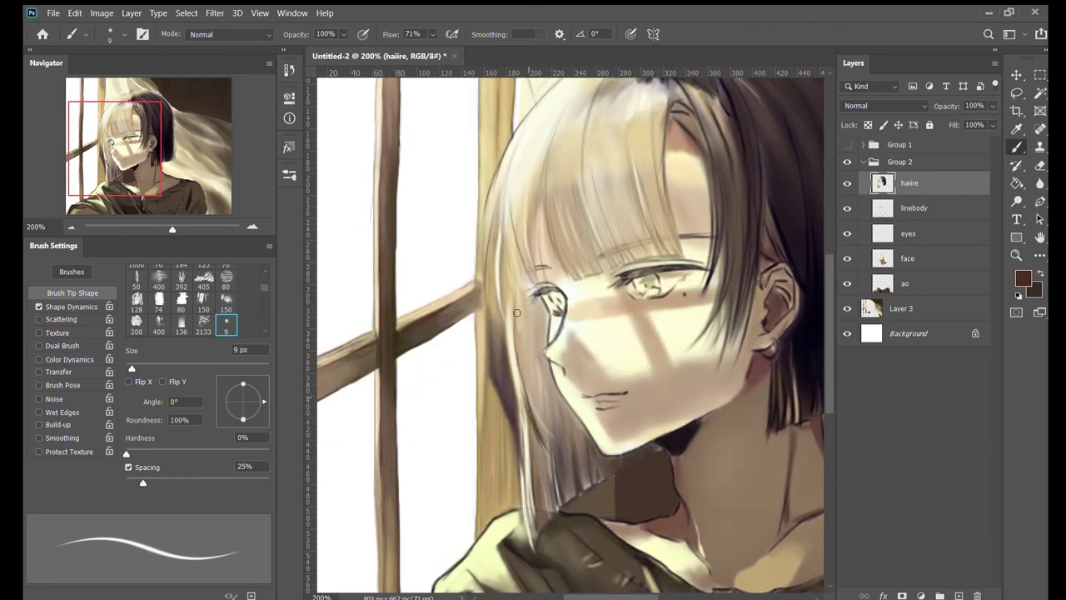
drag(503, 217, 532, 296)
scroll(560, 183, up, 2)
Step: Paint fine pale cream strands along the crown, bangs and front side lock using a color sampled from the hair
alt+click(561, 183)
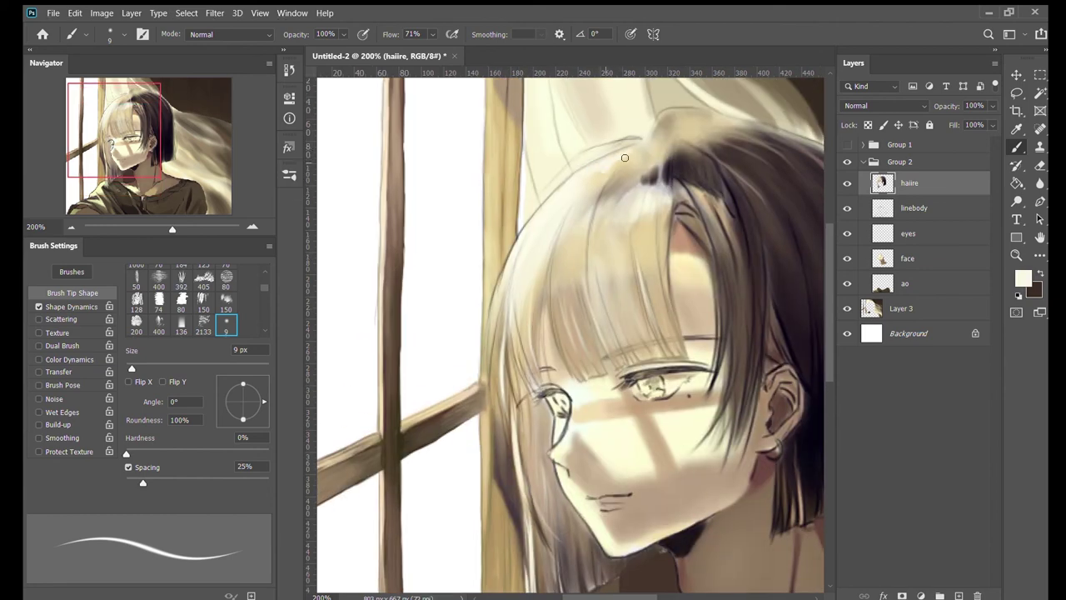
scroll(625, 157, right, 4)
scroll(625, 157, up, 2)
scroll(597, 244, left, 4)
scroll(597, 244, down, 2)
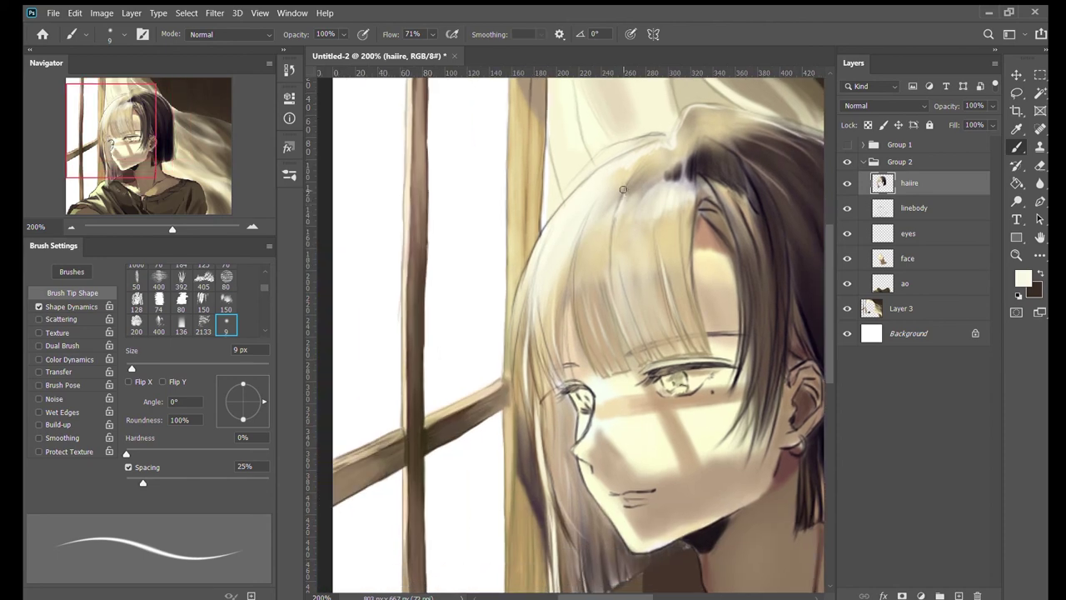
scroll(656, 137, left, 1)
scroll(657, 138, down, 3)
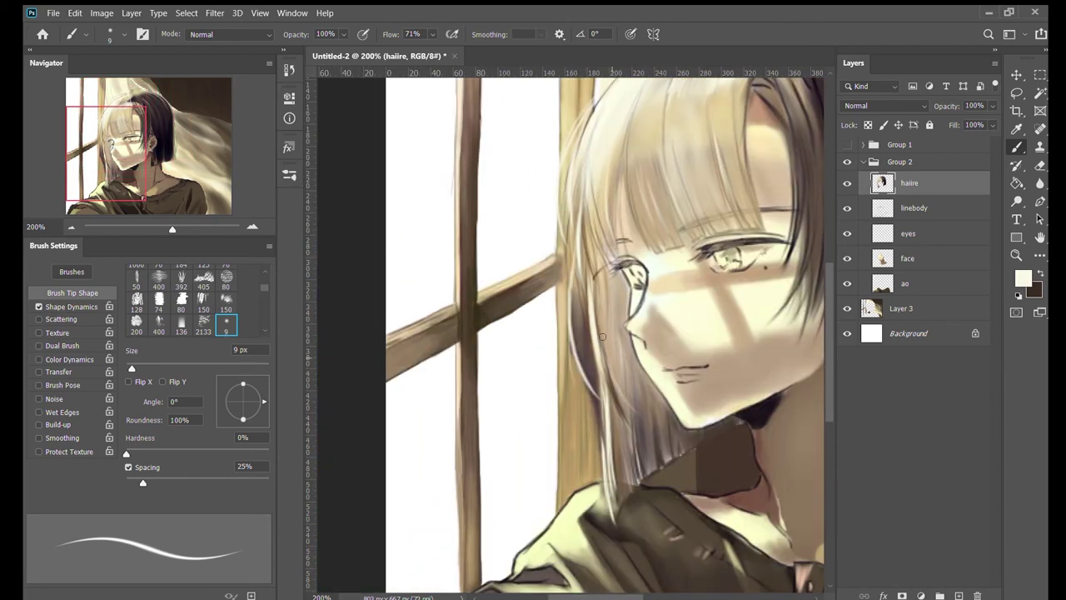
scroll(656, 138, right, 2)
scroll(656, 137, down, 2)
scroll(533, 246, up, 1)
scroll(533, 246, right, 1)
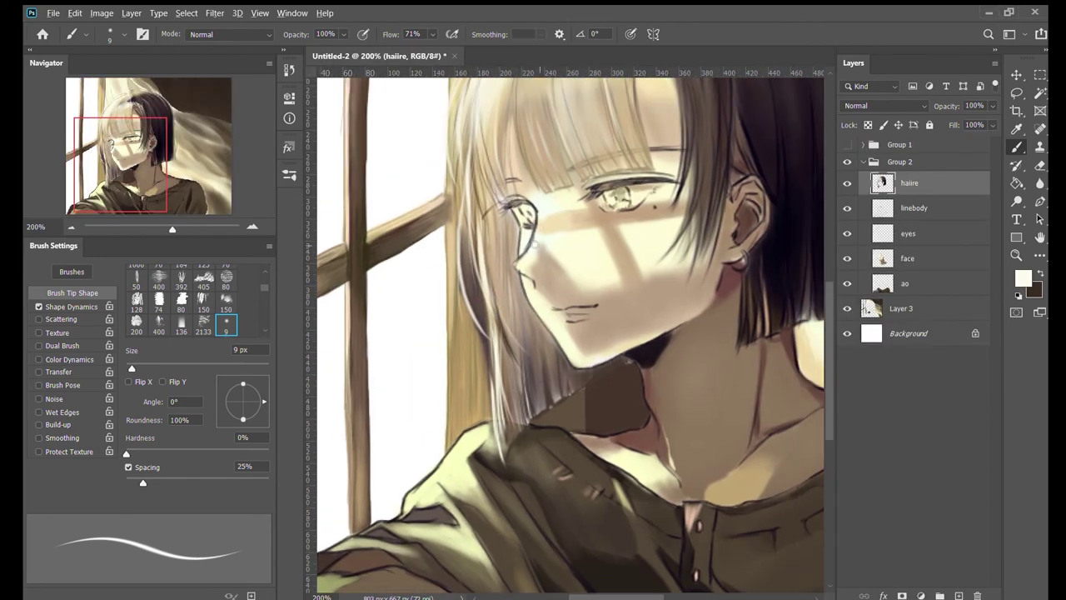
Step: Touch up the skin edge beside the nose on the face layer with the 9 px brush, then sample a light peach color
ctrl+click(551, 237)
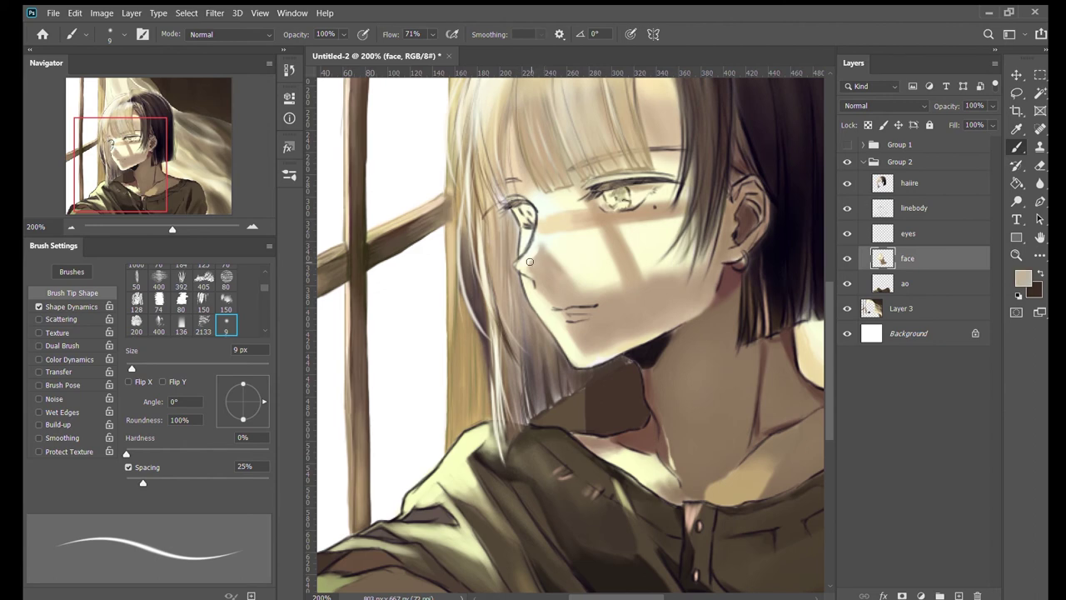
scroll(529, 262, up, 4)
alt+click(486, 333)
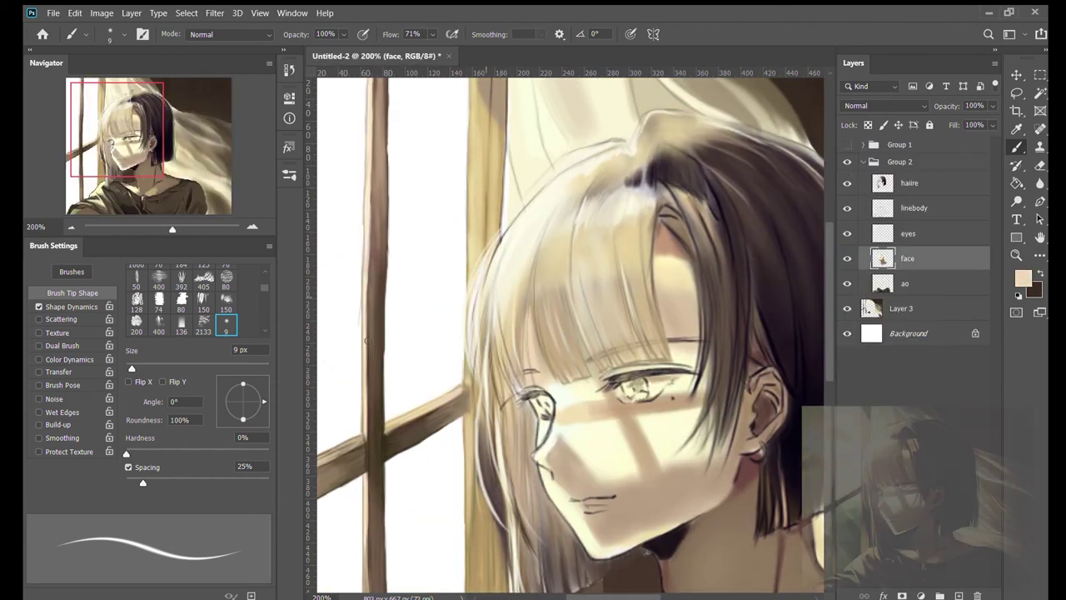
Step: Rework the strands of the bangs on the haiire layer with 9 px strokes in a sampled hair color
ctrl+click(478, 333)
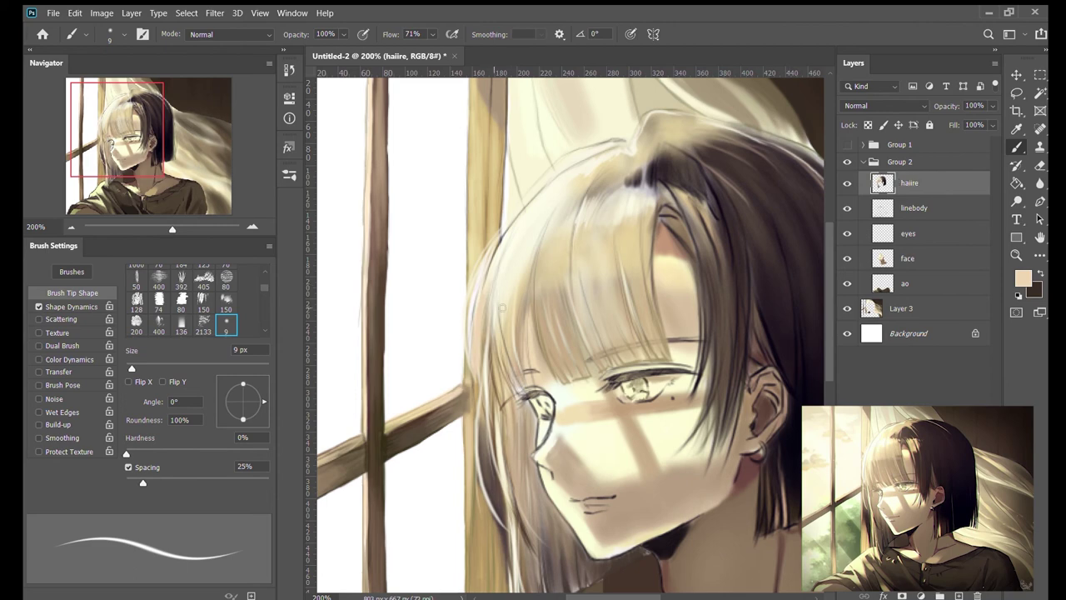
alt+click(512, 360)
key(period)
mouse_move(590, 342)
mouse_down()
mouse_move(650, 290)
mouse_move(651, 200)
mouse_up()
drag(609, 280, 618, 345)
mouse_move(573, 298)
mouse_down()
mouse_move(550, 355)
mouse_move(585, 346)
mouse_up()
mouse_move(525, 311)
mouse_down()
mouse_move(493, 399)
mouse_move(496, 317)
mouse_up()
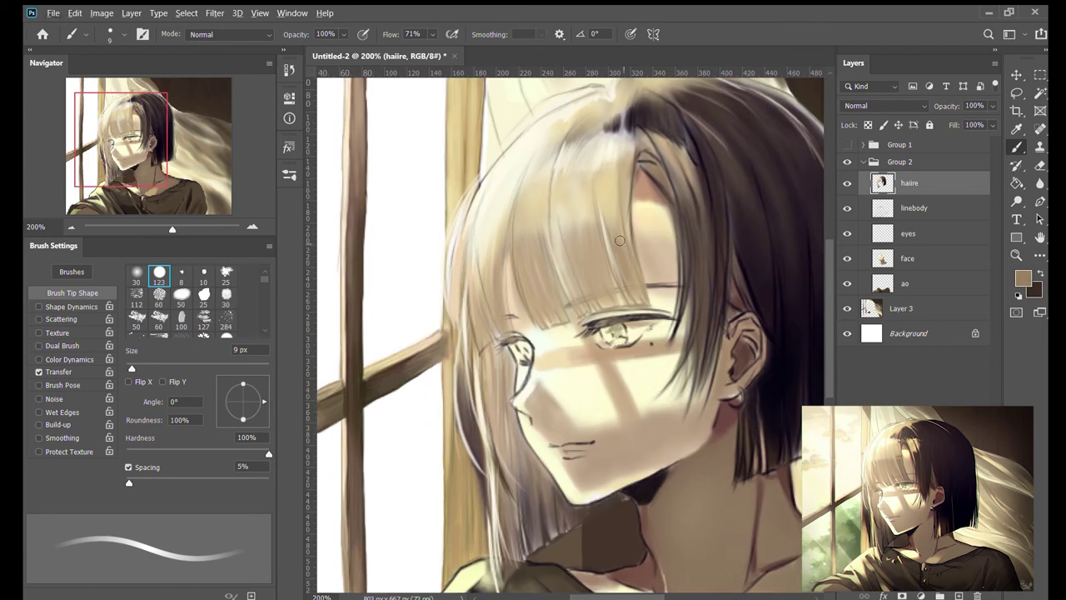
Step: Paint tan strands down the bangs and front side lock with a 9 px hard round brush
drag(632, 221, 601, 301)
drag(593, 233, 572, 312)
drag(556, 250, 537, 317)
drag(517, 273, 490, 423)
scroll(567, 333, up, 2)
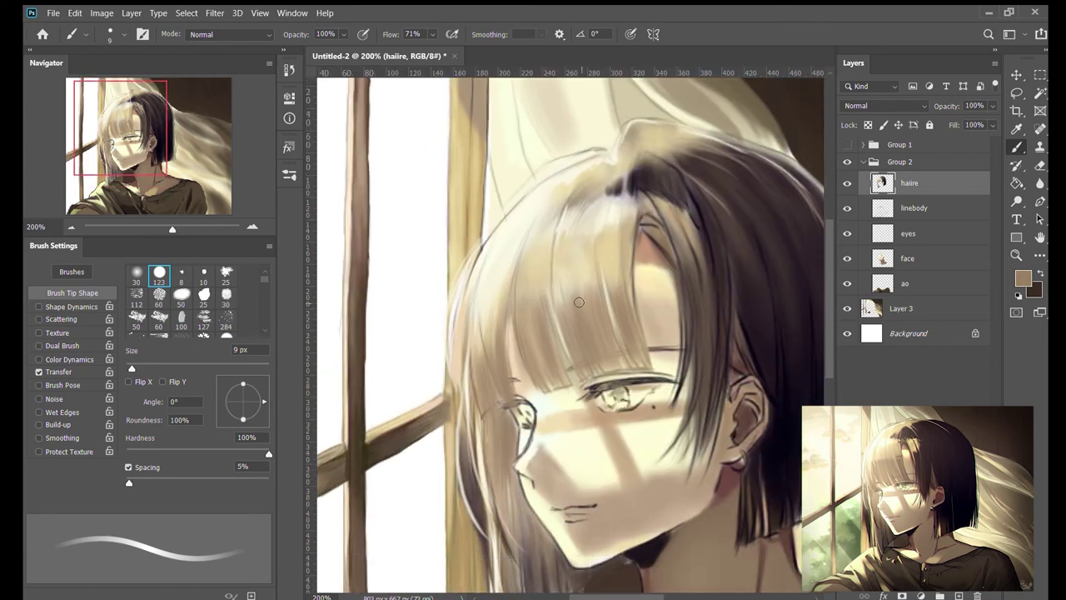
Step: Paint a brown cast-shadow band across the lower bangs and the side lock with the 9 px hard round brush
drag(601, 287, 573, 337)
drag(627, 288, 624, 358)
mouse_move(589, 285)
mouse_down()
mouse_move(558, 302)
mouse_move(536, 360)
mouse_up()
drag(556, 301, 520, 381)
drag(510, 322, 473, 412)
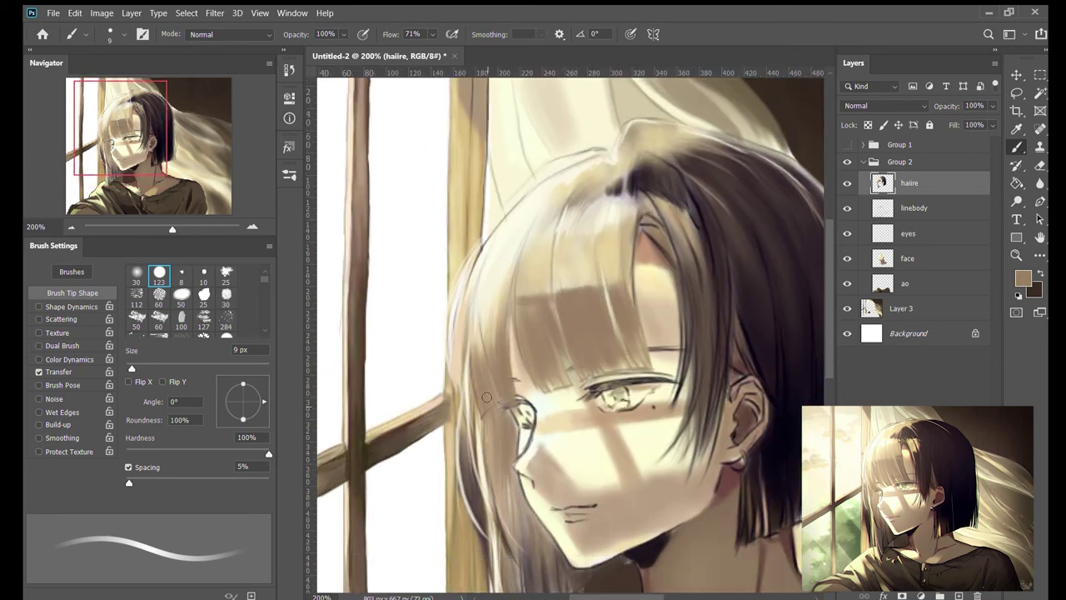
drag(492, 350, 470, 433)
drag(568, 350, 547, 388)
drag(562, 330, 575, 383)
Step: Refine the upper edge of the bangs' shadow band with a lighter color sampled from the hair above it
alt+click(583, 250)
drag(533, 270, 525, 303)
drag(575, 284, 581, 251)
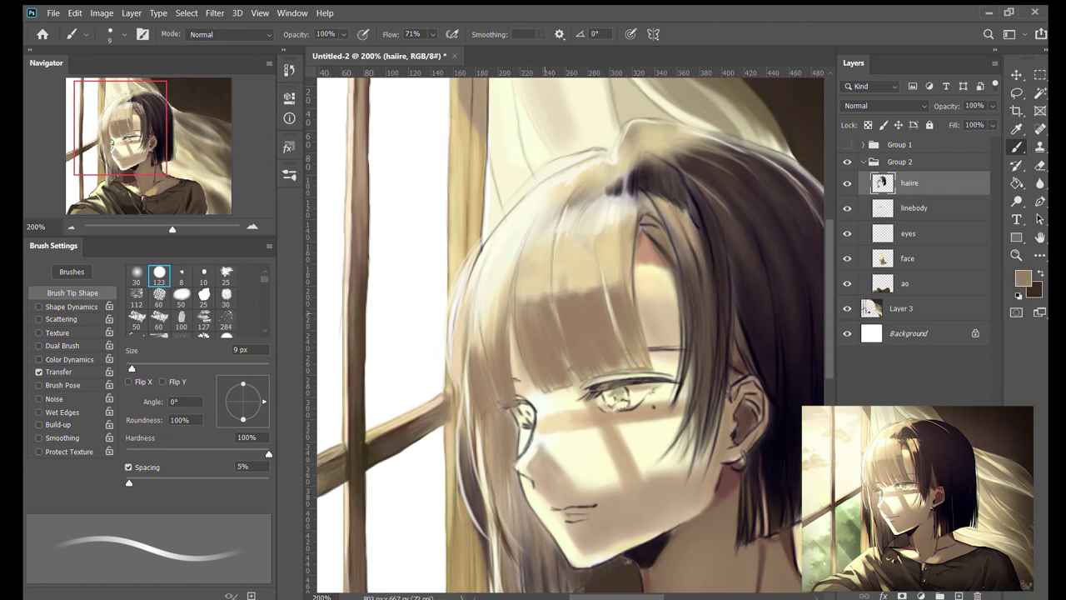
Step: Collapse Group 2 and examine the whole portrait and the sketch lines over the hair and curtain
key(ctrl+minus)
key(ctrl+minus)
click(863, 161)
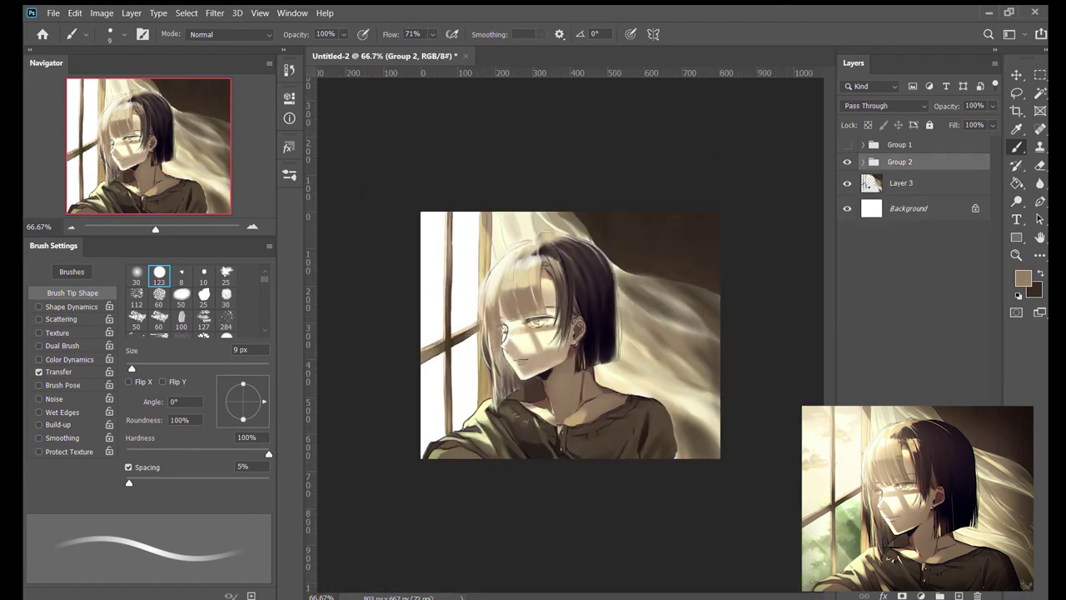
key(alt+bracketleft)
key(alt+bracketleft)
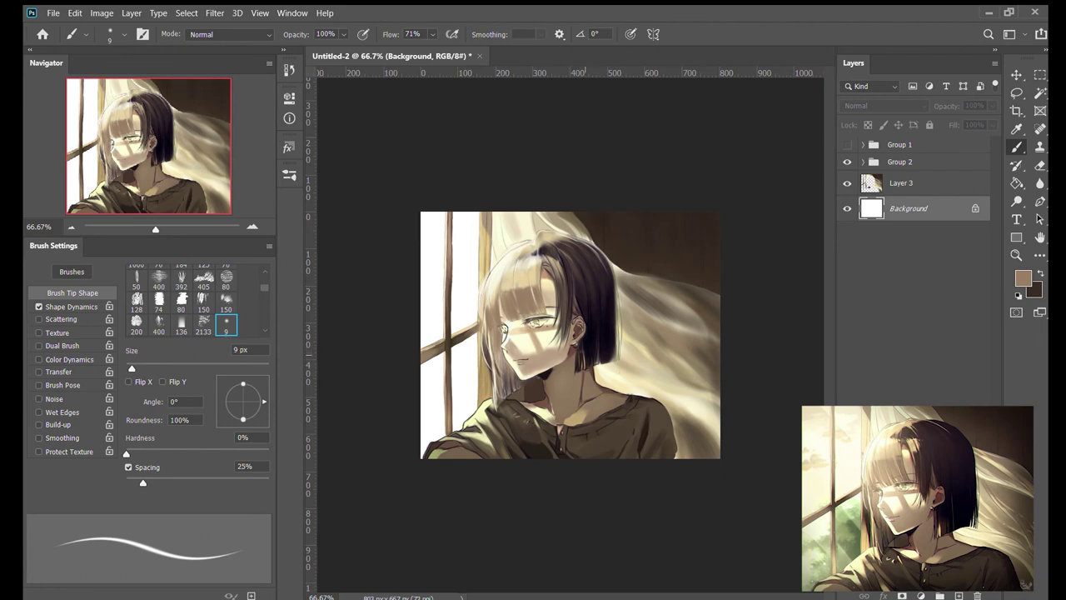
scroll(594, 398, up, 2)
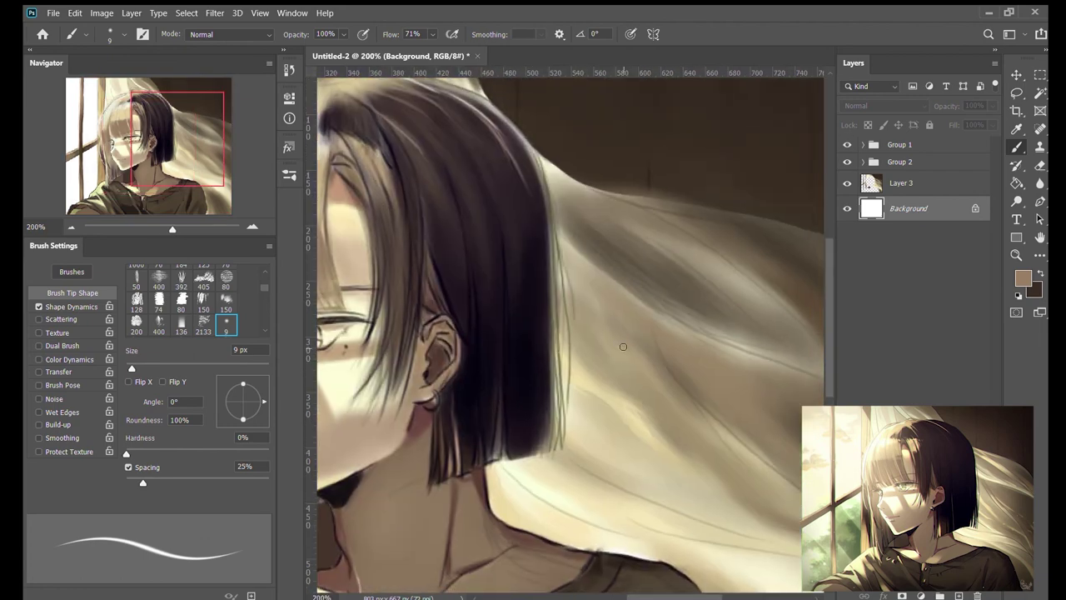
key(ctrl+minus)
key(ctrl+minus)
Step: Erase leftover sketch lines on Layer 1 around the neck and shoulder with the 50 px hard eraser
click(900, 144)
click(863, 144)
click(912, 190)
key(e)
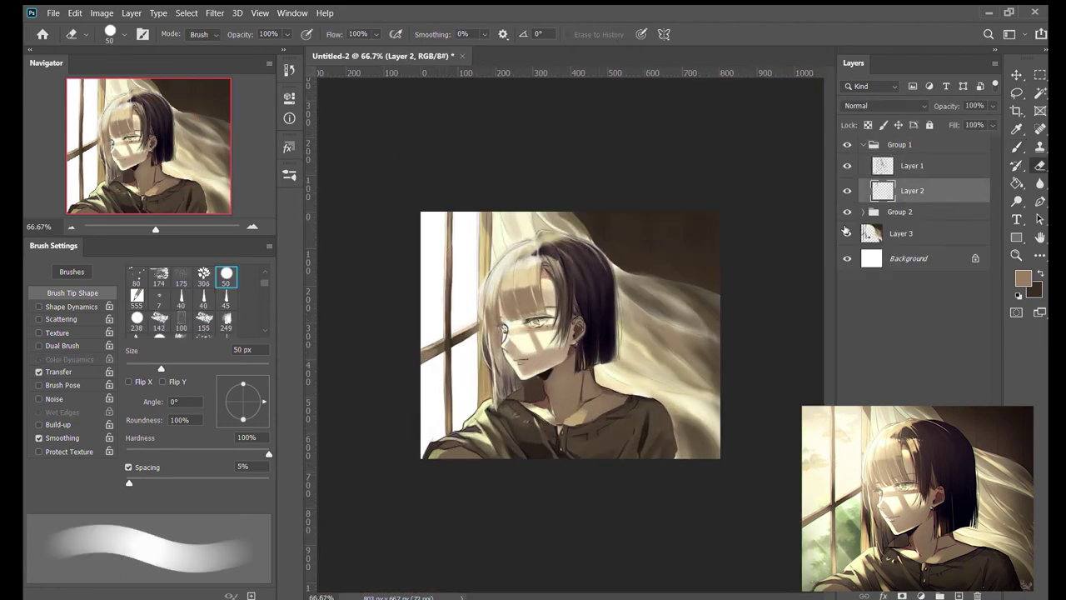
click(863, 211)
click(904, 166)
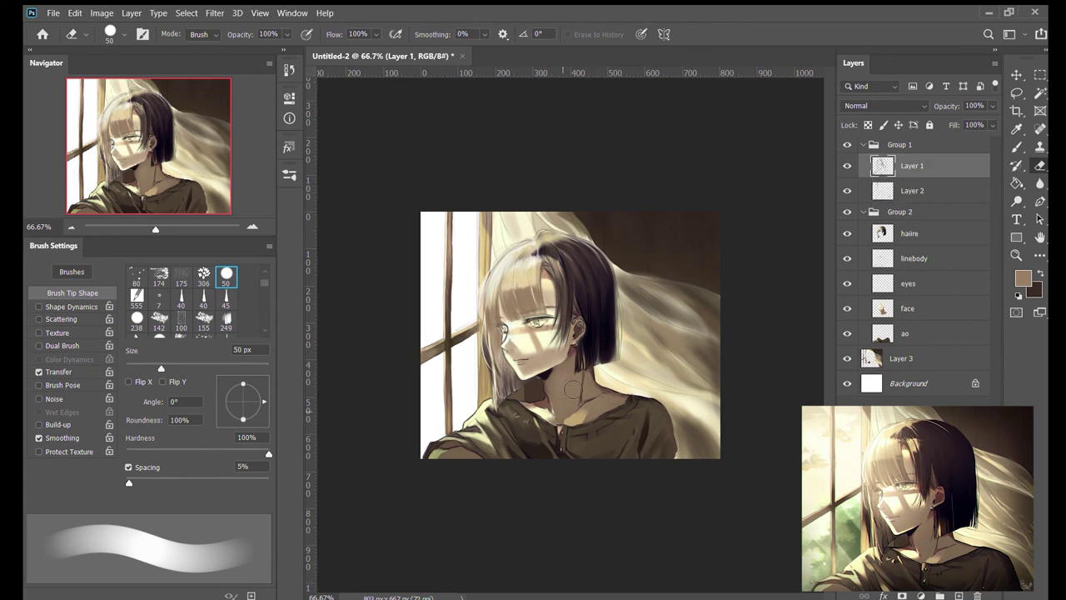
mouse_move(573, 389)
mouse_down()
mouse_move(576, 410)
mouse_move(637, 418)
mouse_up()
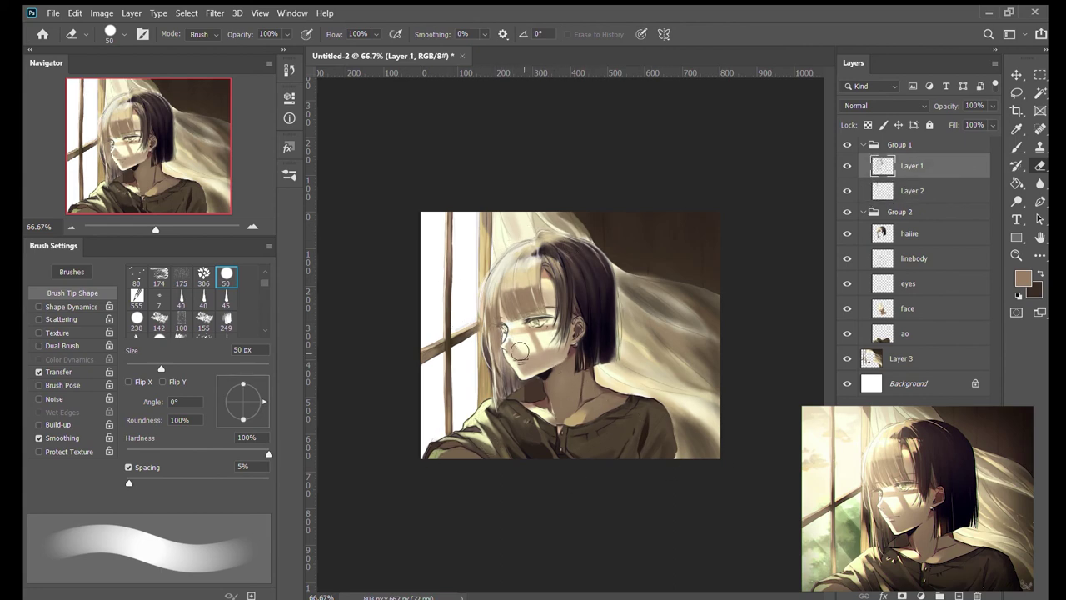
Step: Move the linebody layer above the haiire layer in Group 2
click(863, 144)
click(863, 144)
click(908, 166)
click(902, 258)
drag(903, 258, 902, 226)
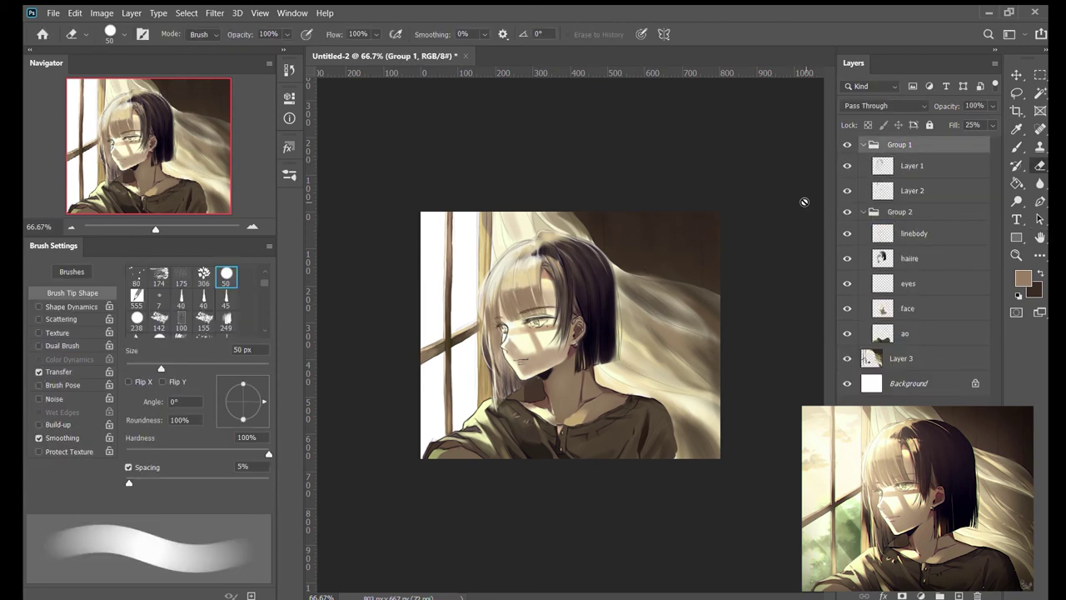
Step: Blend the shading of the bangs on the haiire layer with a soft 30 px Mixer Brush
key(ctrl+plus)
key(ctrl+plus)
scroll(683, 322, up, 3)
key(b)
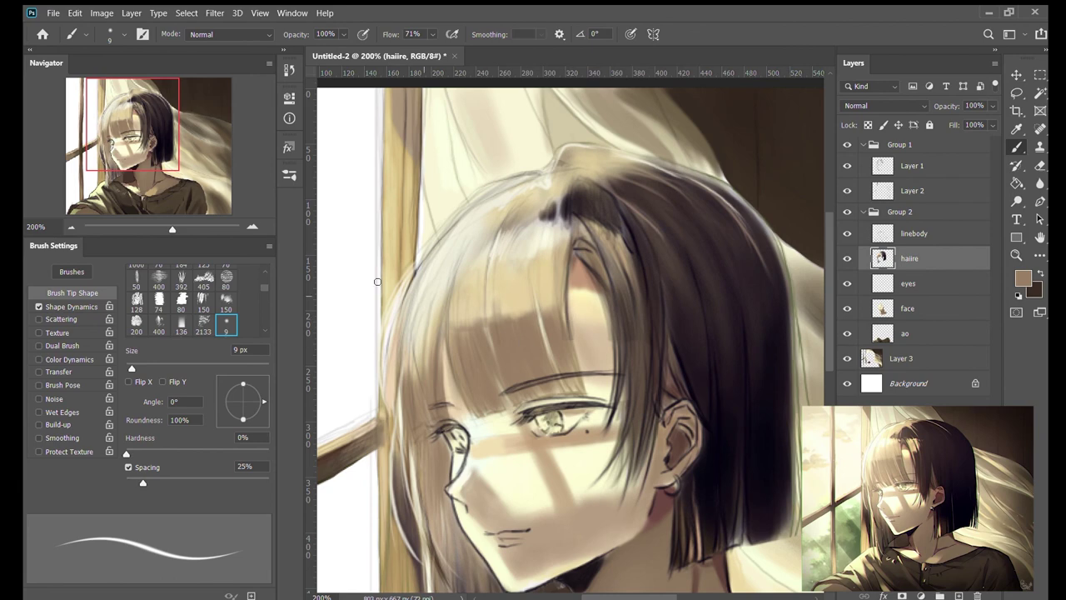
key(shift+b)
key(shift+b)
key(shift+b)
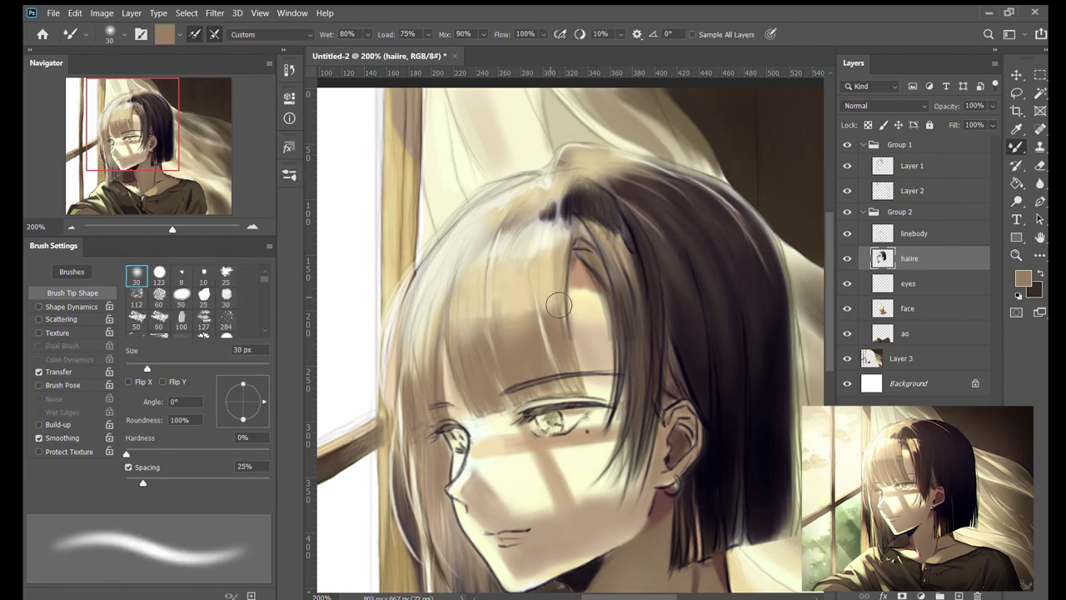
scroll(641, 327, down, 1)
key(alt+bracketleft)
key(alt+bracketleft)
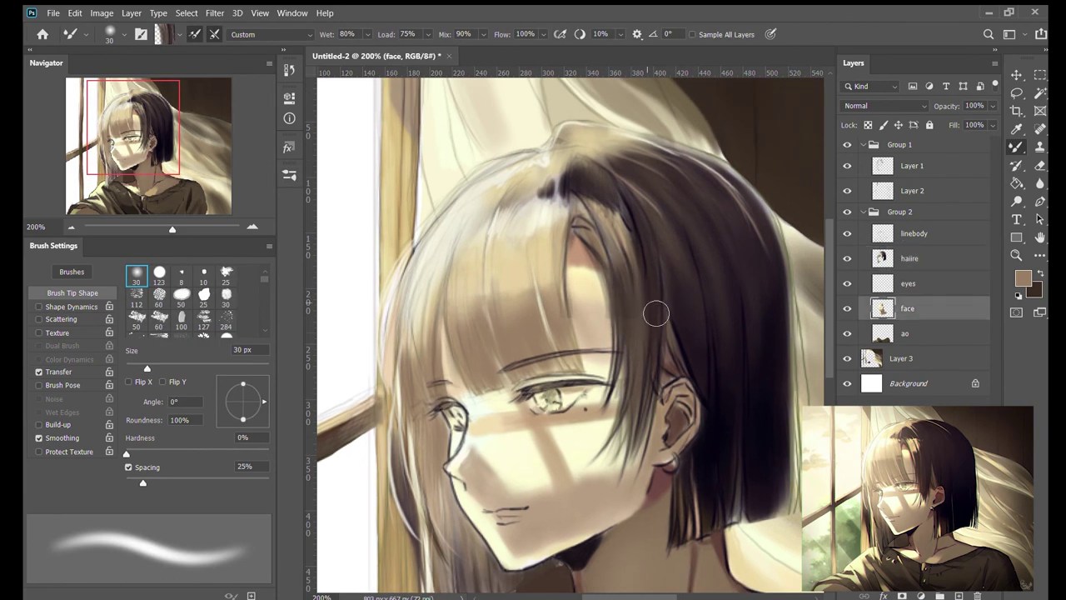
key(alt+bracketright)
Step: Draw long, thin dark plum strands from the crown down the bangs and outer side hair with a hard round brush
key(shift+b)
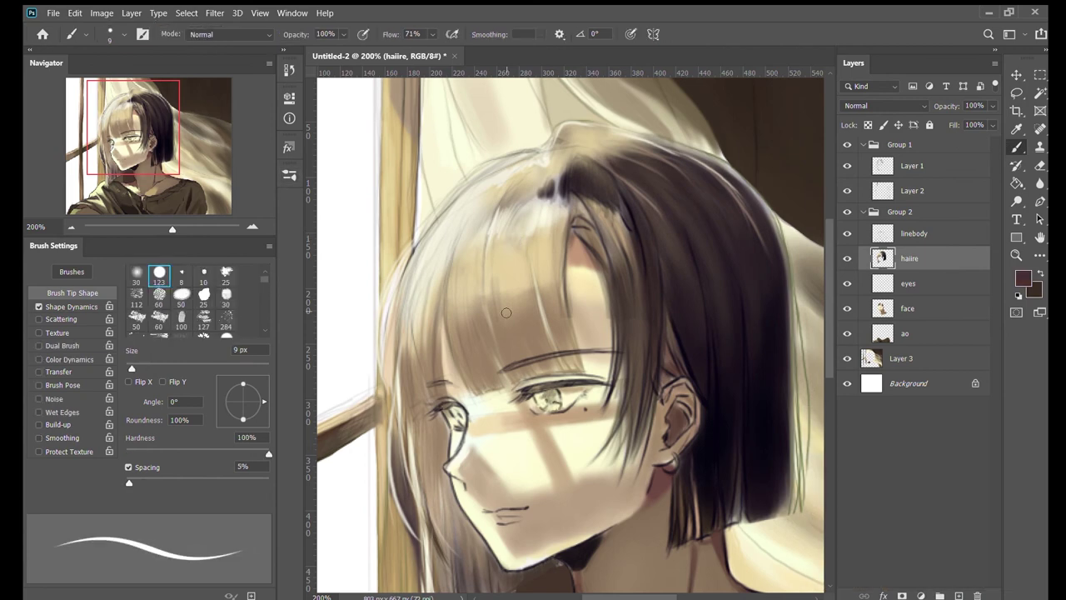
drag(526, 243, 532, 291)
drag(500, 218, 485, 365)
drag(454, 233, 443, 312)
drag(471, 252, 438, 392)
drag(412, 295, 393, 428)
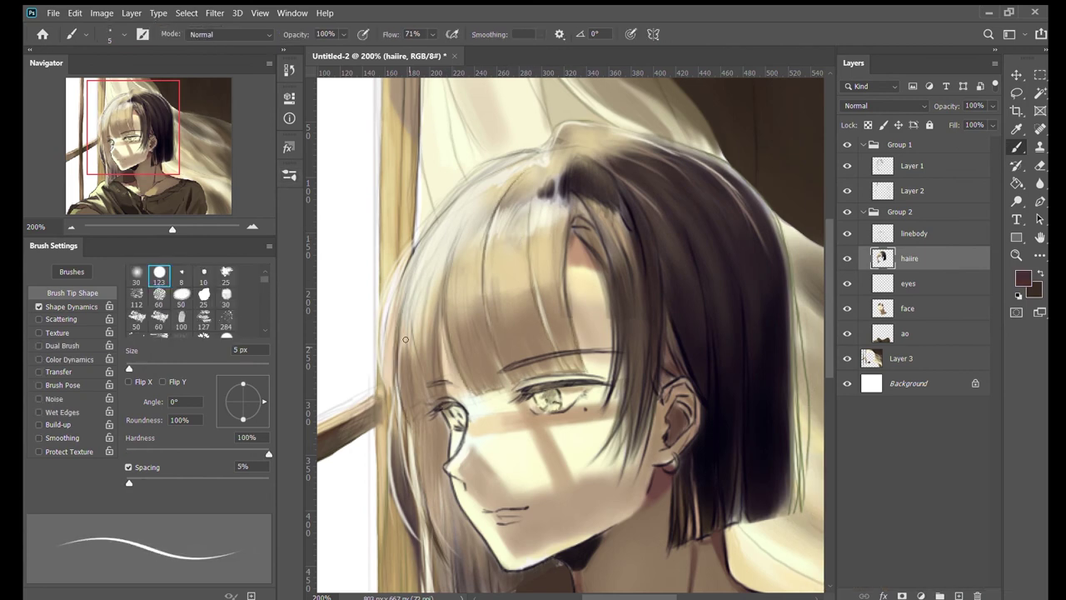
Step: Add finer dark strands across the lower bangs, side lock and crown with a 5 px hard round brush
drag(425, 332, 407, 410)
drag(448, 291, 416, 407)
drag(433, 305, 421, 407)
drag(471, 320, 445, 395)
drag(493, 329, 467, 387)
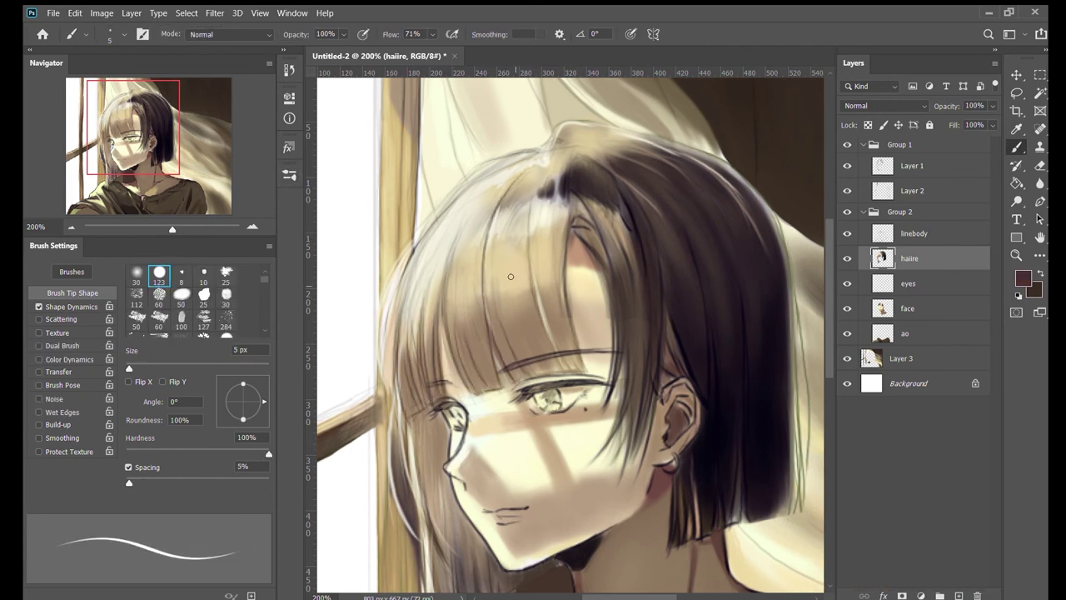
drag(533, 306, 502, 379)
drag(575, 320, 551, 379)
drag(551, 279, 520, 375)
drag(506, 207, 494, 285)
drag(559, 210, 555, 281)
Step: Darken the hair strands behind the jaw with a near-black 5 px hard round brush on the haiire layer
drag(420, 430, 459, 331)
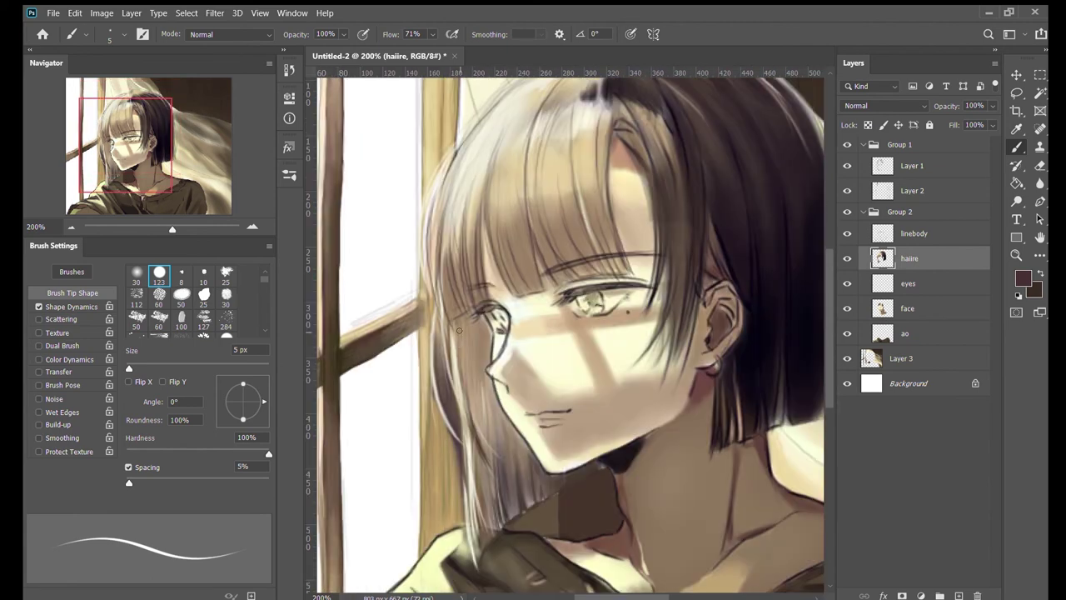
drag(534, 504, 475, 446)
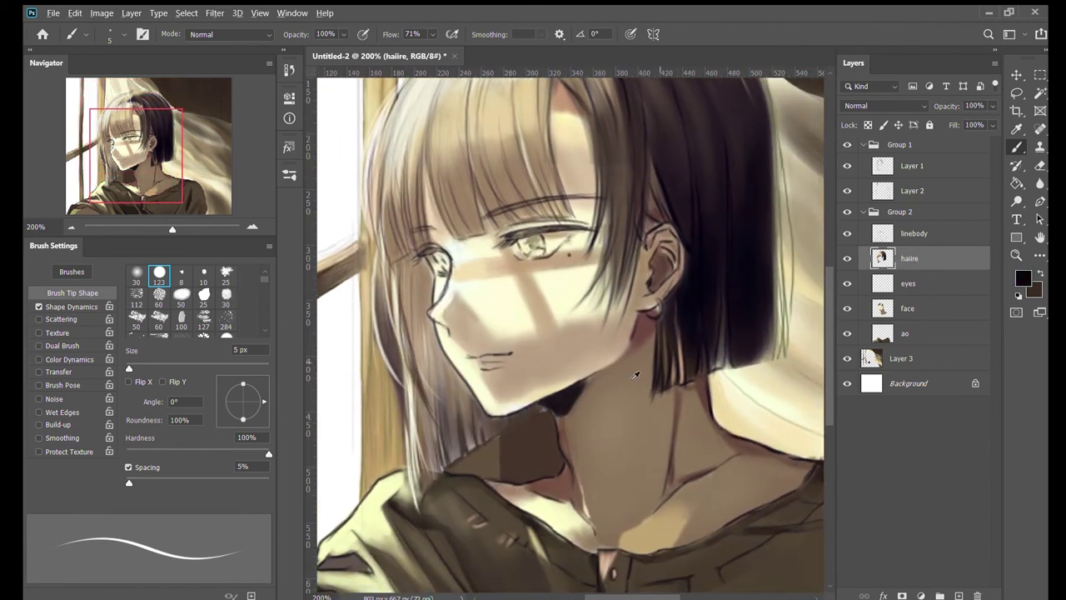
drag(534, 411, 588, 360)
drag(516, 385, 500, 510)
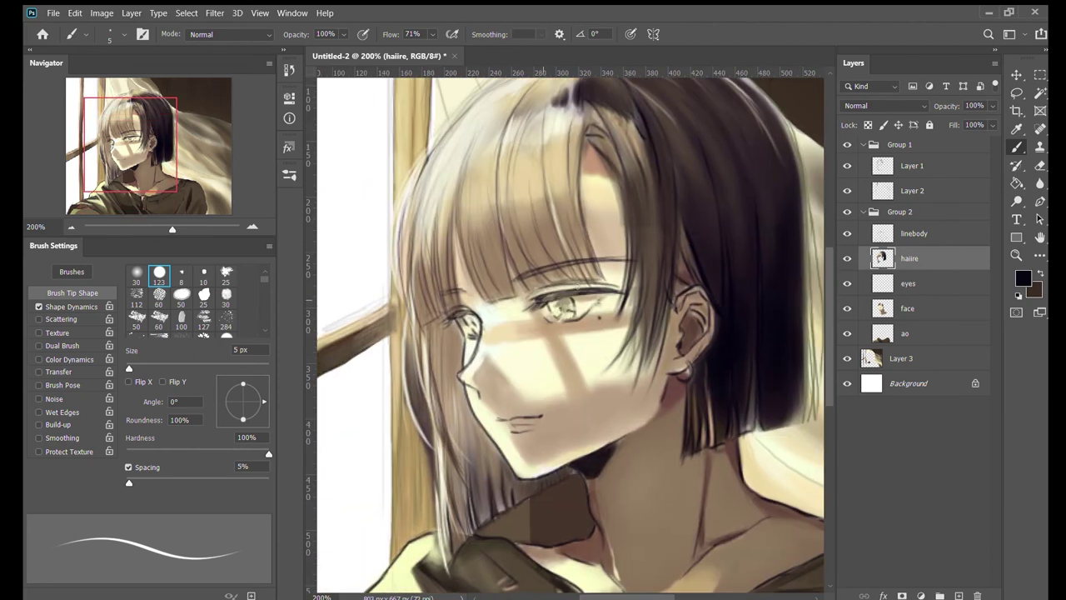
Step: Touch up the lit skin around the eyes on the face layer with a pale cream color sampled from the cheek
click(908, 309)
alt+click(583, 350)
drag(563, 277, 633, 268)
drag(533, 290, 618, 282)
key(comma)
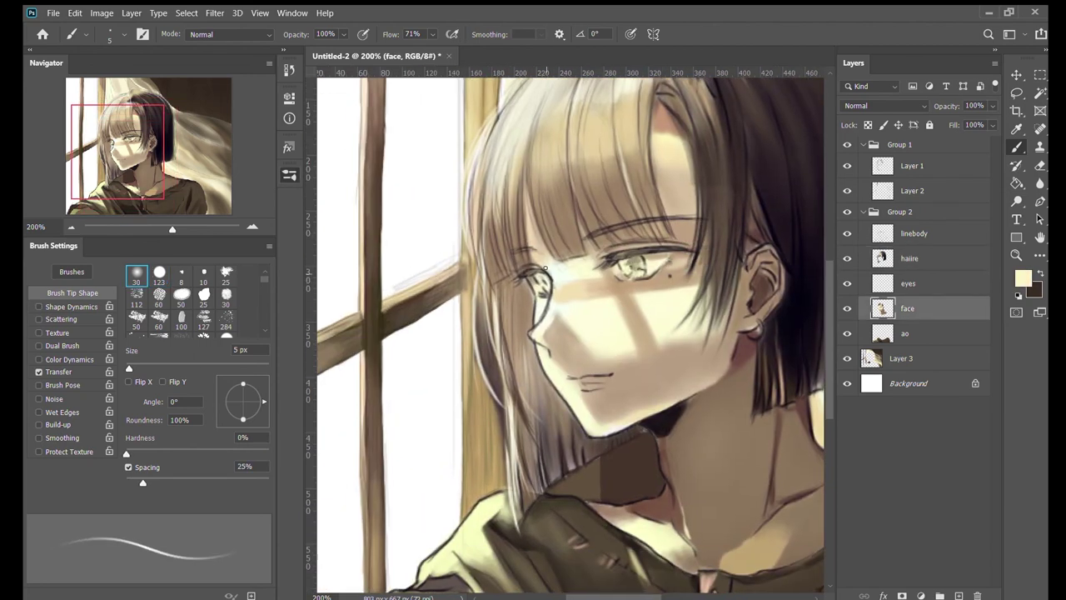
Step: Erase the sketch lines on Layer 1 over the face between the eye and the chin
click(912, 166)
key(e)
mouse_move(654, 280)
mouse_down()
mouse_move(641, 258)
mouse_move(700, 320)
mouse_move(667, 317)
mouse_move(602, 456)
mouse_up()
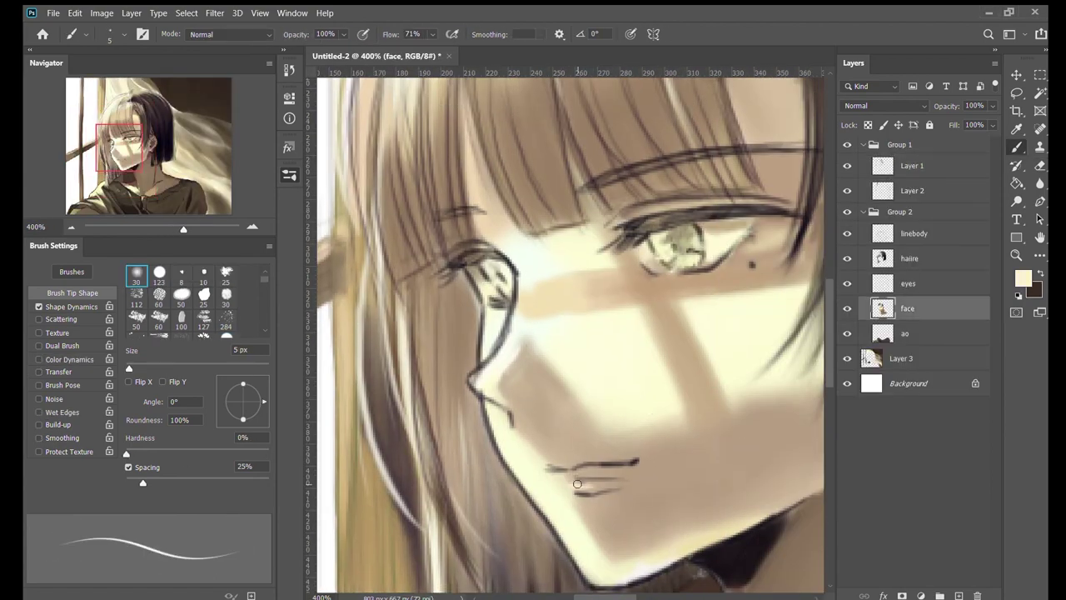
Step: Thin and reshape the mouth lines on the linebody layer with a sampled skin tone and a 6 px hard eraser
key(alt+bracketright)
key(alt+bracketright)
key(alt+bracketright)
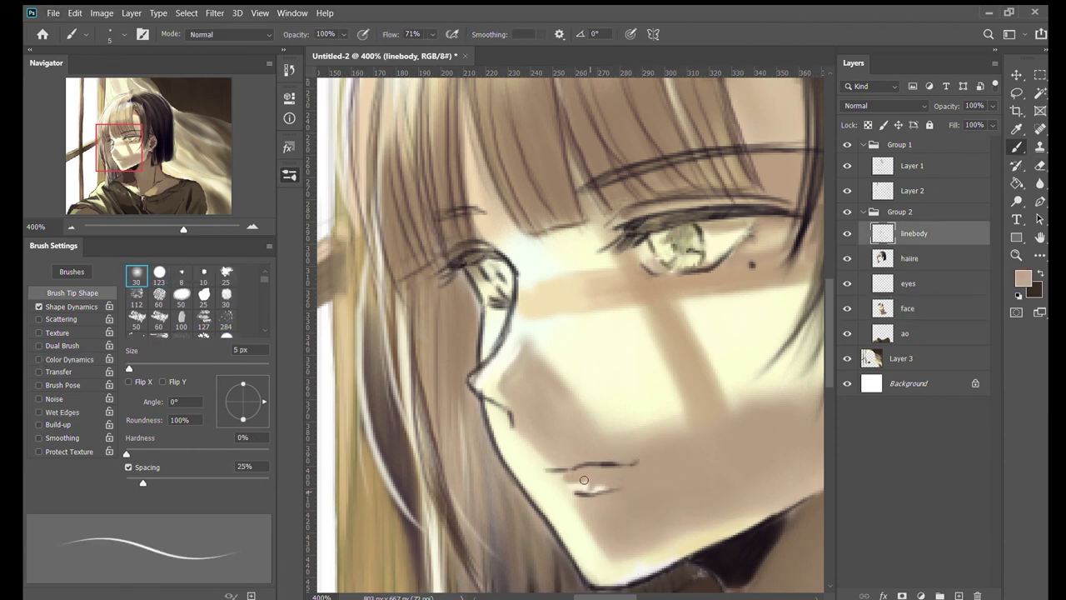
key(alt+bracketleft)
key(alt+bracketleft)
key(alt+bracketleft)
key(alt+bracketright)
key(alt+bracketright)
key(alt+bracketright)
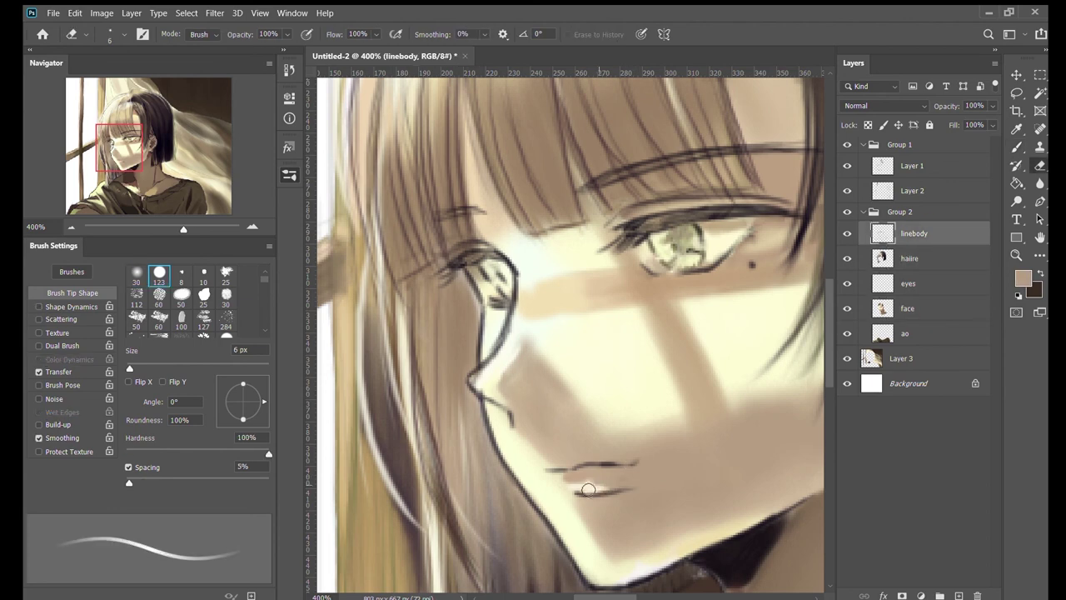
Step: Paint a pale cream highlight on the lower lip on the face layer with the 5 px soft round brush
key(alt+bracketleft)
key(alt+bracketleft)
key(alt+bracketleft)
alt+click(588, 481)
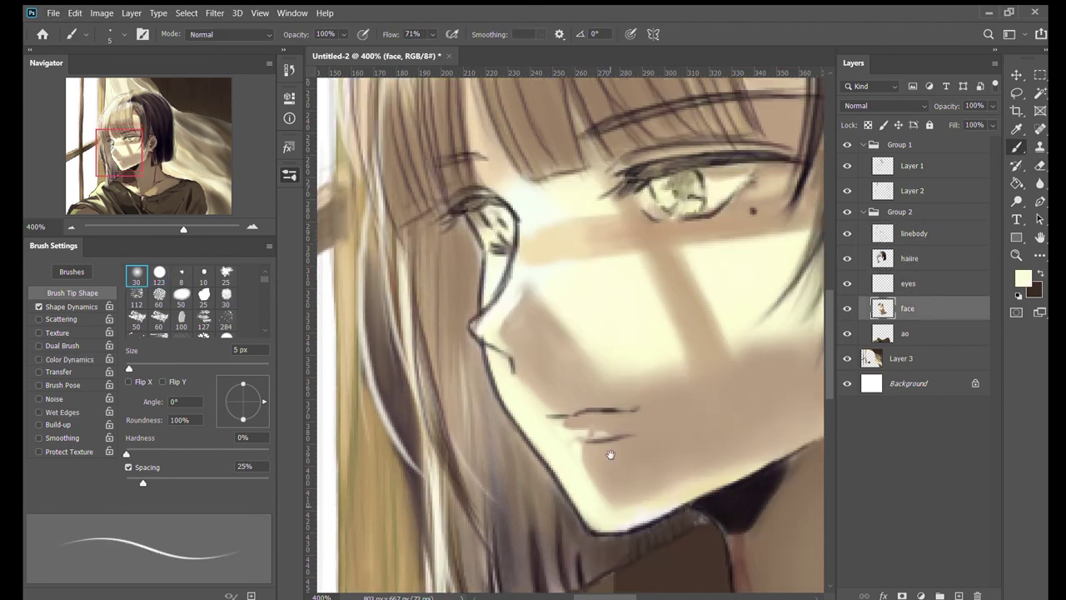
Step: Tint the upper lip and mouth line reddish brown on the face layer with a 2 px soft round brush
alt+click(573, 470)
key(bracketleft)
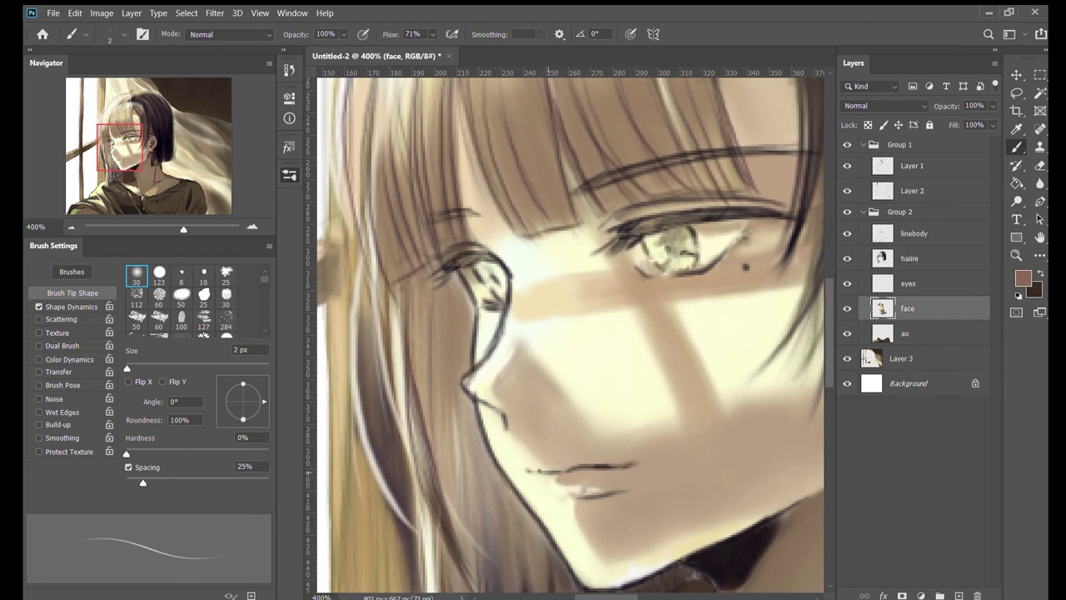
key(alt+bracketright)
key(alt+bracketright)
key(alt+bracketright)
key(alt+bracketleft)
key(alt+bracketleft)
key(alt+bracketleft)
key(bracketleft)
key(bracketleft)
alt+click(615, 462)
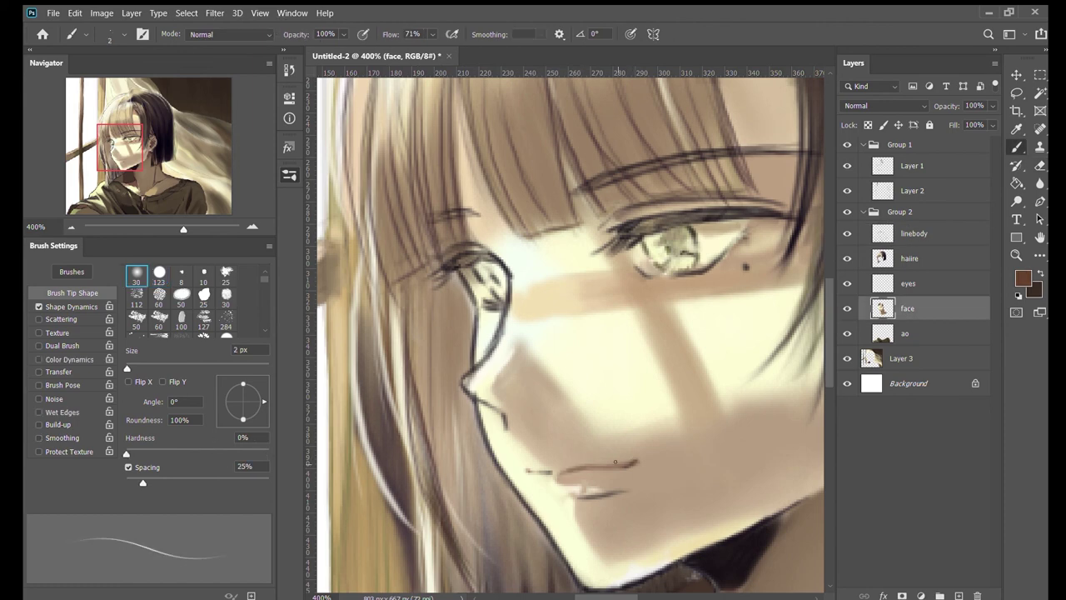
Step: Collapse Group 1 and Group 2, examine the whole portrait, and reopen Group 2 at the linebody layer
scroll(574, 494, down, 3)
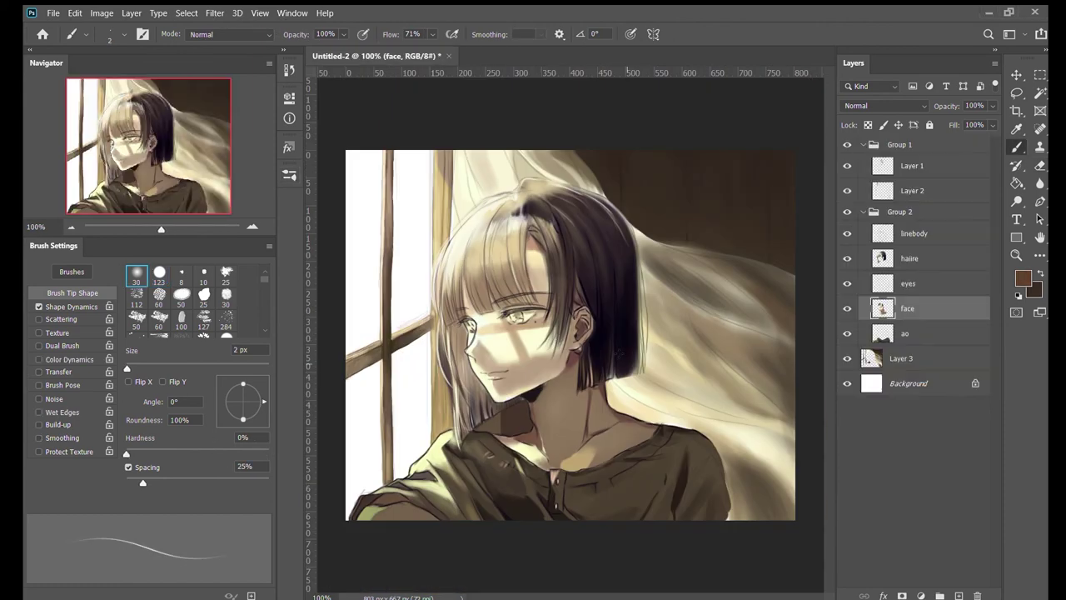
click(864, 145)
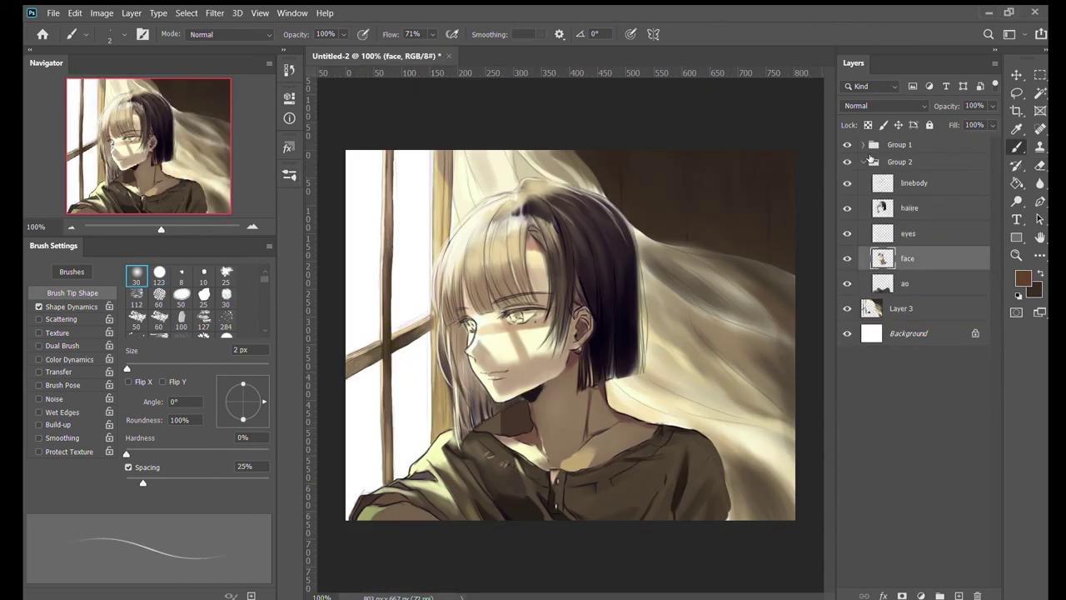
click(863, 162)
click(868, 183)
click(900, 162)
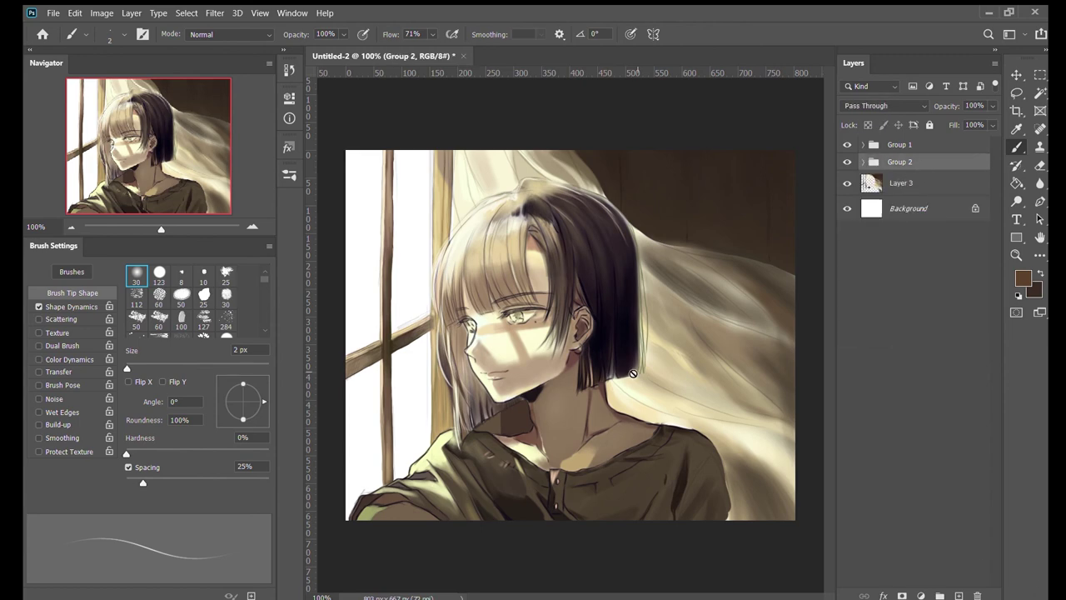
click(864, 161)
click(914, 183)
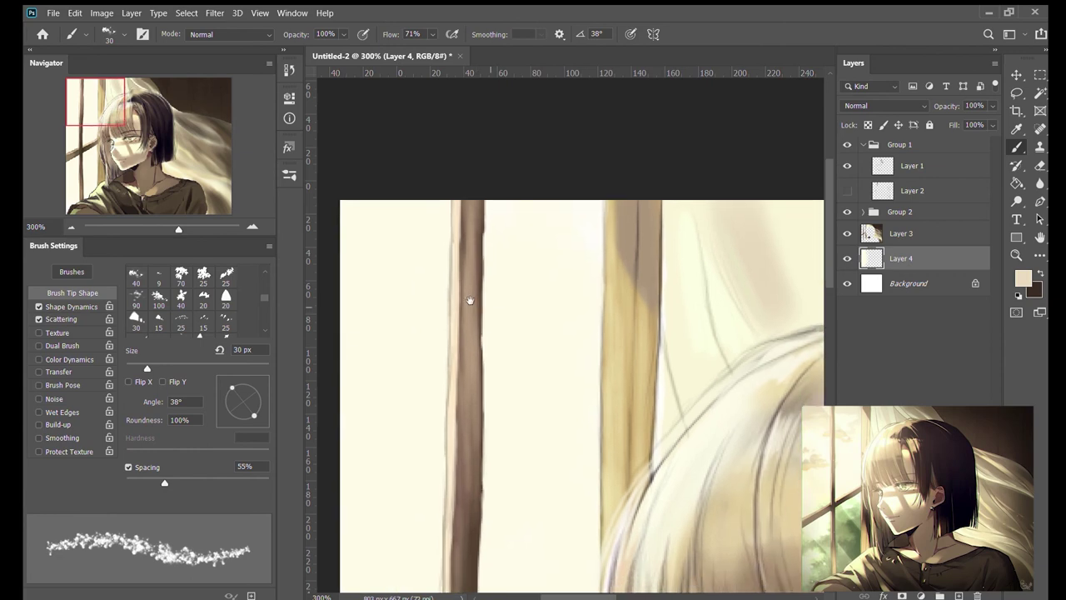
Step: Lasso the upper-left window area and paint beige and yellow clouds on Layer 4 with a 30 px scattering brush
drag(470, 300, 507, 252)
key(l)
drag(458, 134, 358, 141)
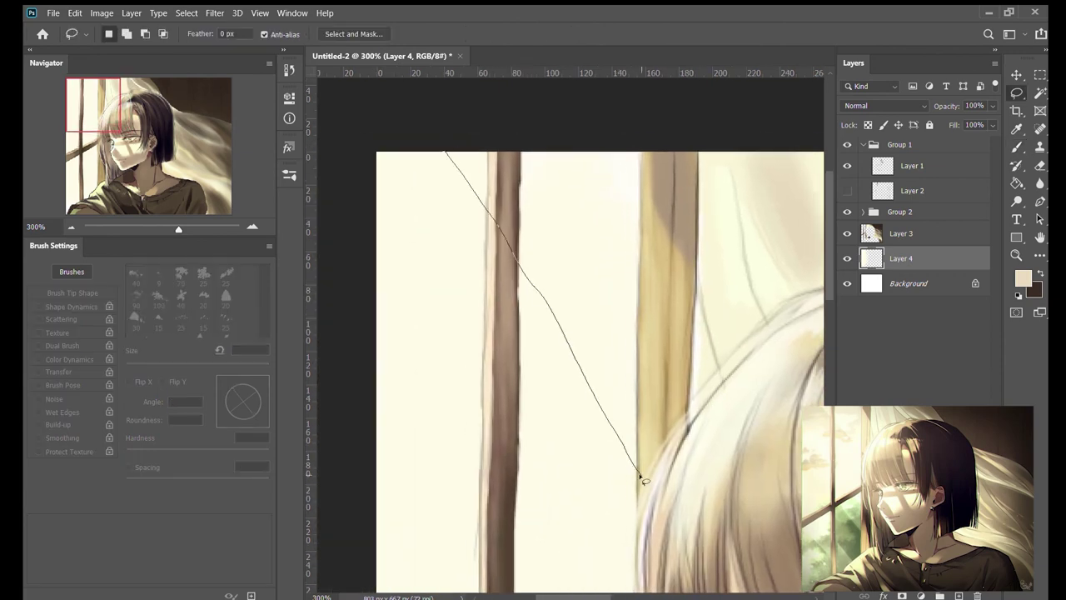
key(b)
mouse_move(409, 379)
mouse_down()
mouse_move(467, 371)
mouse_move(388, 359)
mouse_up()
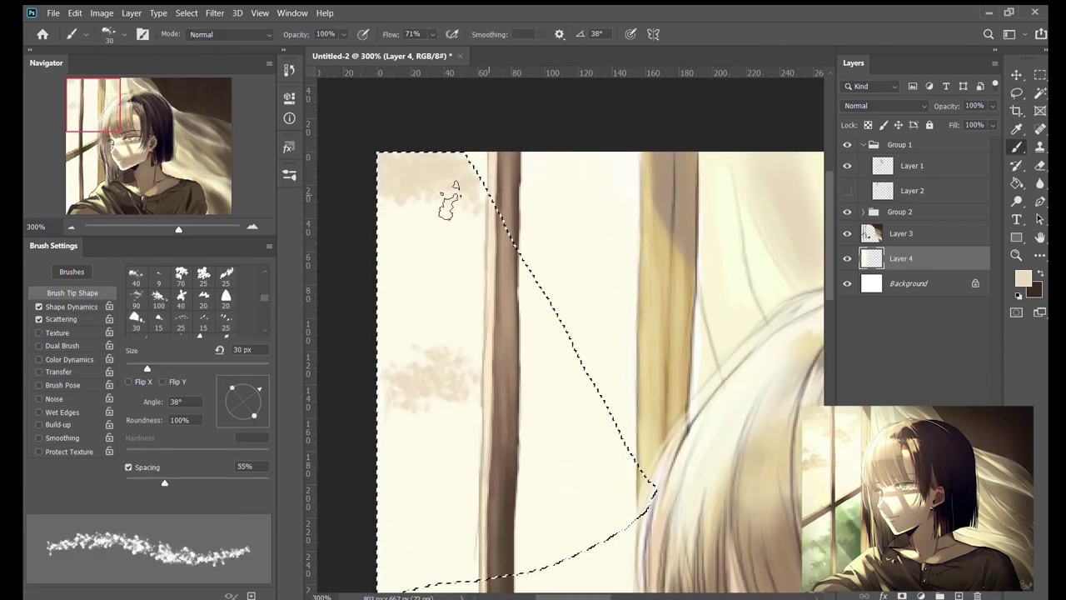
drag(392, 225, 467, 208)
drag(525, 283, 554, 333)
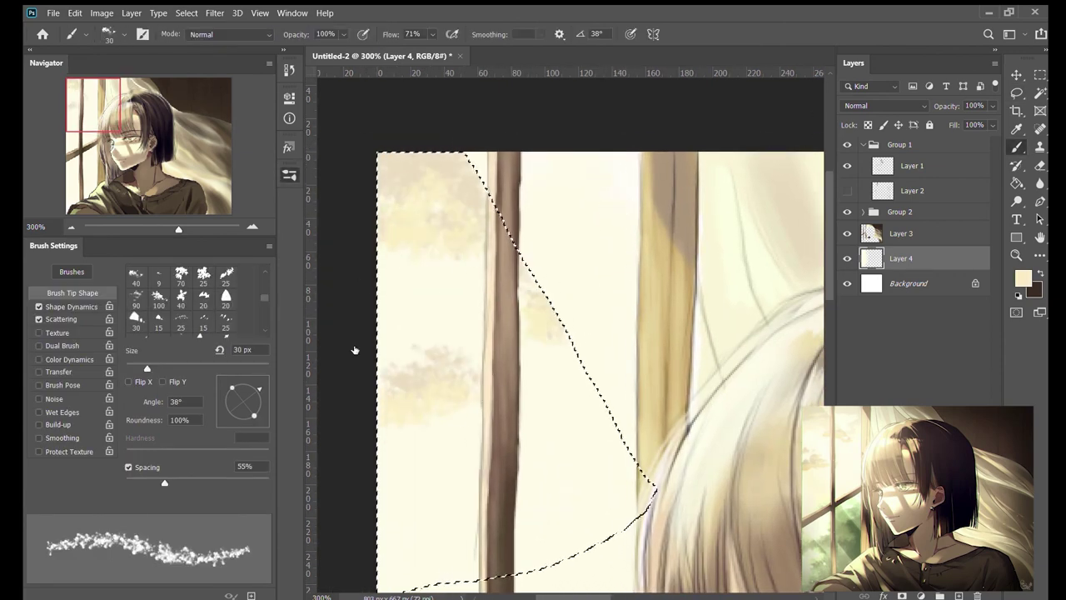
Step: Add darker beige shading to the clouds inside the selection with a 7 px soft round brush
key(shift+comma)
key(shift+period)
drag(417, 379, 385, 387)
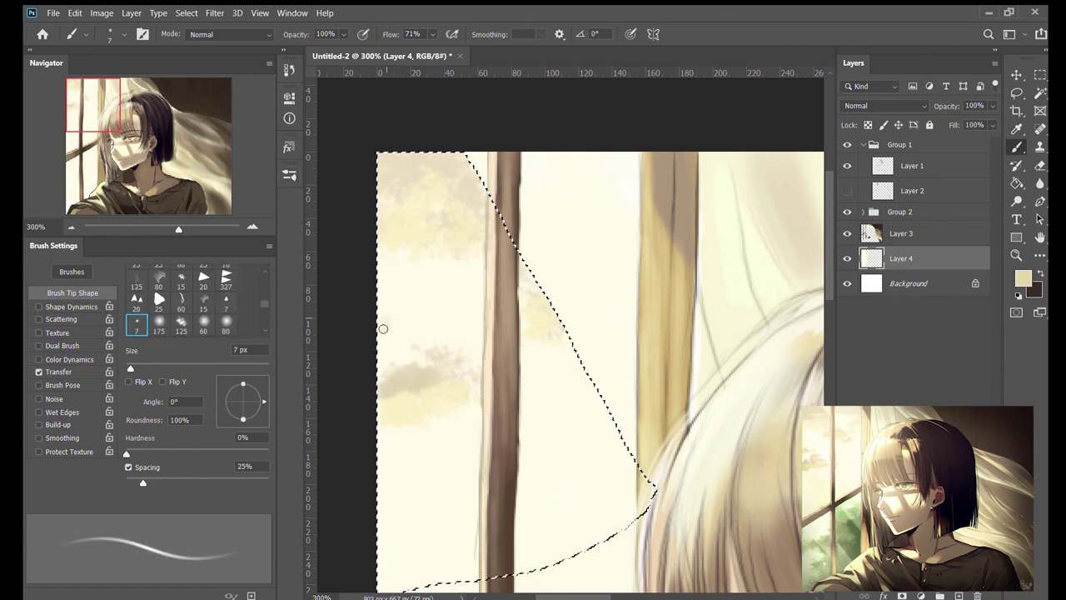
drag(381, 328, 476, 321)
drag(425, 179, 479, 175)
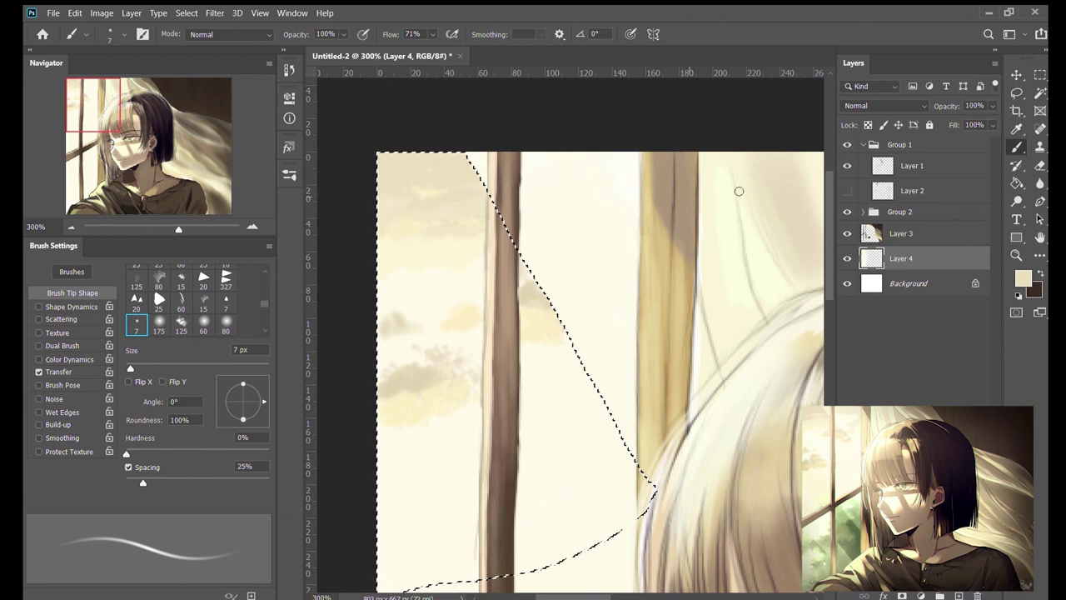
Step: Refine the lower clouds with yellow and beige strokes from a 5 px soft round brush, and clear the selection
key(shift+comma)
drag(459, 410, 424, 400)
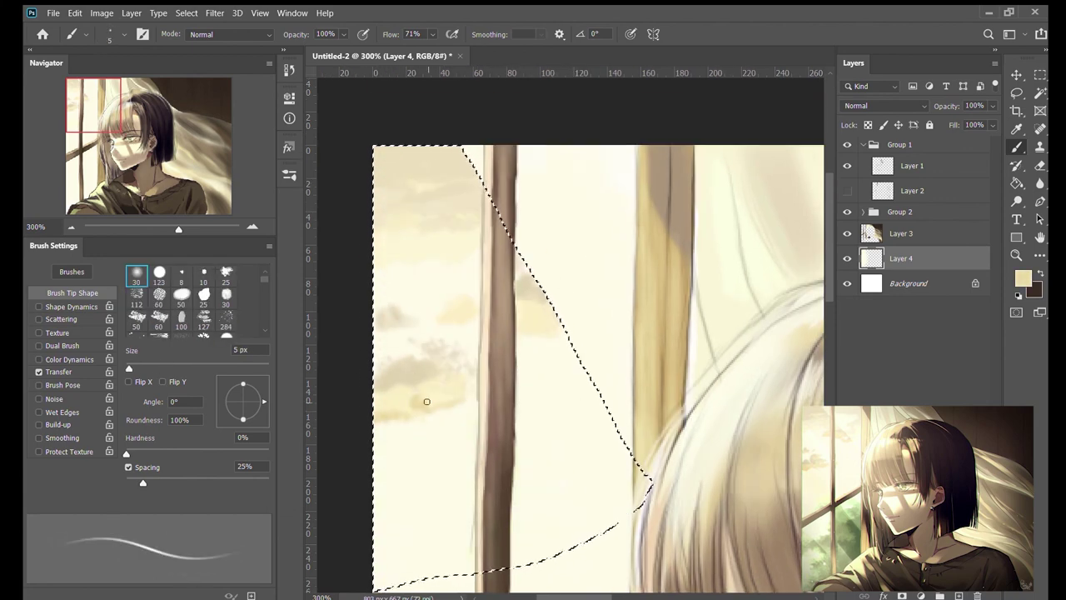
drag(438, 360, 475, 362)
key(ctrl+d)
Step: Extend faint clouds into the second window pane and soften their edges with a 9 px soft round brush in sampled cream
key(l)
scroll(603, 310, up, 2)
key(b)
alt+click(602, 311)
key(shift+period)
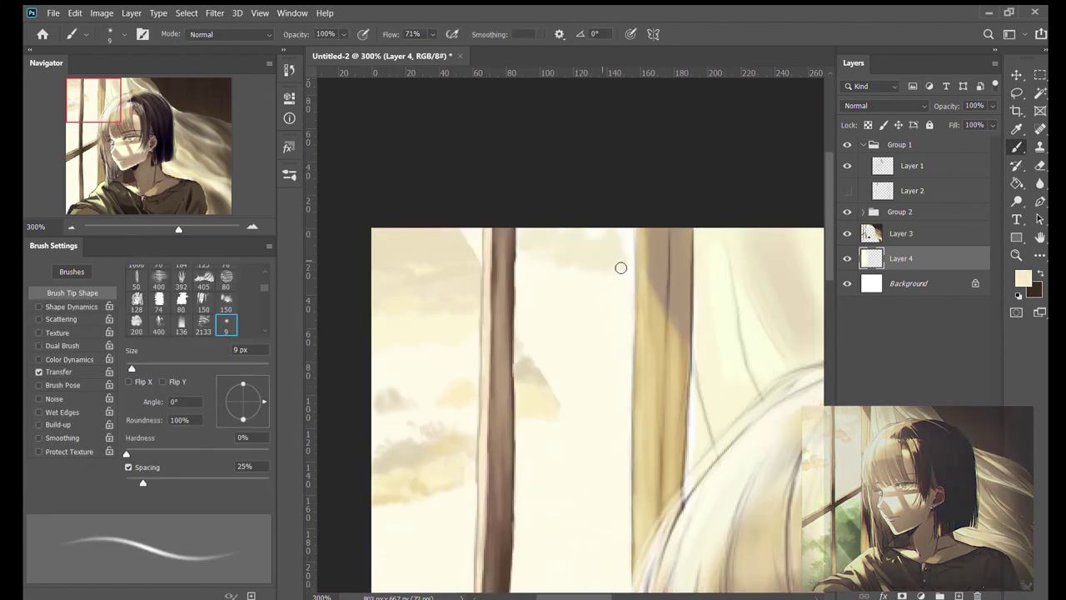
scroll(561, 402, down, 5)
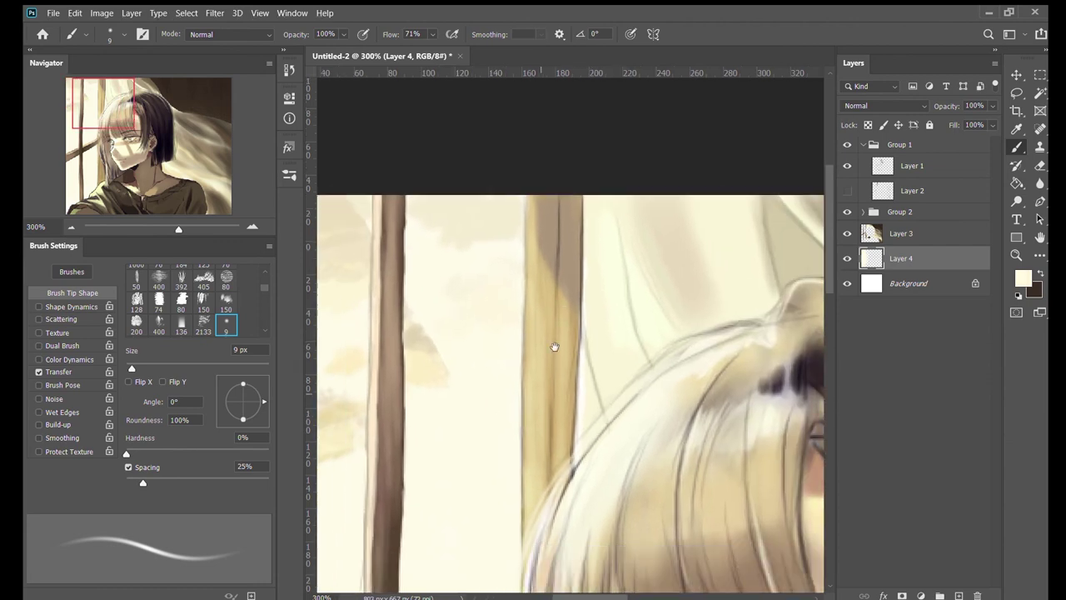
Step: Paint light green foliage in the lower window pane beside the hair on Layer 4, using a 9 px soft round brush and sampled green
drag(538, 254, 621, 363)
mouse_move(518, 260)
mouse_down()
mouse_move(522, 421)
mouse_move(512, 272)
mouse_up()
alt+click(513, 273)
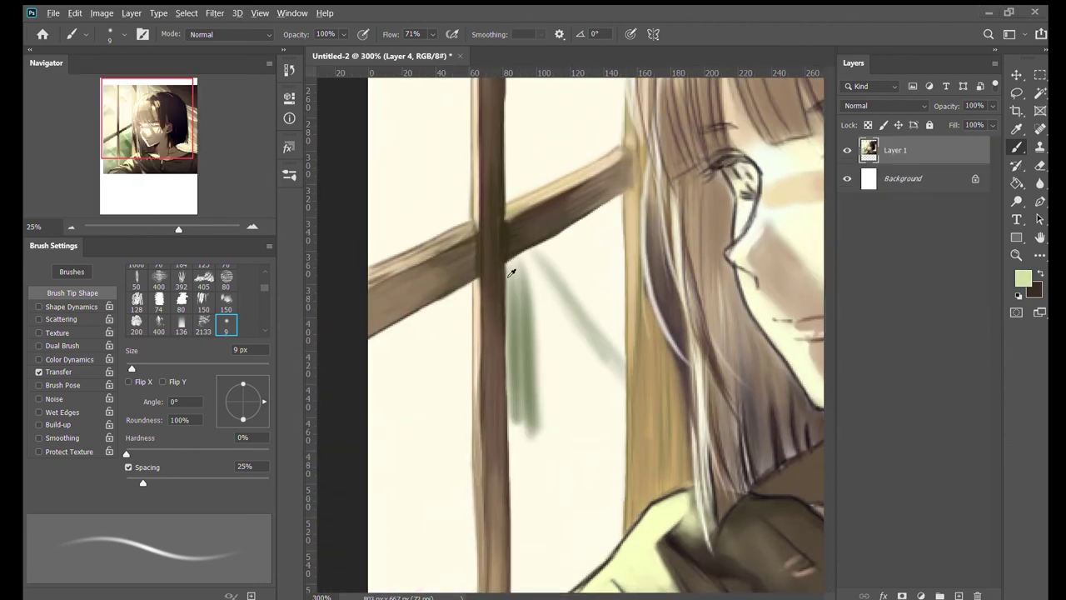
mouse_move(569, 309)
mouse_down()
mouse_move(516, 342)
mouse_move(547, 276)
mouse_move(555, 357)
mouse_move(530, 433)
mouse_up()
Step: Add dark green foliage along the window frame and sampled olive green foliage below it, down to the shoulder
alt+click(575, 366)
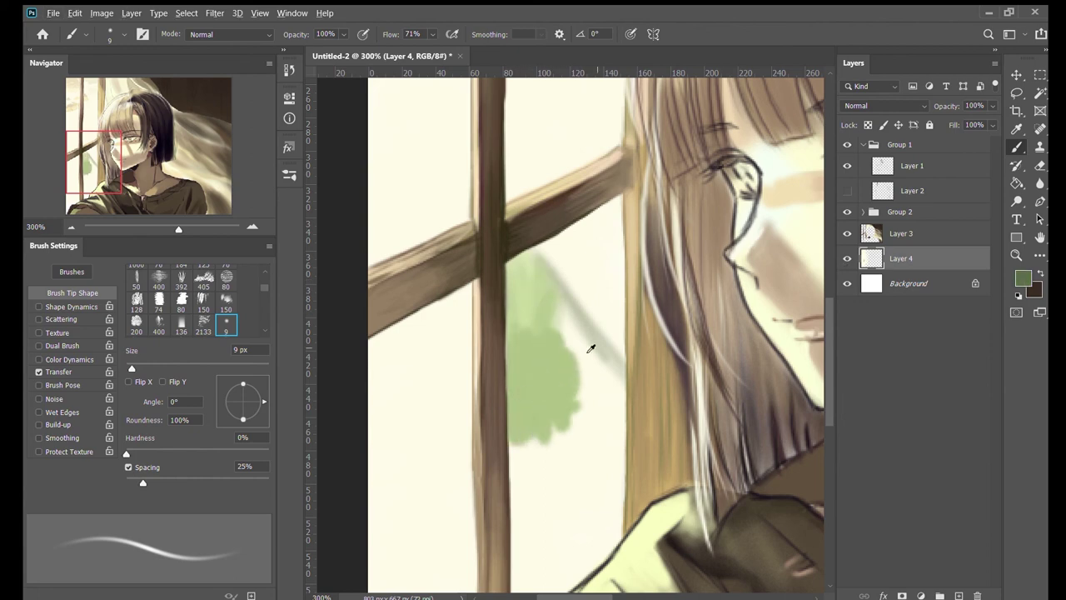
mouse_move(575, 367)
mouse_down()
mouse_move(616, 349)
mouse_move(599, 466)
mouse_move(546, 425)
mouse_move(583, 499)
mouse_up()
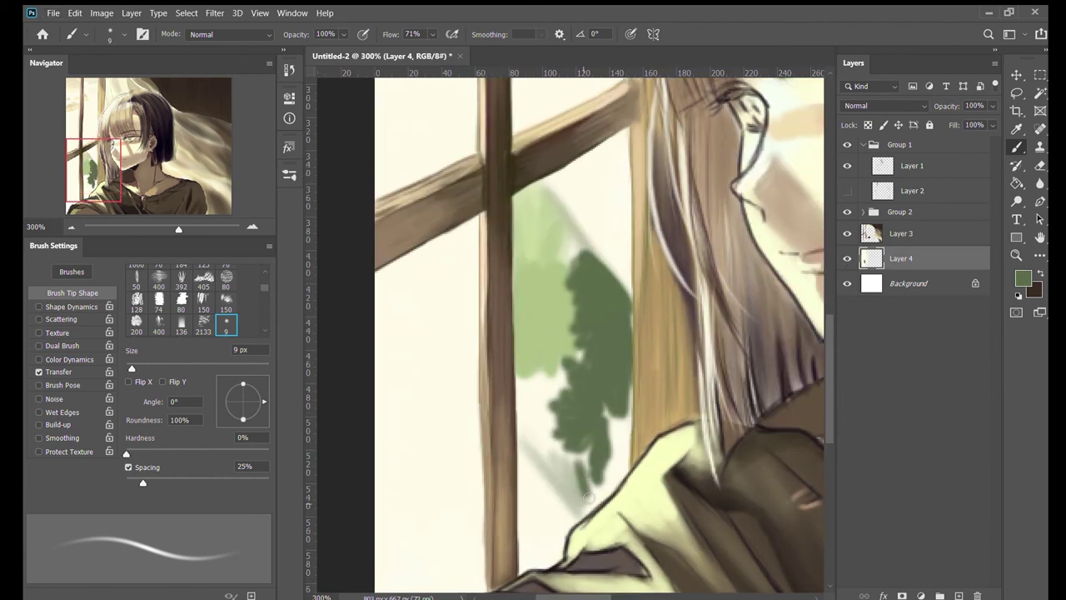
drag(600, 392, 608, 491)
alt+click(542, 417)
drag(534, 391, 567, 508)
drag(583, 442, 550, 508)
Step: Blend sampled lighter greens into the foliage between the window bars and fill the remaining gaps down to the sleeve
alt+click(541, 358)
drag(533, 333, 575, 375)
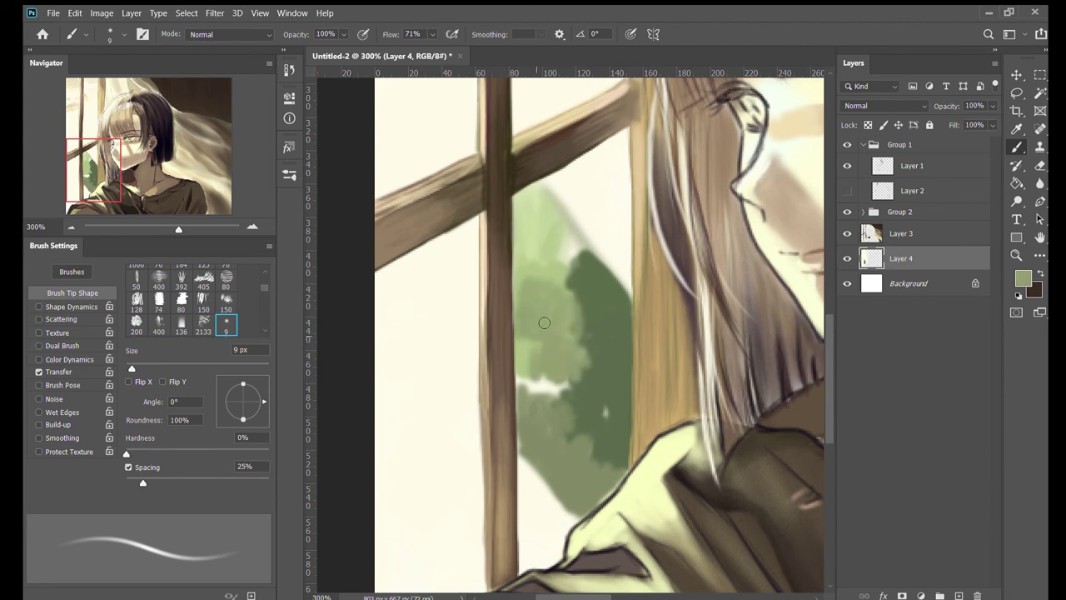
drag(525, 283, 583, 350)
scroll(516, 177, up, 2)
drag(738, 477, 797, 314)
mouse_move(579, 356)
mouse_down()
mouse_move(625, 416)
mouse_move(667, 375)
mouse_move(596, 434)
mouse_up()
drag(740, 350, 793, 295)
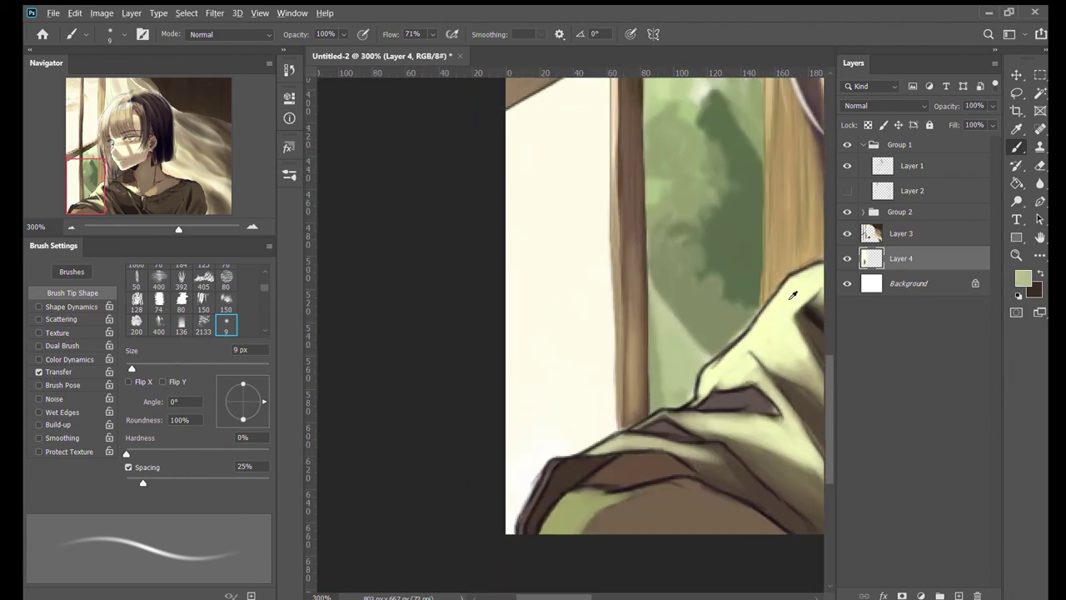
Step: Paint pale olive bushes in the outer lower pane, and add faint leaves above the crossbar with an 8 px soft round brush
mouse_move(525, 392)
mouse_down()
mouse_move(592, 335)
mouse_move(502, 291)
mouse_move(519, 499)
mouse_move(564, 427)
mouse_up()
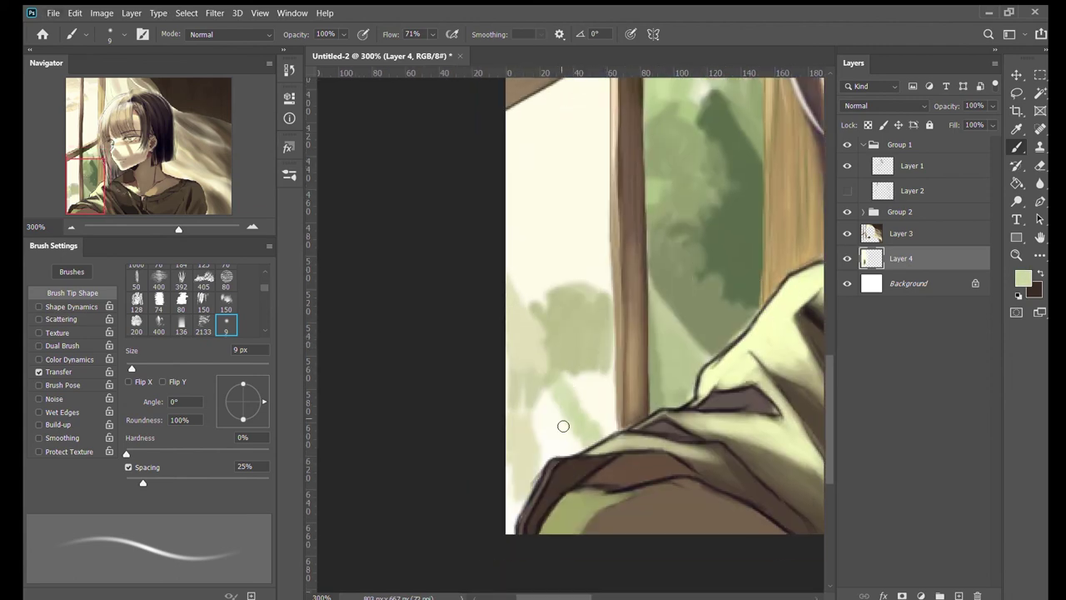
scroll(563, 426, up, 8)
key(bracketleft)
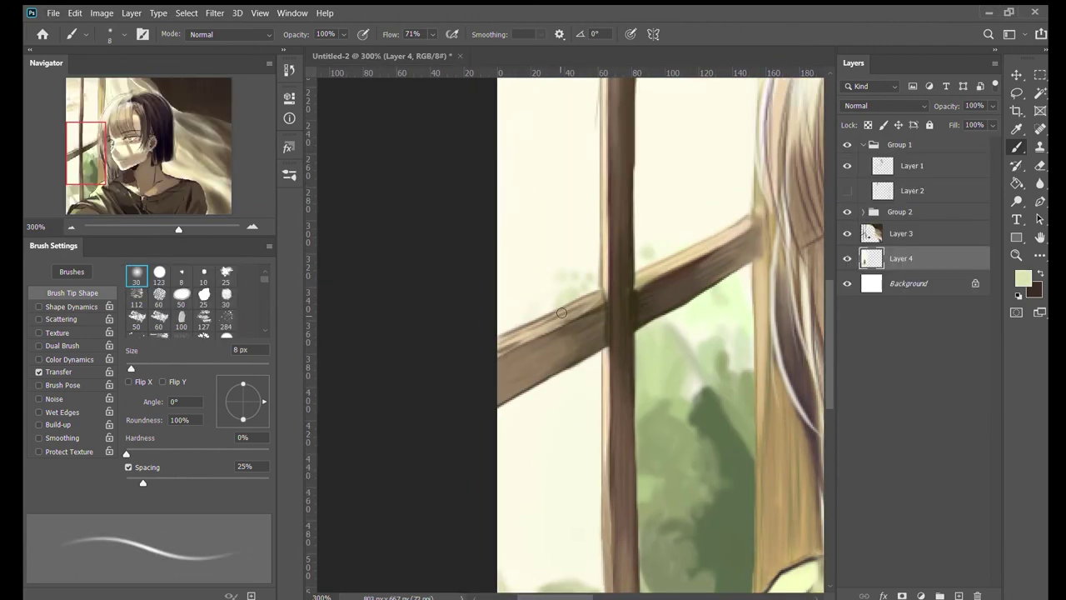
Step: Fill out the bushes above the sleeve in the outer lower pane with soft 8 px green strokes and check the whole painting
scroll(560, 333, down, 10)
scroll(517, 400, right, 1)
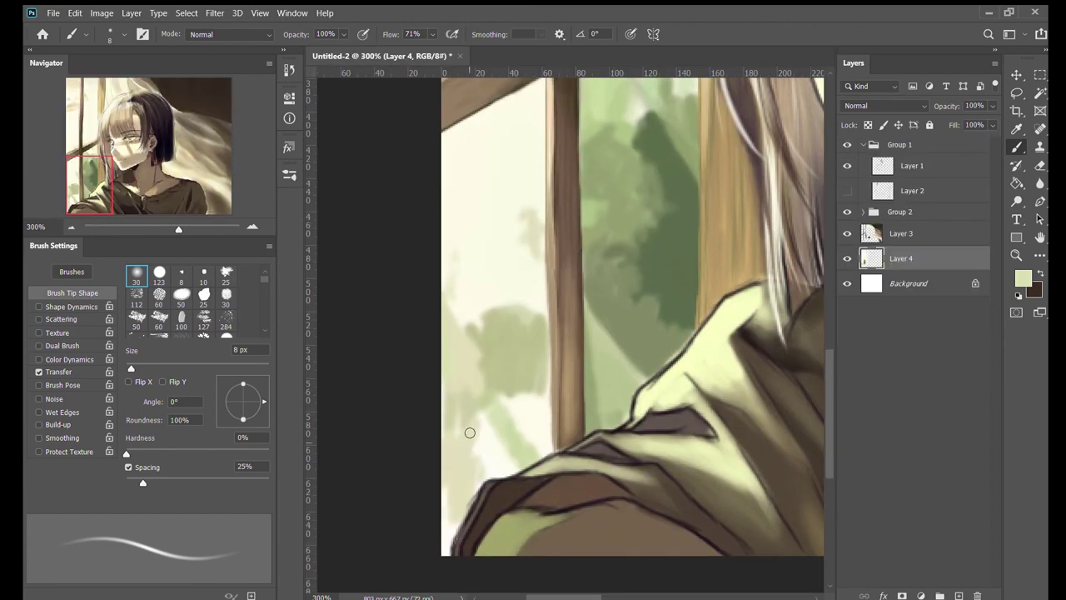
mouse_move(470, 432)
mouse_down()
mouse_move(453, 388)
mouse_move(511, 400)
mouse_move(540, 429)
mouse_up()
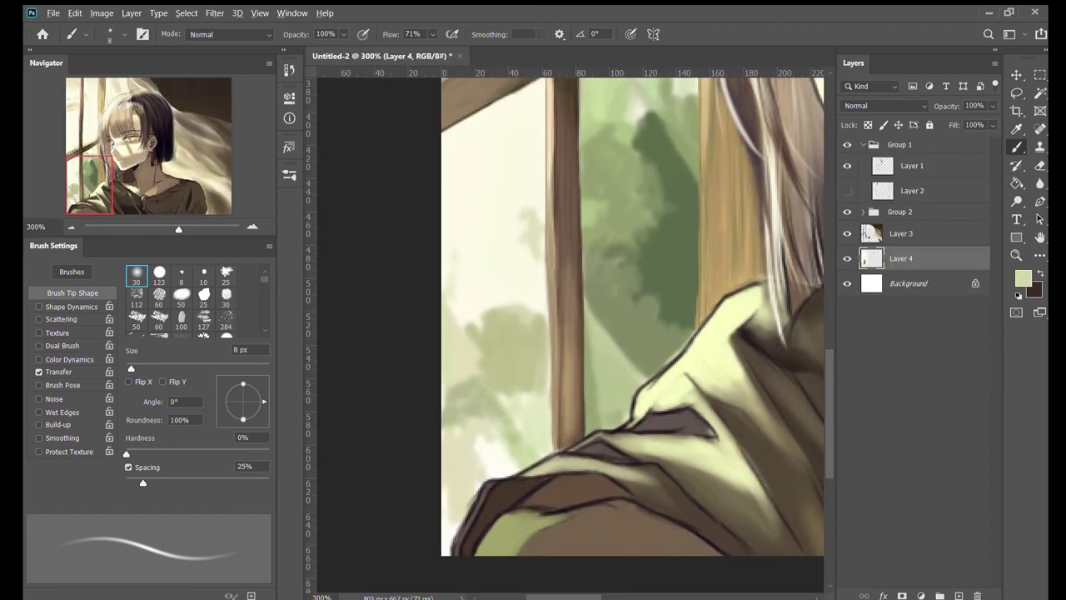
key(ctrl+1)
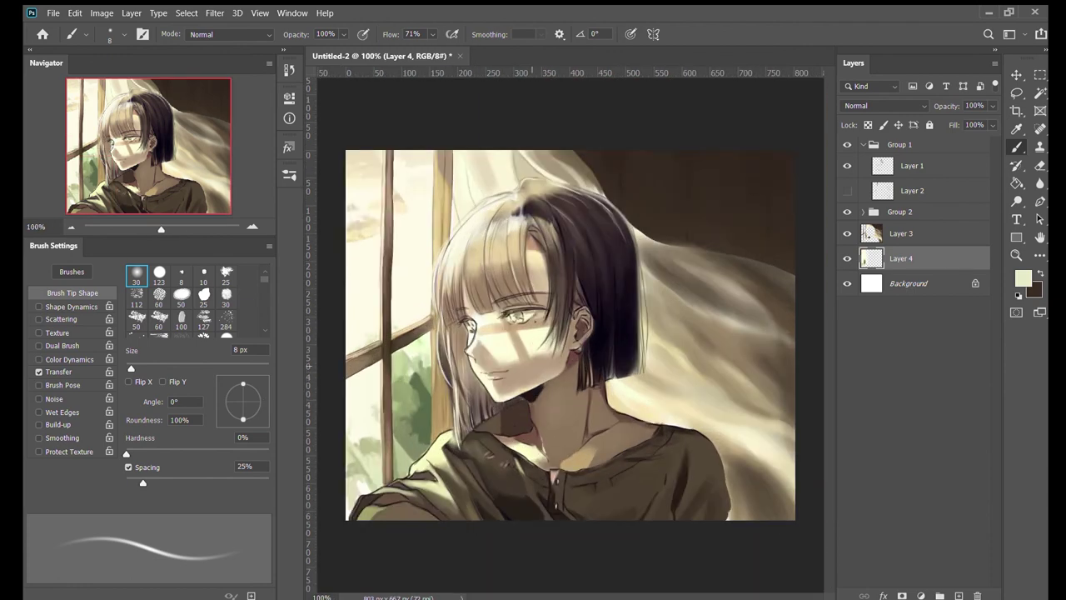
key(ctrl+minus)
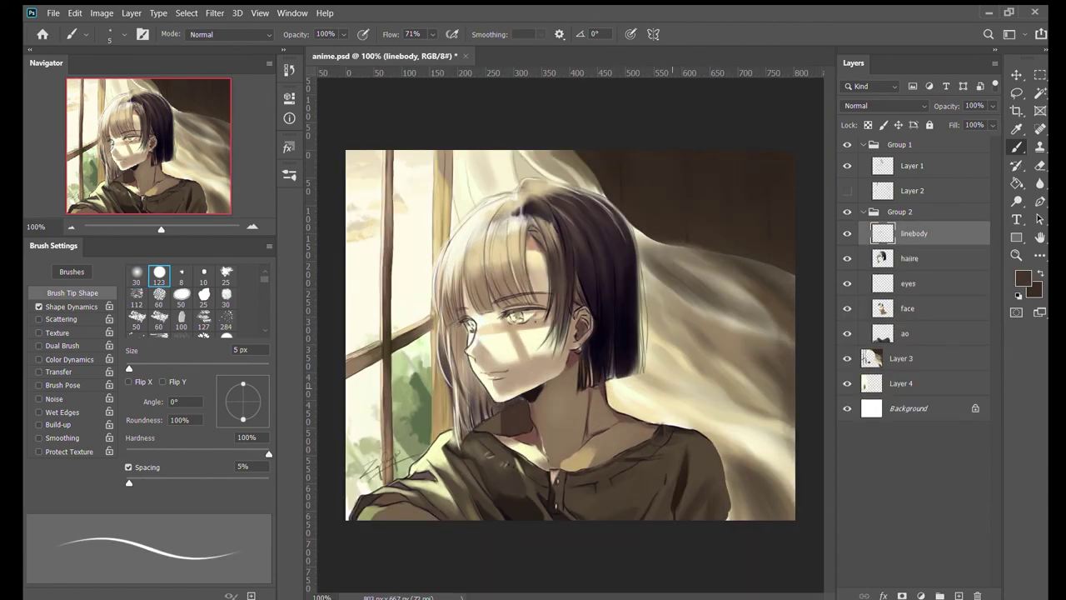